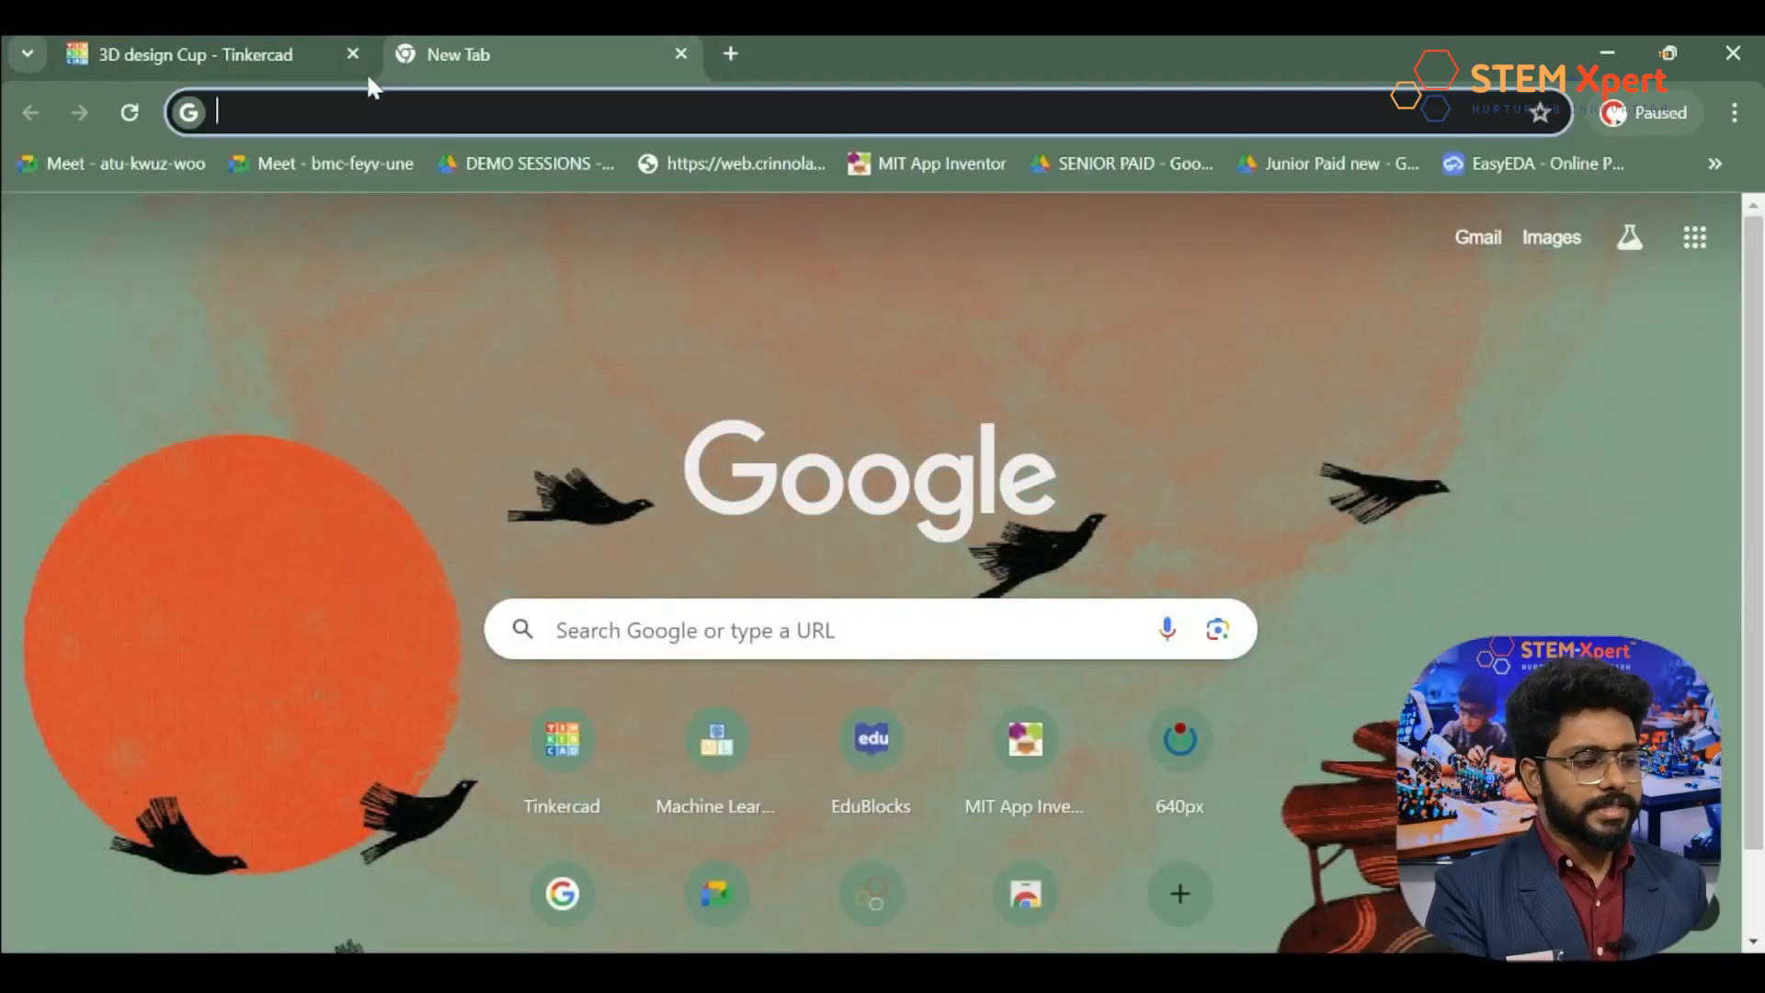
Step: Search the web for "tinkercad" and open the official Tinkercad site from the results
left_click(340, 105)
type("tinkercad")
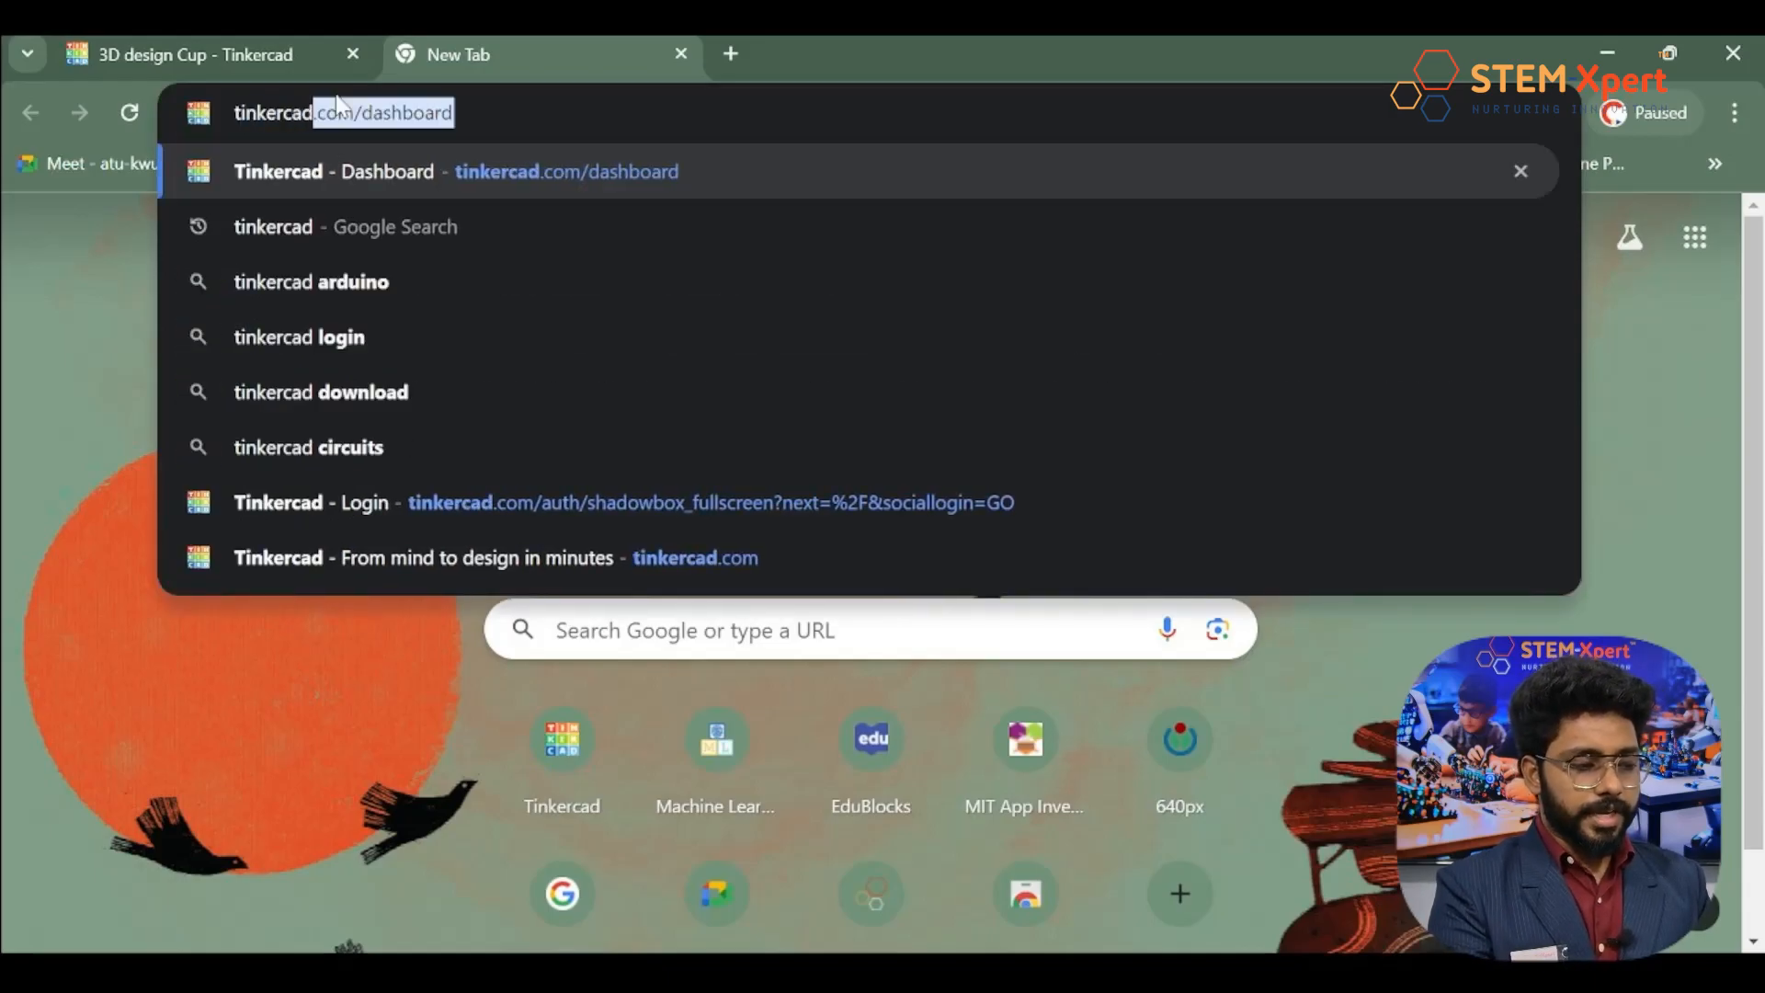
key("Delete")
key("Return")
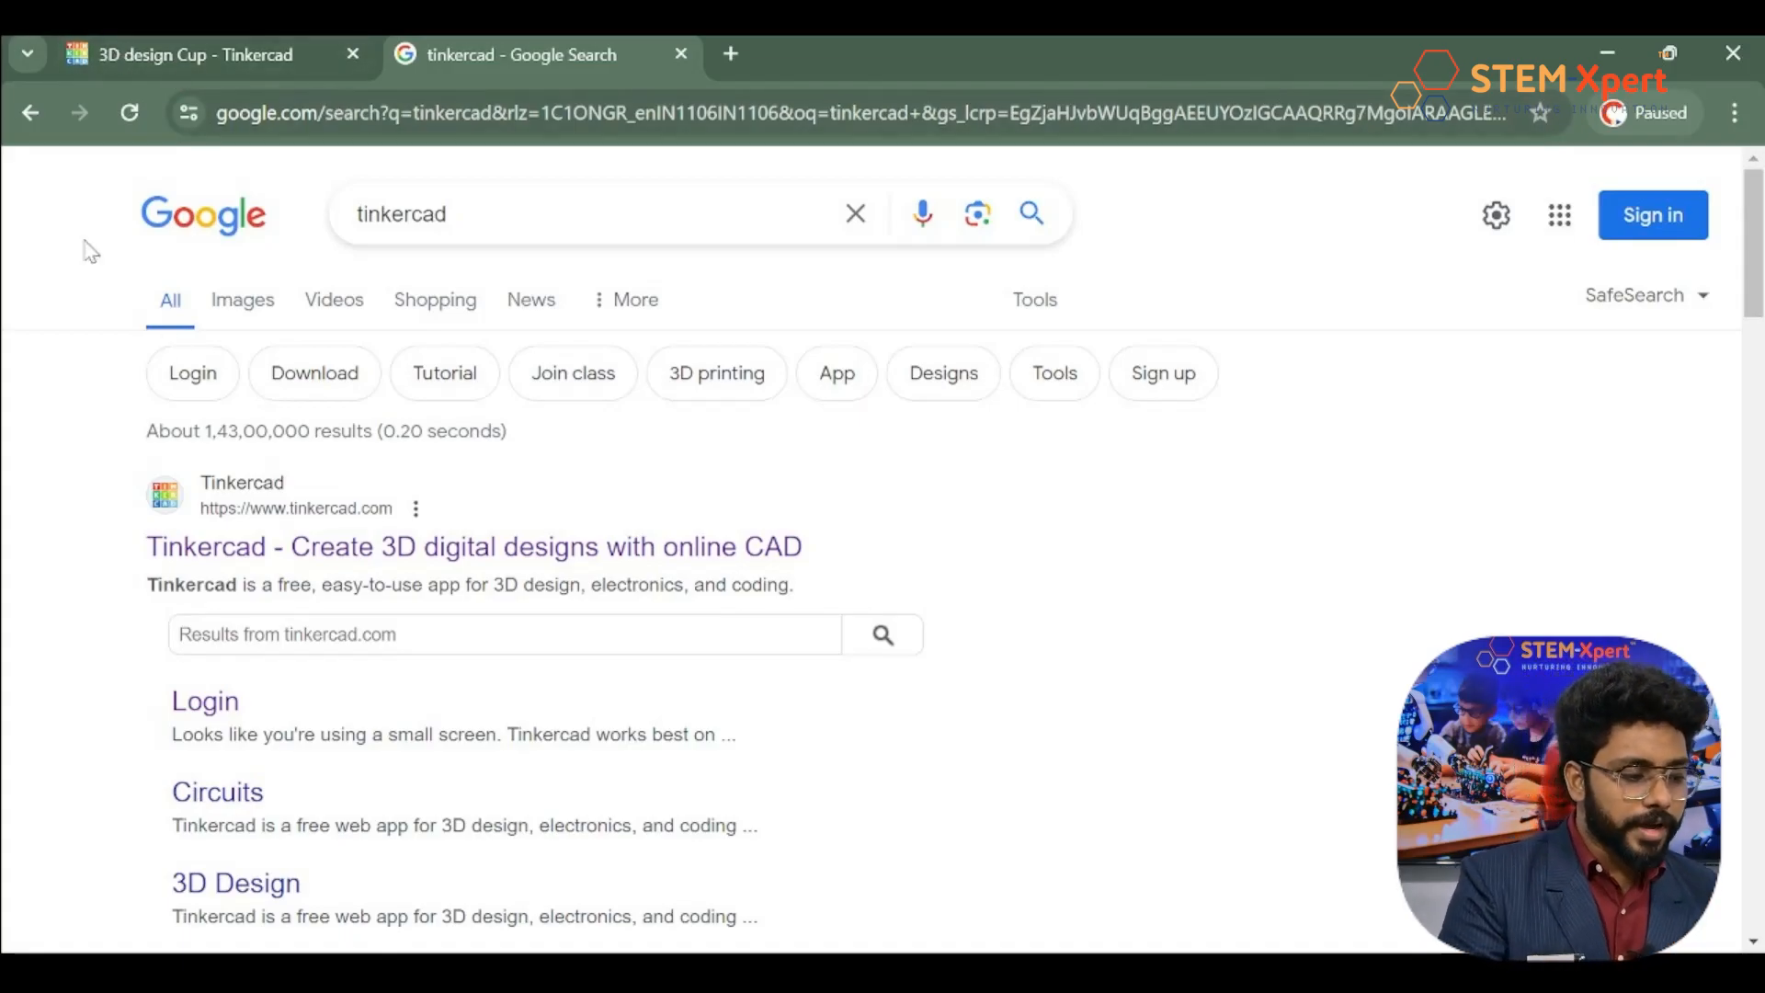
left_click(318, 546)
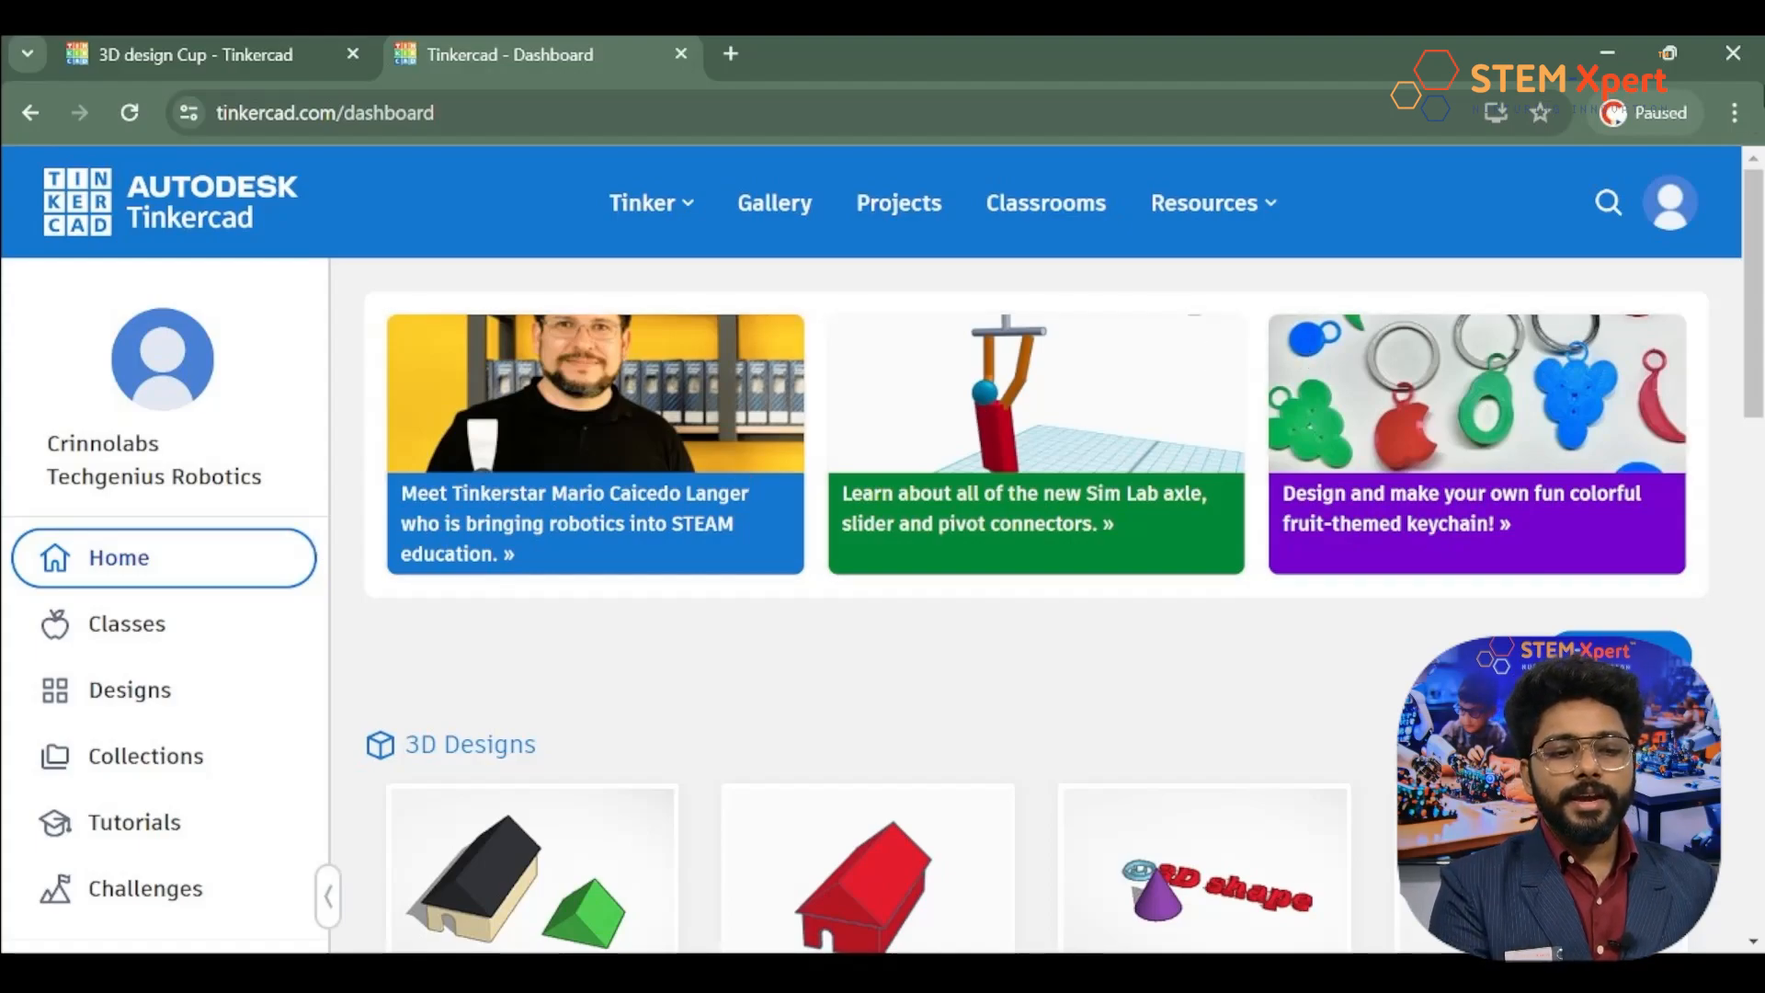
Step: Log out of the current Tinkercad account and start signing up for a personal account
left_click(1670, 207)
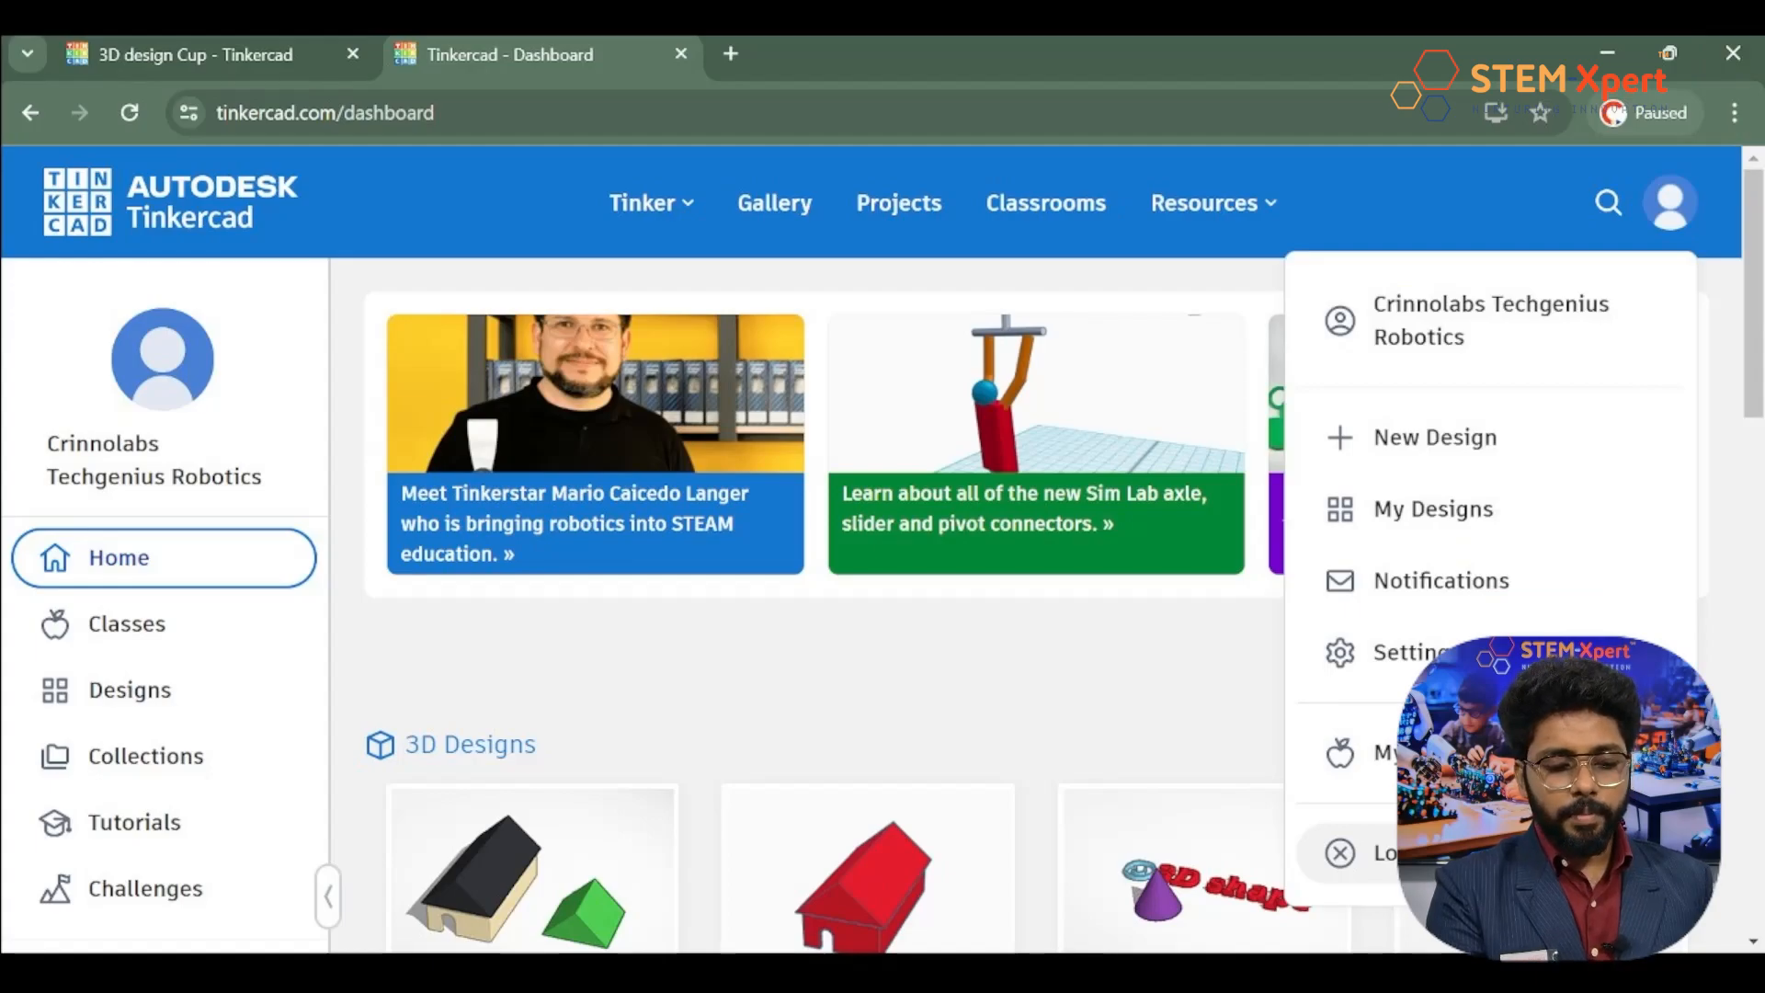
left_click(1435, 852)
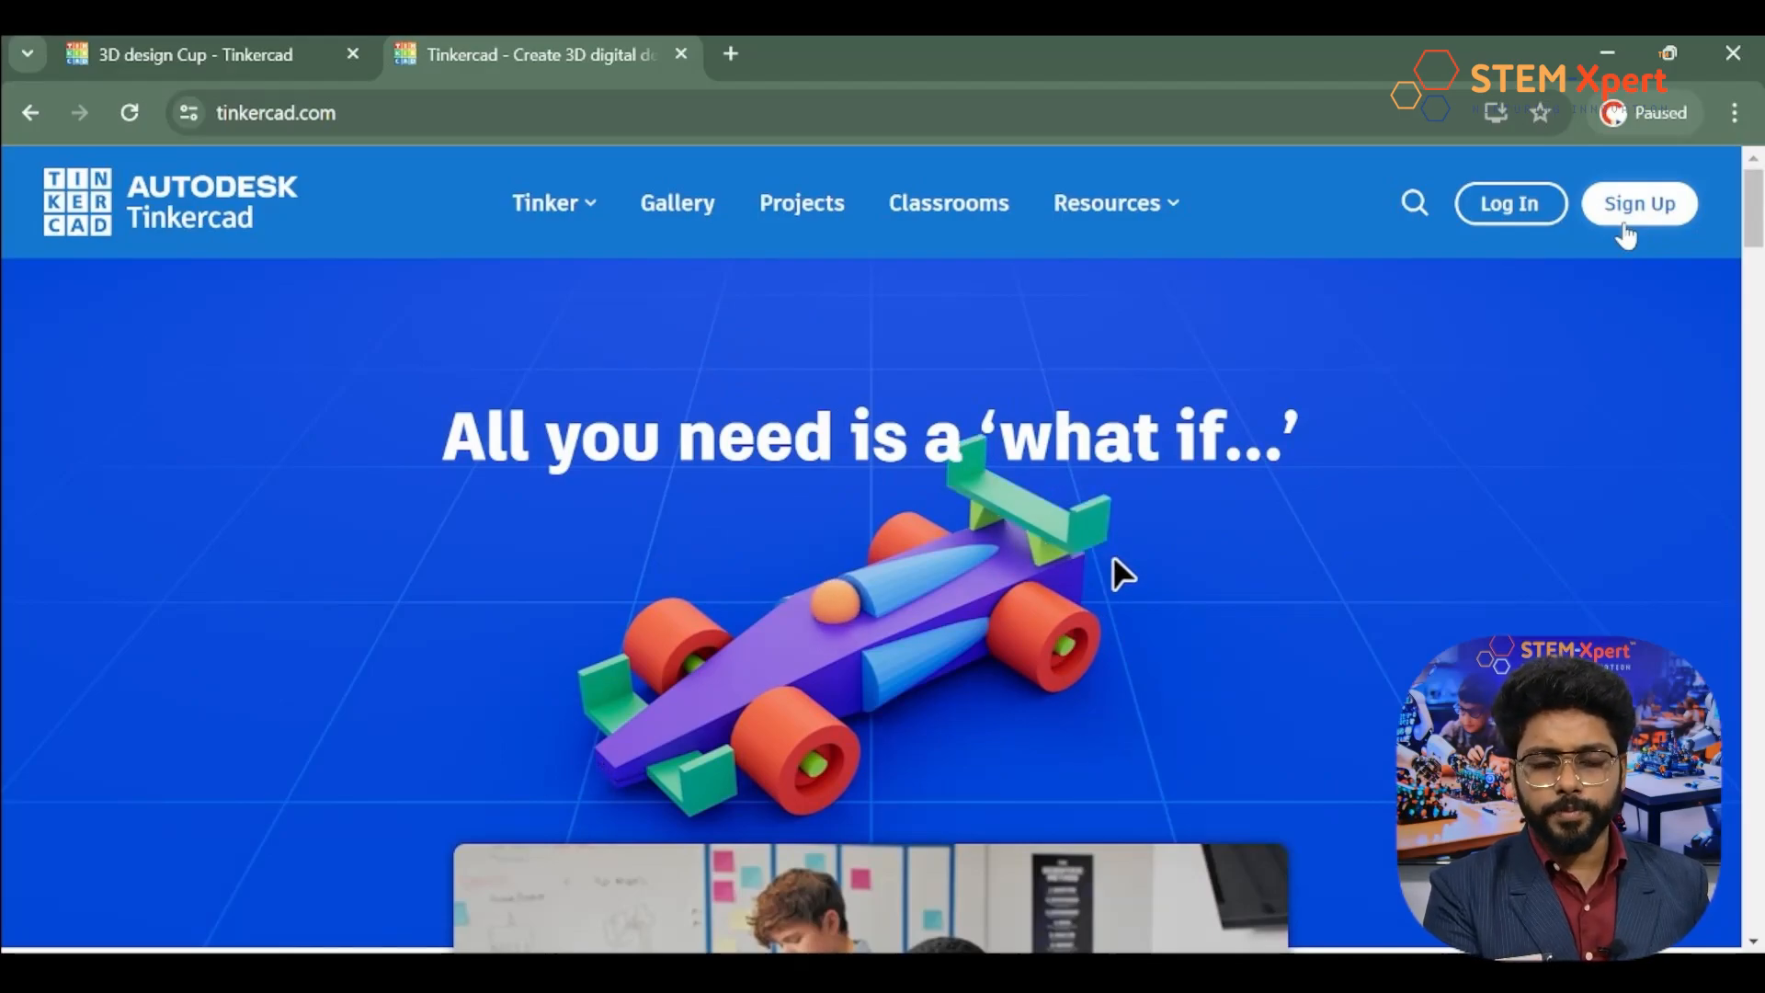
left_click(1626, 219)
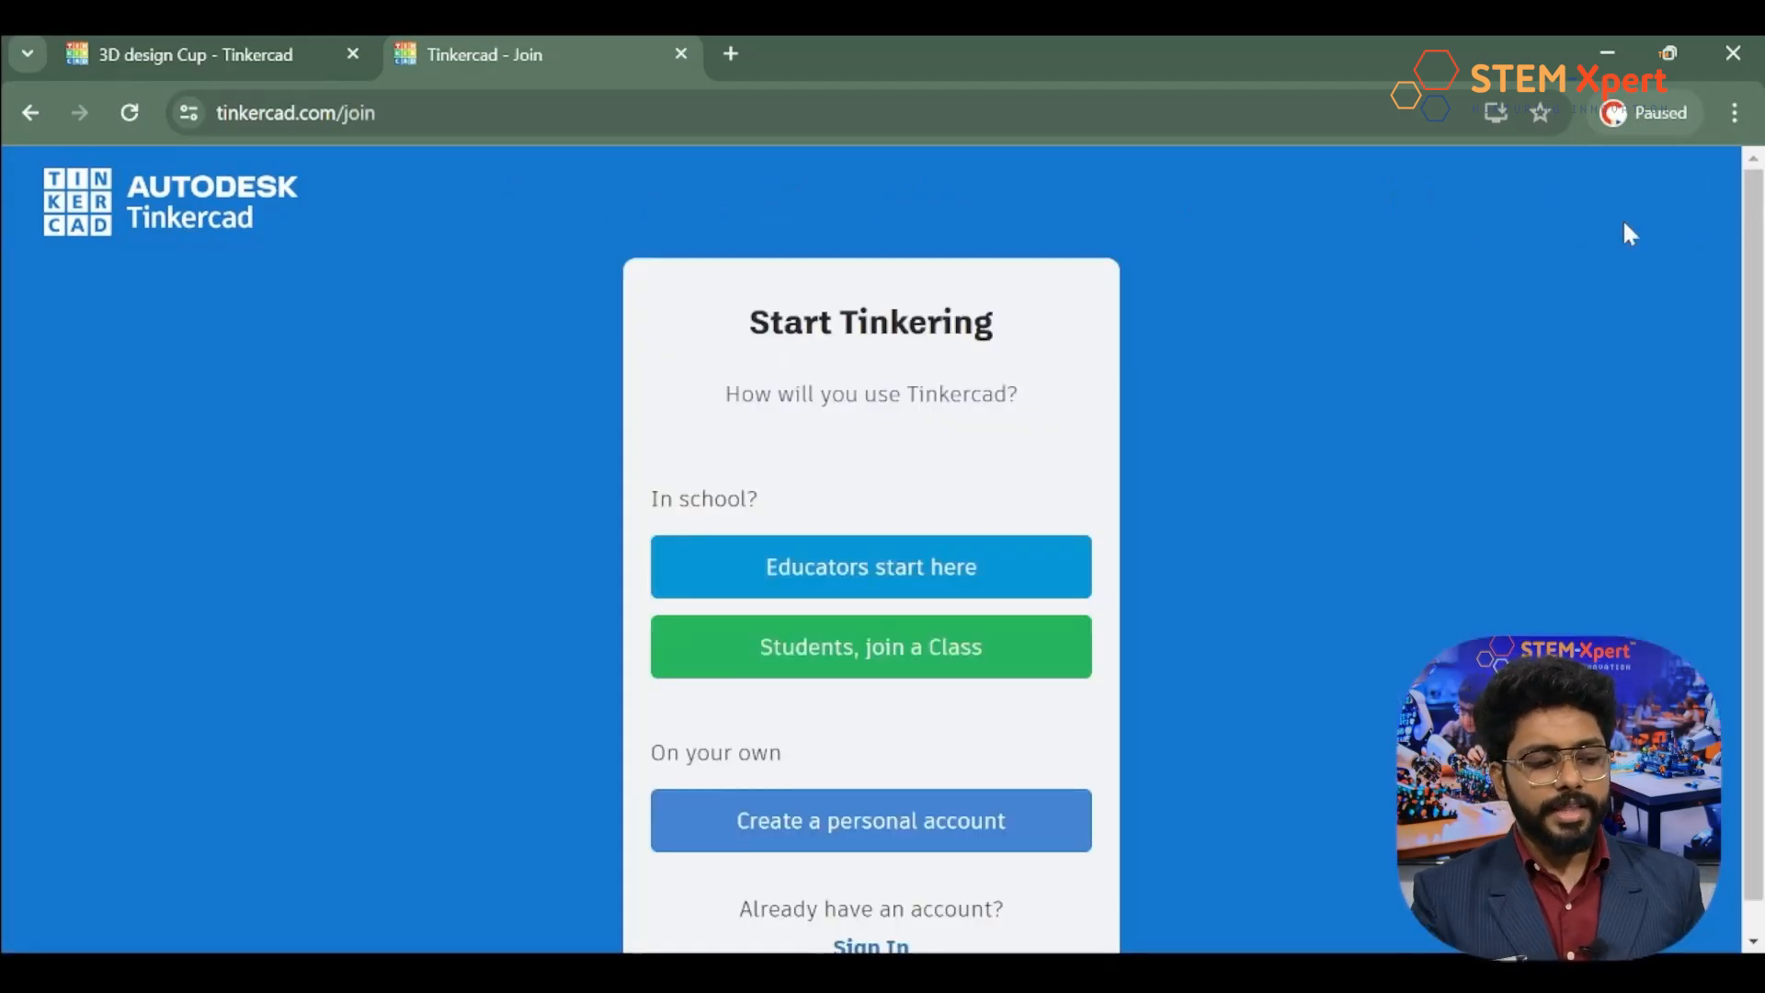
left_click(661, 847)
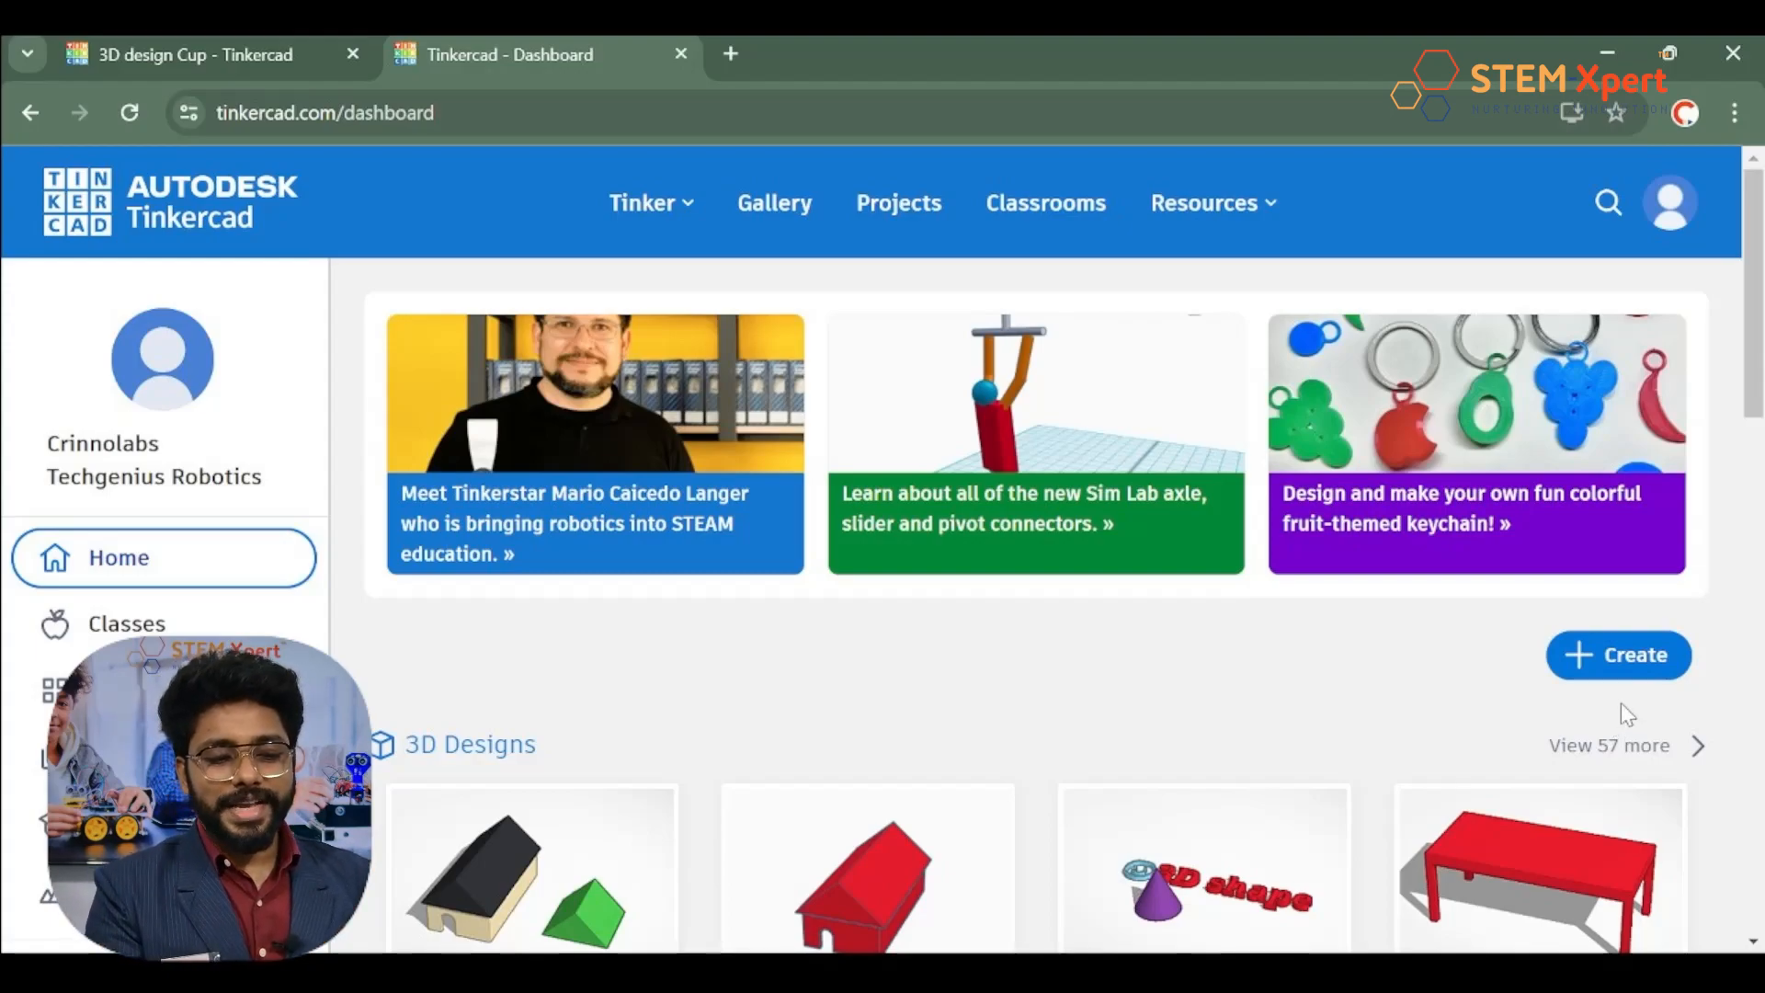
Step: Create a new 3D design from the Tinkercad dashboard
left_click(1609, 666)
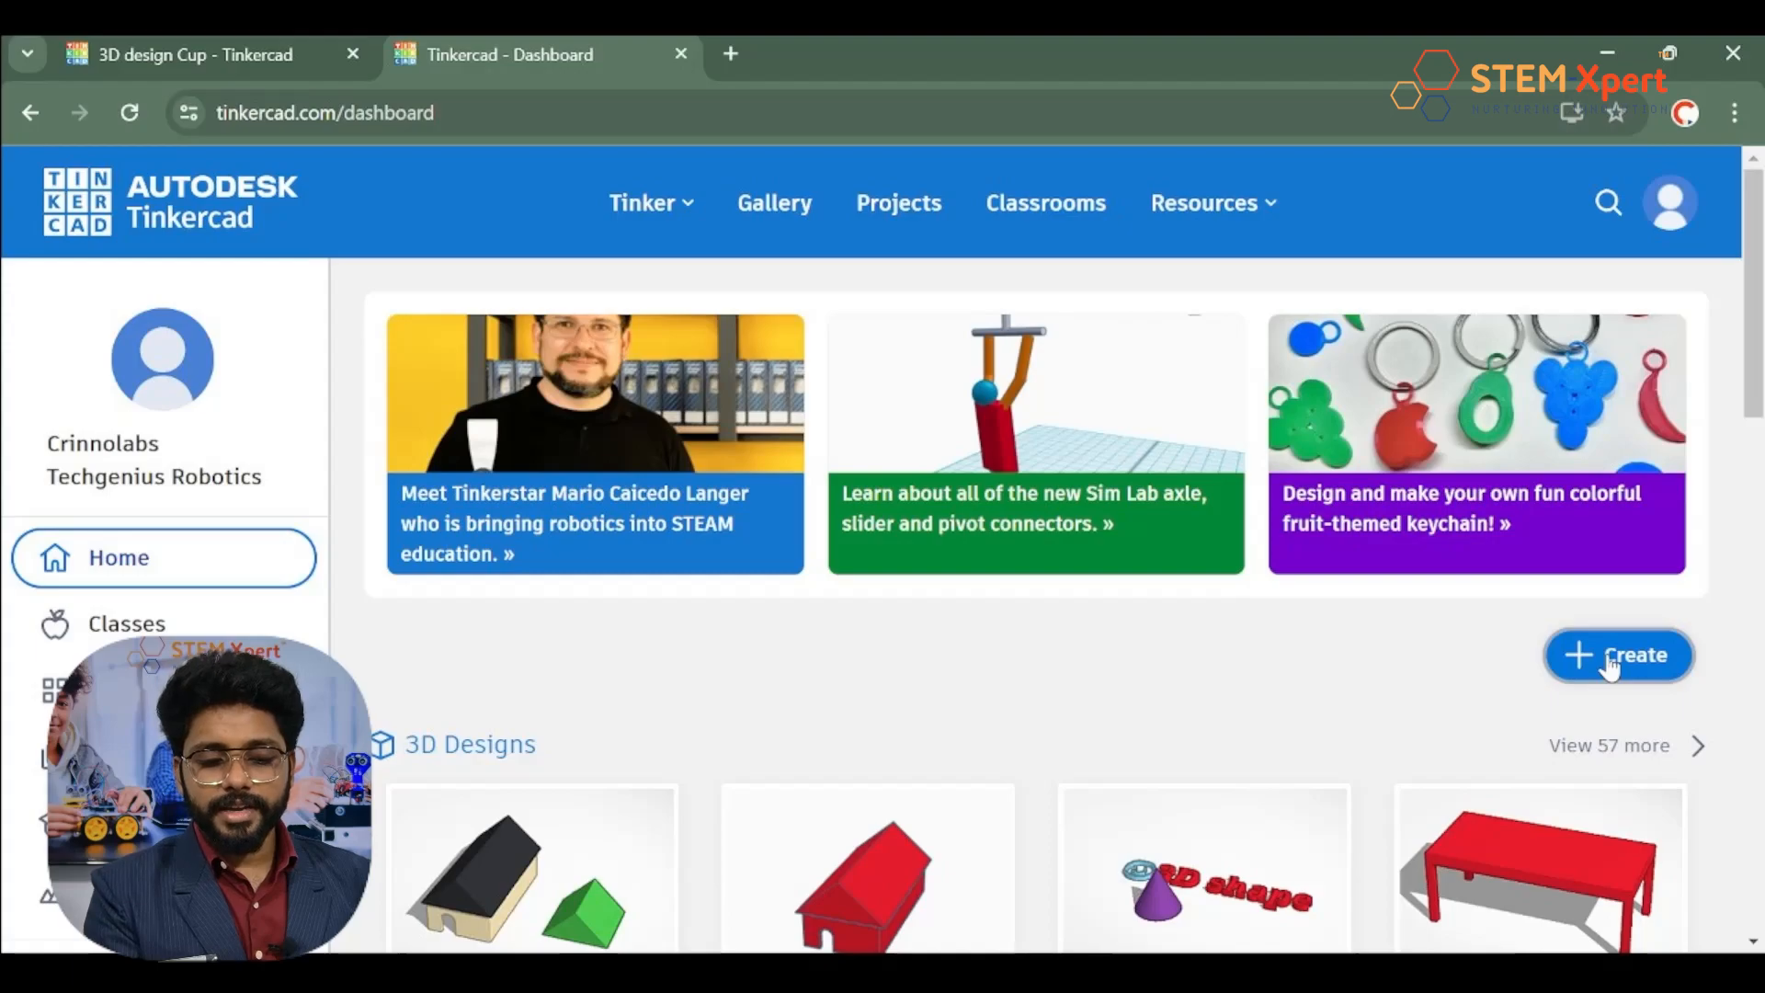
left_click(1626, 655)
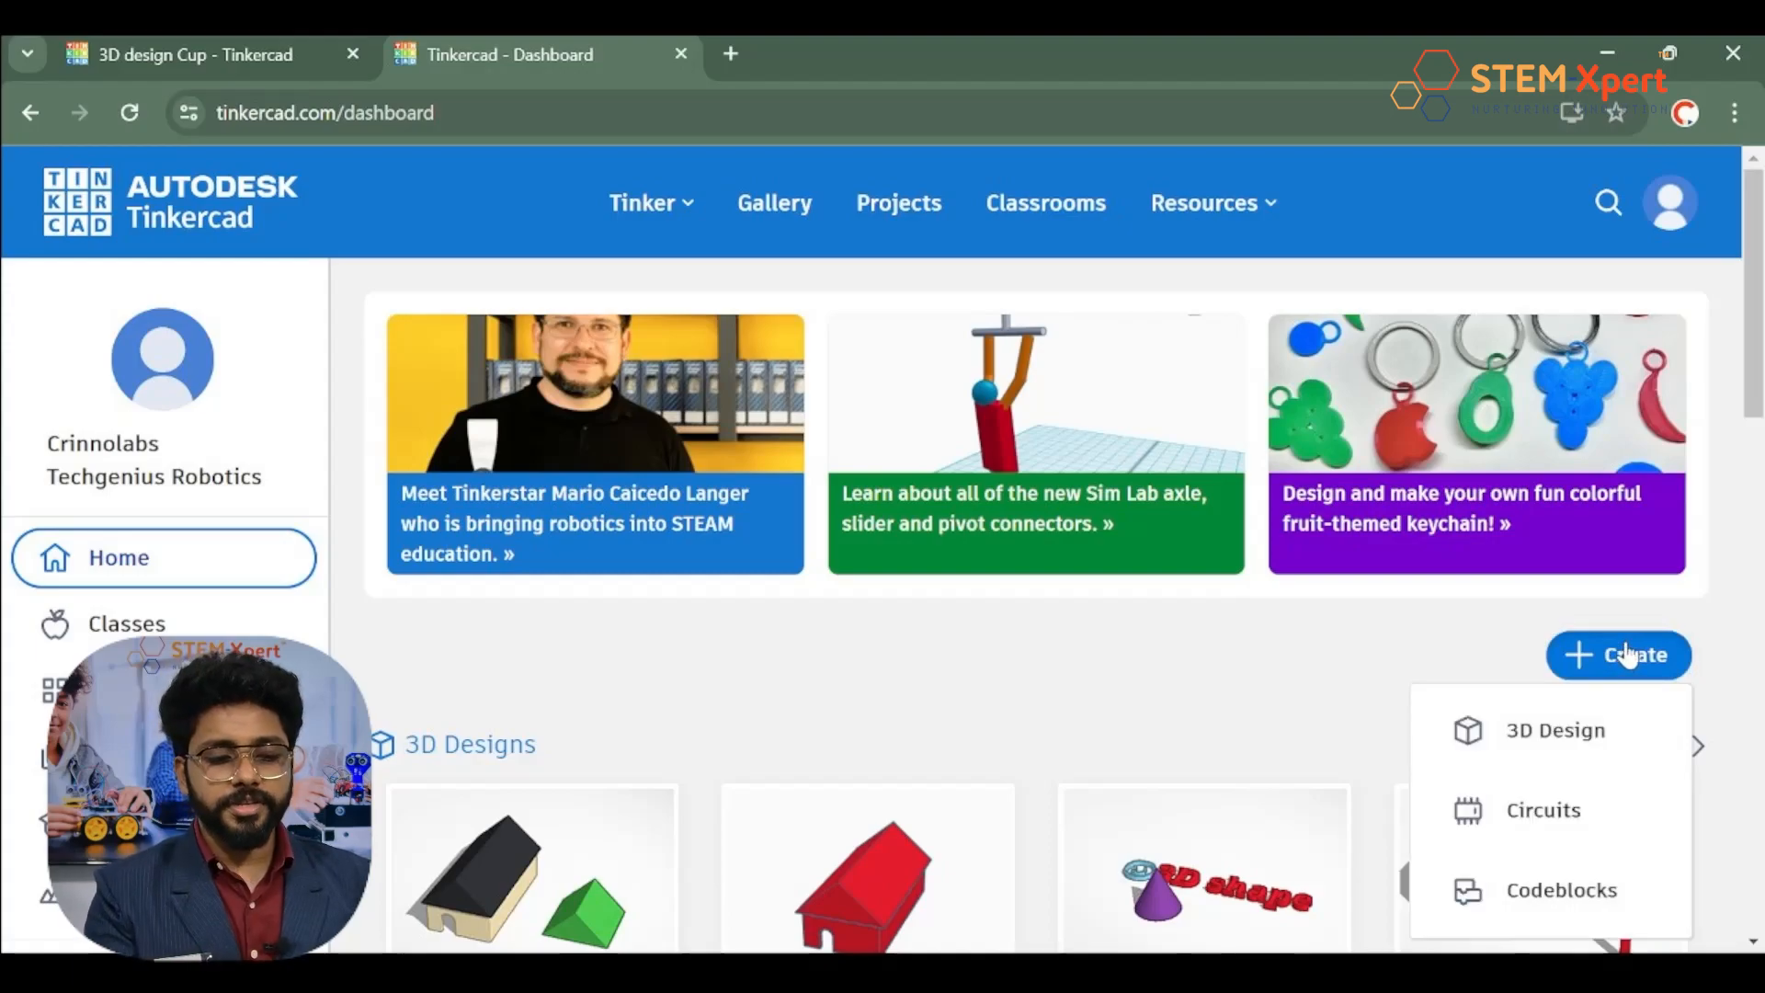
left_click(1554, 733)
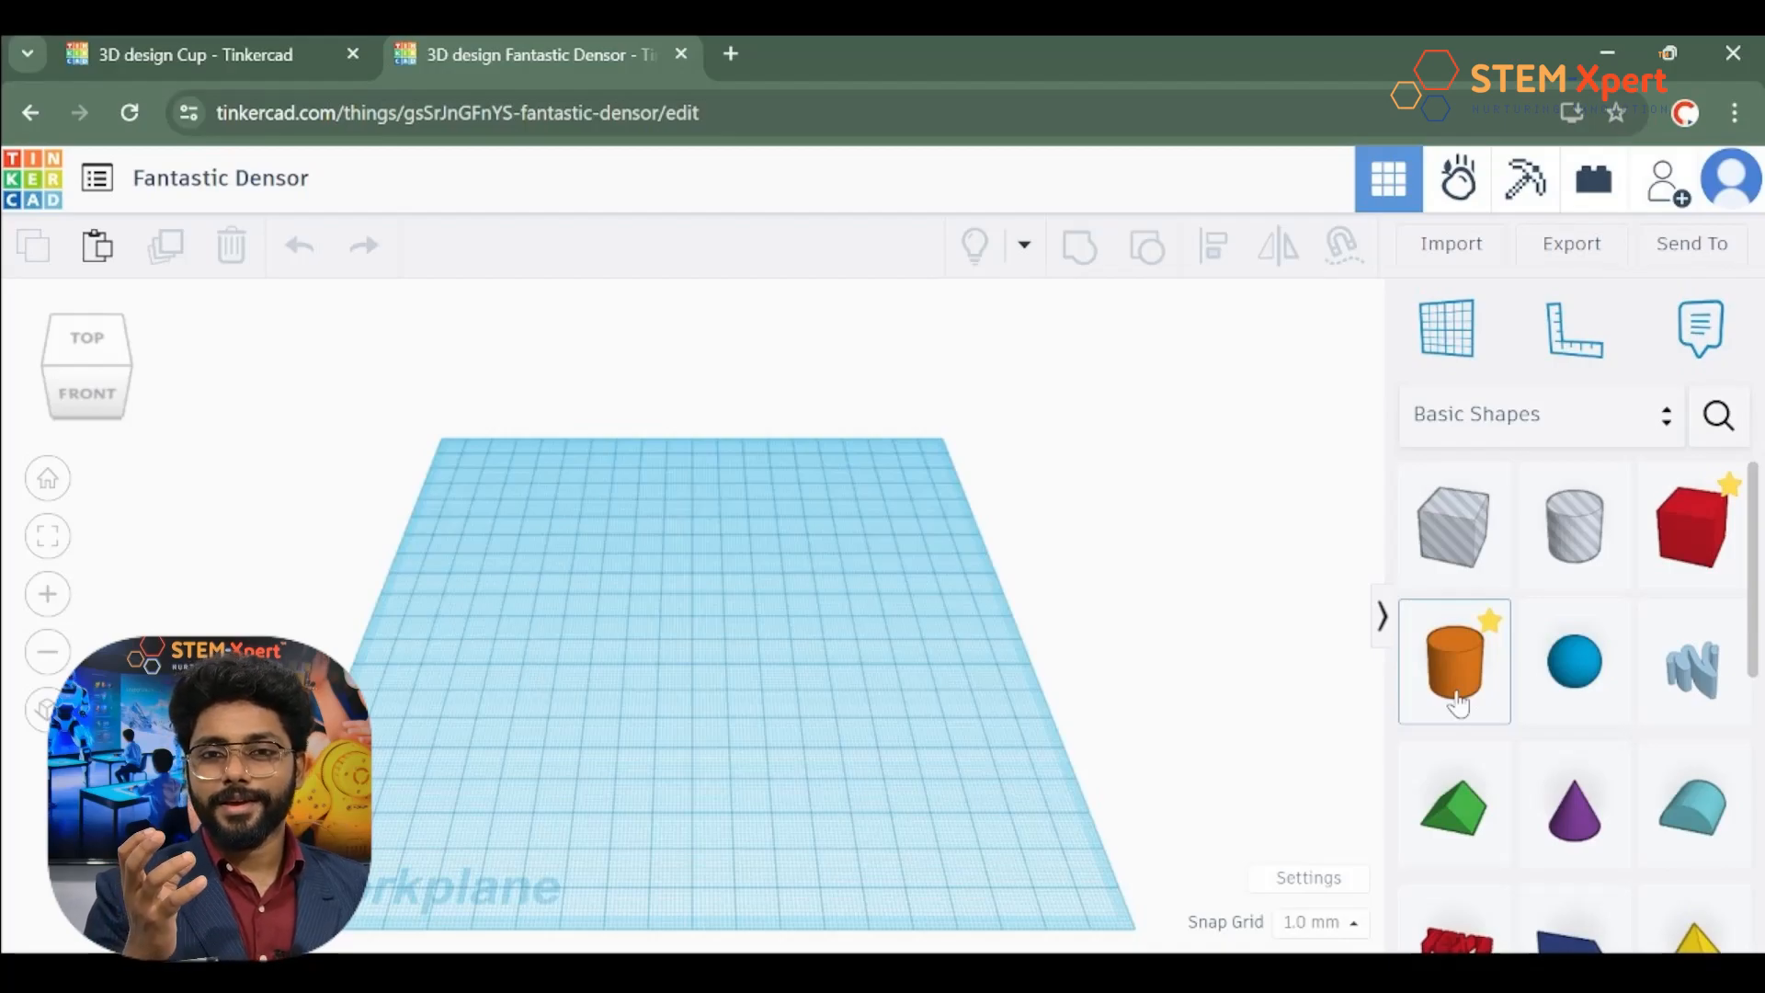
Step: Place a solid cylinder on the front part of the workplane and set its front-to-back length to 50 mm
left_click_drag(1457, 703, 621, 705)
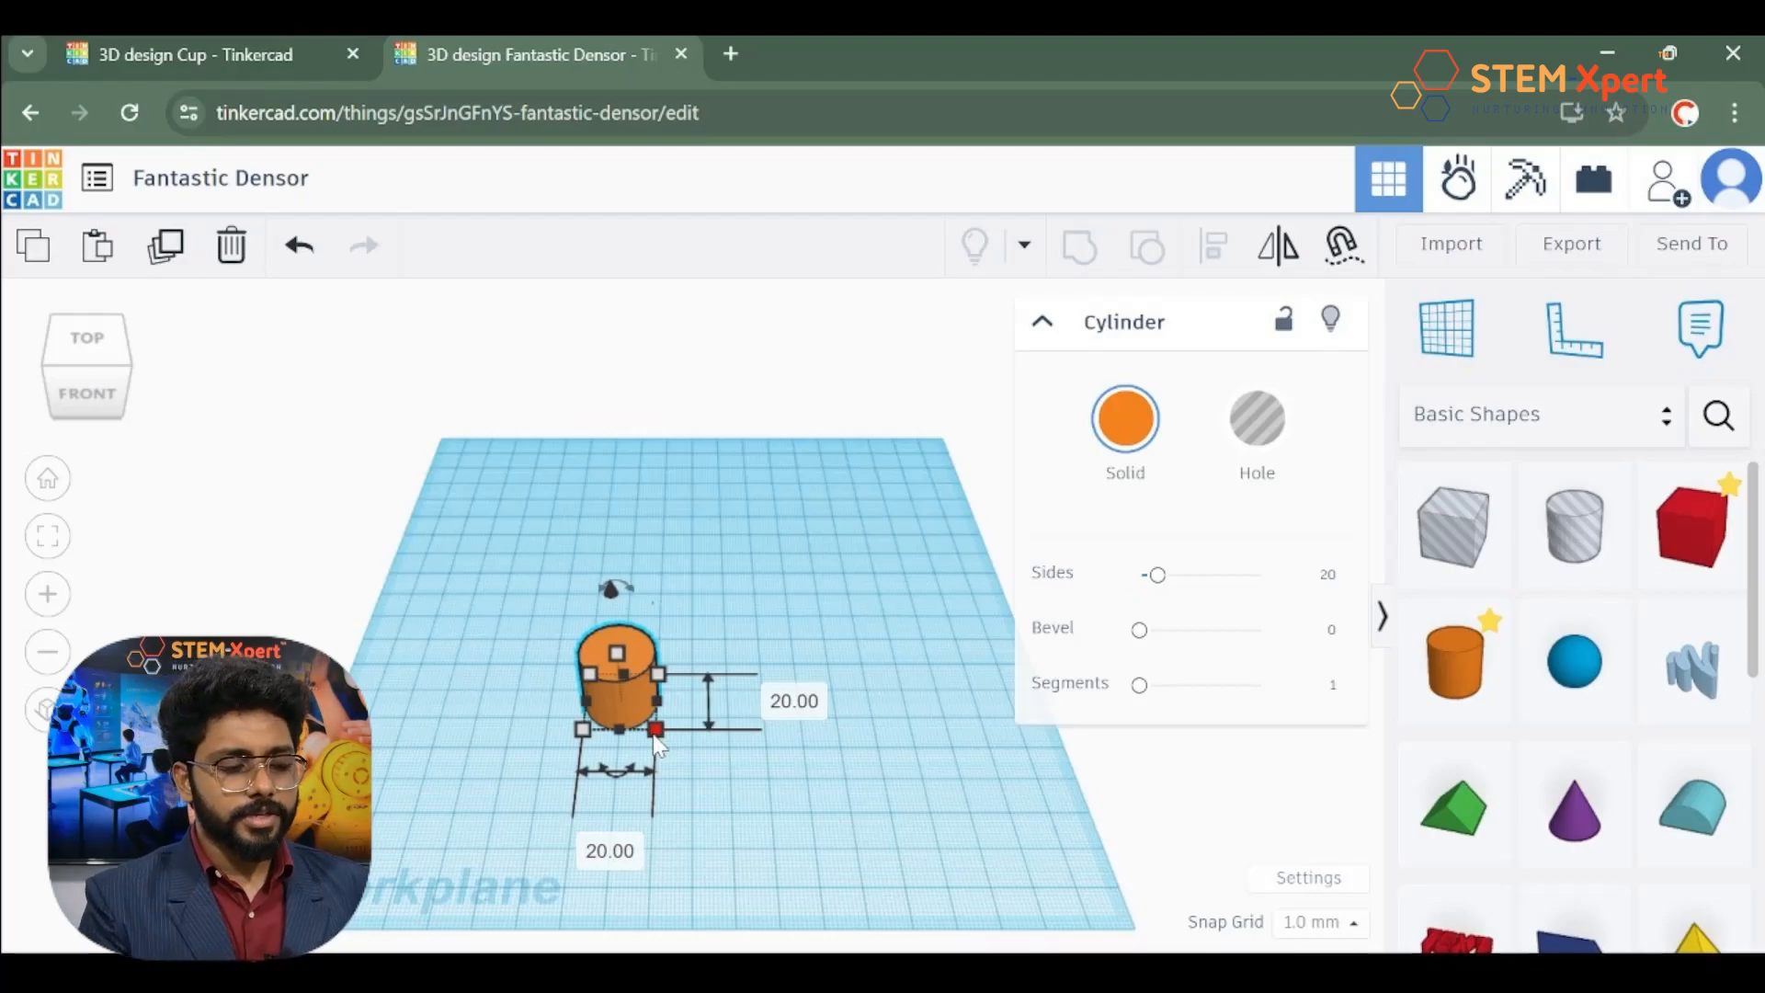
scroll(784, 681, "down", 2)
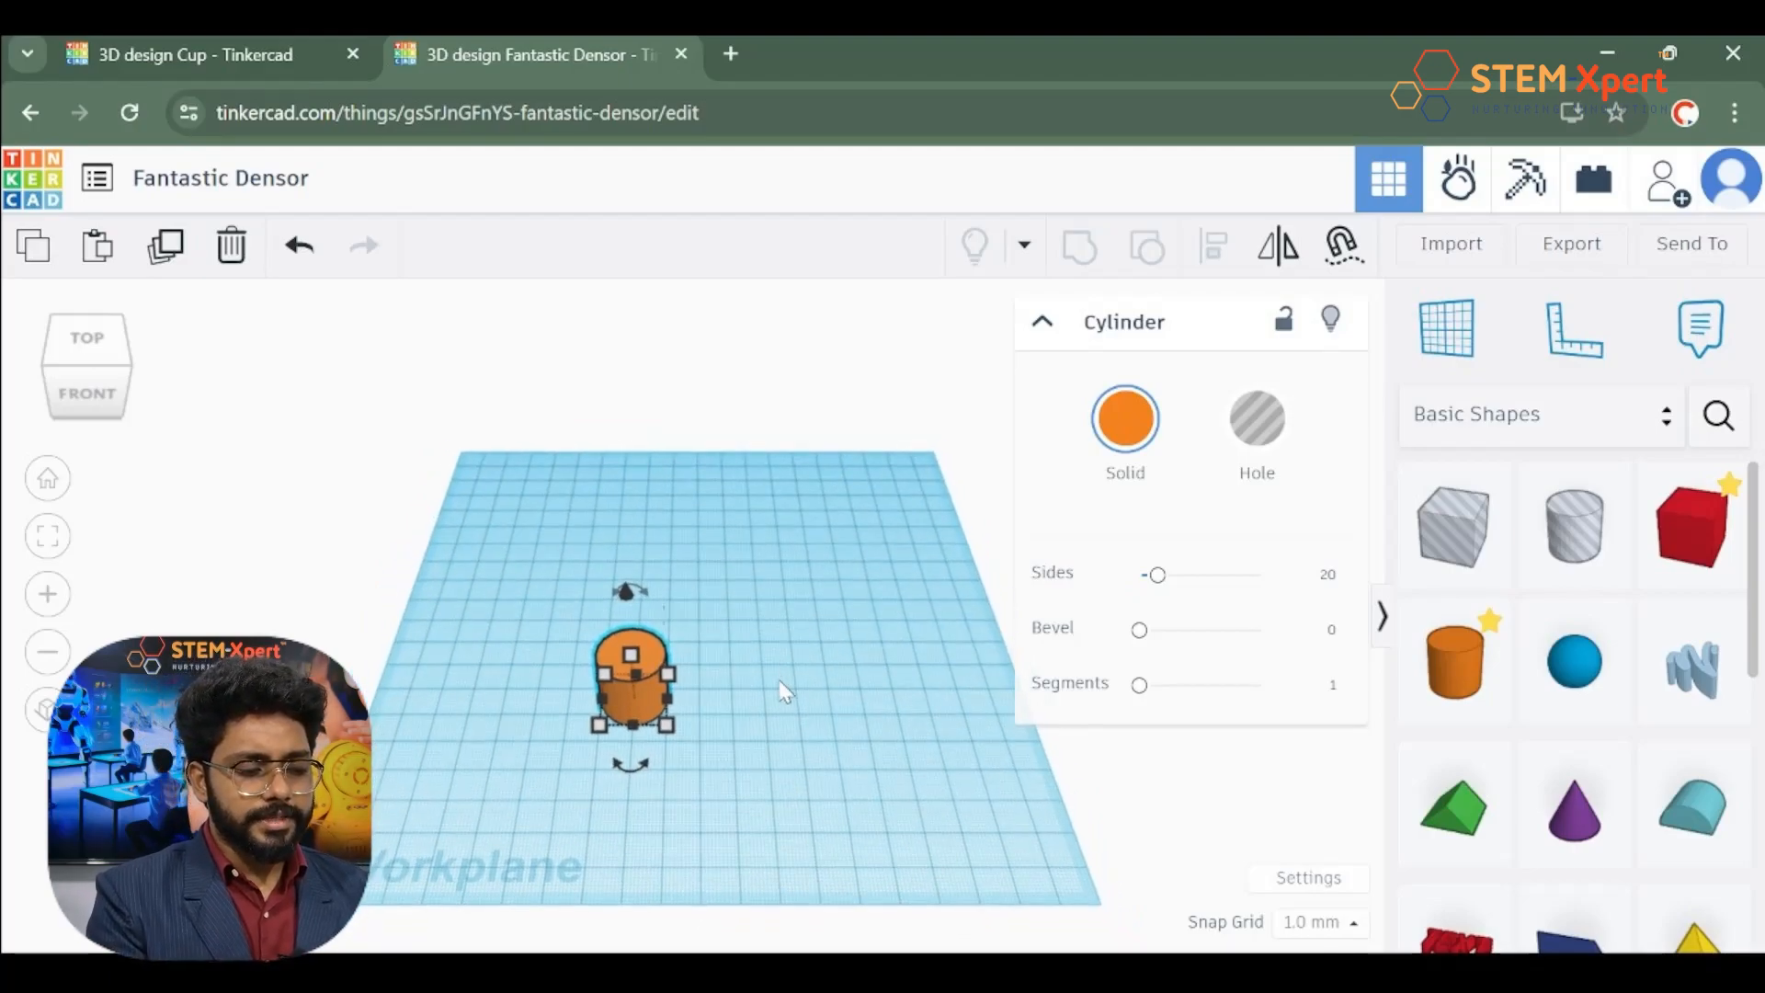
left_click(825, 699)
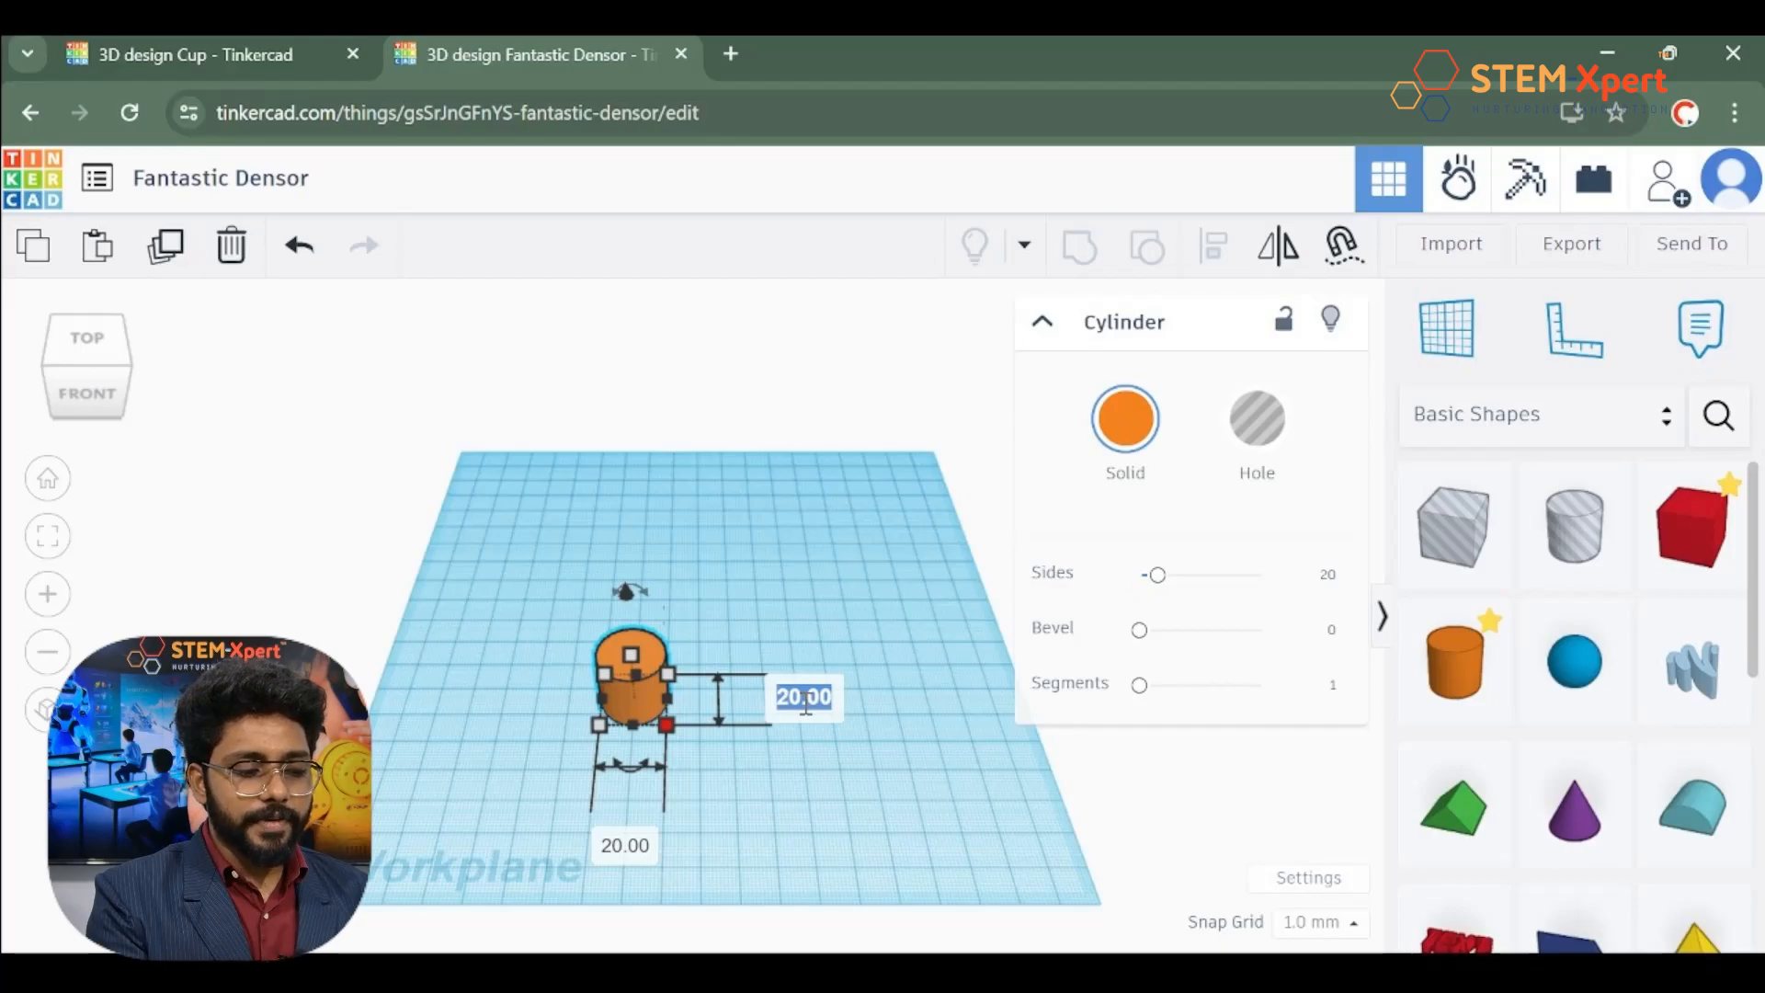
type("50")
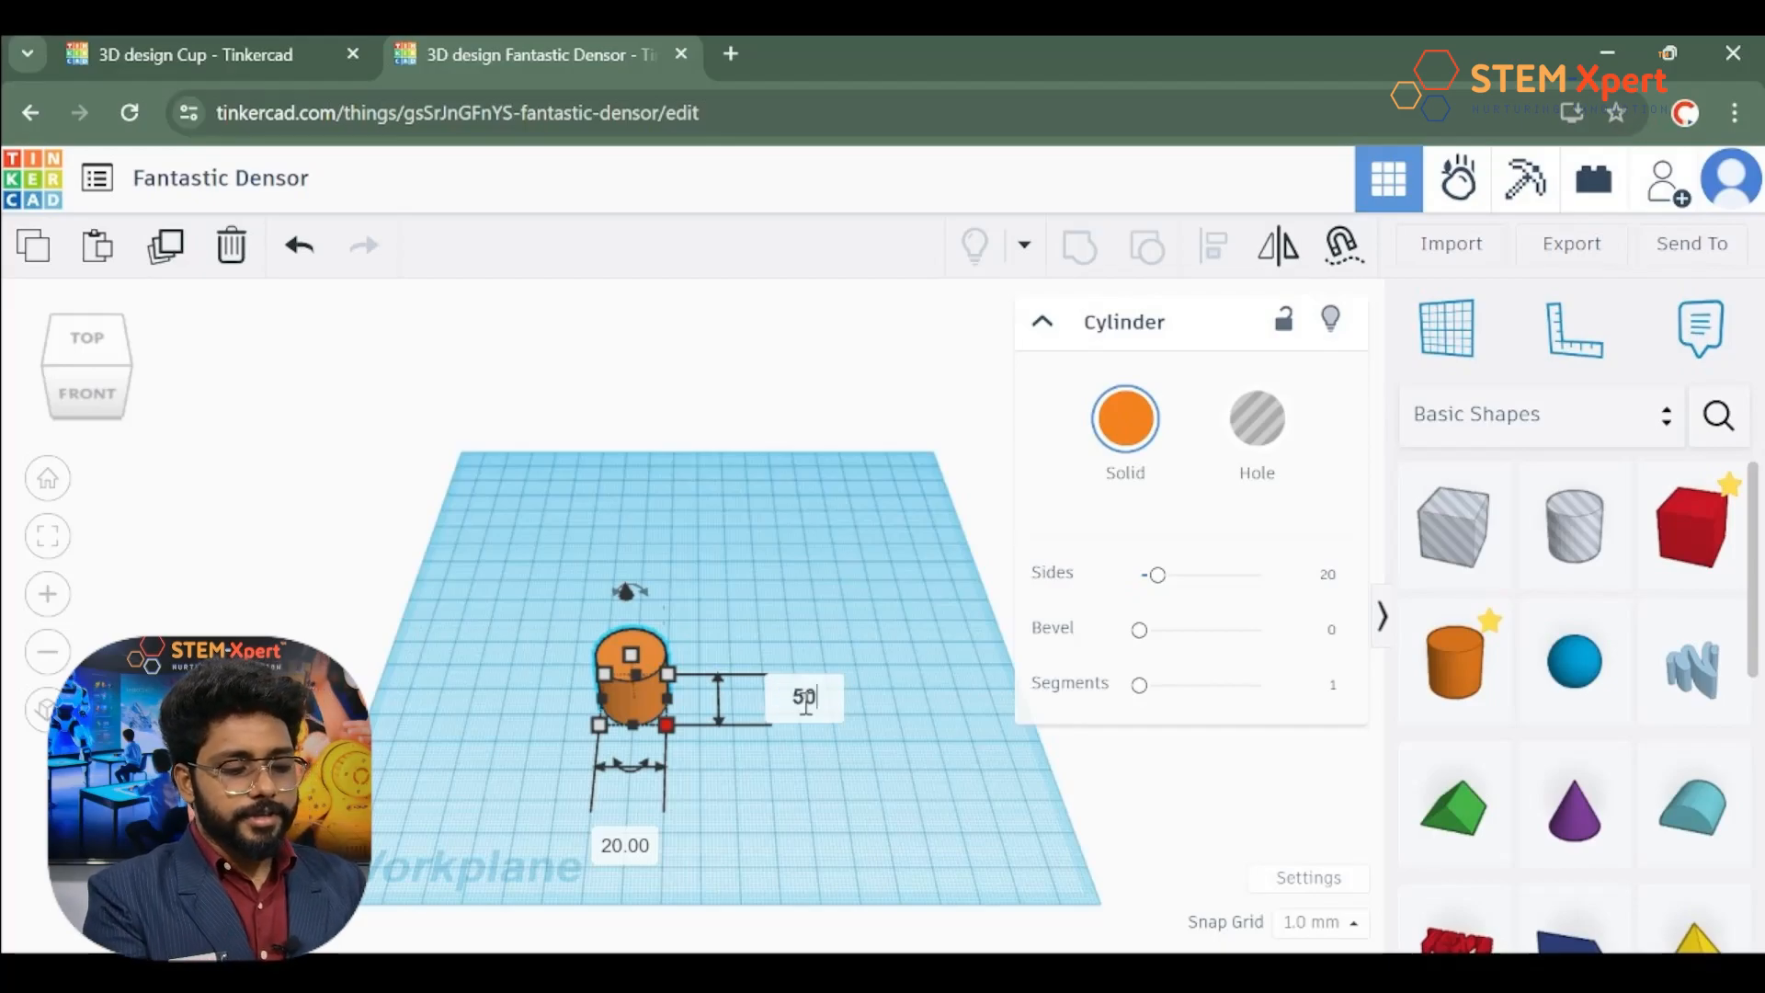
key("Return")
left_click_drag(599, 736, 662, 653)
key("ctrl+z")
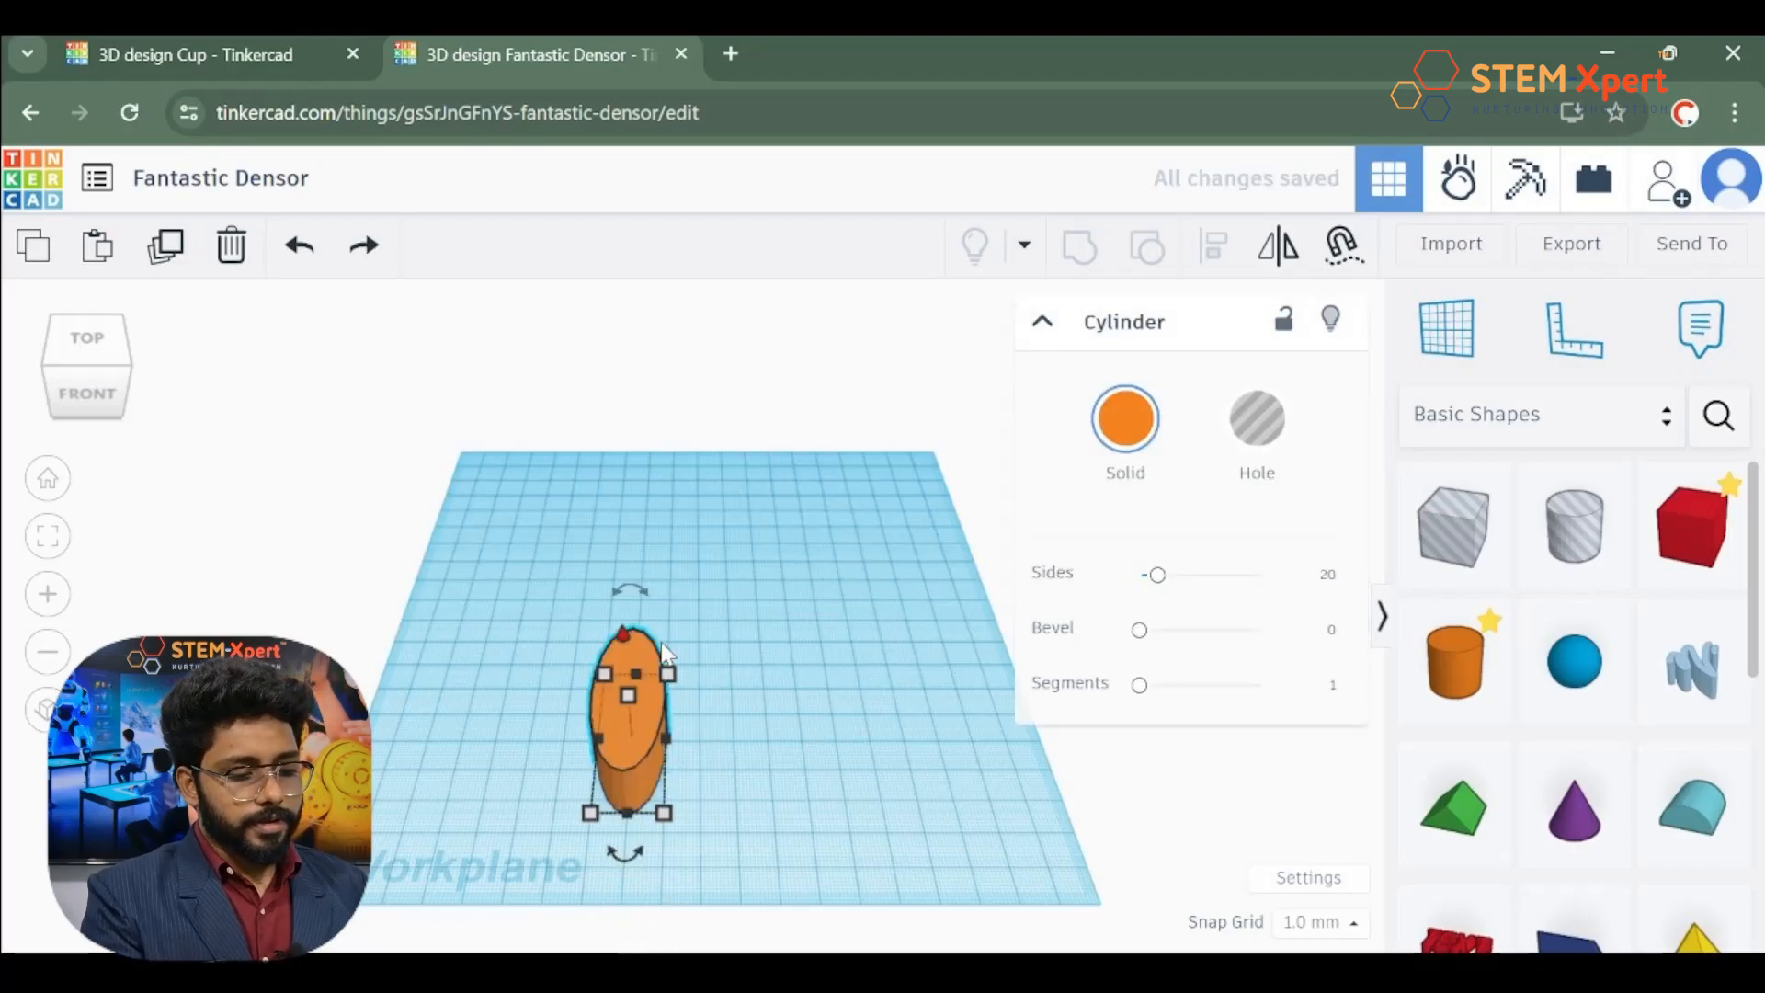
Step: Set the cylinder's width to 50 mm and reposition it near the middle of the workplane
scroll(645, 702, "up", 1)
left_click_drag(648, 703, 735, 657)
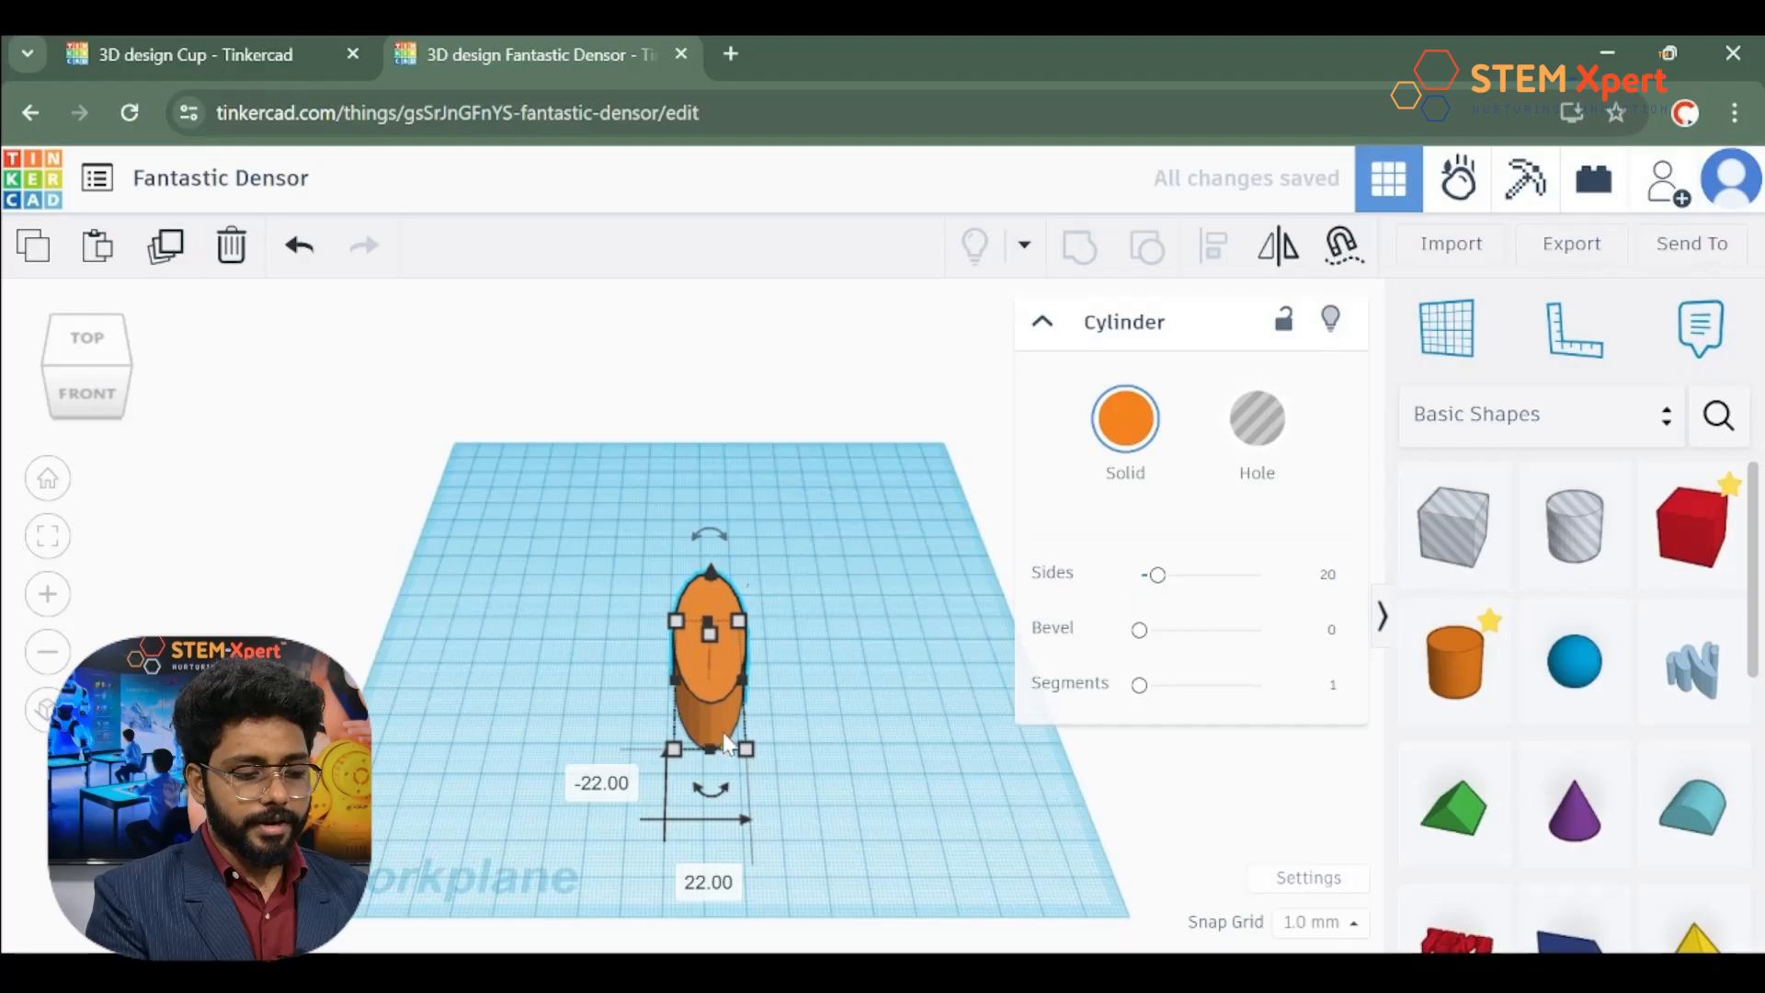
left_click(710, 875)
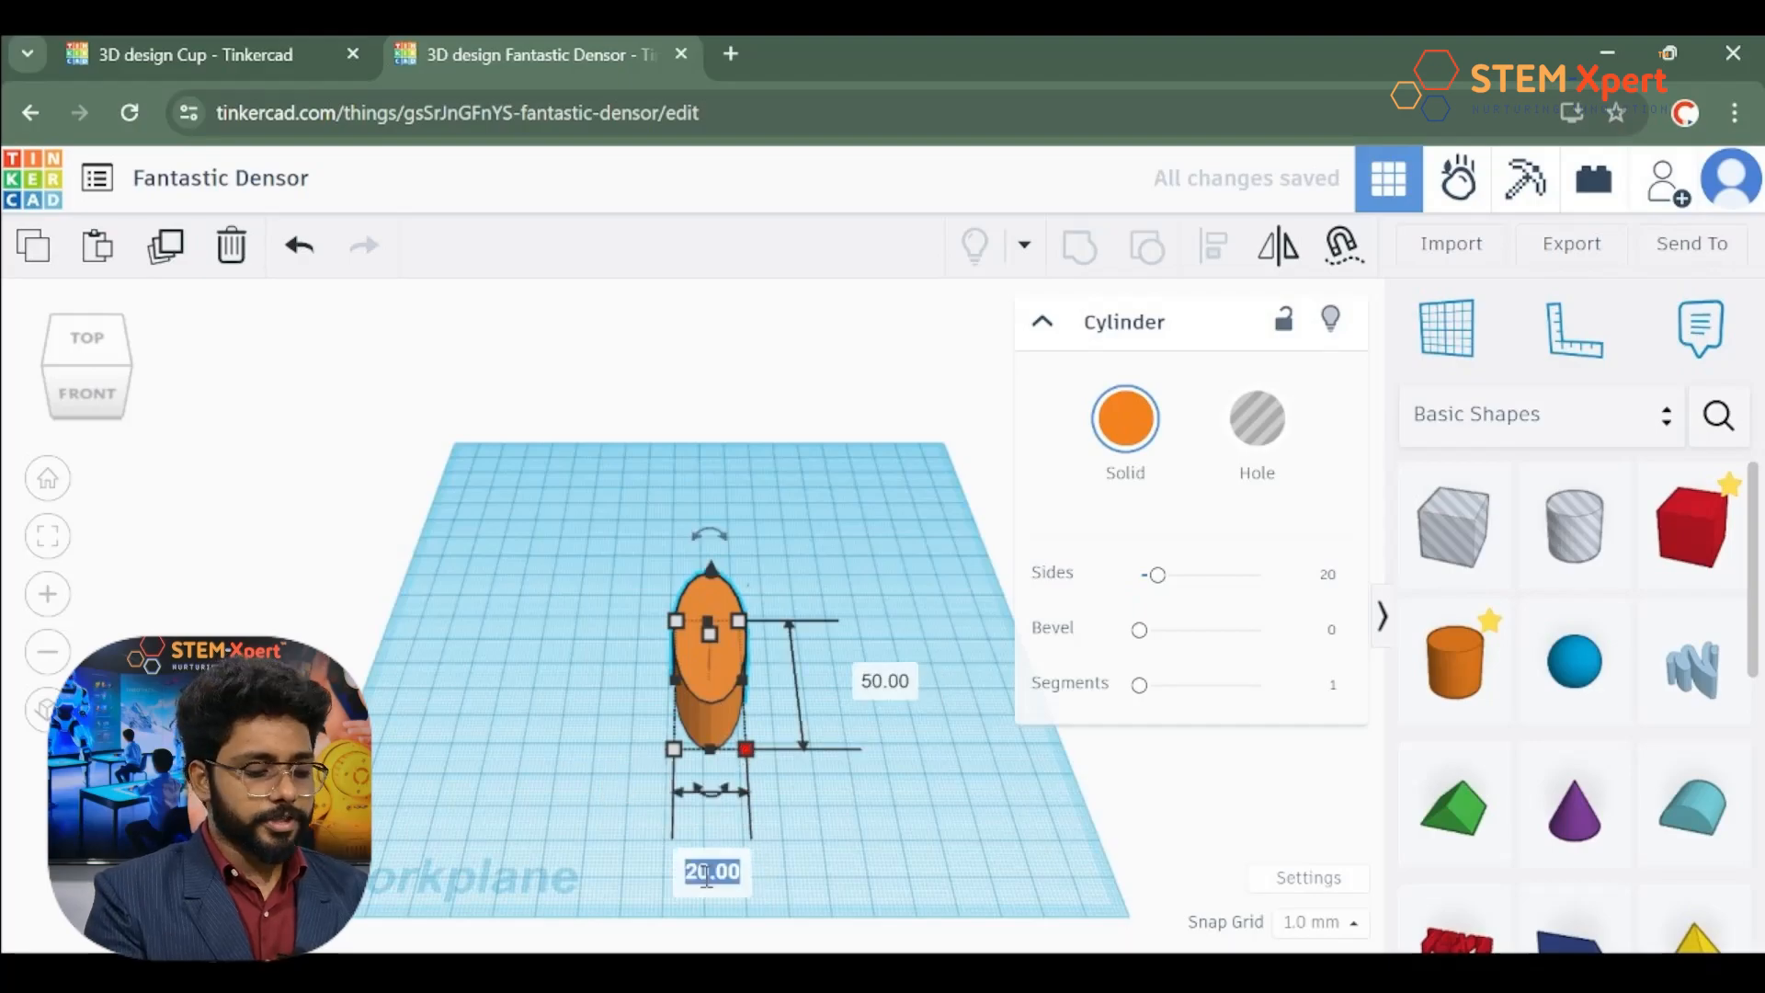
type("50")
key("Return")
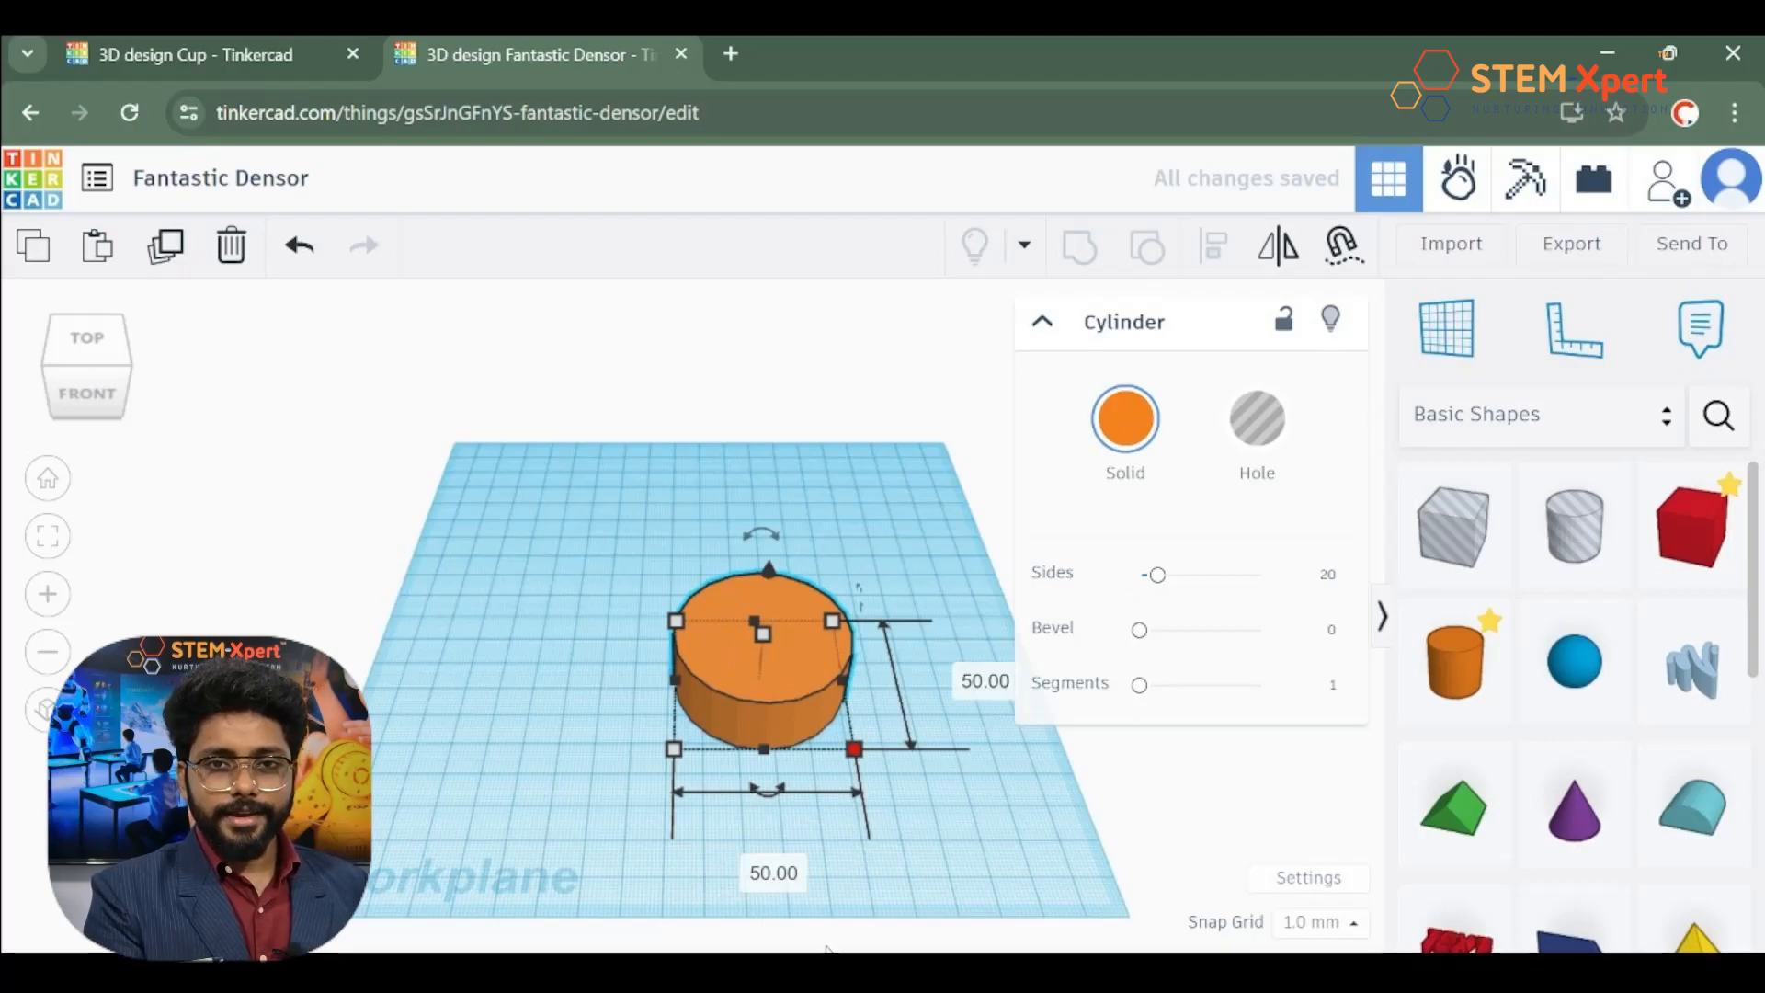
left_click(710, 670)
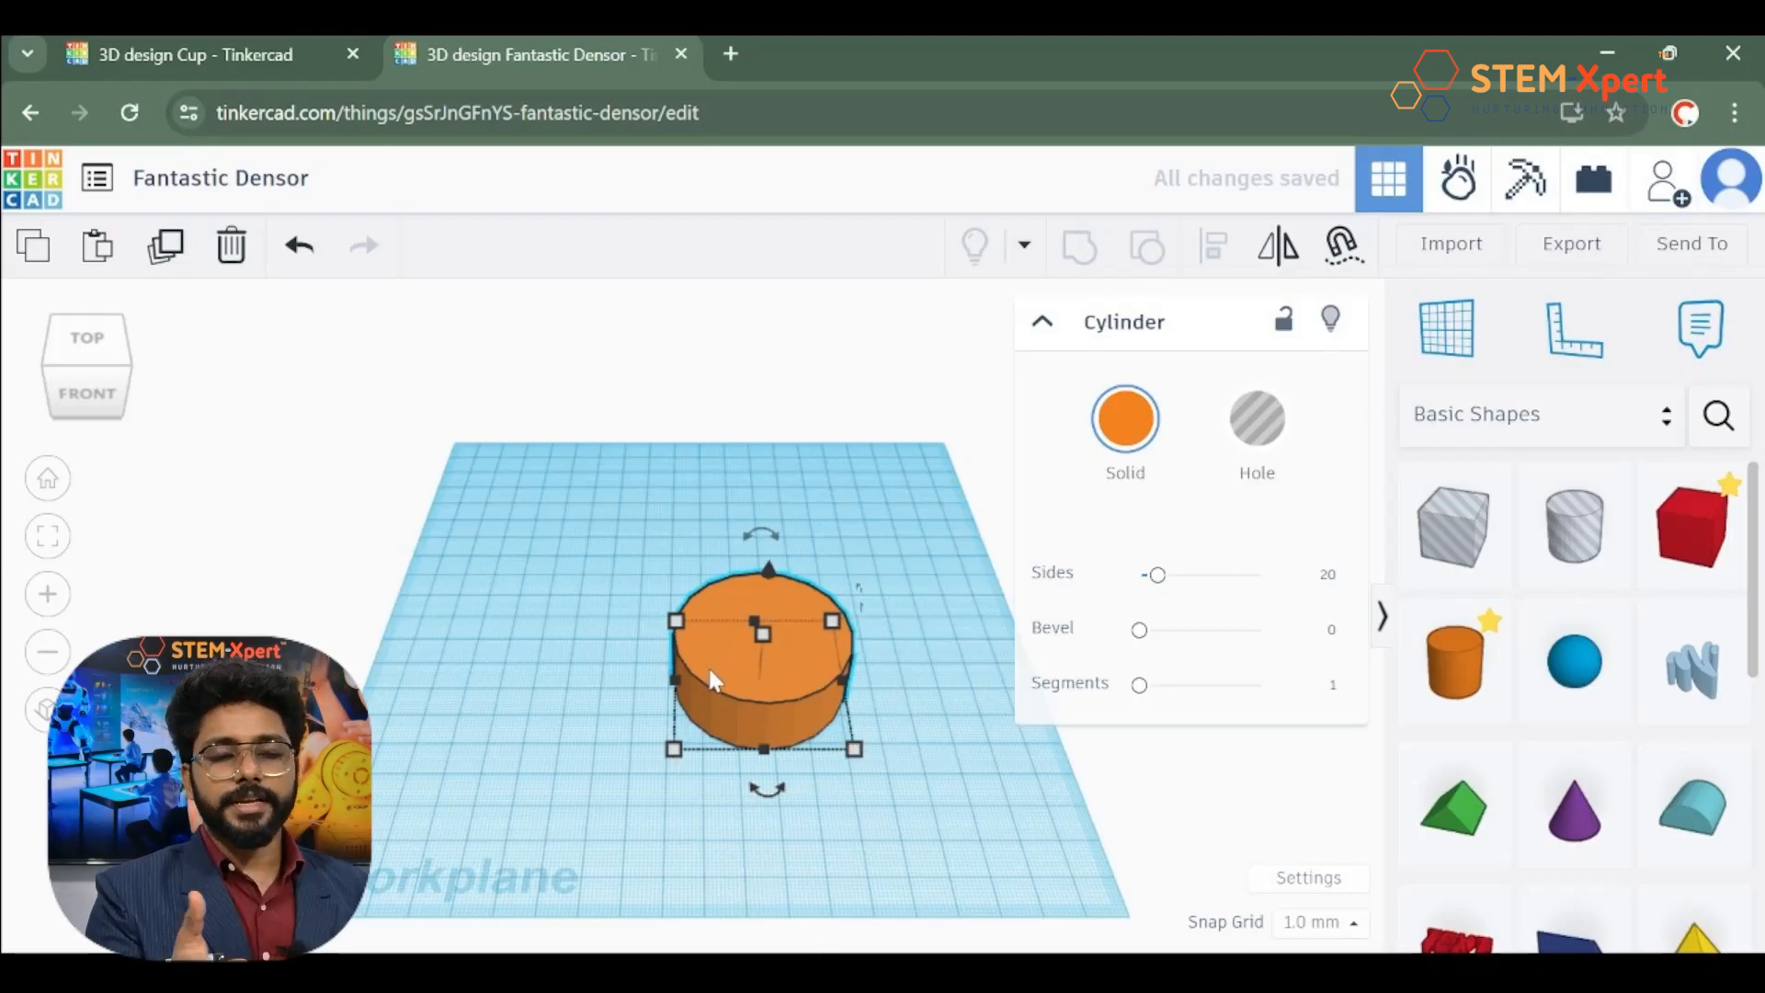
left_click_drag(709, 670, 615, 669)
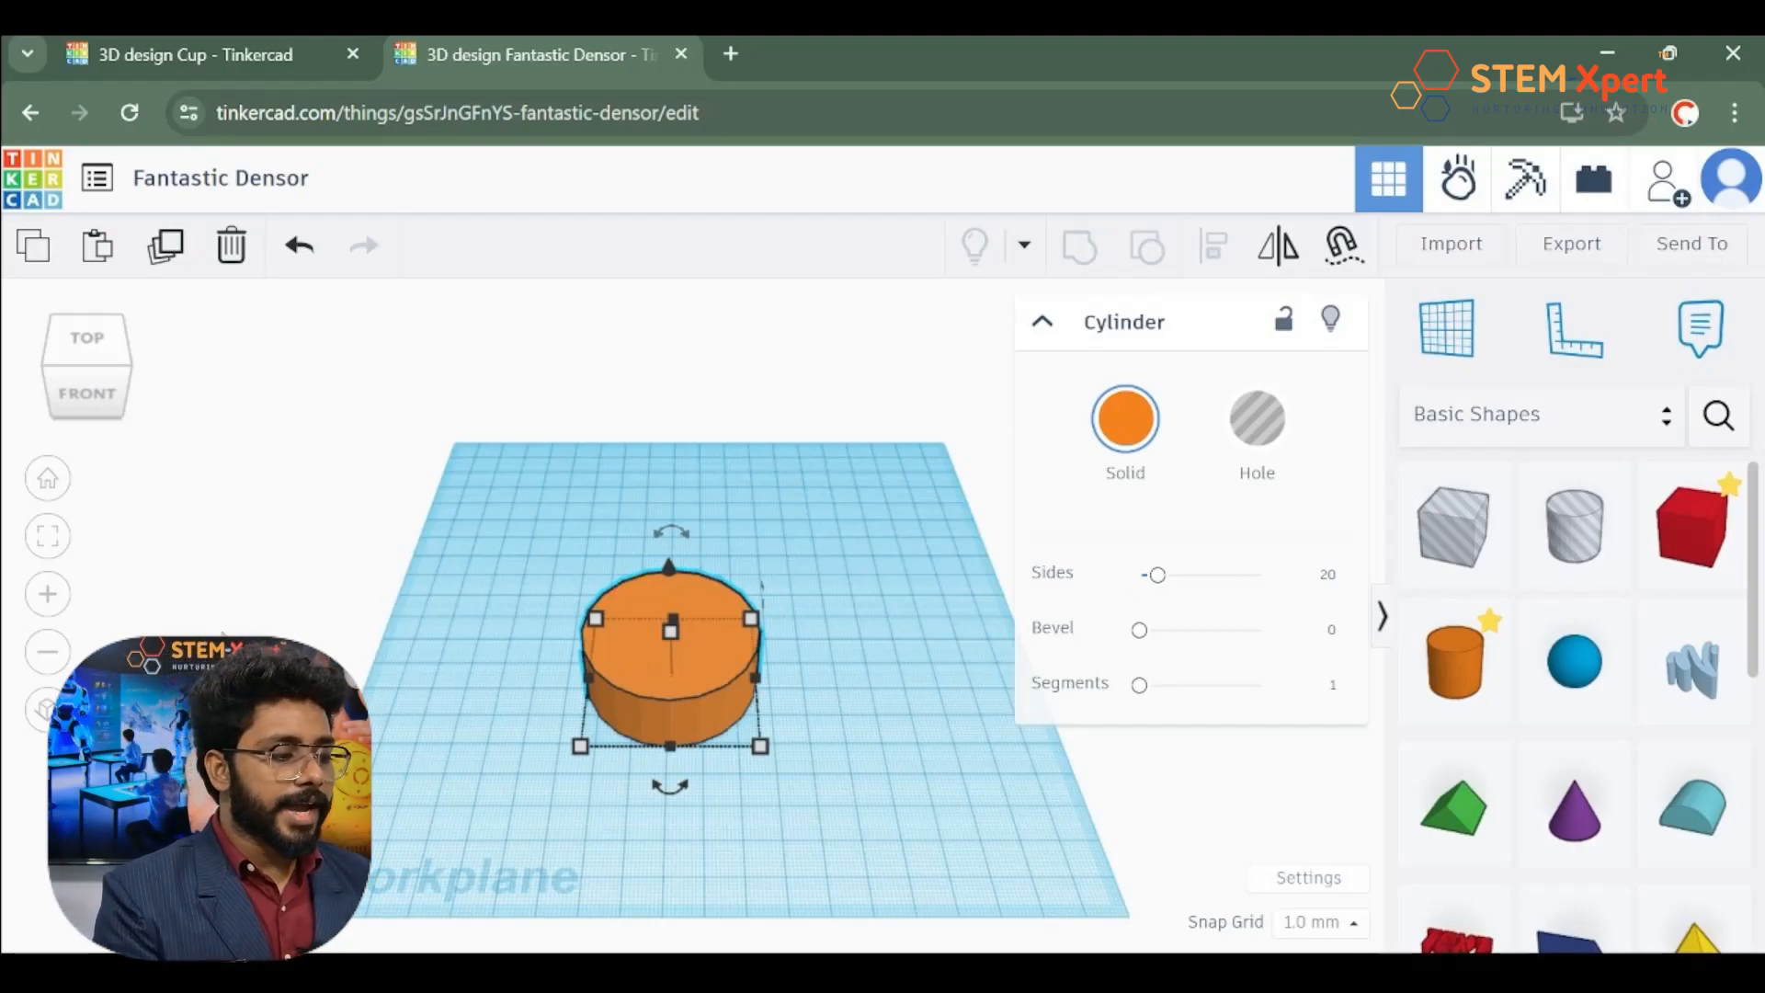
Step: Set the cylinder's height to 50 mm while working in the front view
left_click(98, 394)
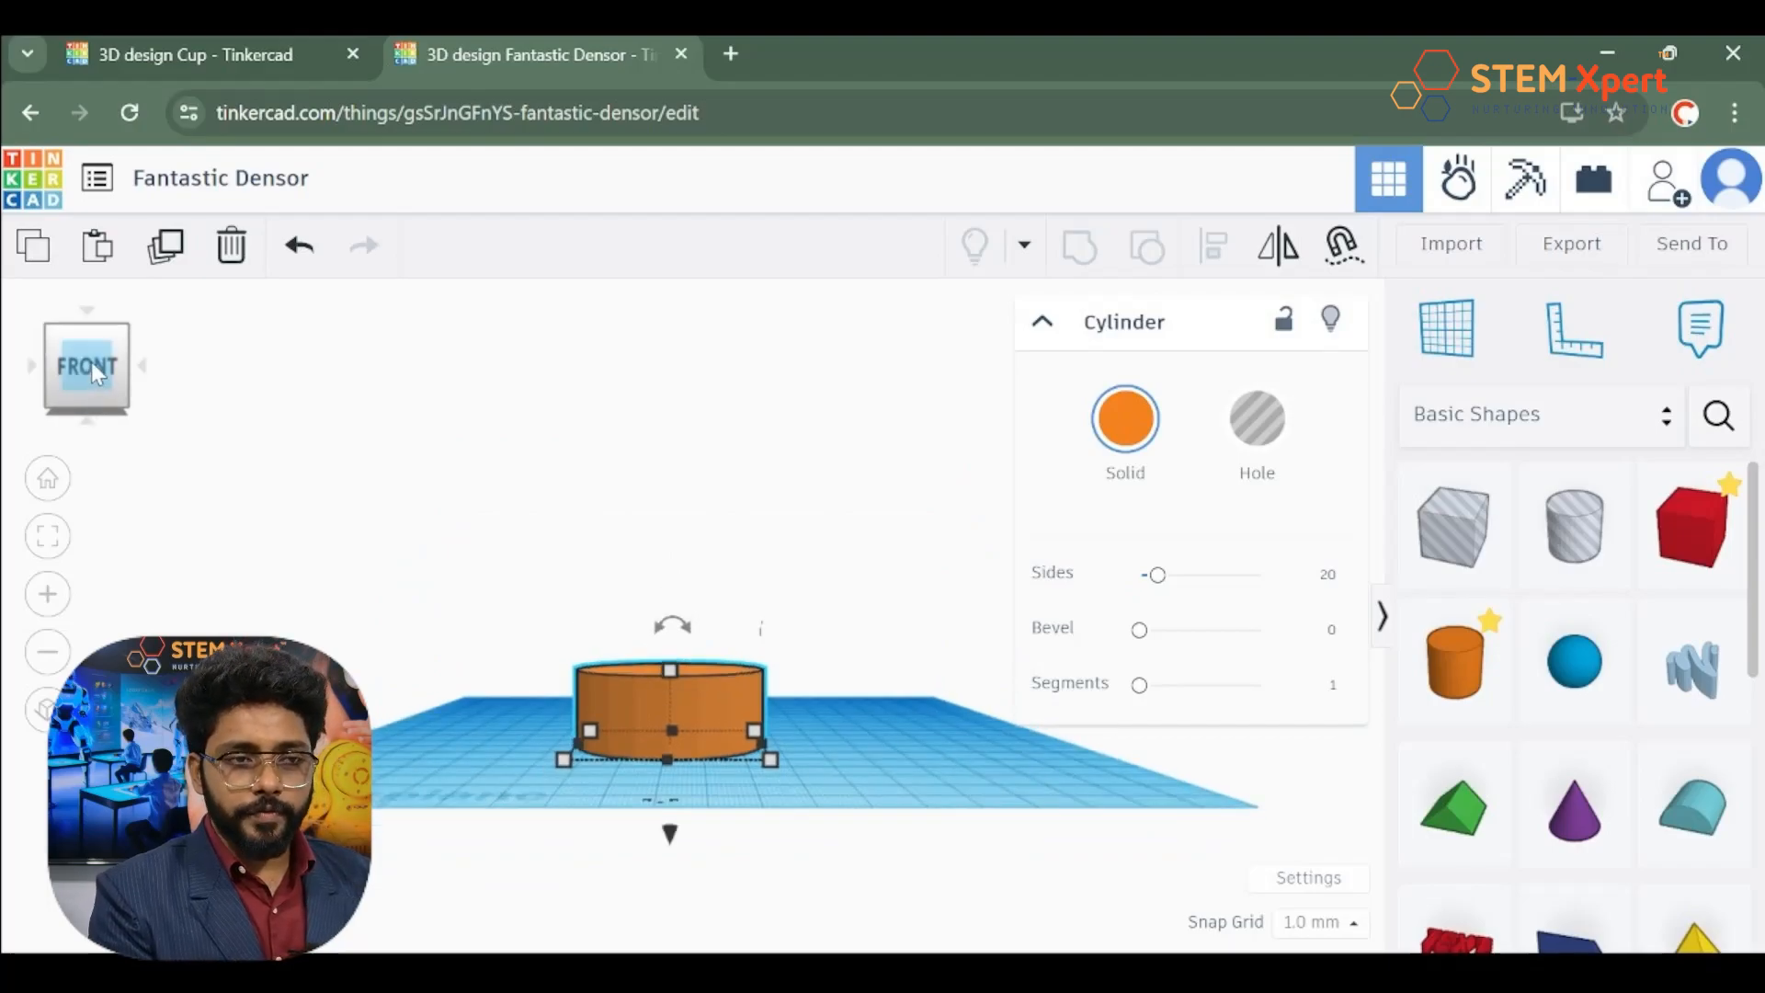
left_click(58, 548)
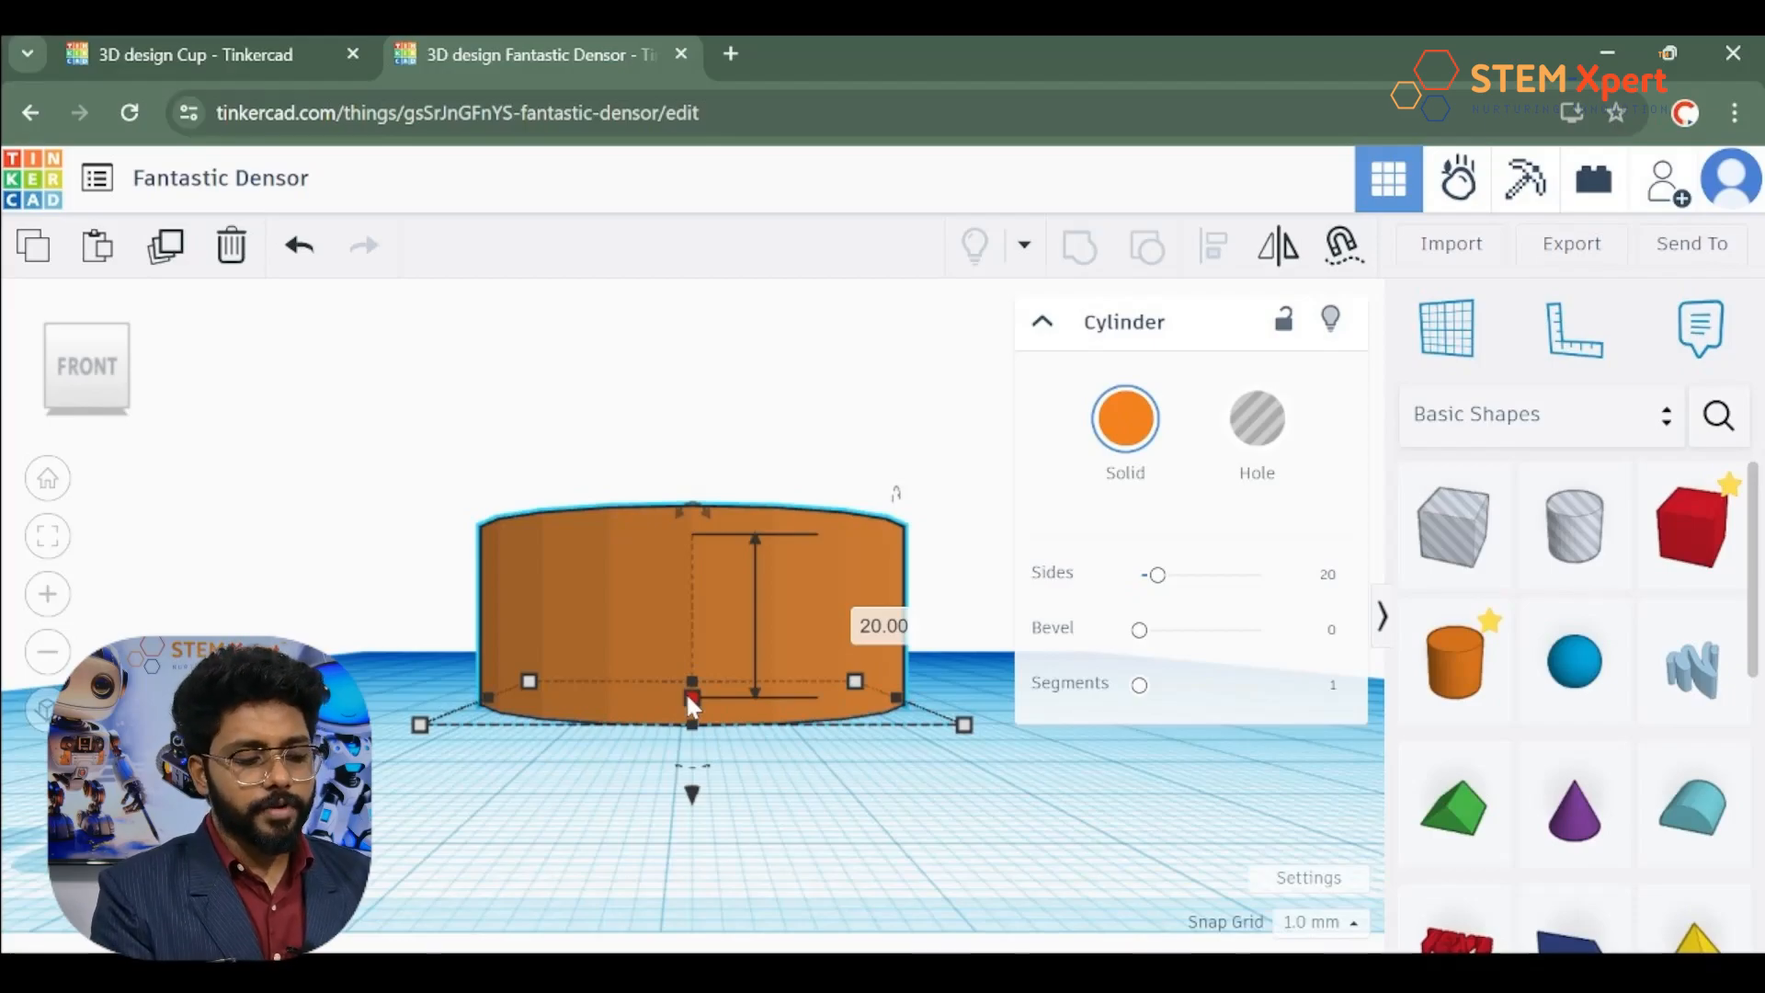
left_click(847, 611)
type("50")
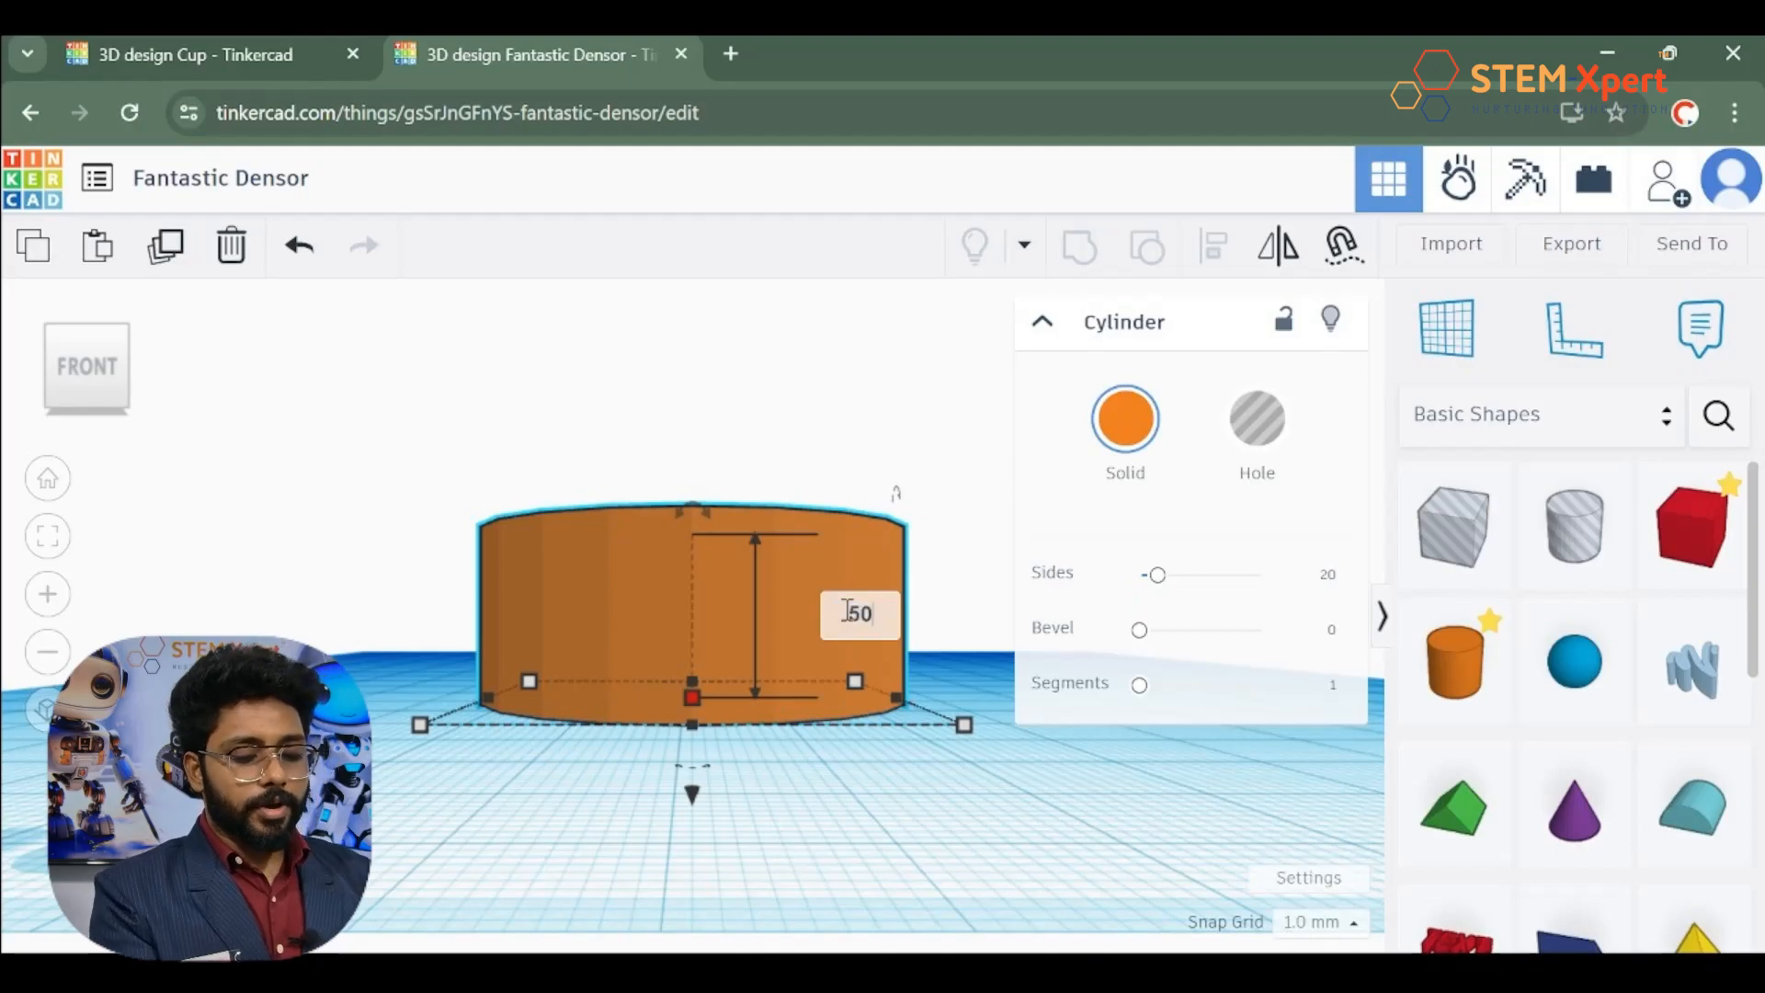
key("Return")
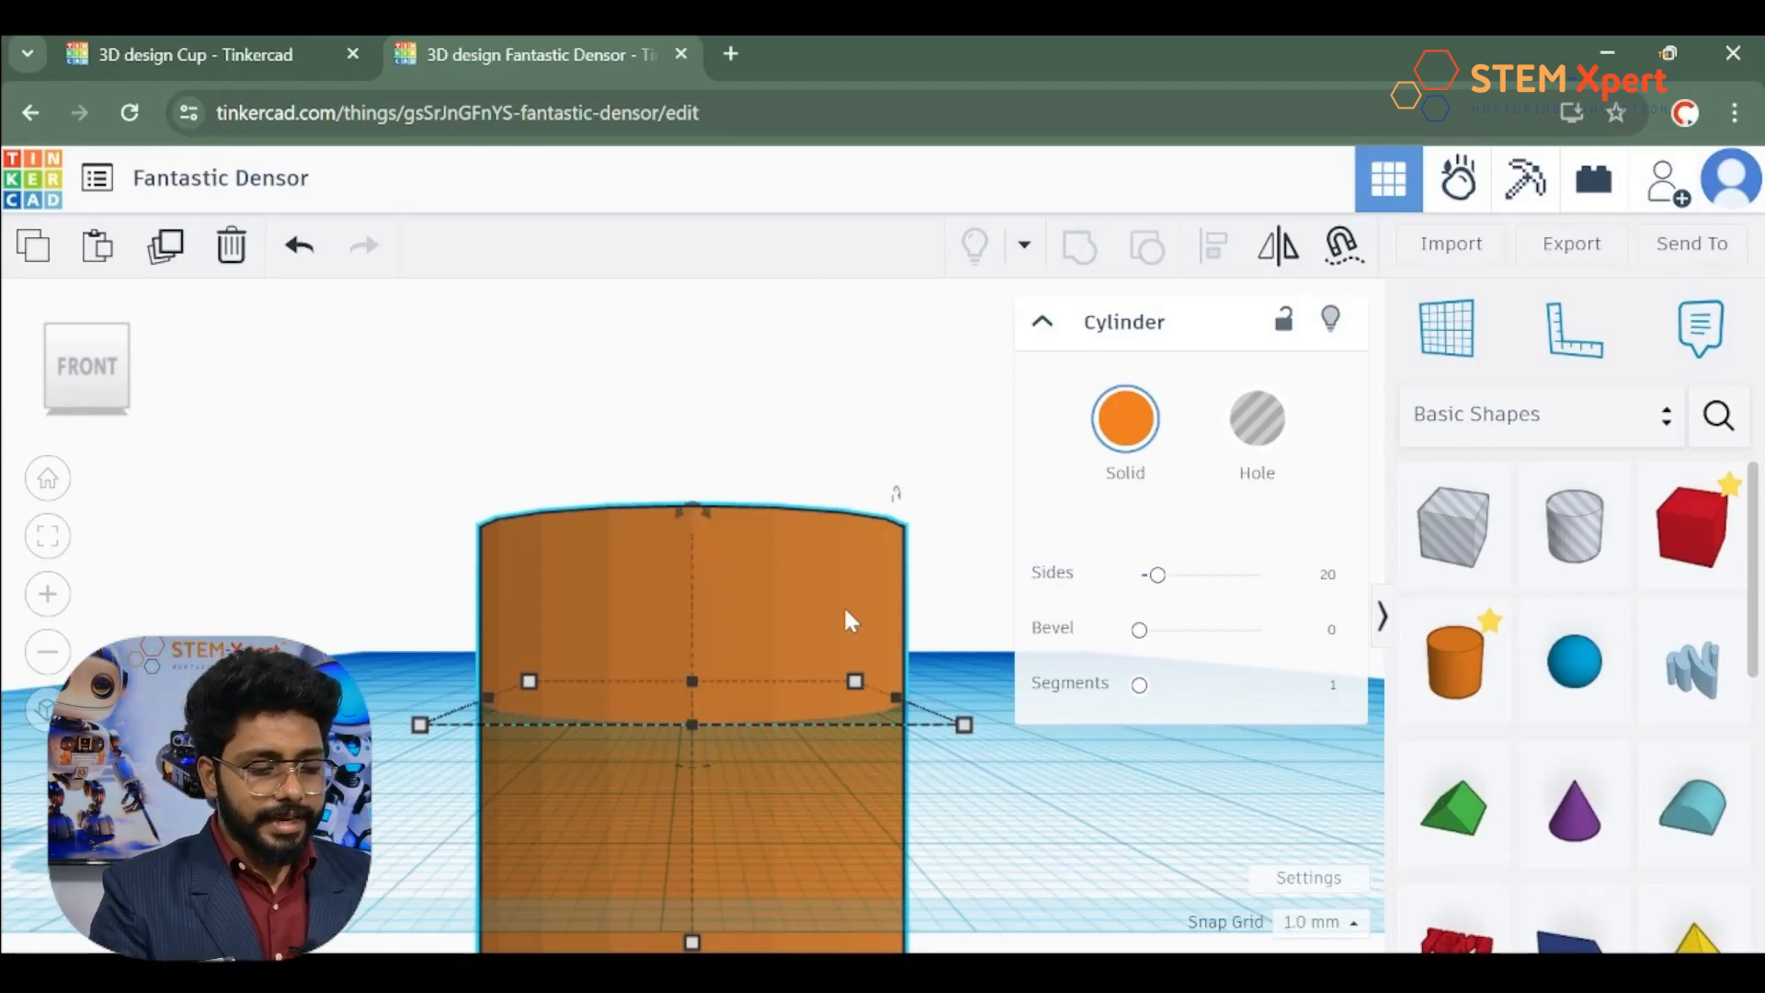
Step: Raise the cylinder 30 mm so that its base rests on the workplane
scroll(846, 620, "down", 2)
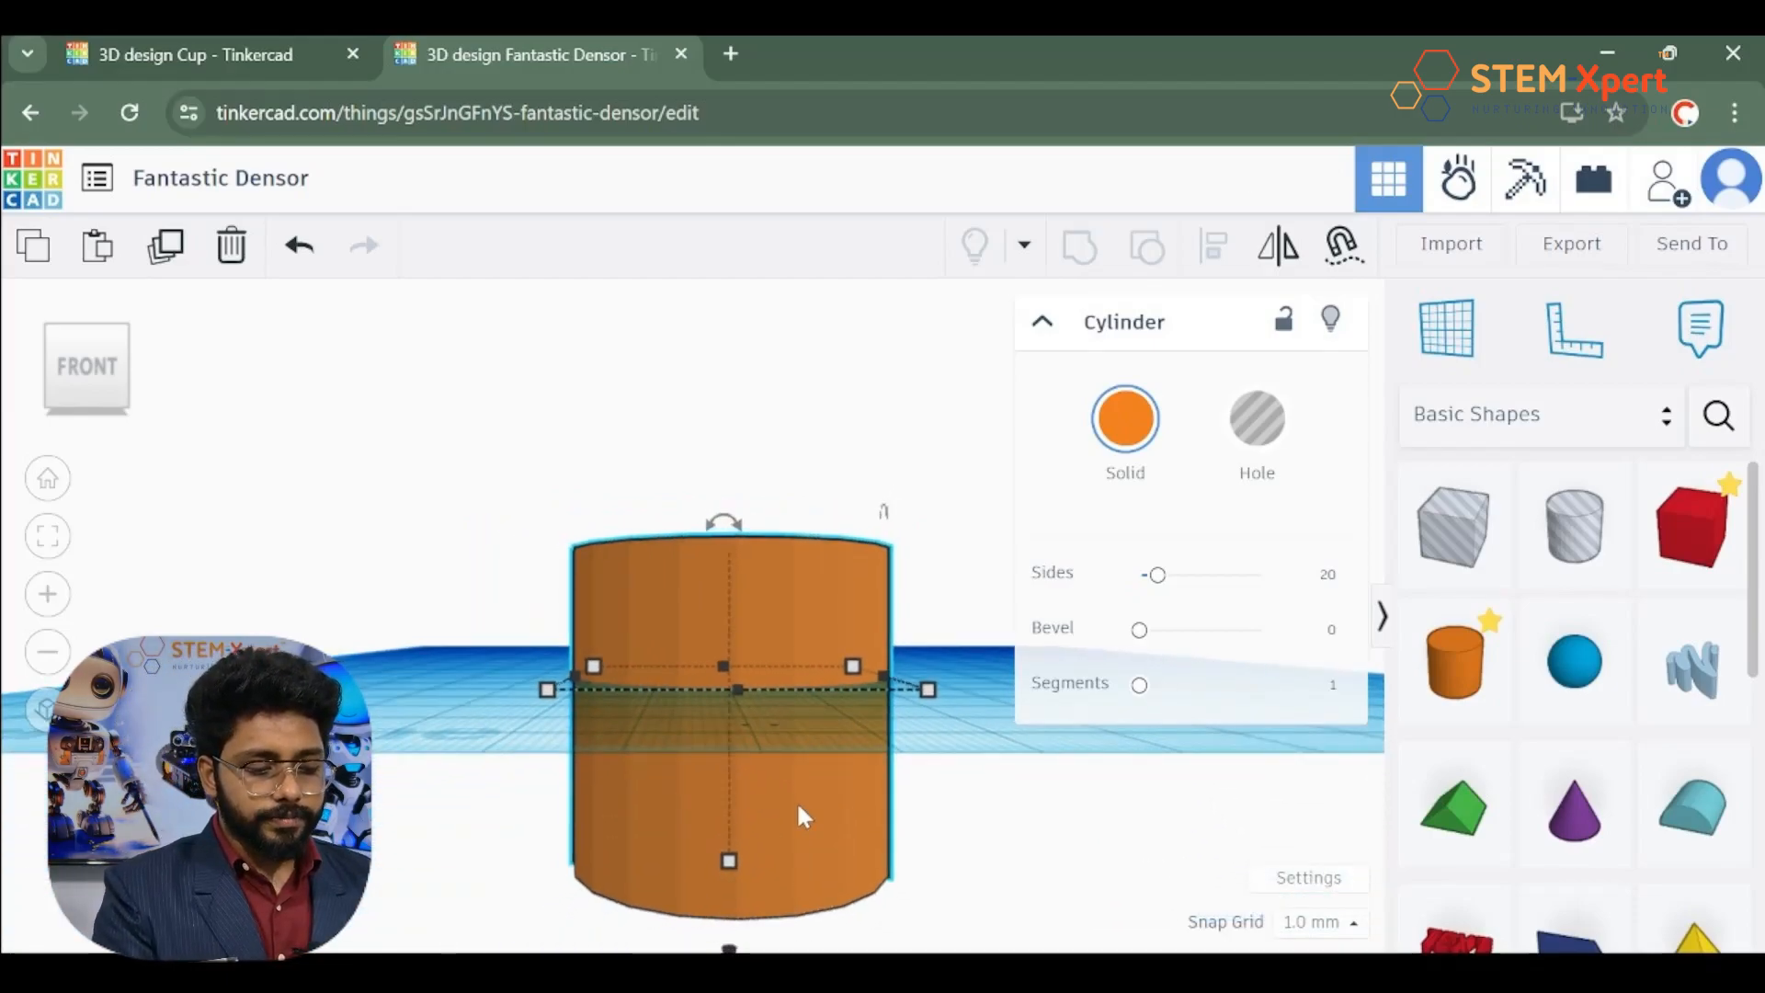
mouse_move(796, 803)
right_mouse_down()
mouse_move(807, 749)
mouse_move(807, 844)
mouse_move(793, 780)
right_mouse_up()
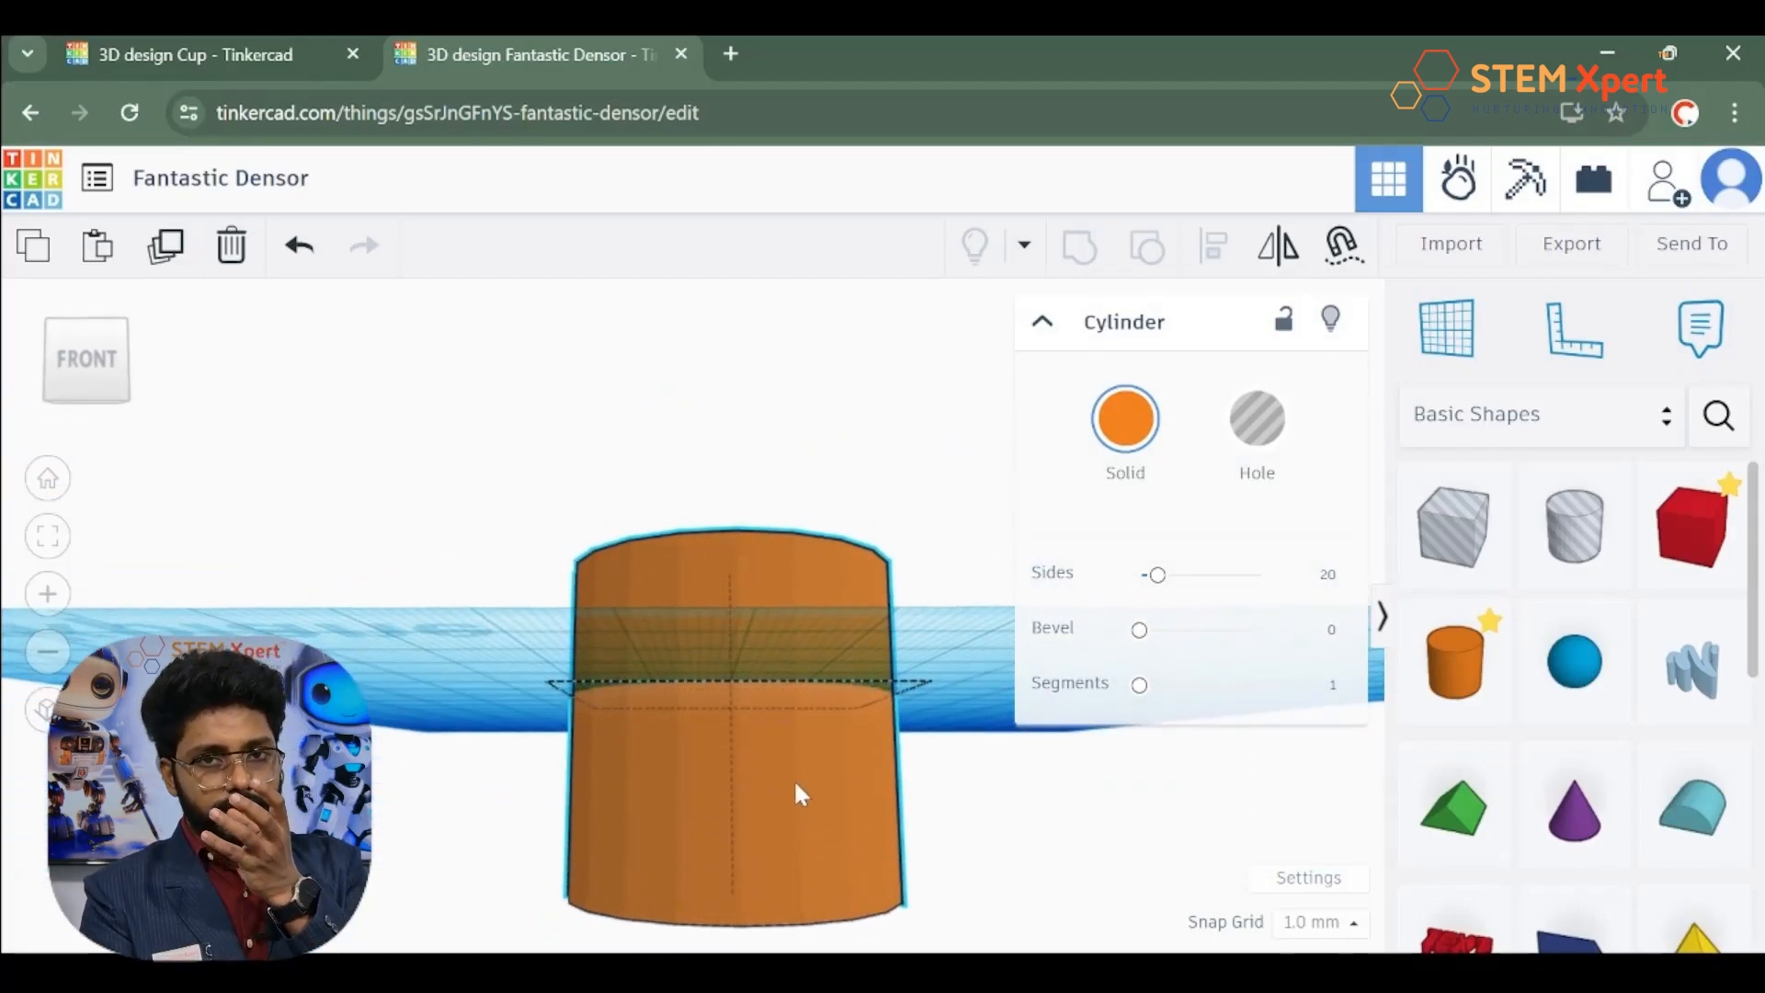
right_click_drag(796, 784, 789, 822)
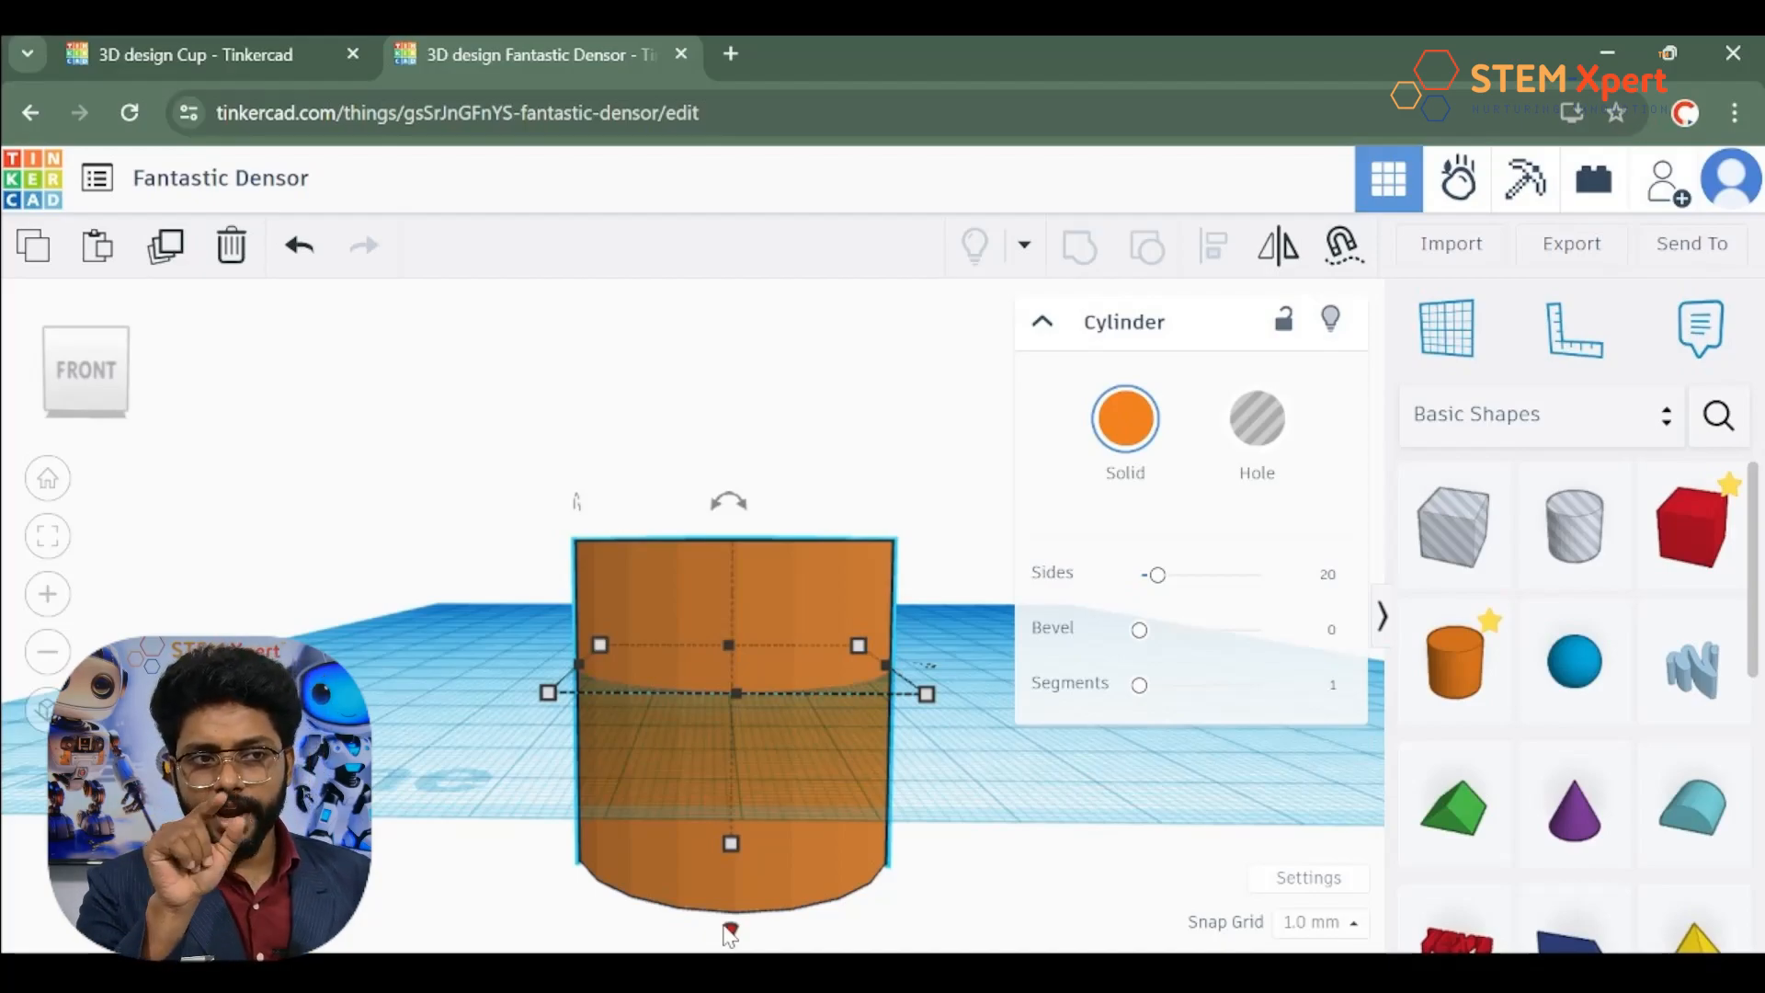
left_click_drag(731, 933, 731, 933)
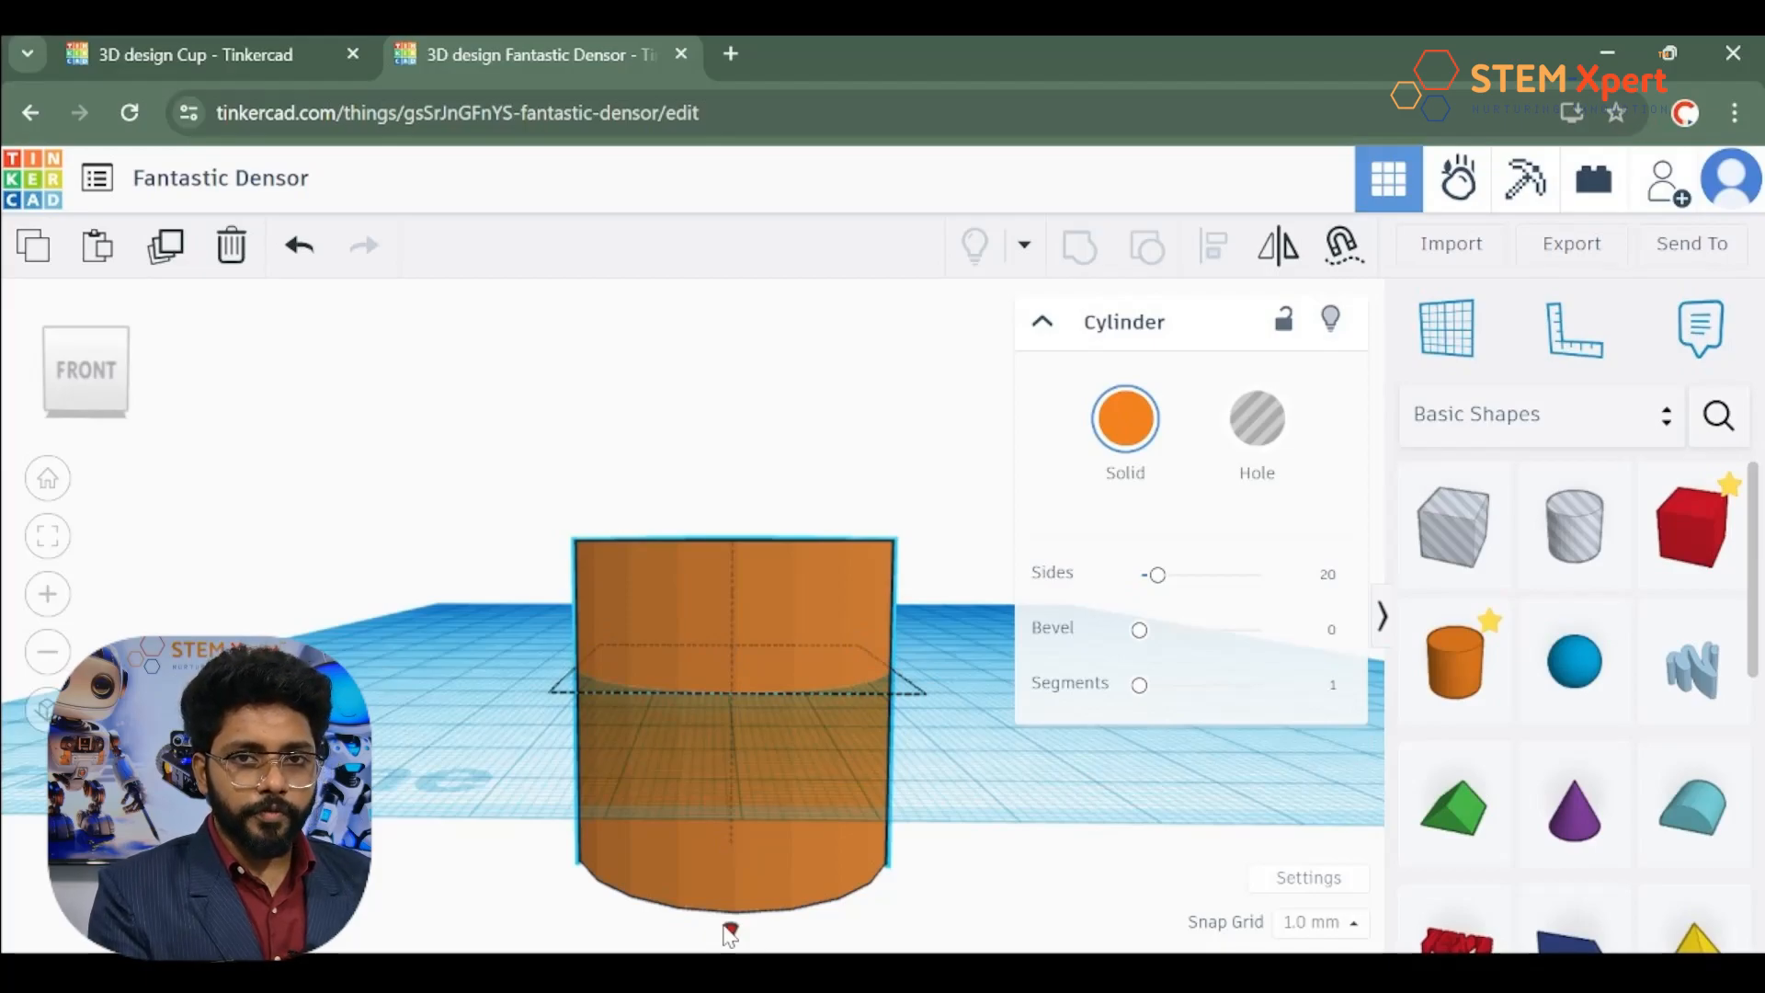
left_click_drag(730, 933, 730, 754)
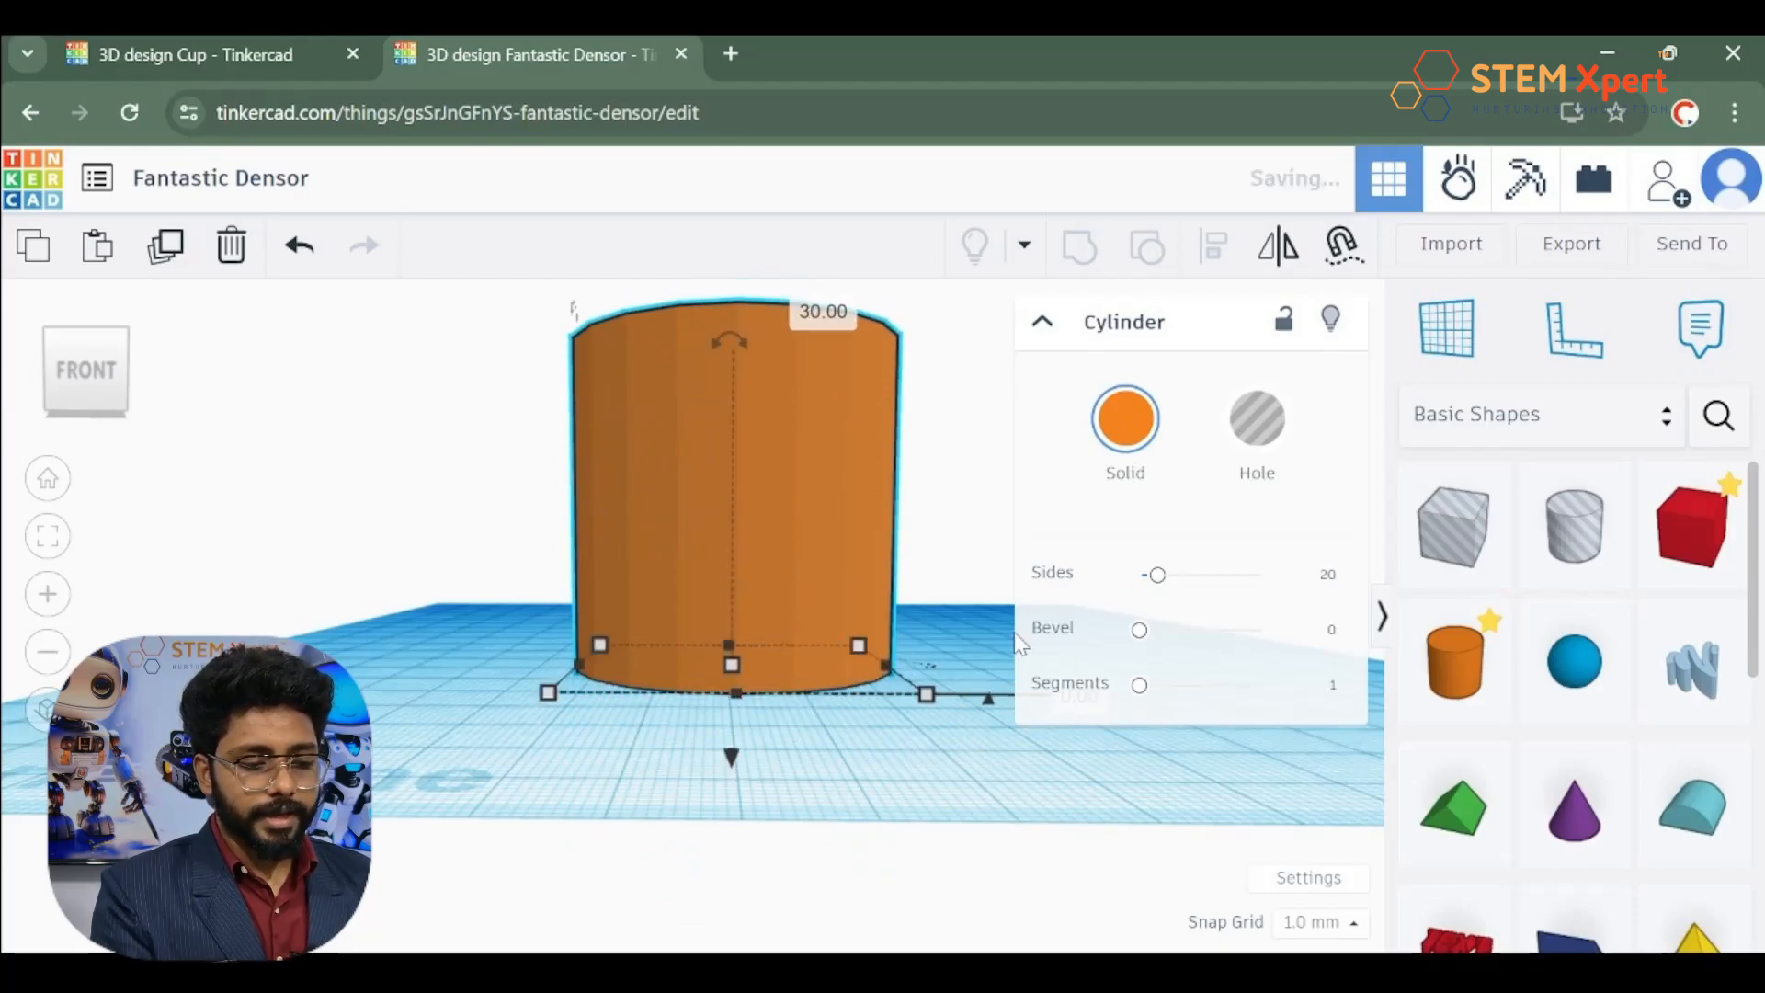
Step: Collapse the cylinder's shape settings and check its elevation above the workplane, its height and its base dimensions
left_click(1042, 324)
left_click(1082, 694)
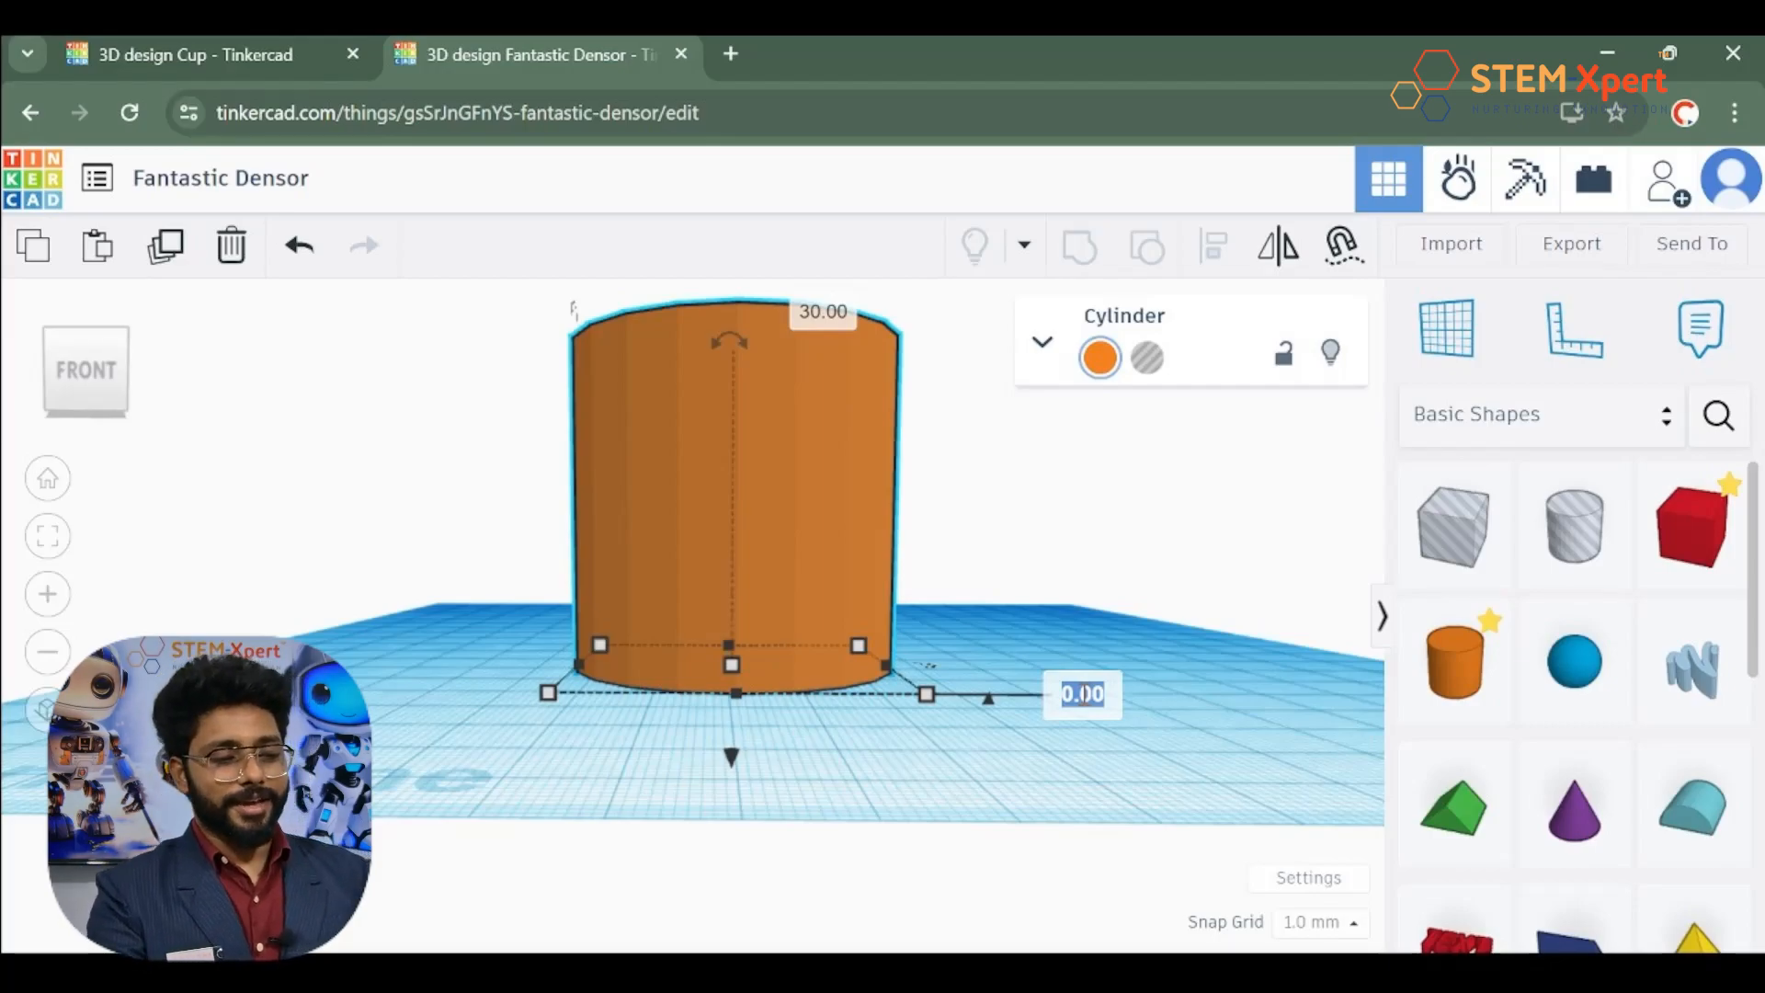
left_click(1143, 598)
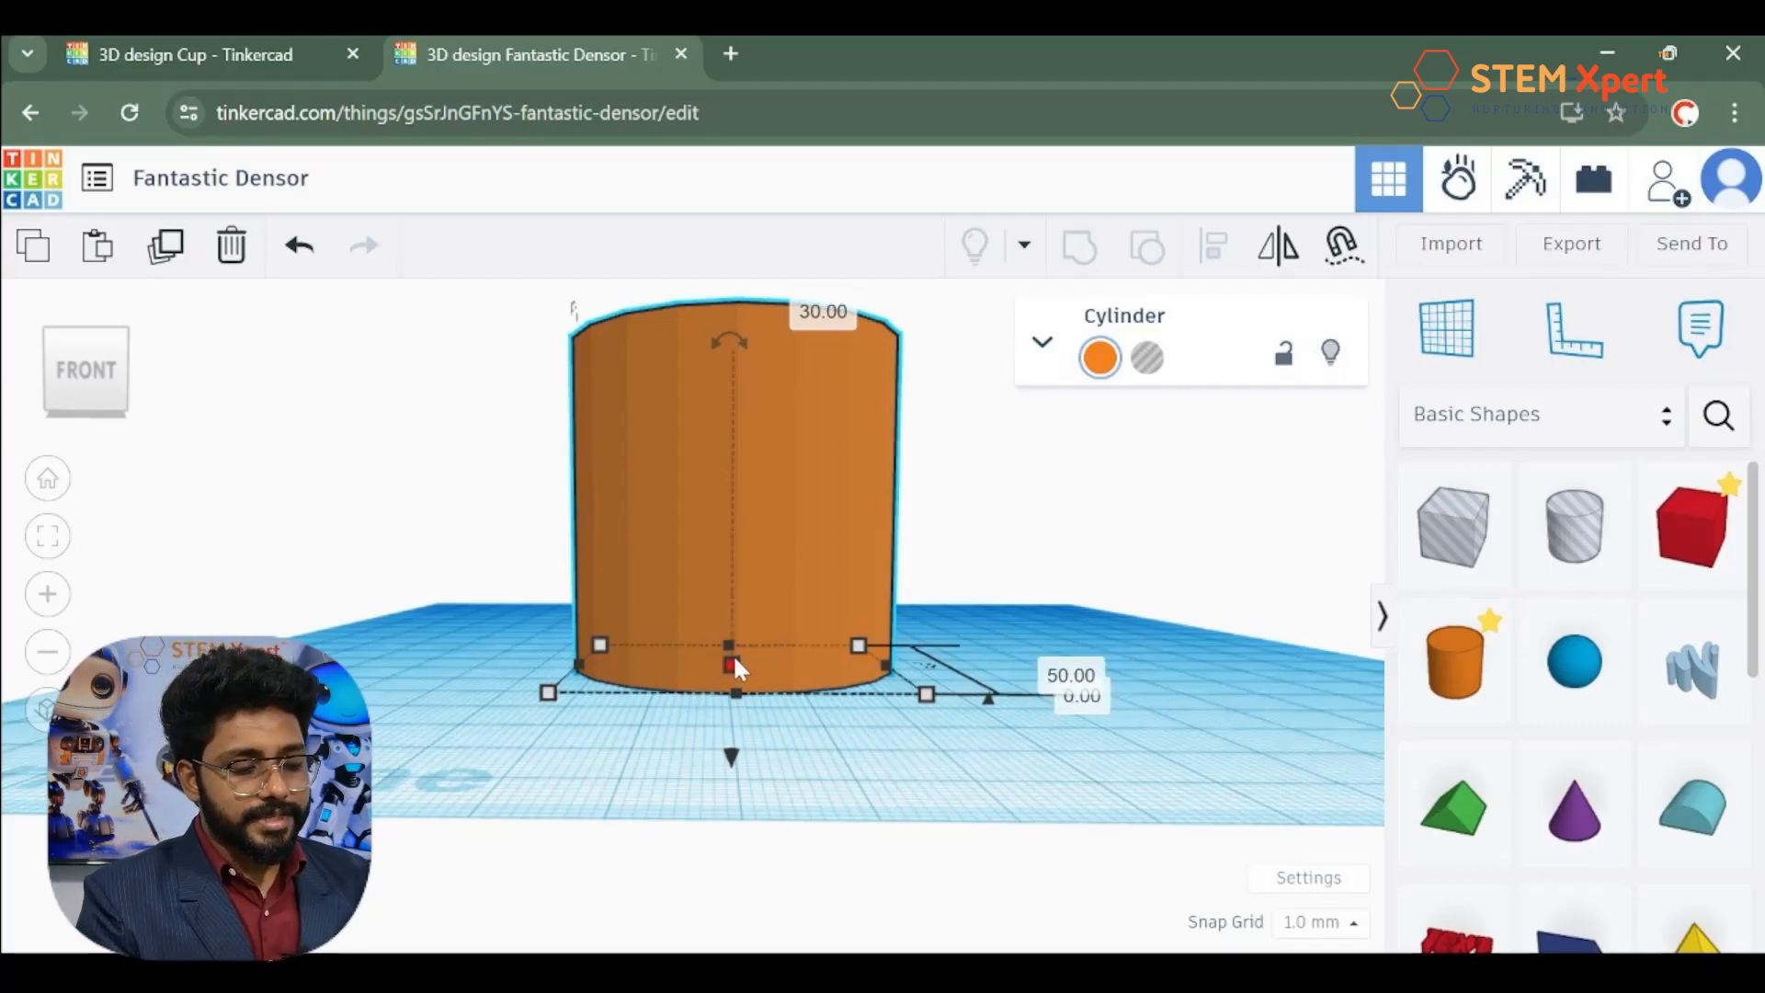
mouse_move(734, 658)
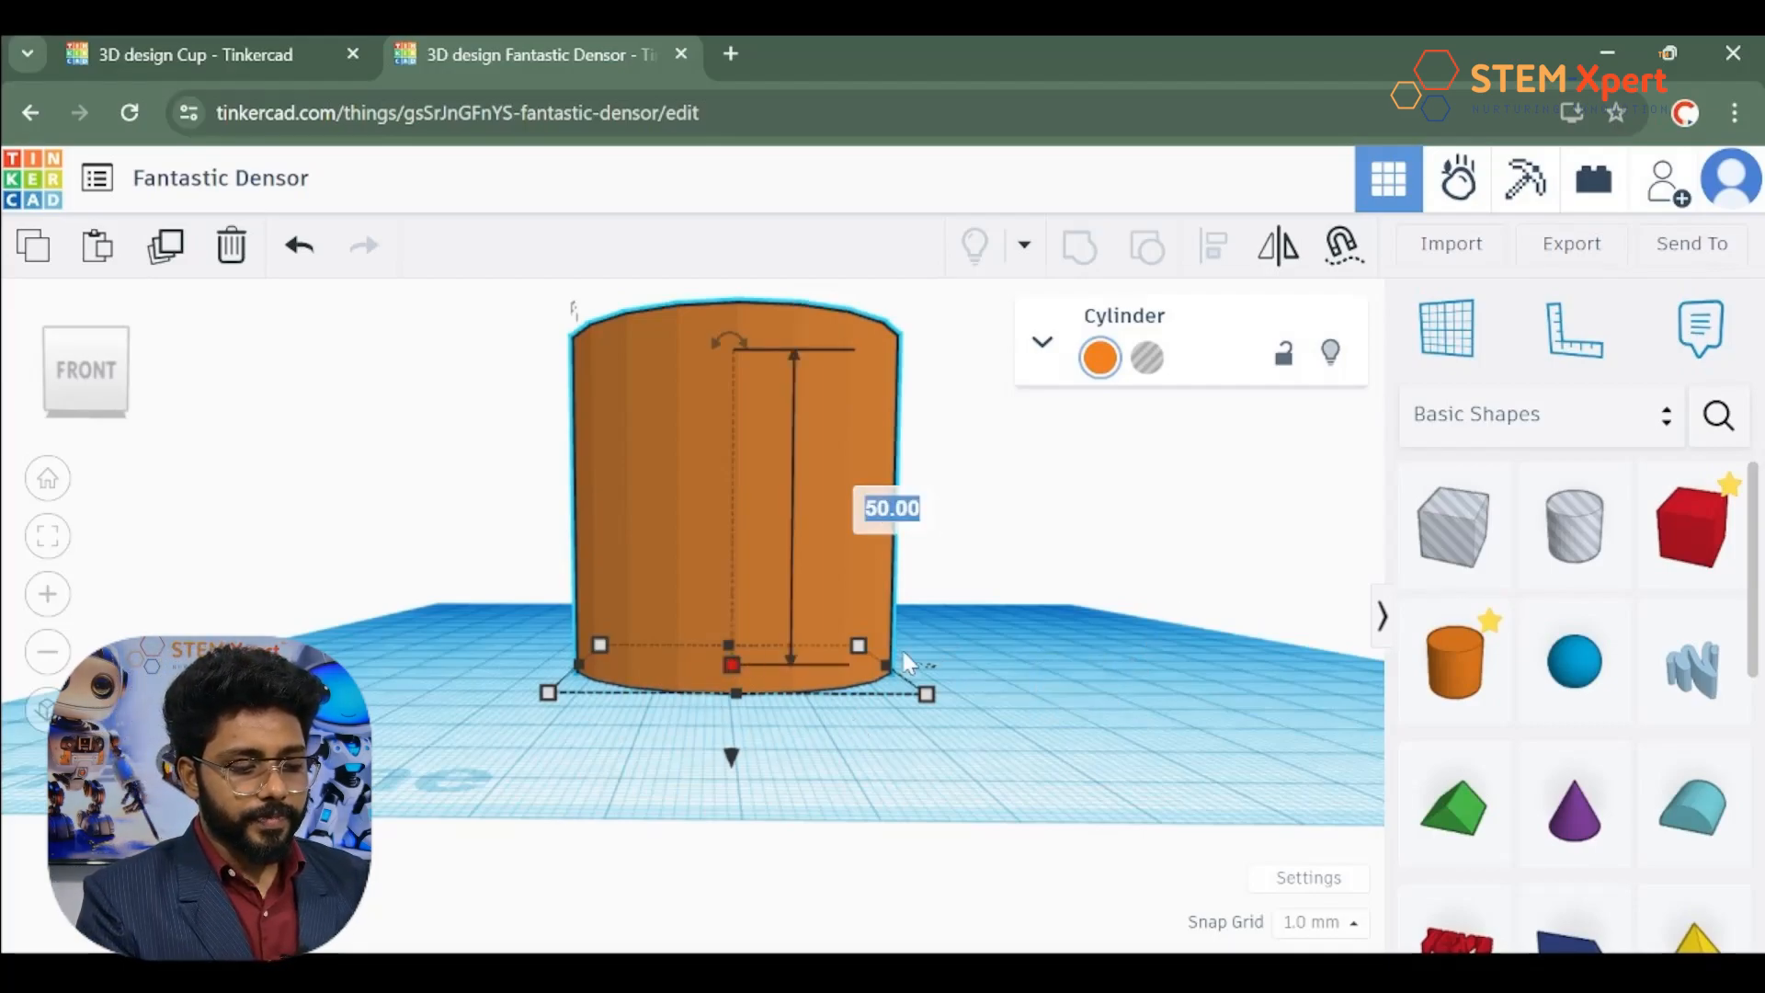
mouse_move(916, 701)
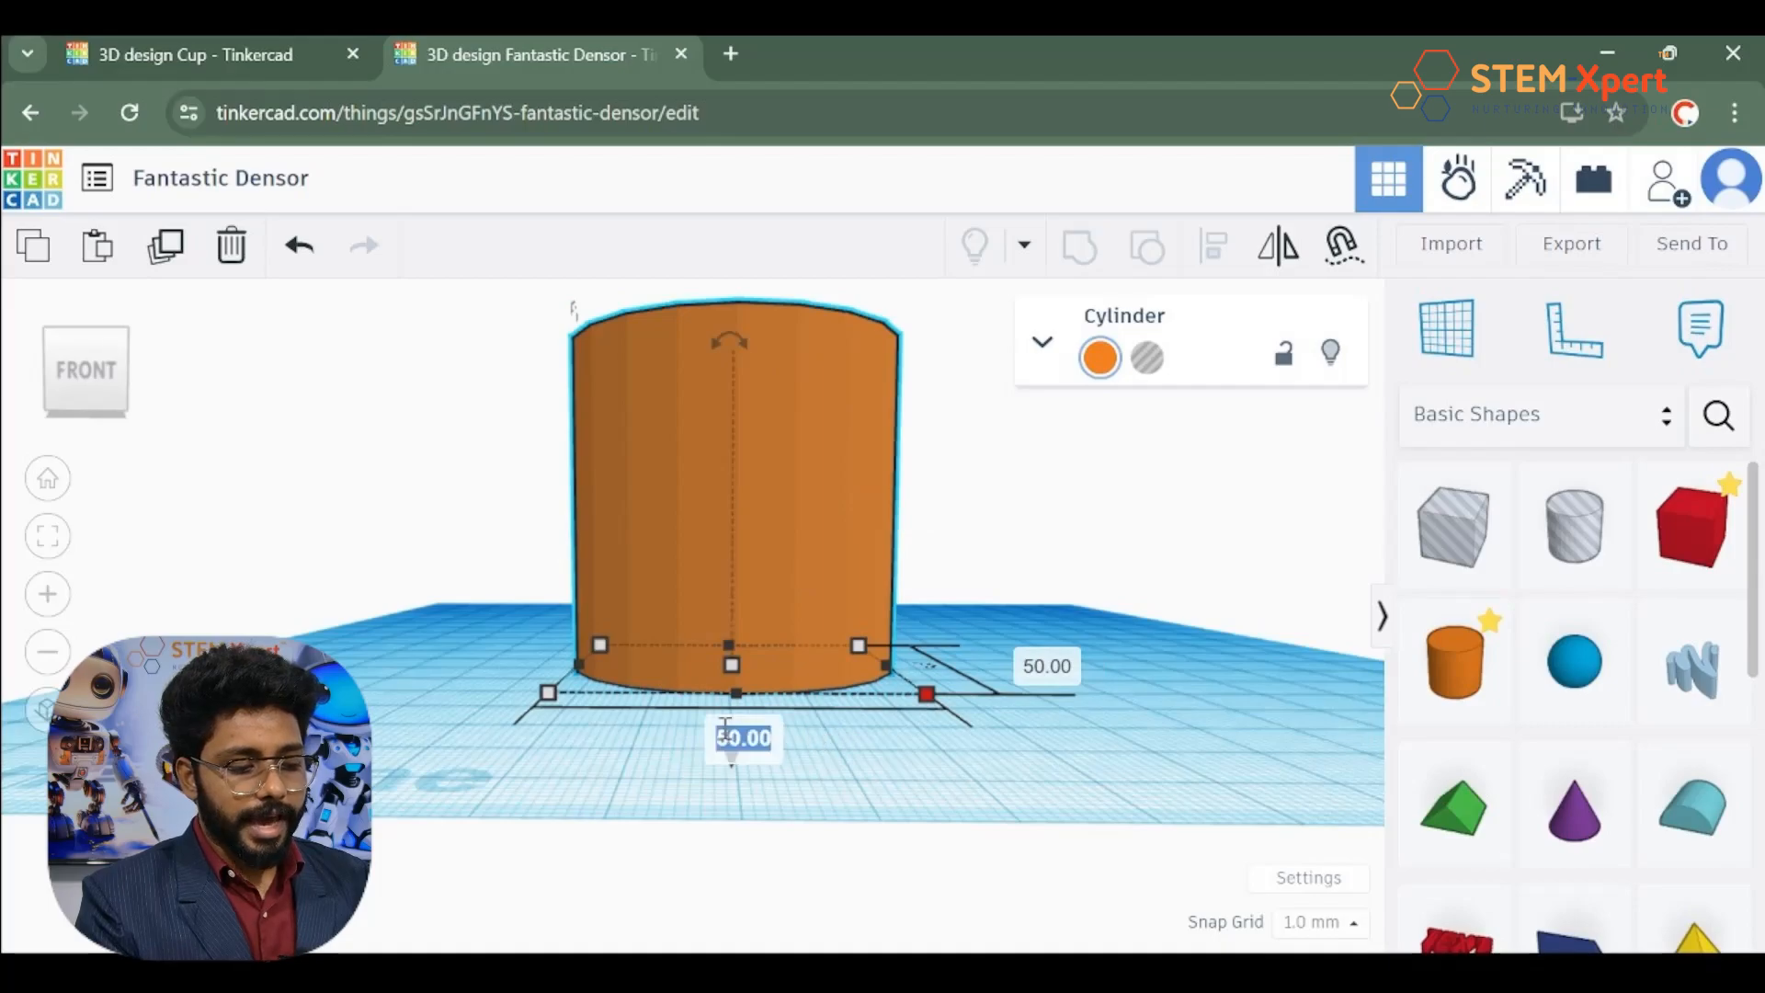
left_click(1027, 663)
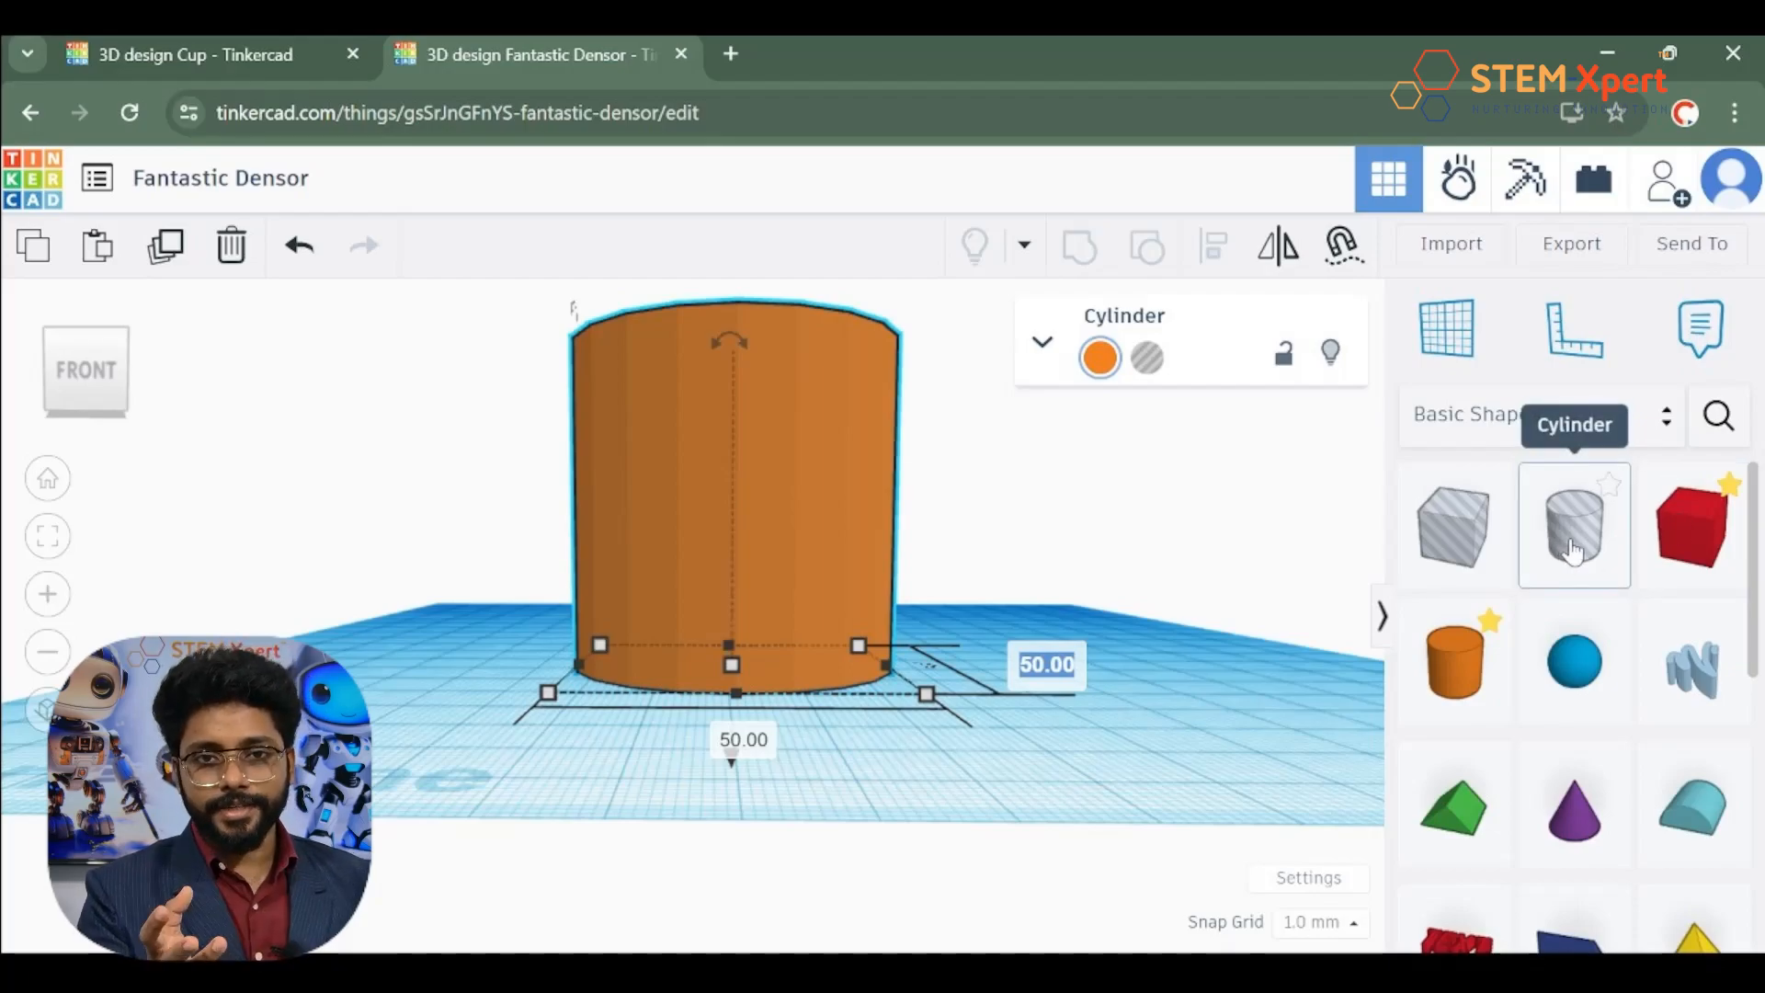
Step: Place a hole cylinder on the workplane beside the solid cylinder
left_click_drag(1351, 628, 418, 726)
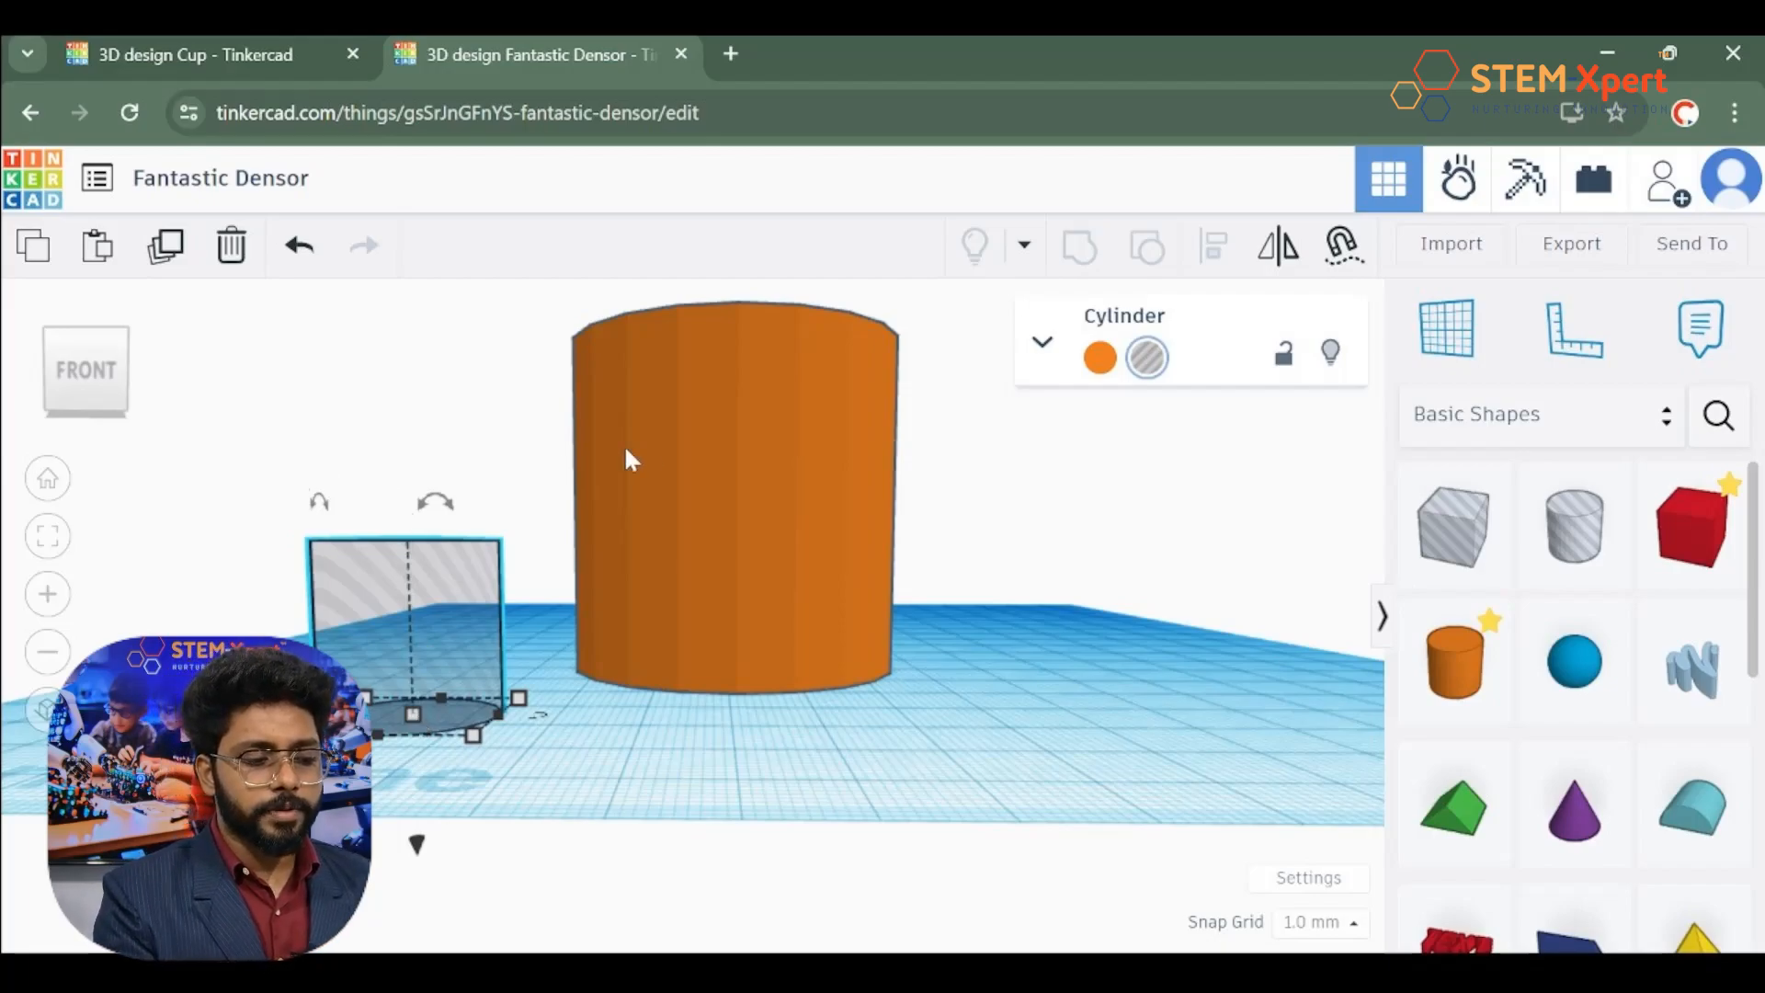
Step: Select the solid cylinder, expand its shape settings and set its sides to 34
left_click(653, 451)
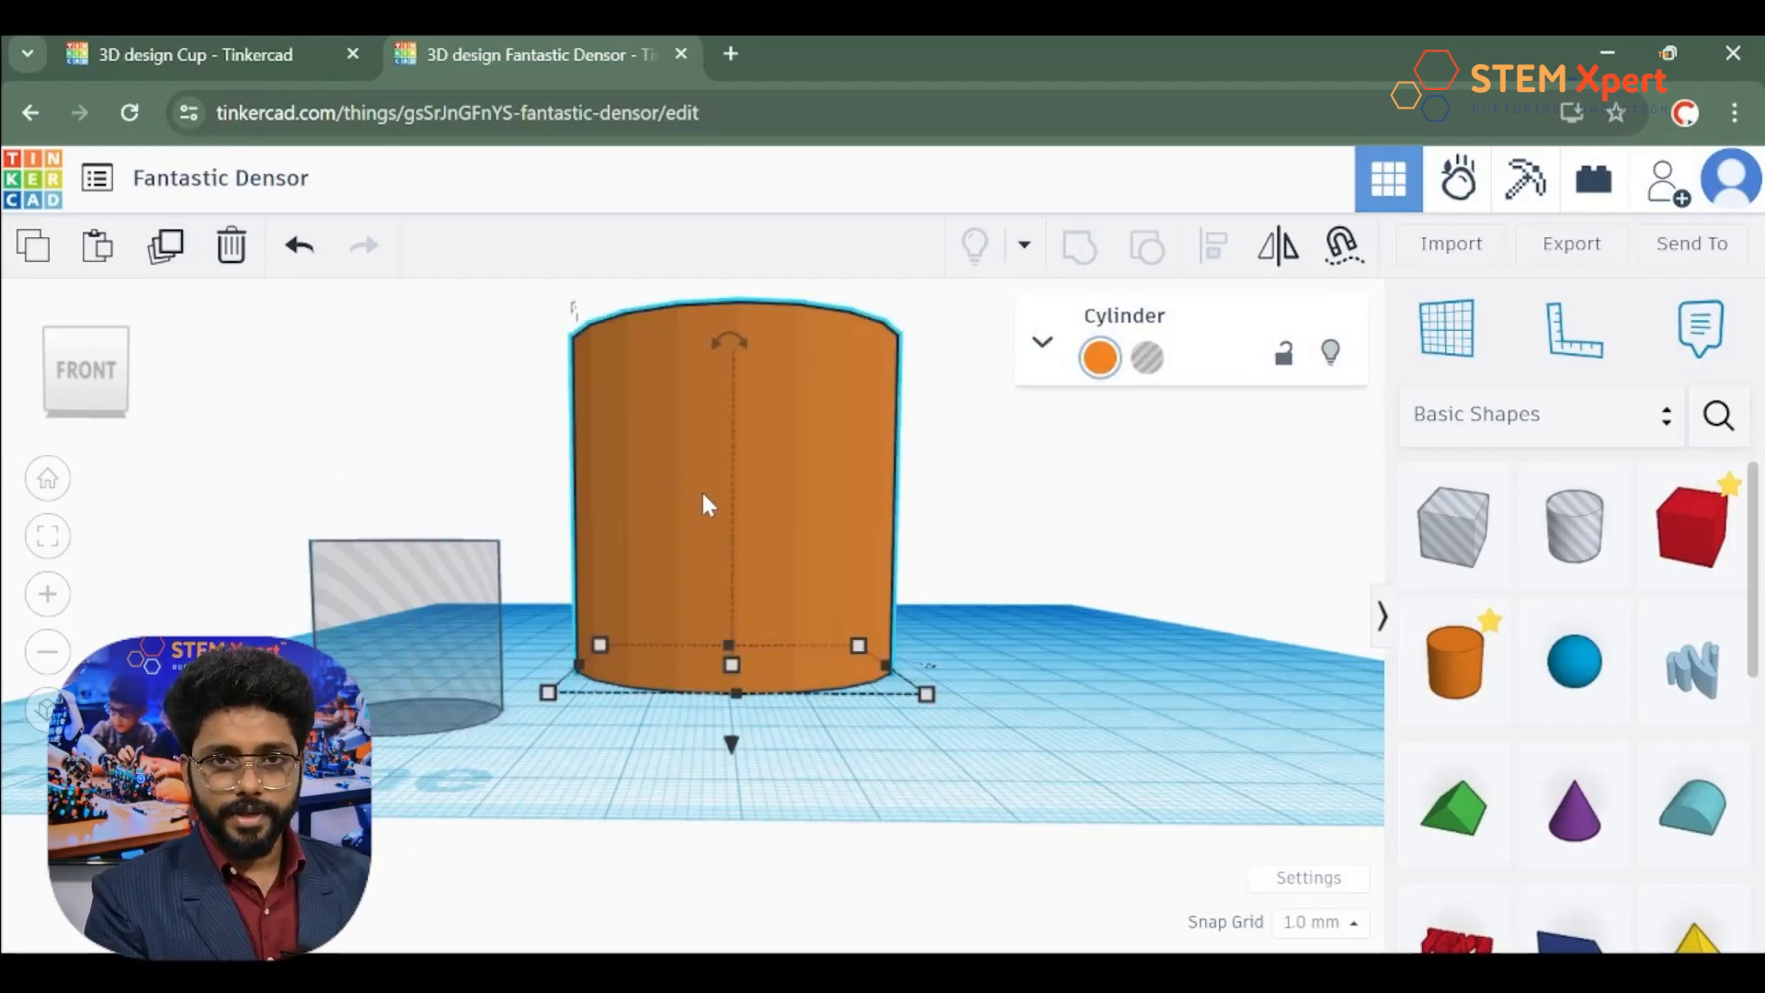
scroll(703, 504, "up", 2)
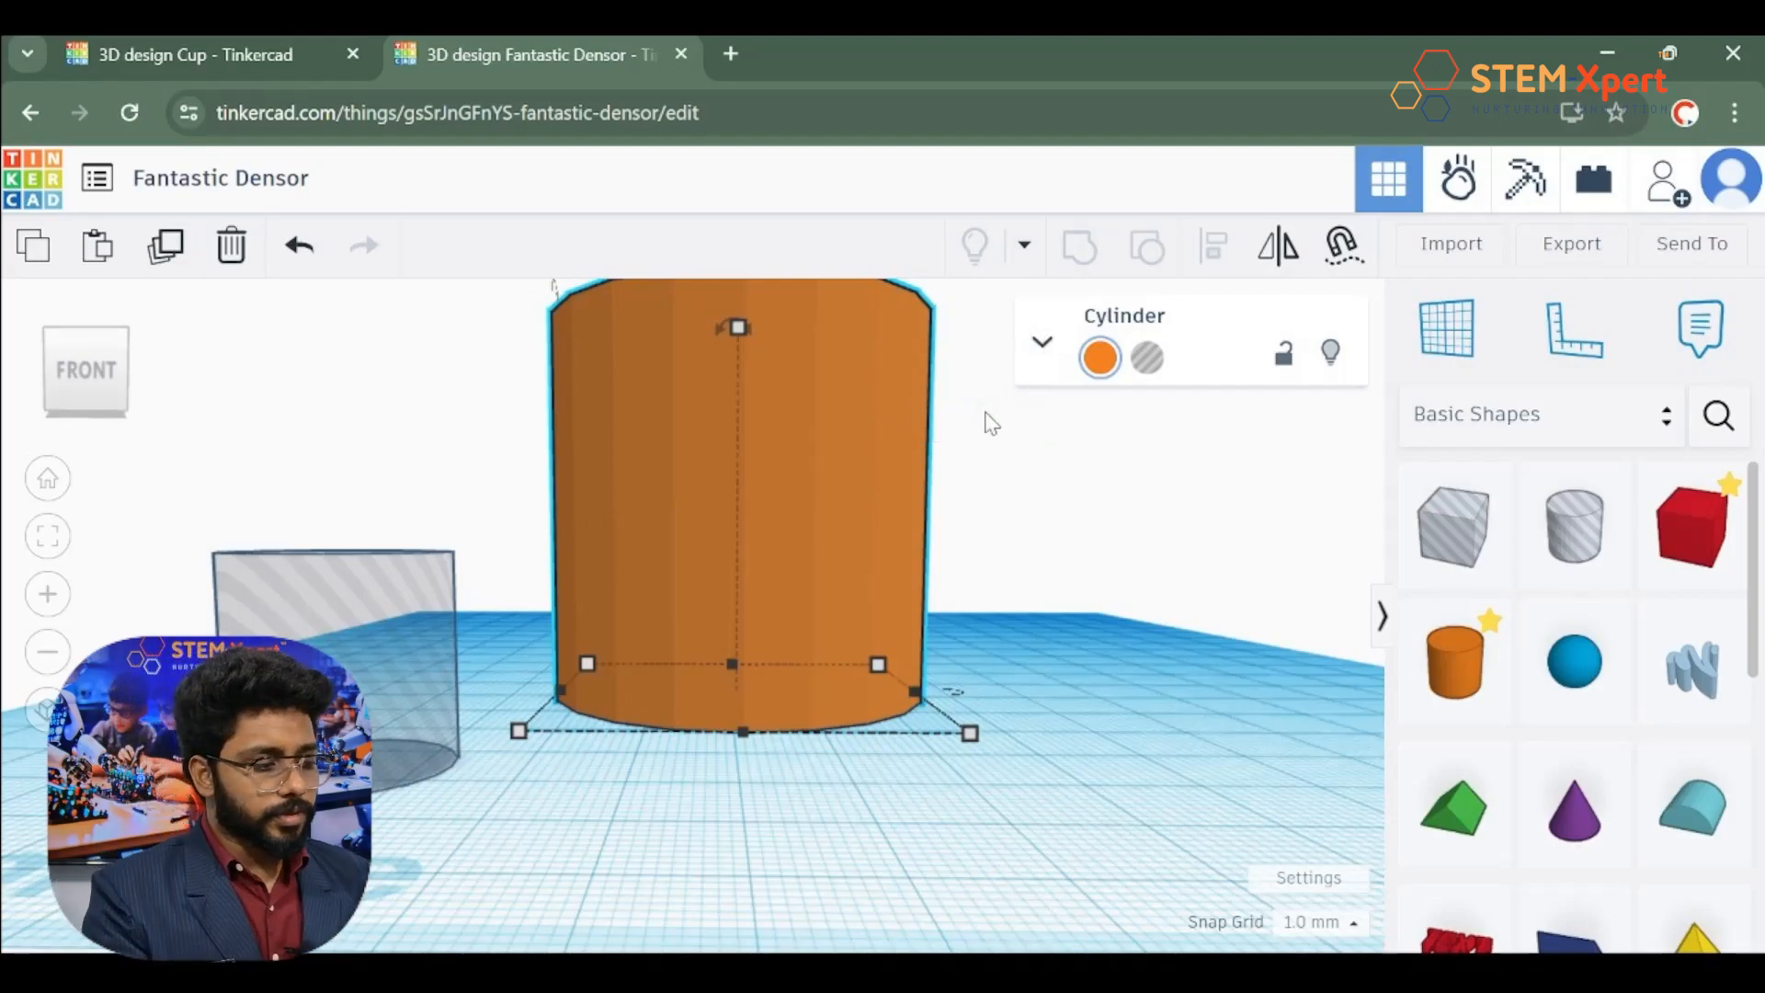
left_click(48, 538)
left_click(88, 331)
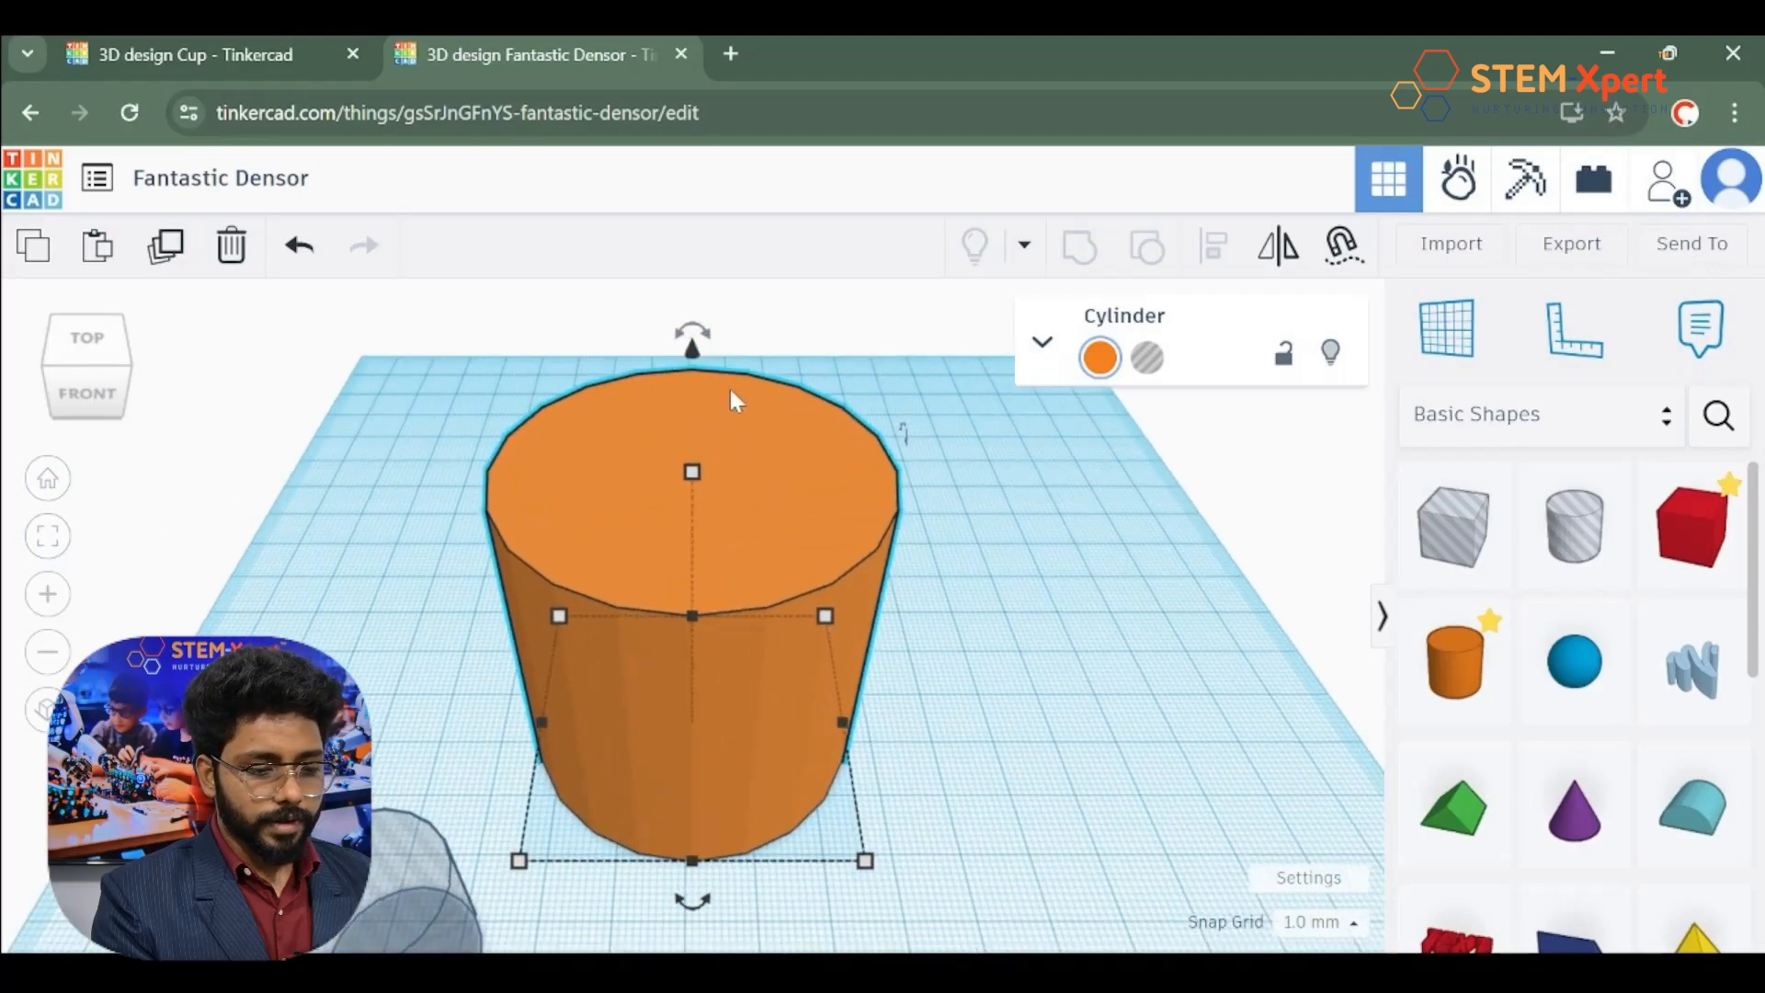
left_click(1045, 342)
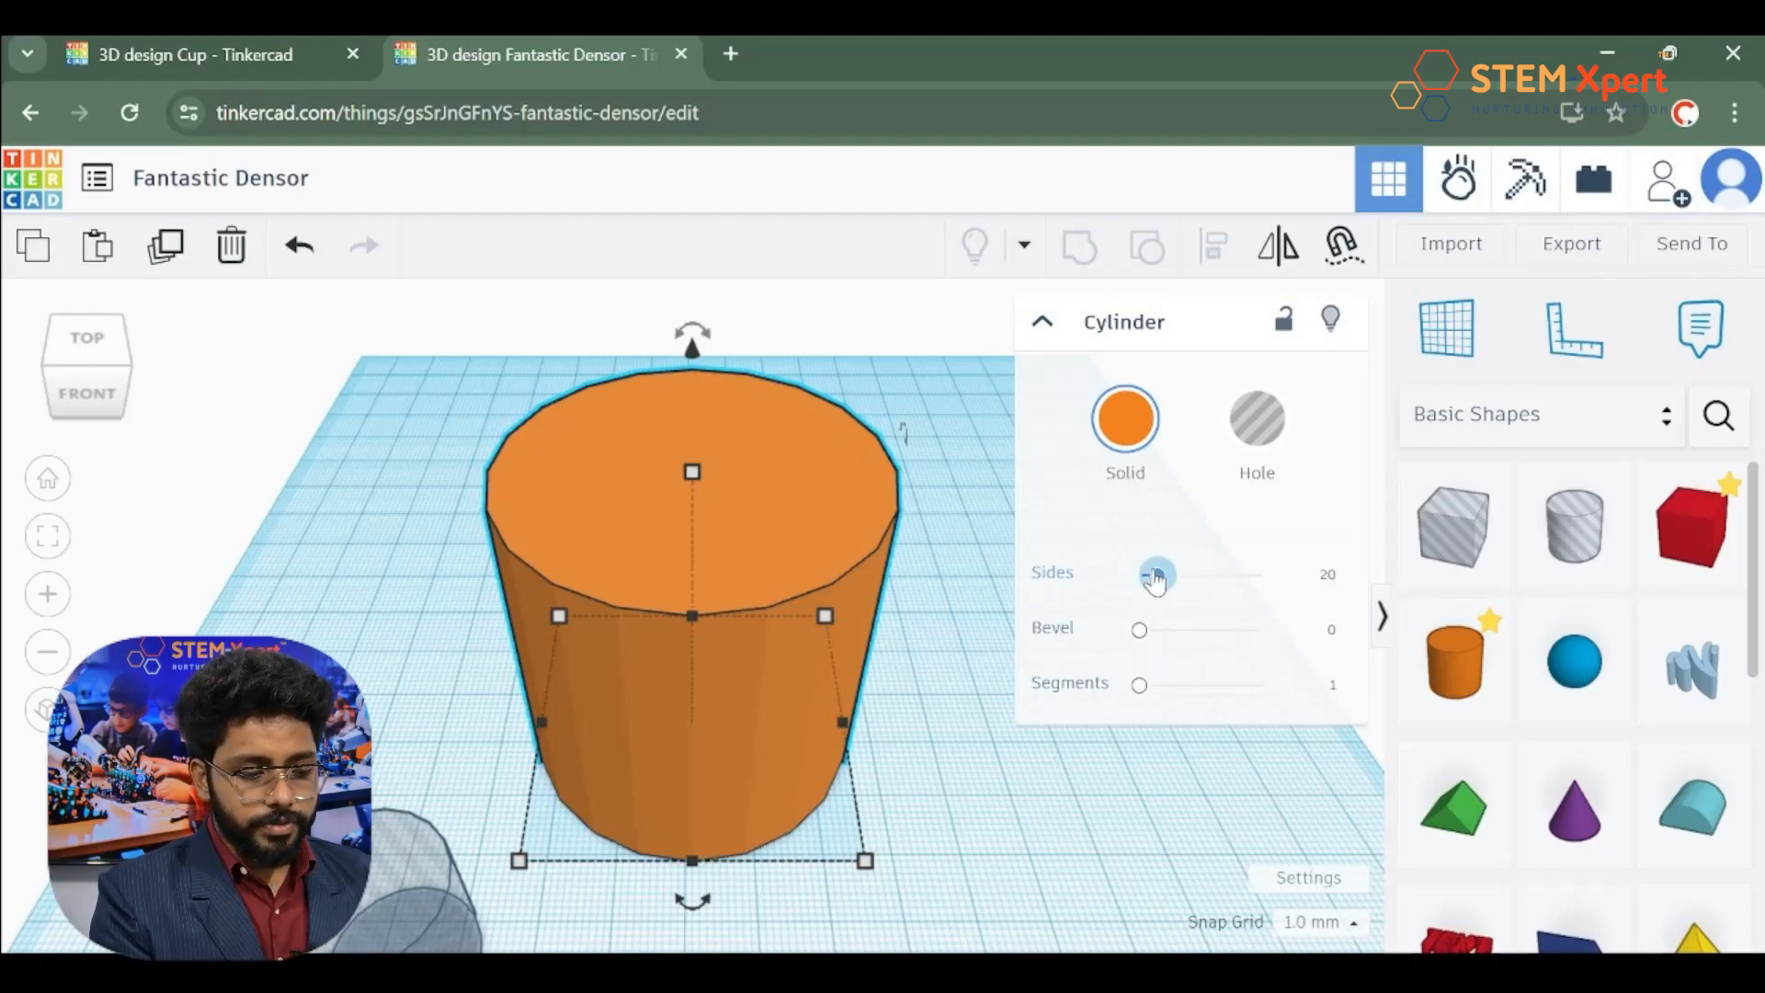
left_click_drag(1156, 579, 1190, 582)
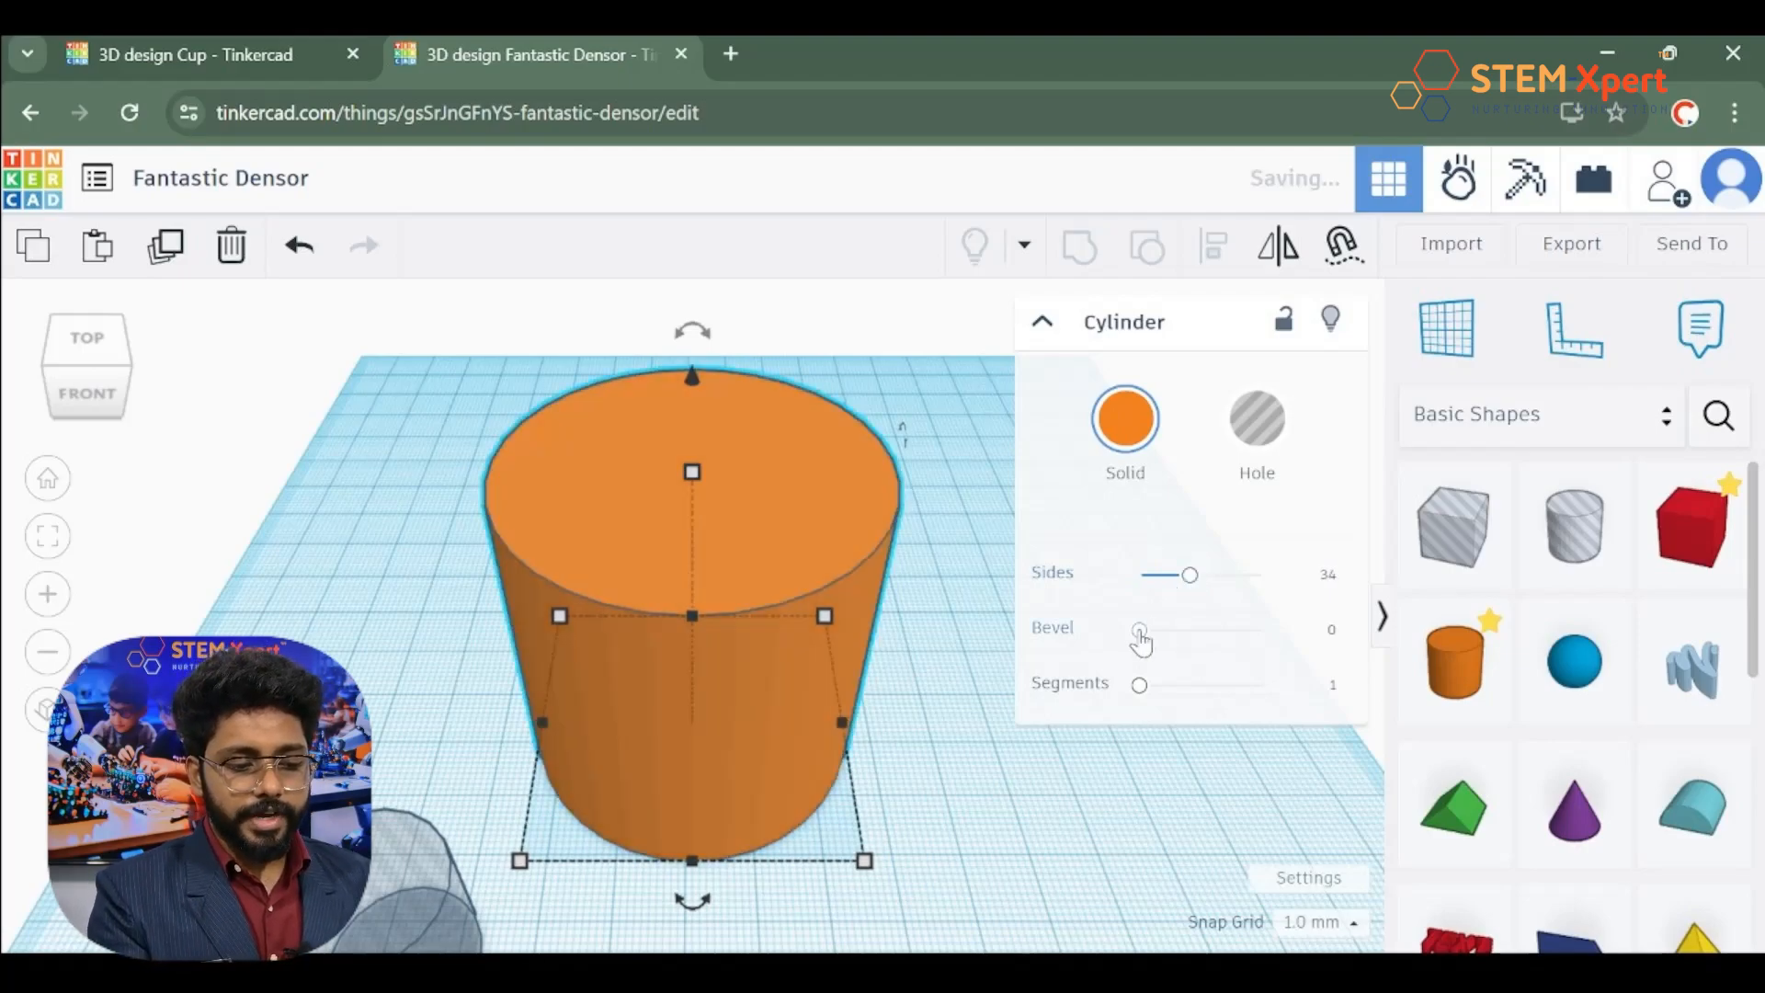
Step: Set the solid cylinder's bevel to 0.5 to round its edges
left_click_drag(1139, 635, 1156, 630)
left_click(1307, 633)
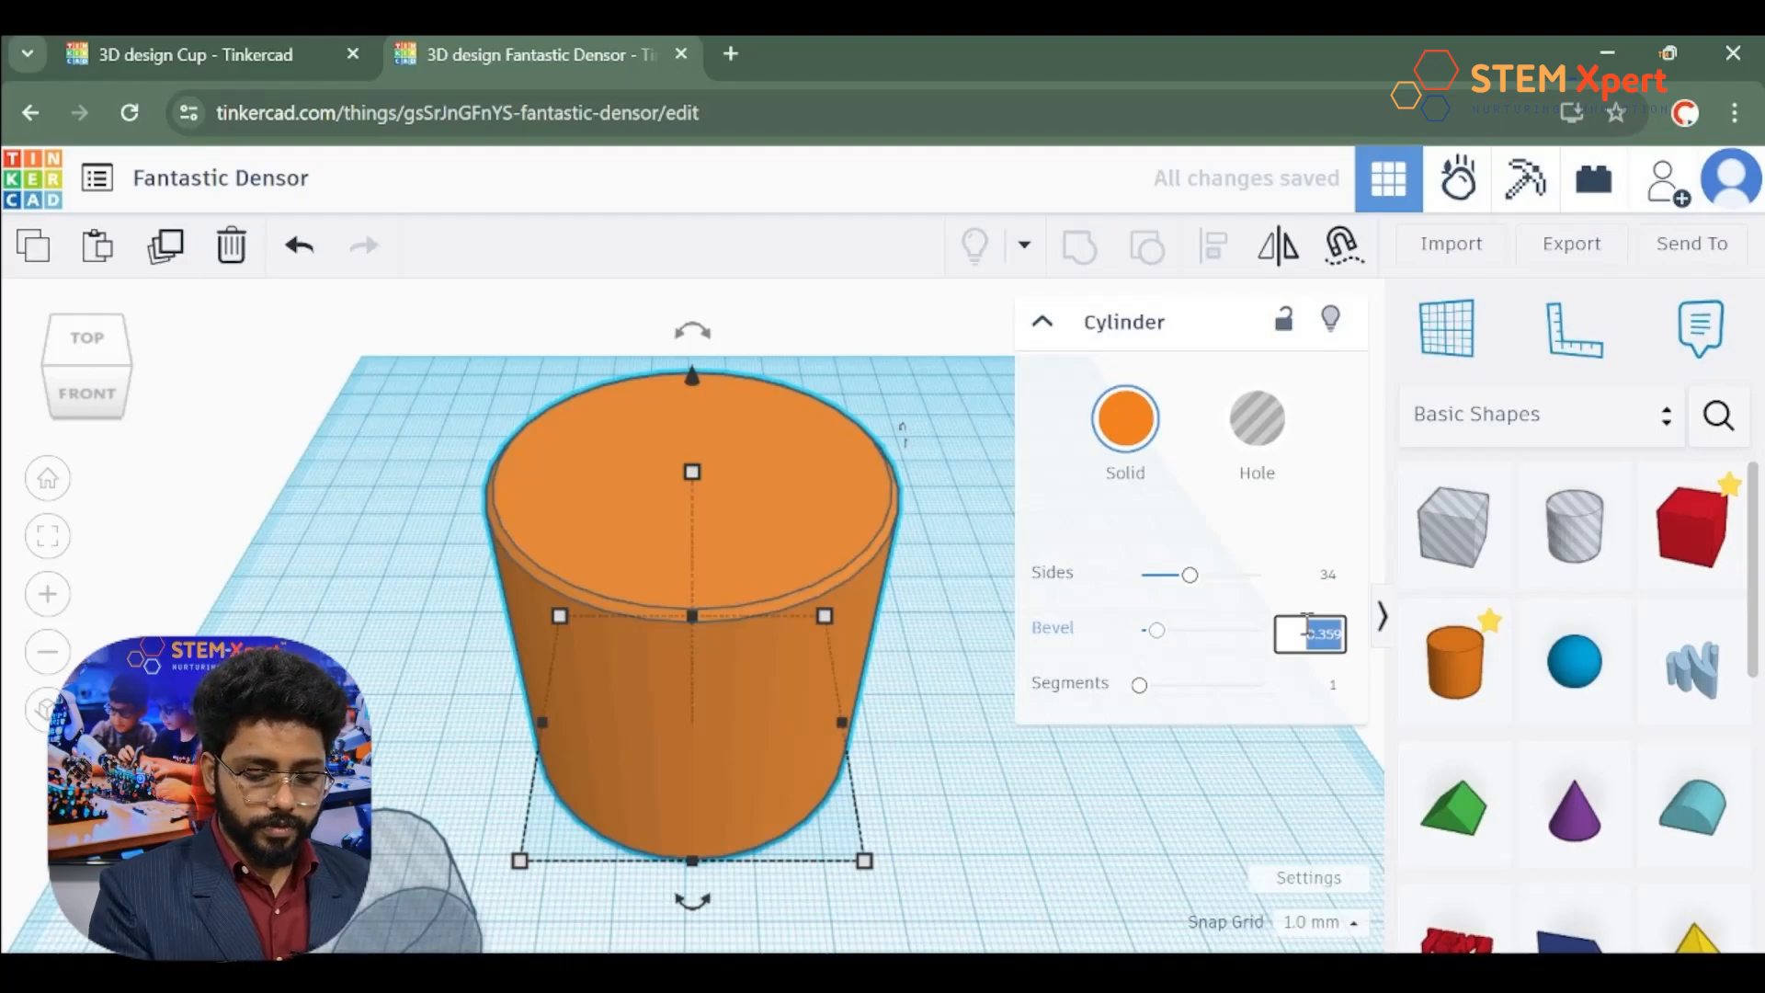
type("0")
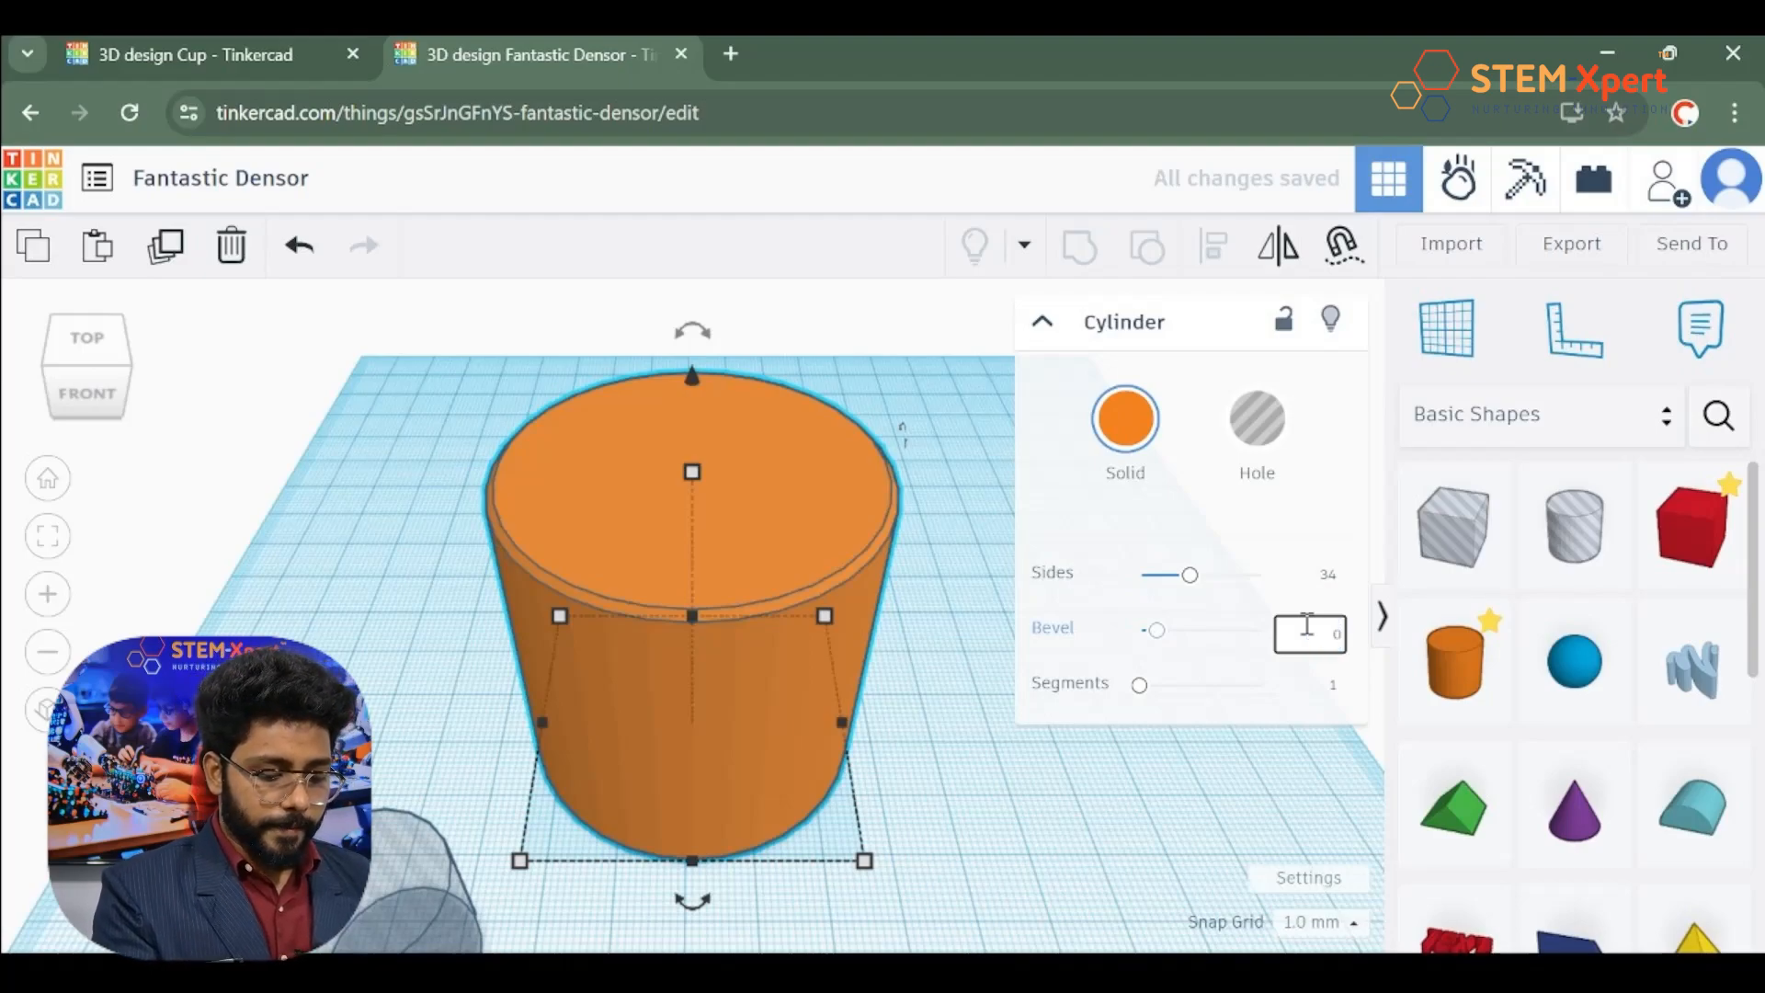
key("Return")
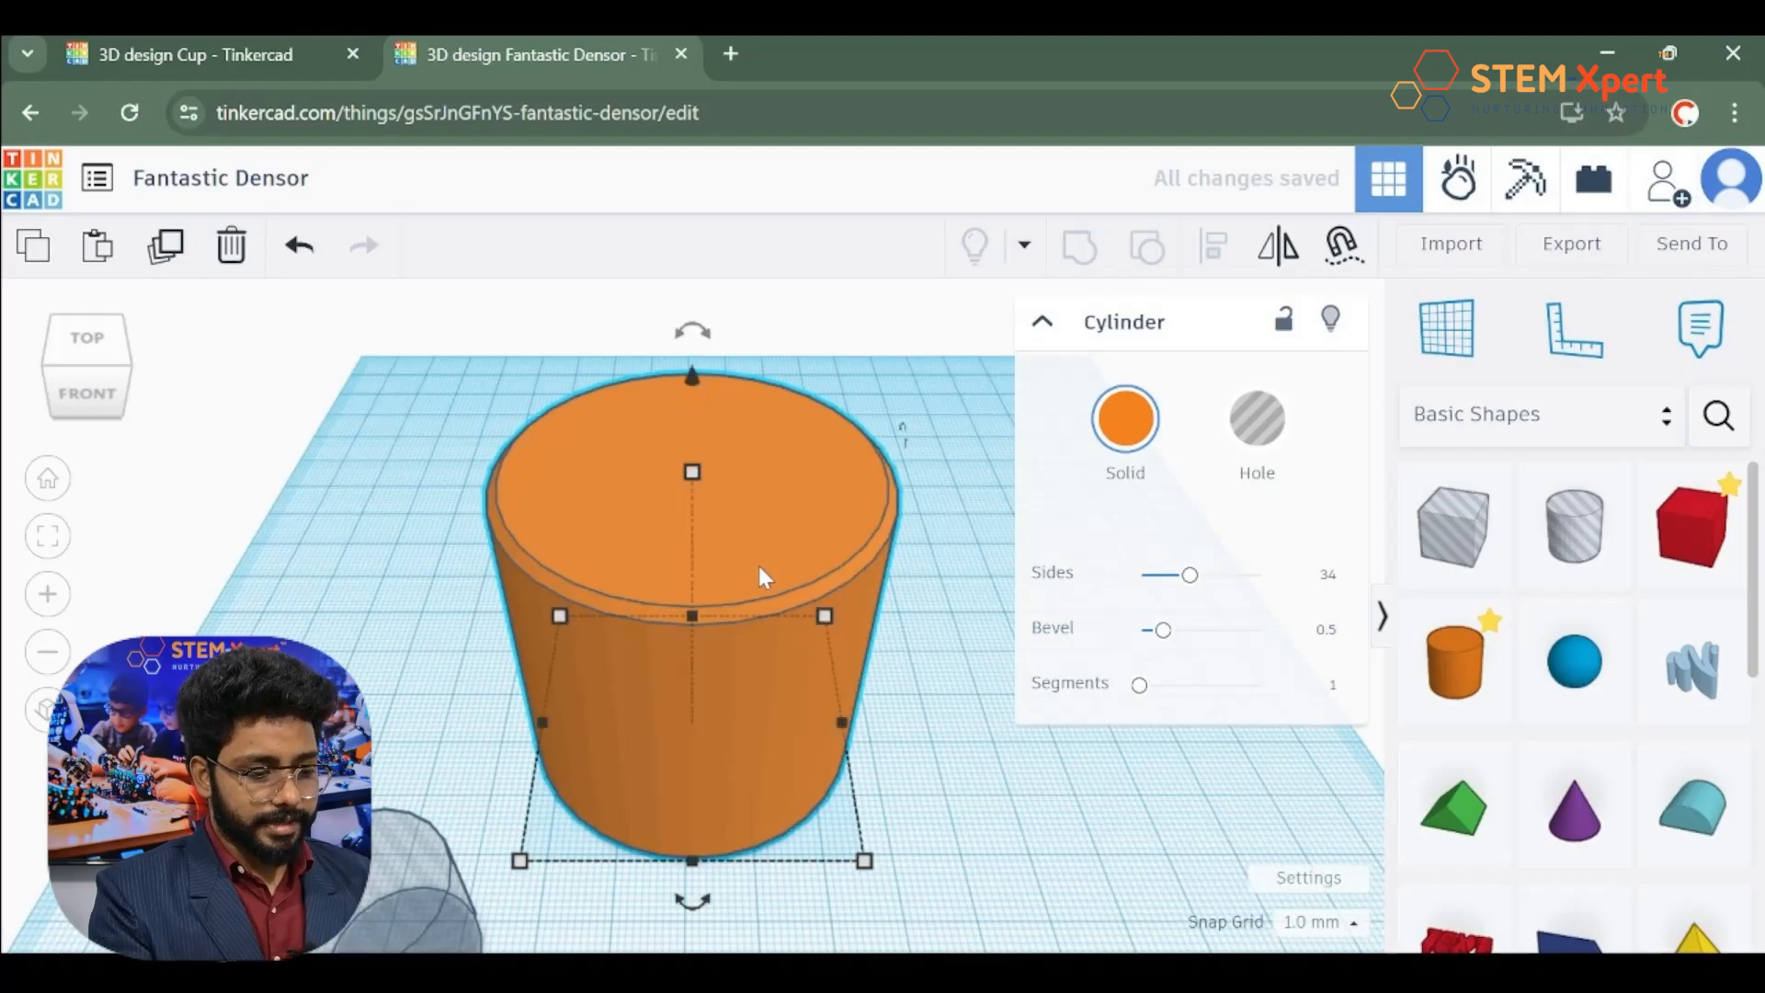
Step: Set the solid cylinder's bevel segments to 5 while viewing its upper rim up close
scroll(757, 561, "up", 5)
right_click_drag(774, 548, 836, 473)
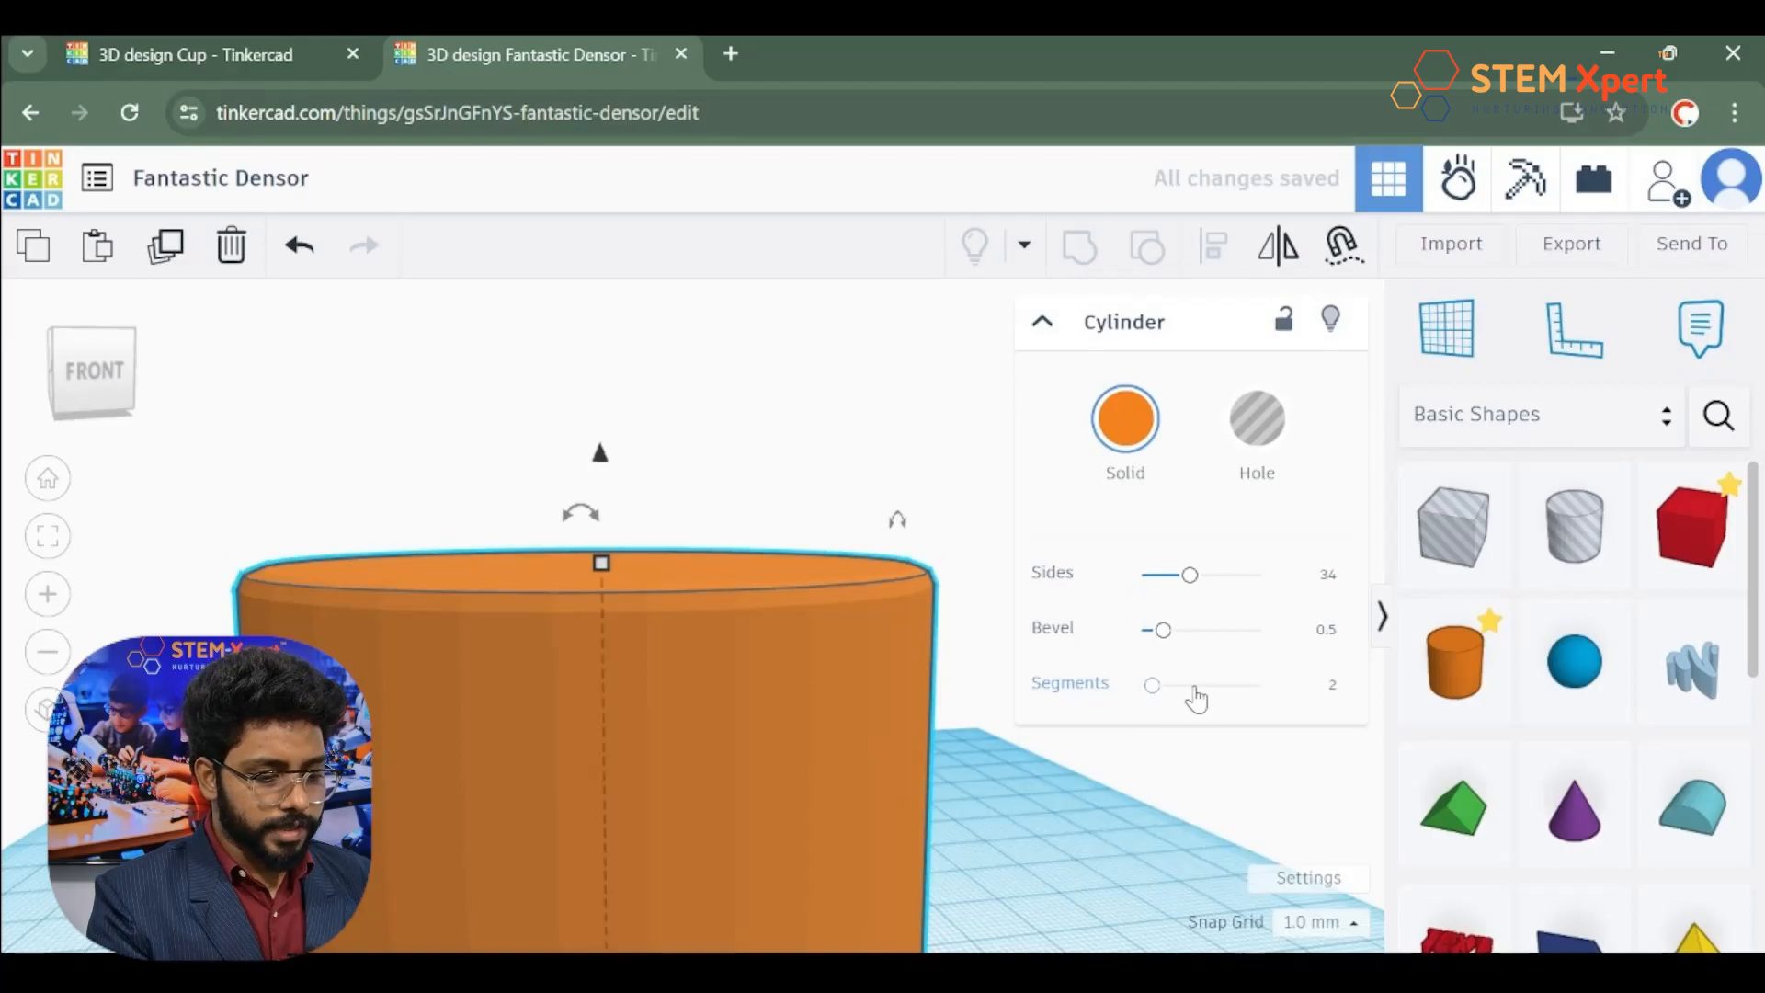
mouse_move(1202, 698)
left_mouse_down()
mouse_move(1150, 698)
mouse_move(1183, 698)
left_mouse_up()
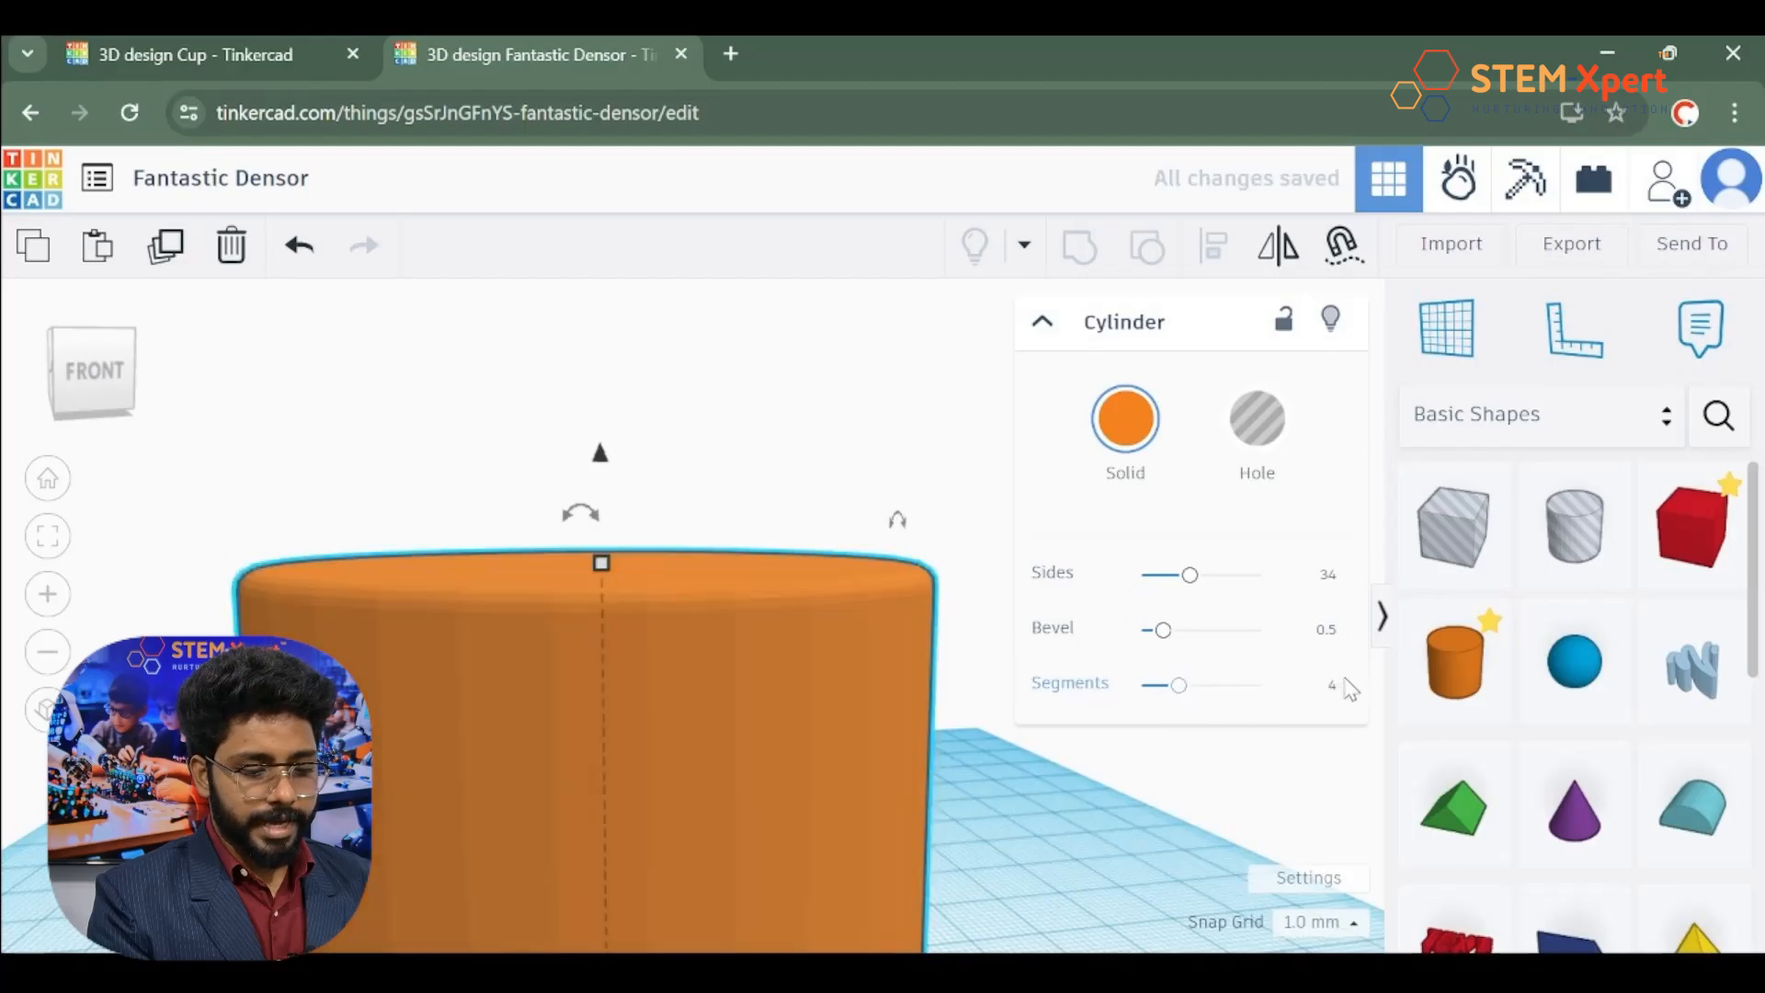
left_click(1332, 688)
type("5")
key("Return")
left_click(1275, 771)
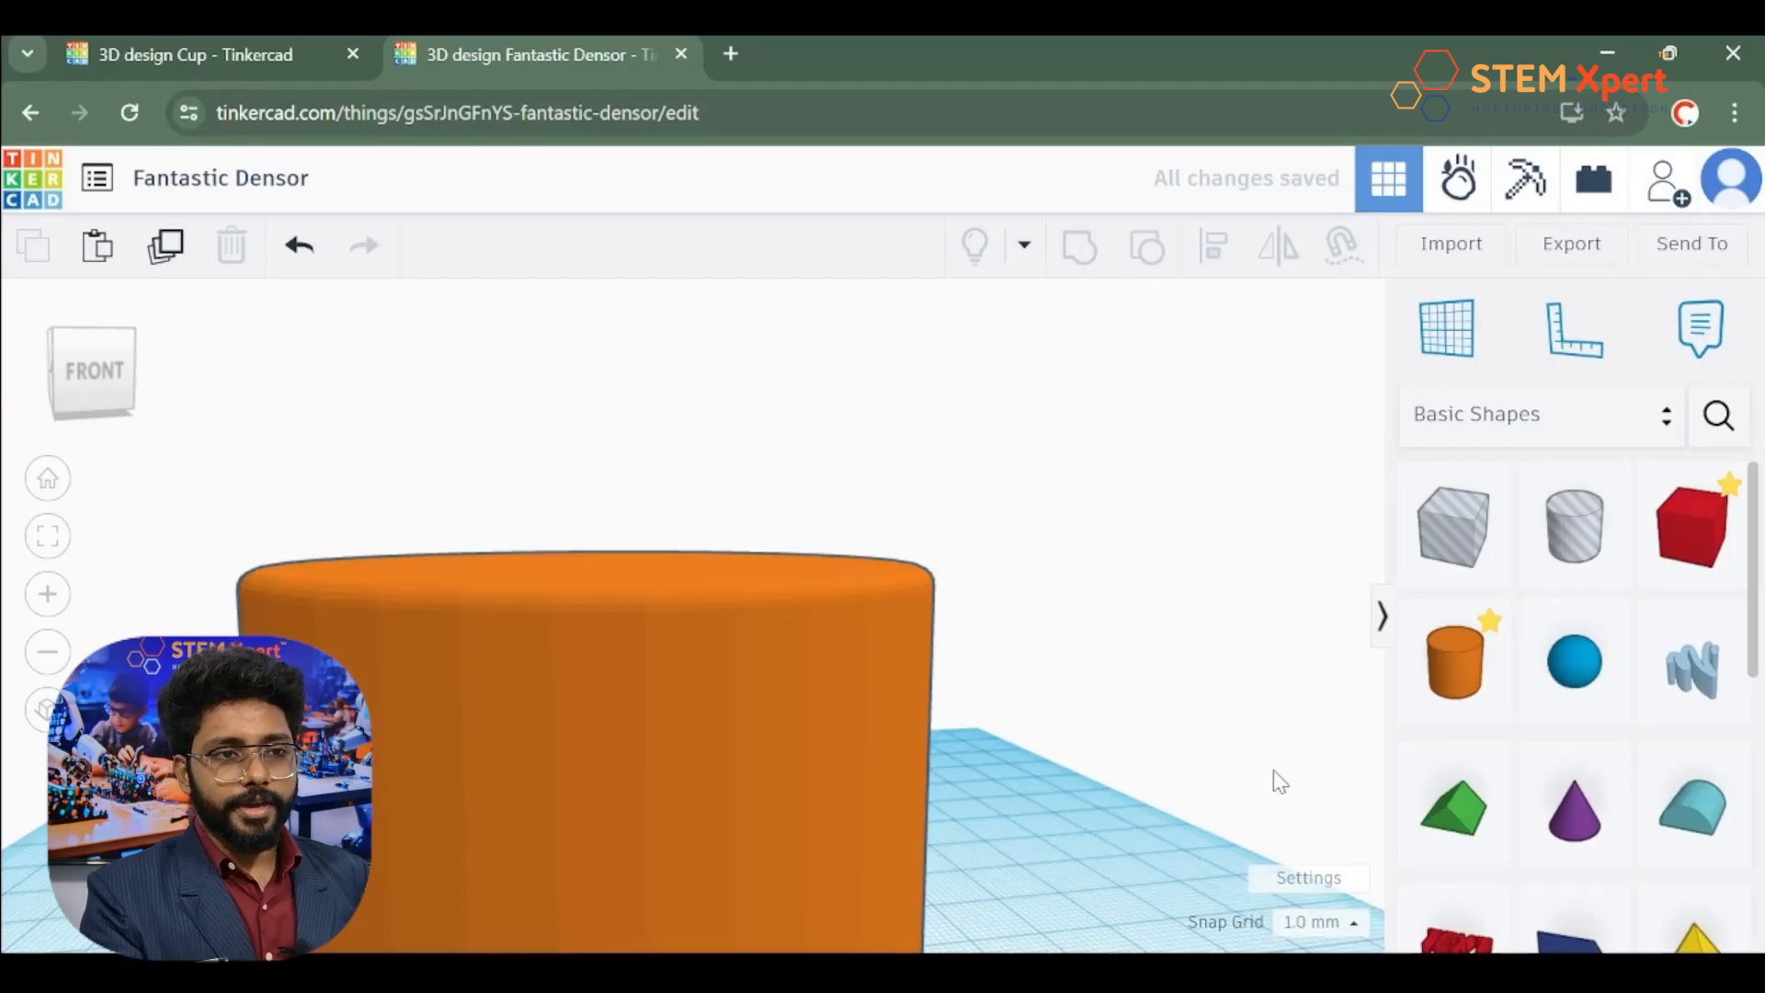
Step: Move the hole cylinder slightly toward the back of the workplane and set its base length to 40 mm
right_click_drag(1280, 782, 1133, 803)
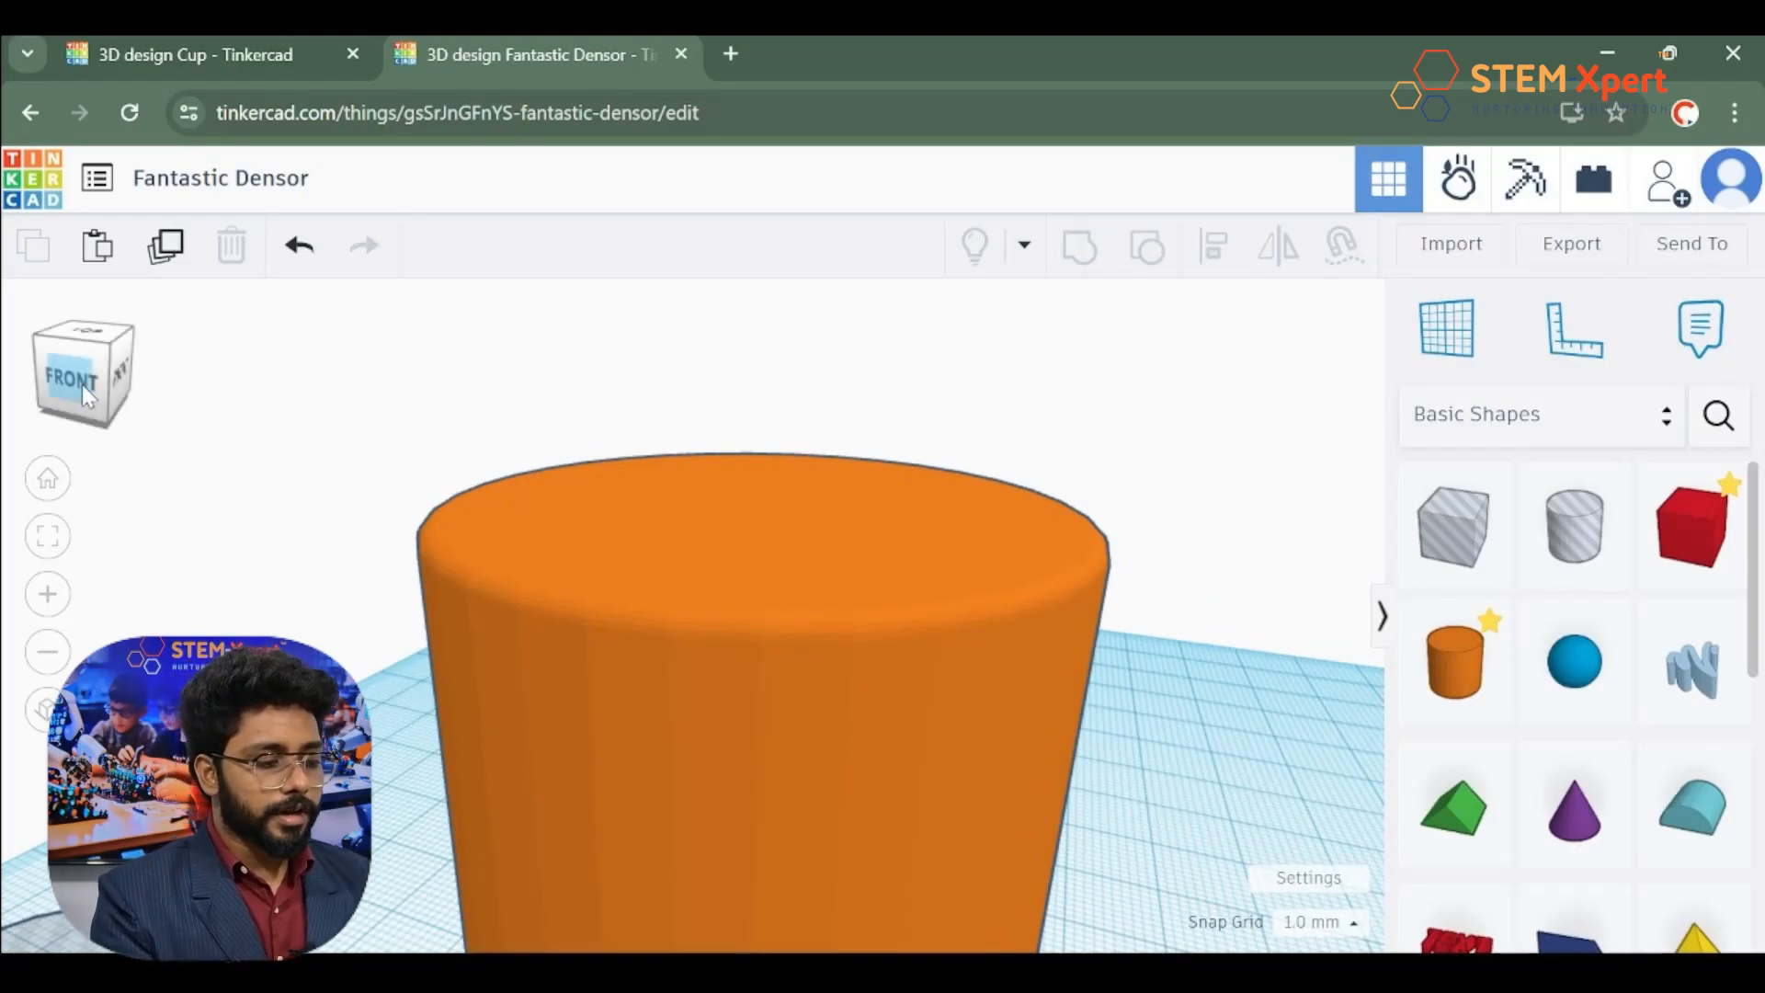
left_click(46, 479)
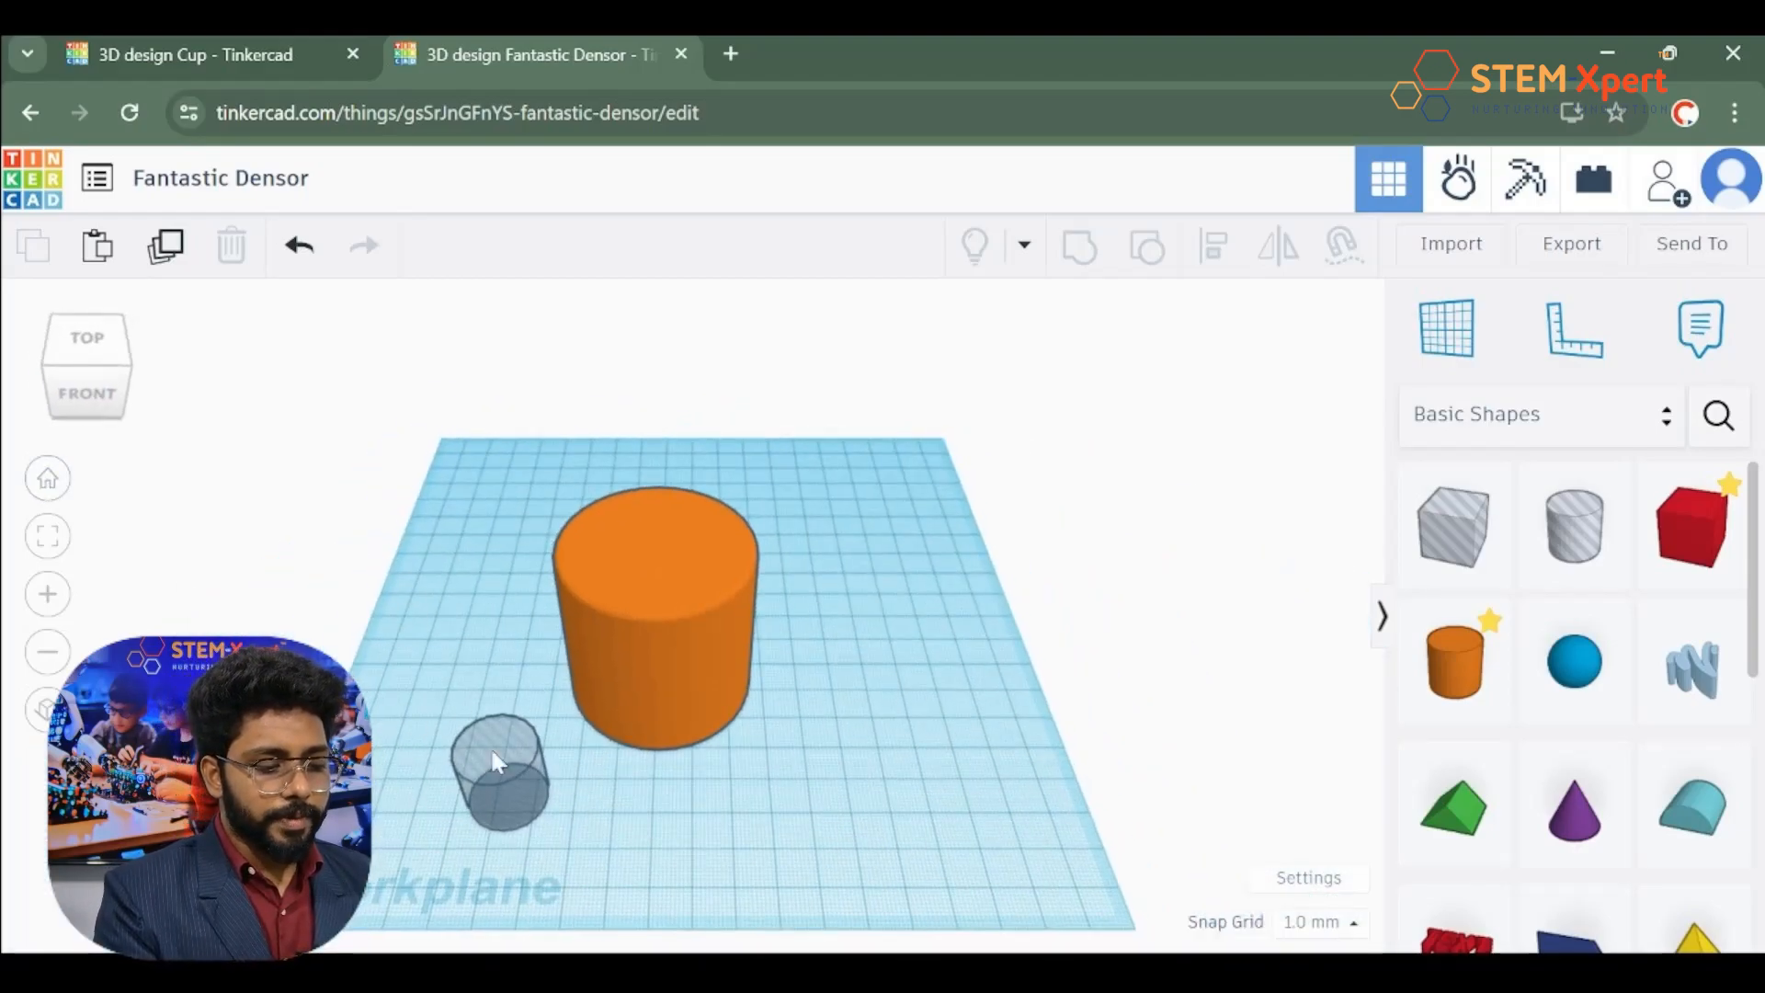
left_click(492, 752)
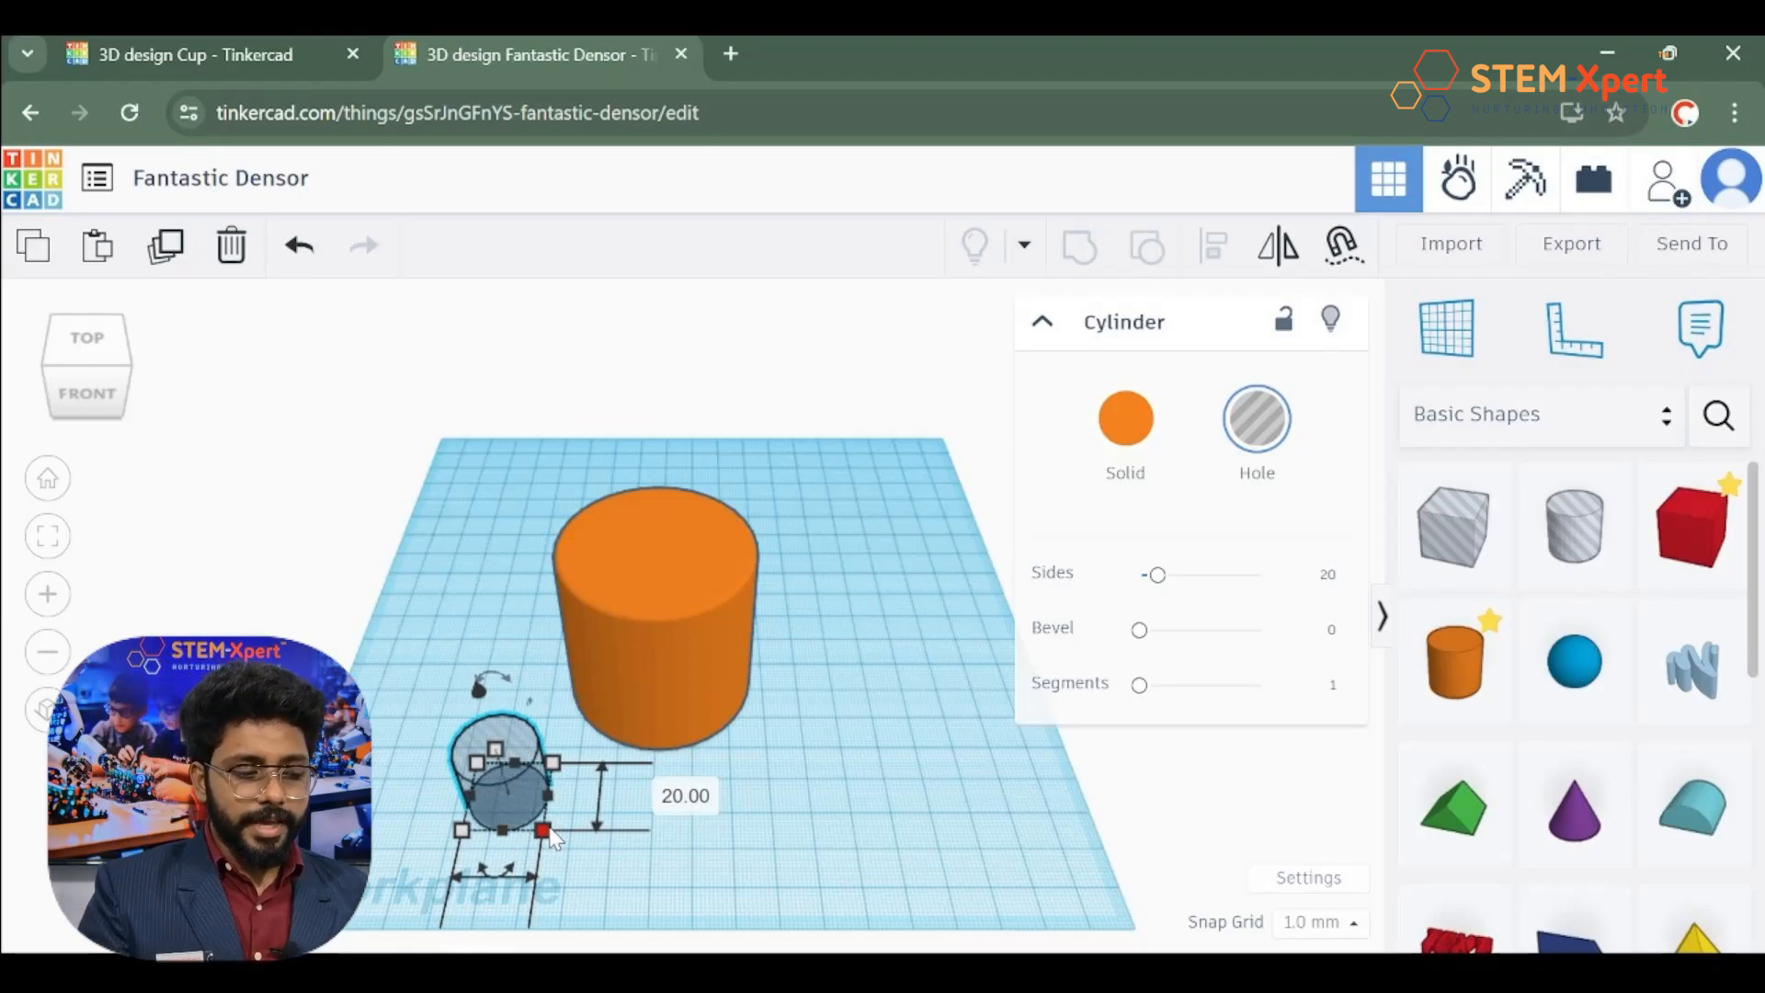
left_click_drag(550, 833, 520, 769)
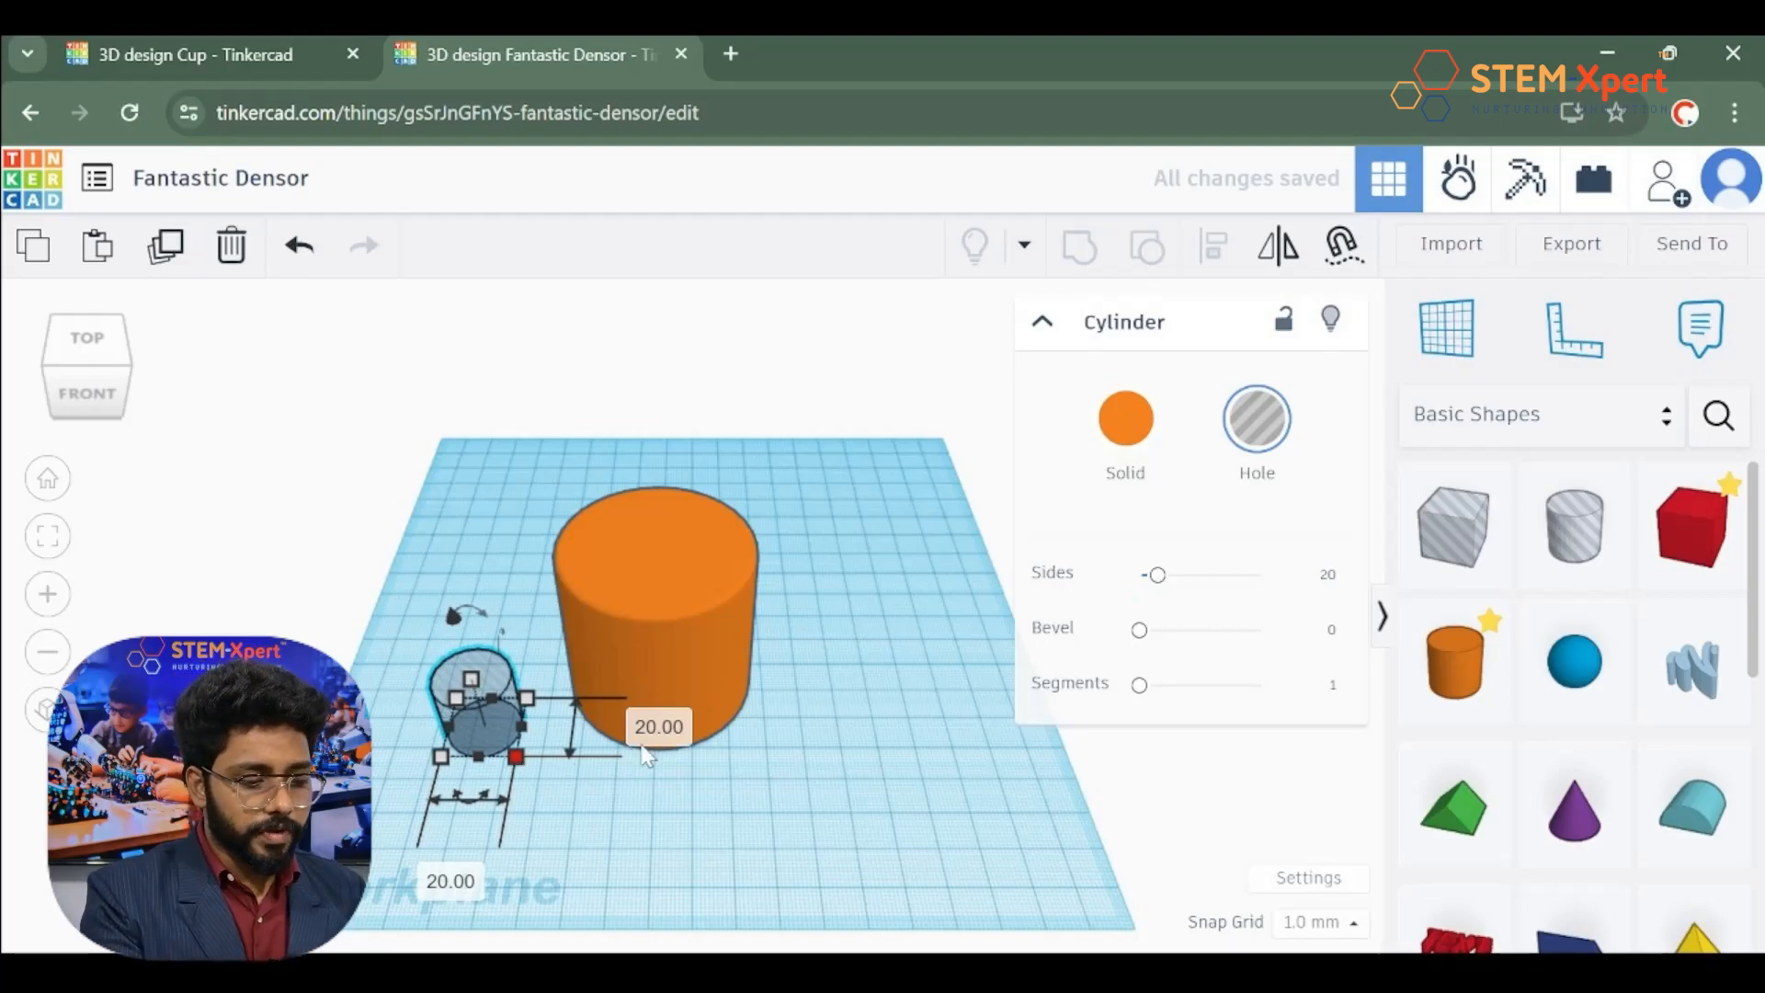
left_click(662, 726)
type("40")
key("Return")
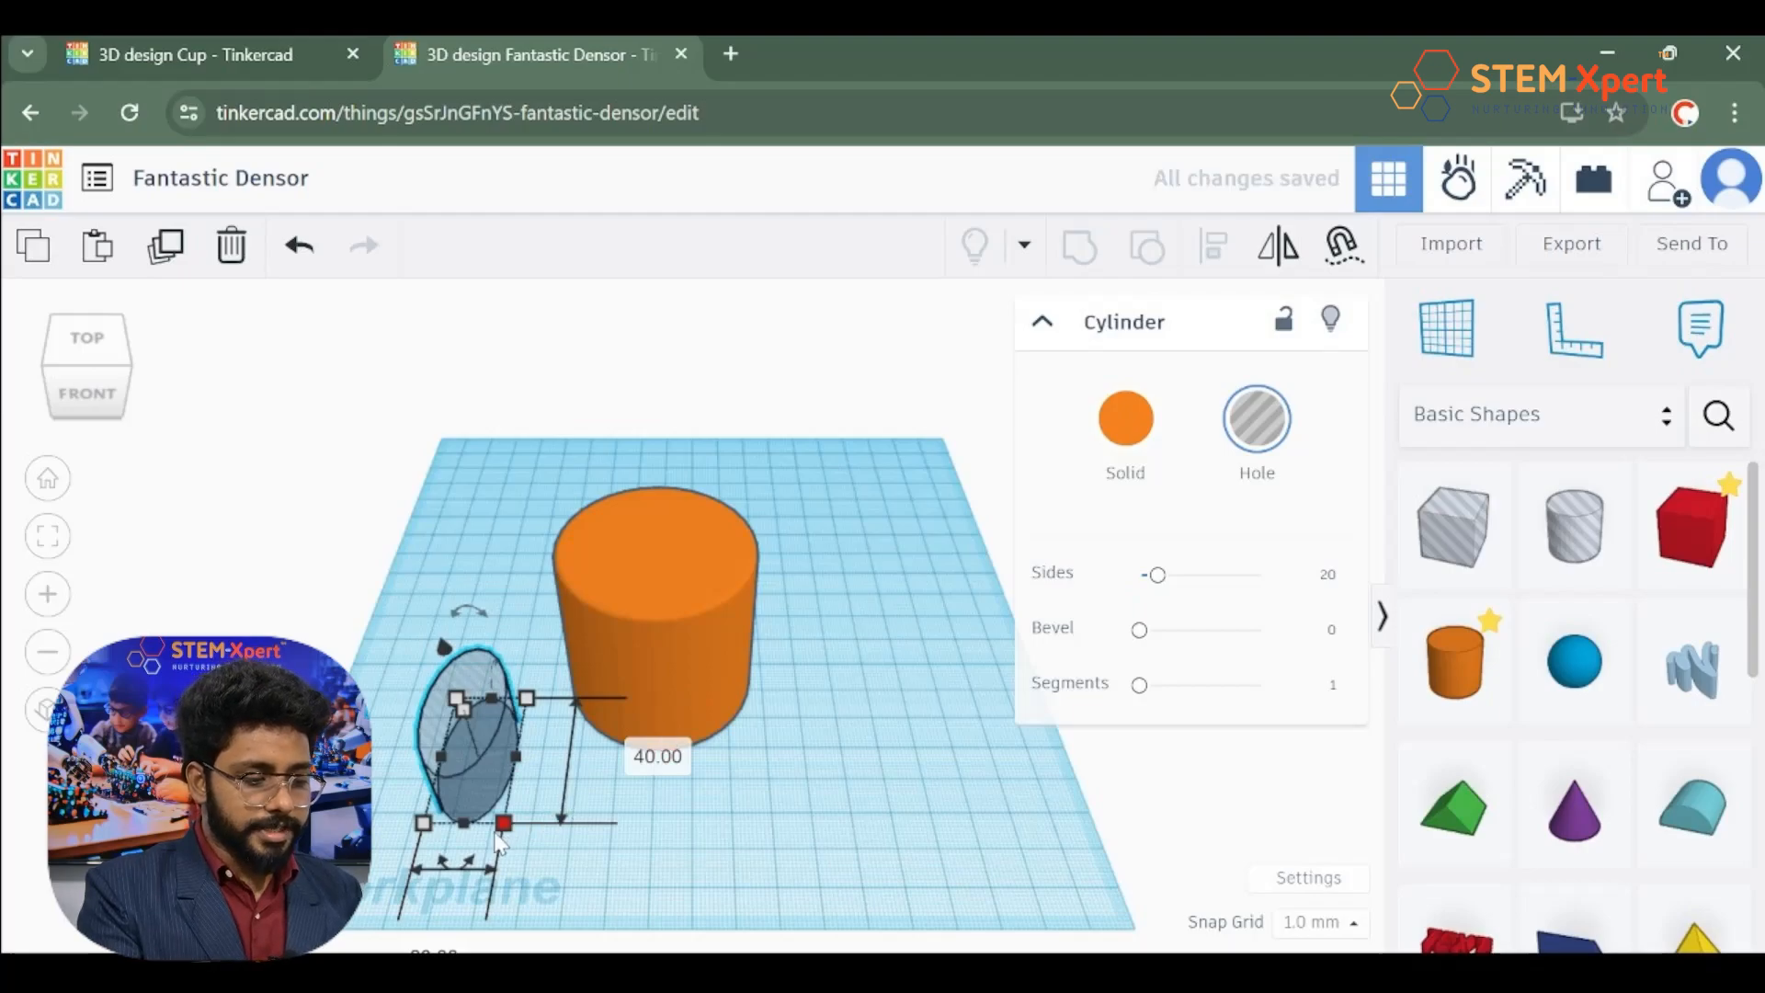
Step: Set the hole cylinder's base width to 50 mm and shift it toward the front of the workplane
left_click(530, 611)
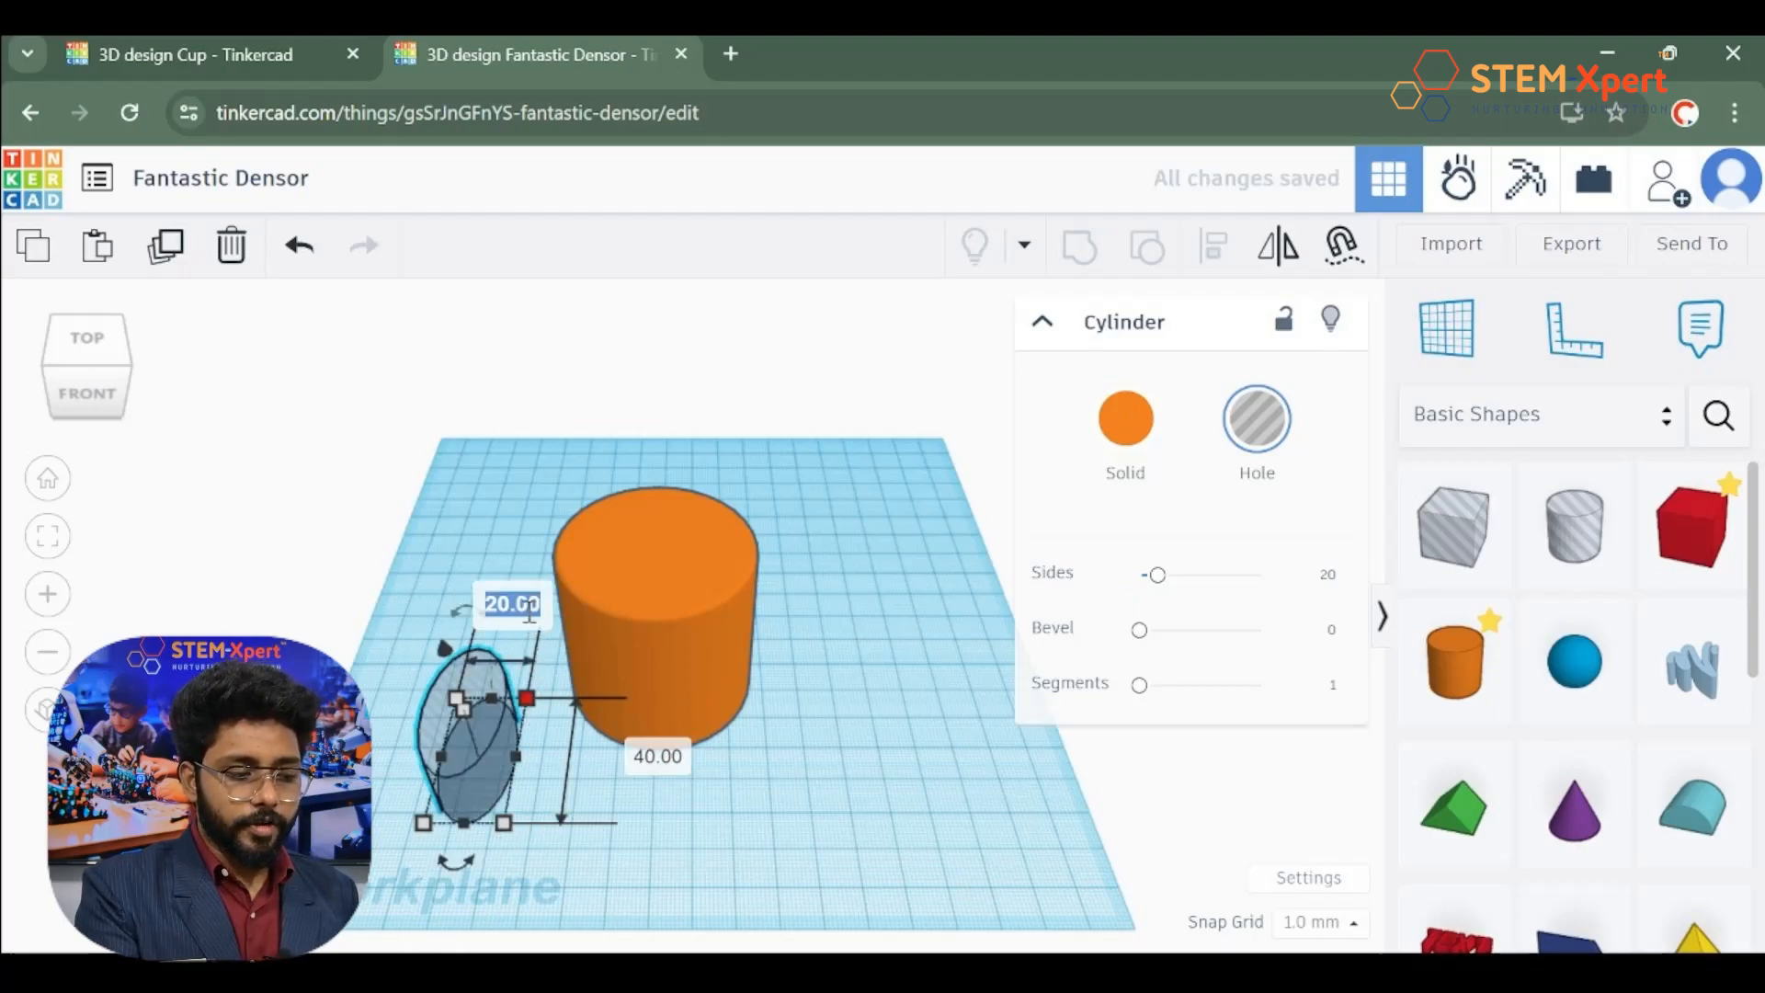
type("50")
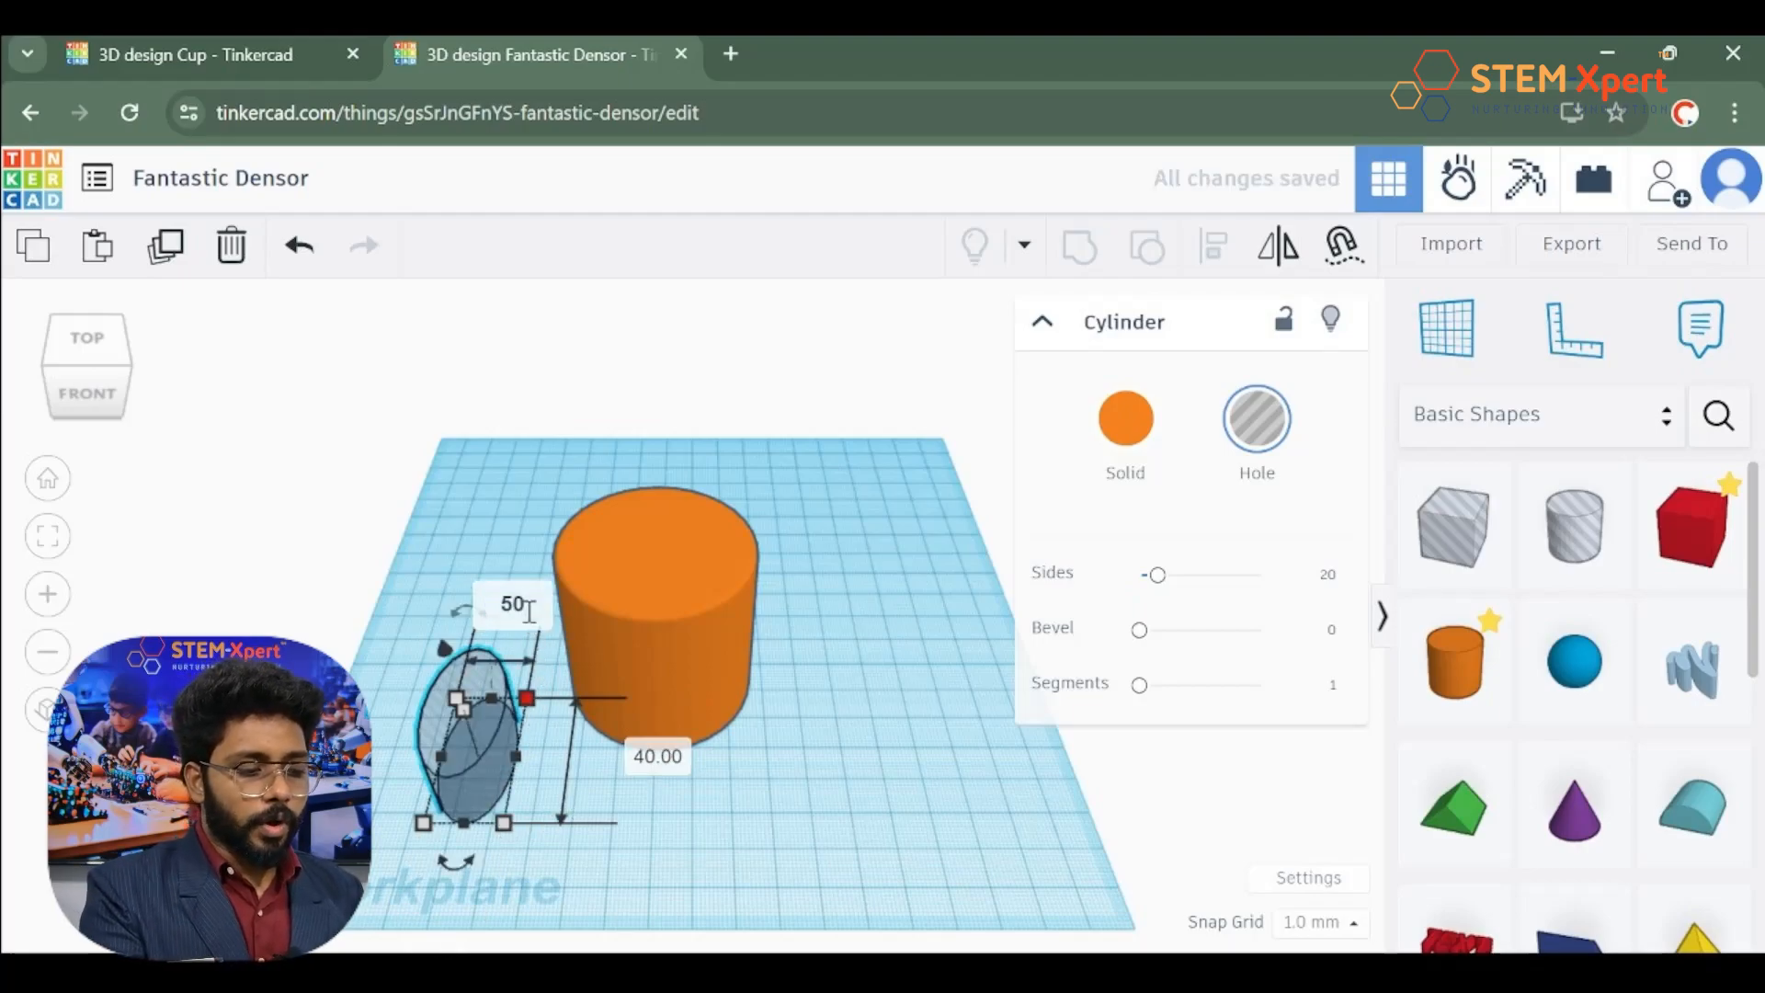
key("Return")
left_click_drag(559, 714, 512, 777)
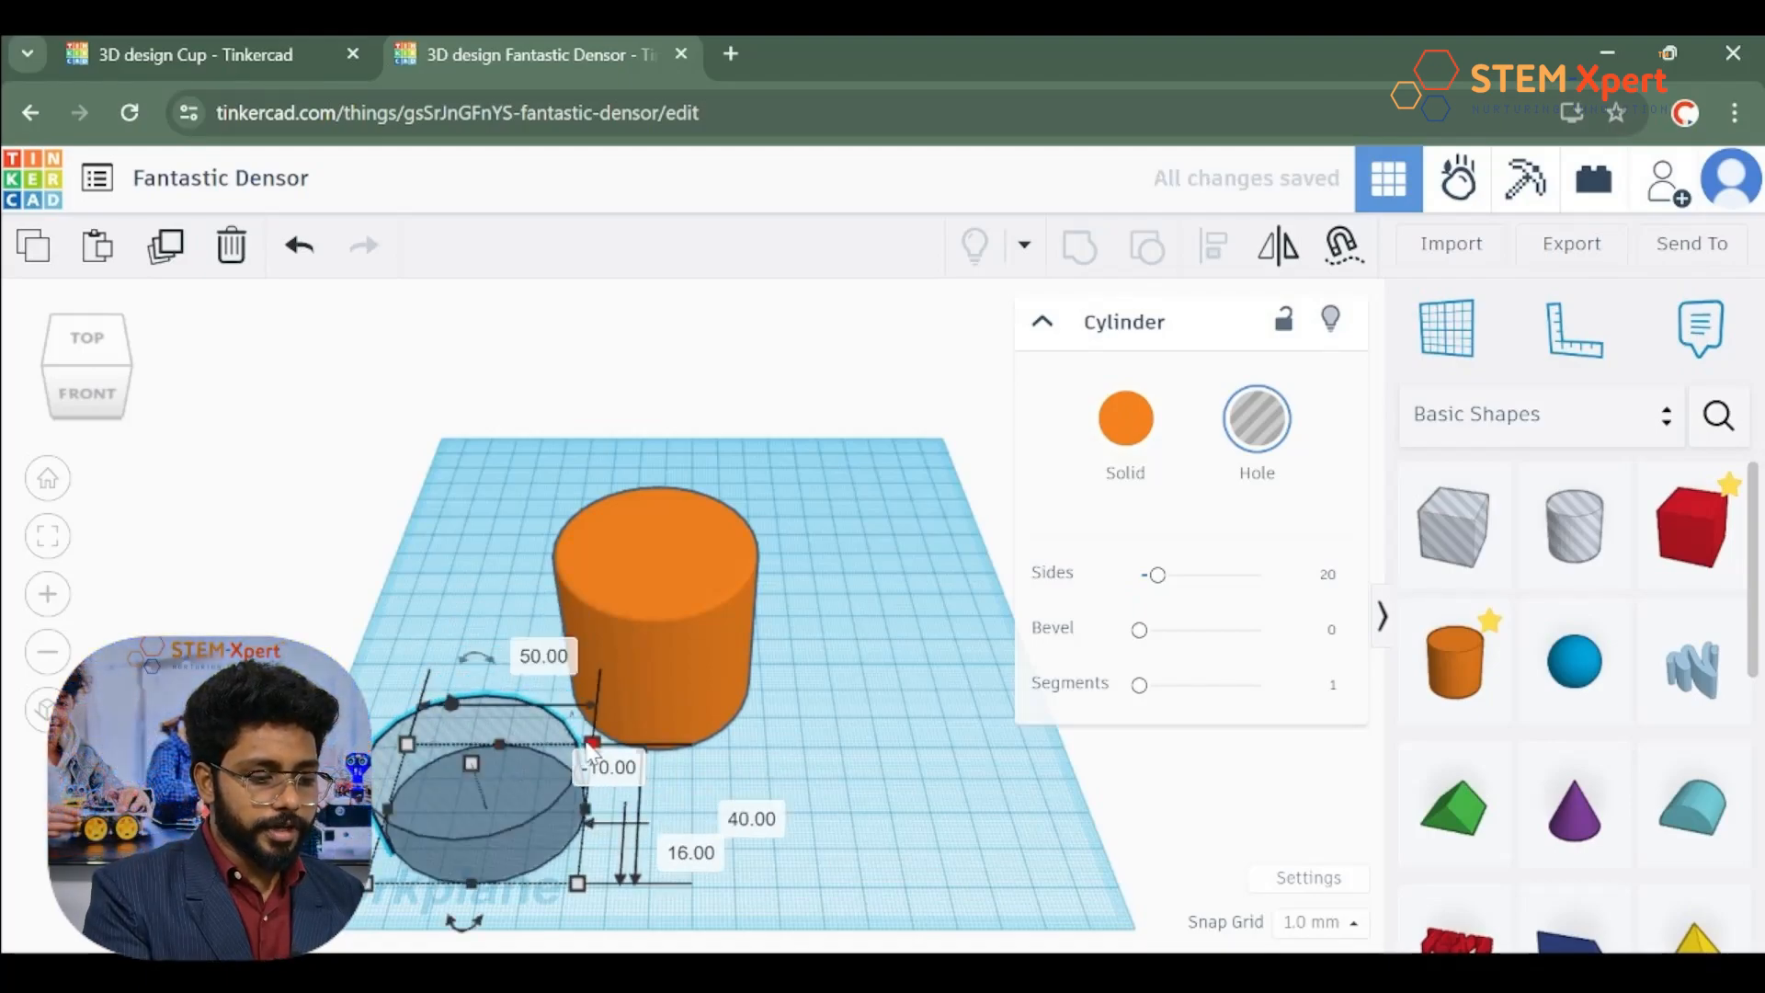
Step: Set the hole cylinder's base width to 40 mm and move it about 102 mm across to the opposite side of the solid cylinder
left_click(505, 648)
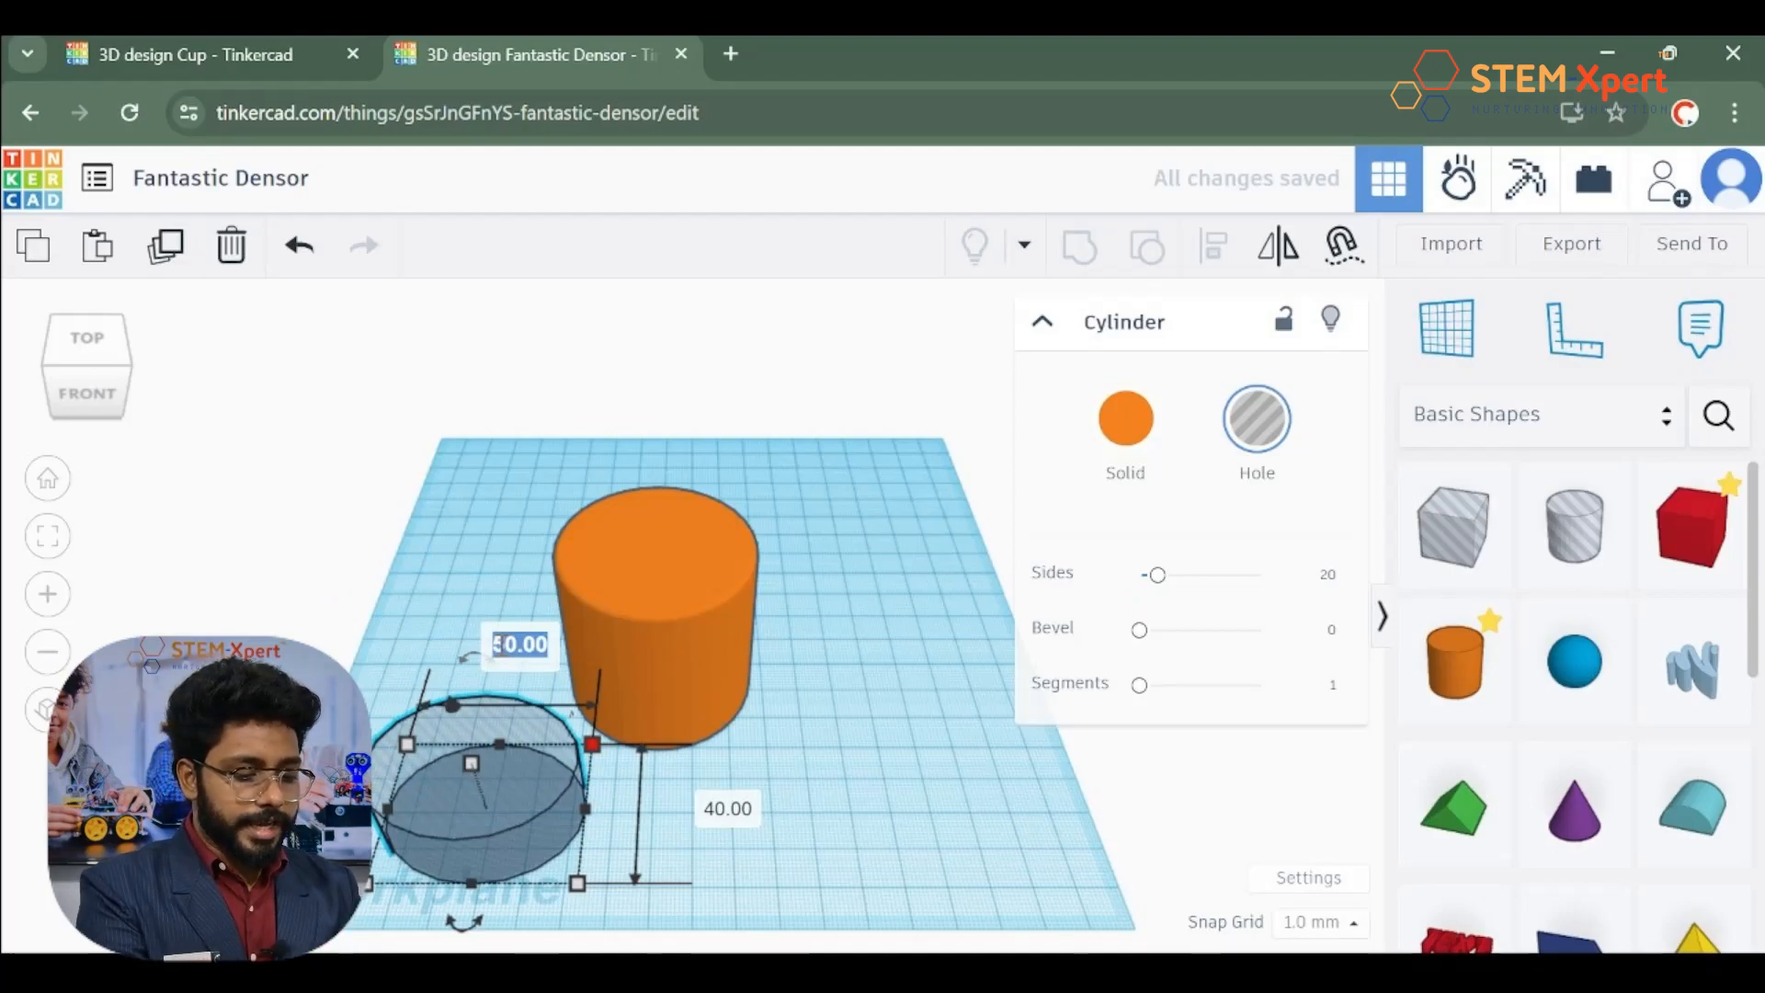
type("40")
key("Return")
left_click_drag(472, 806, 899, 704)
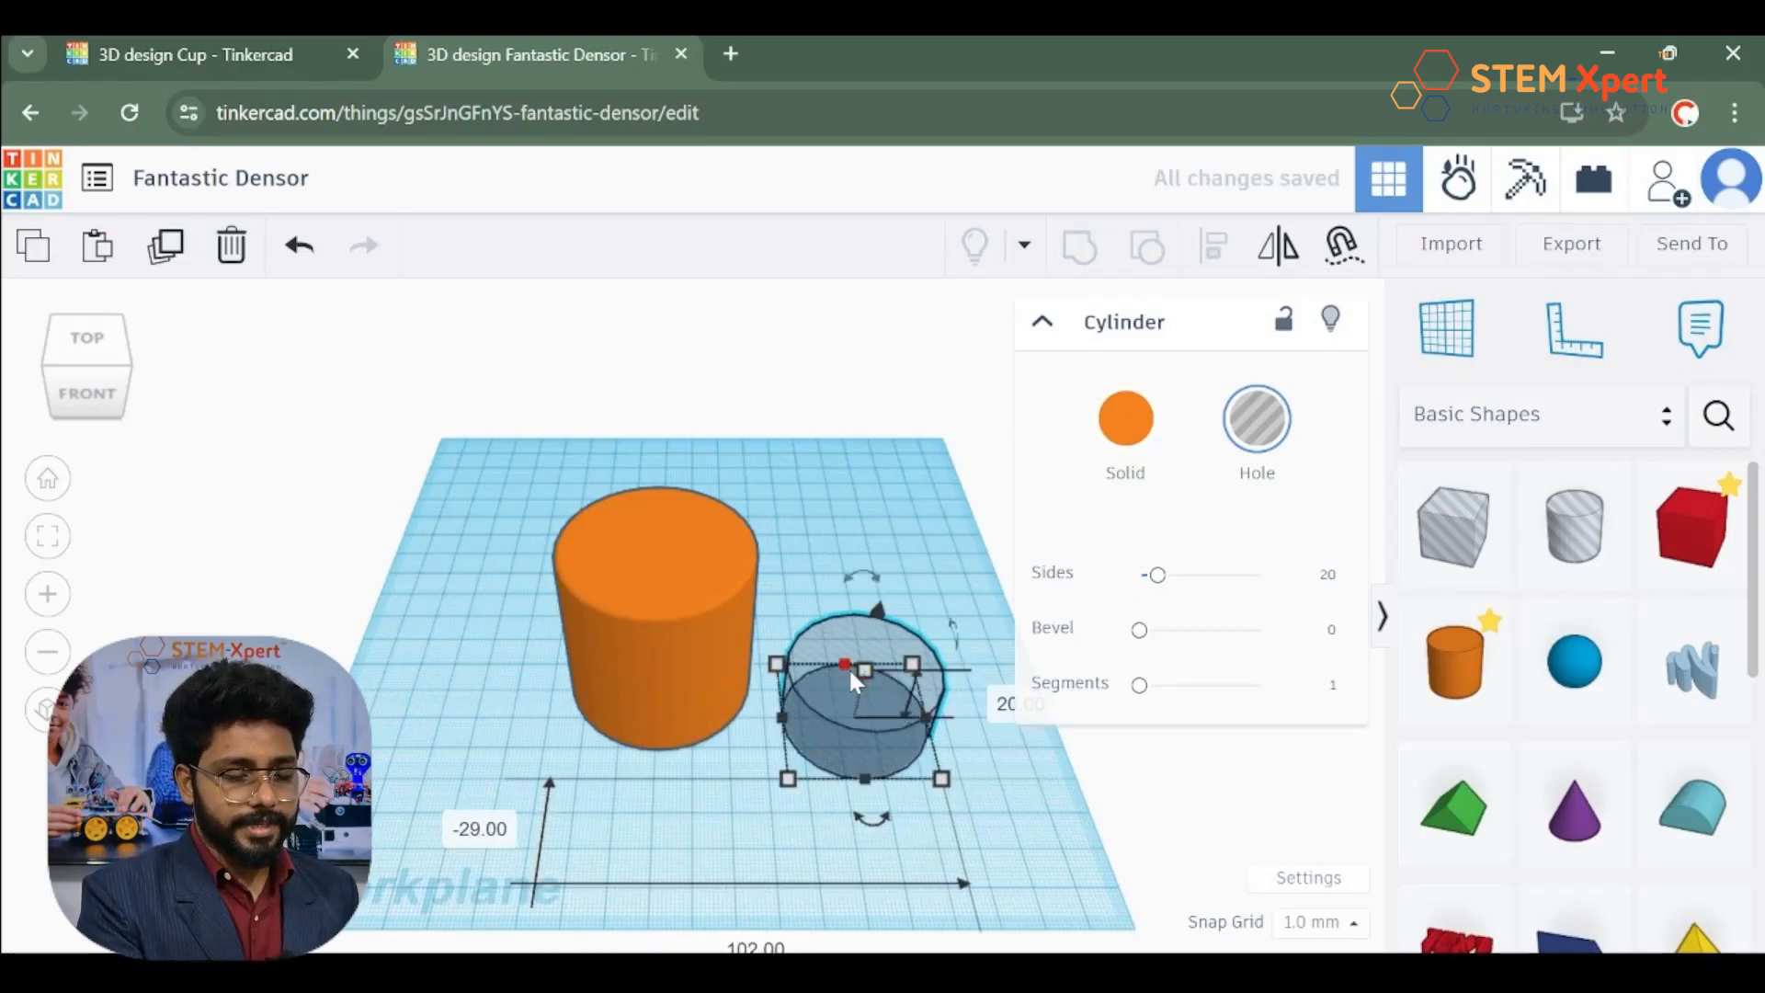
scroll(847, 666, "up", 1)
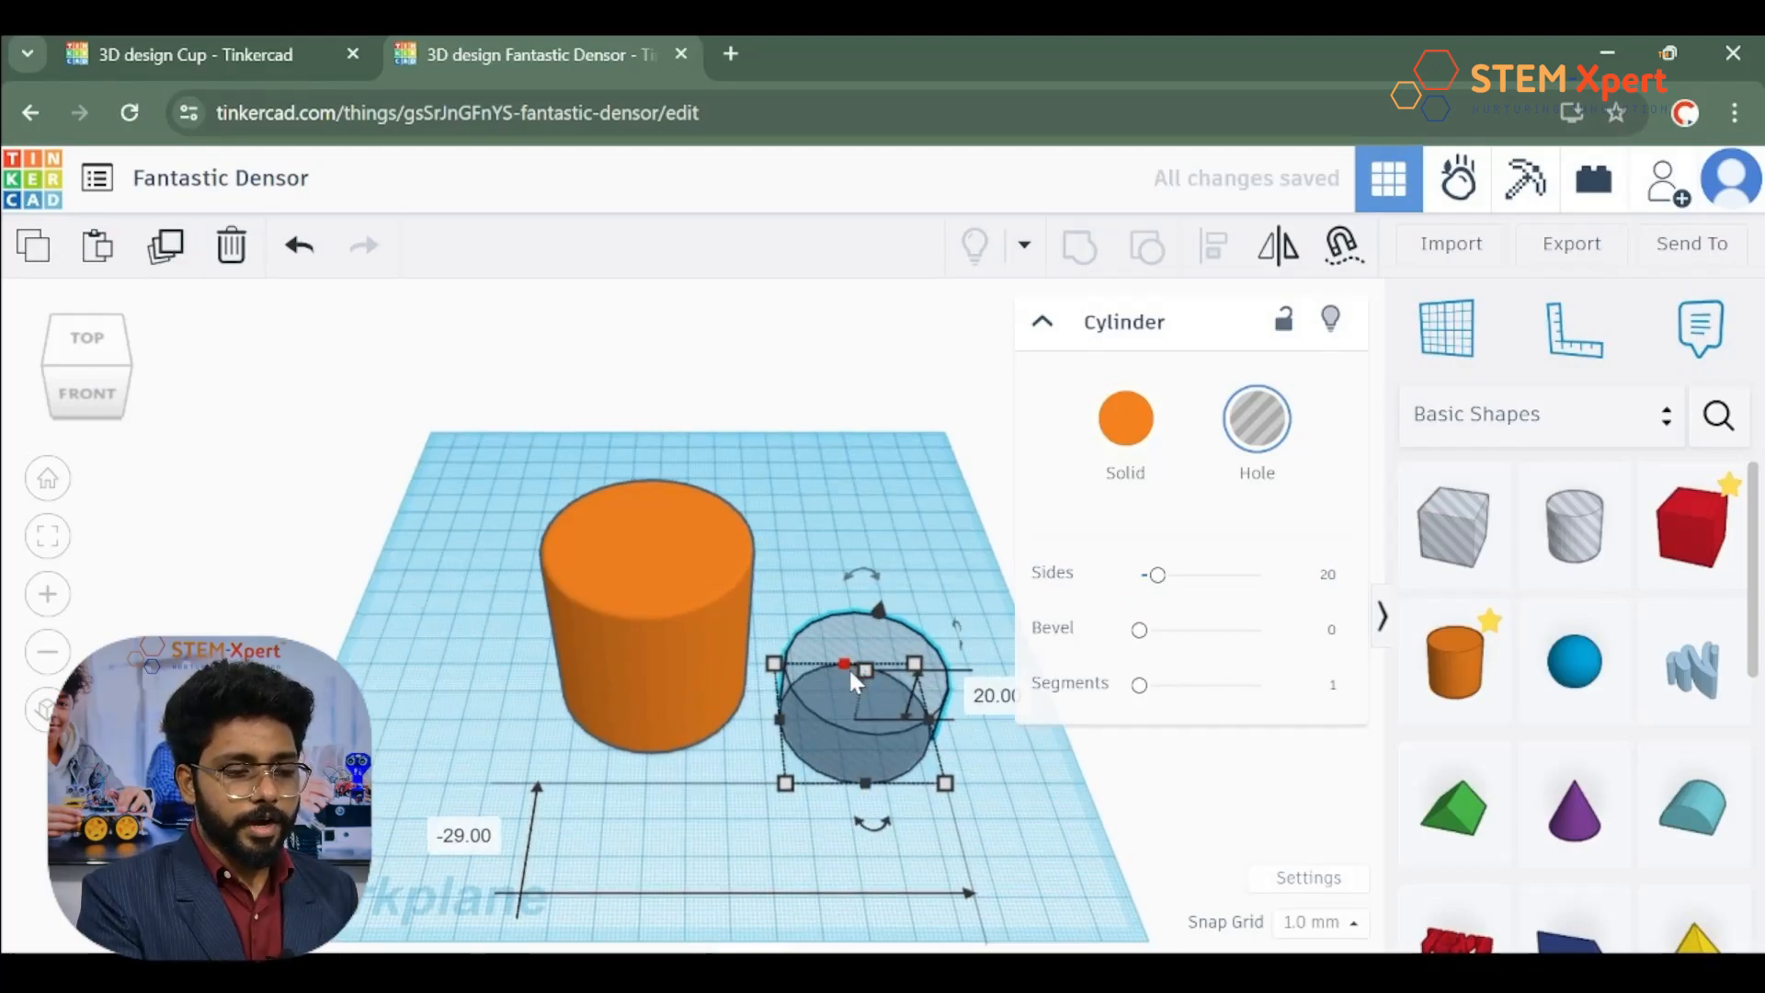
Step: Set the hole cylinder's height to 50 mm in the front view and check its base dimensions
left_click(1043, 322)
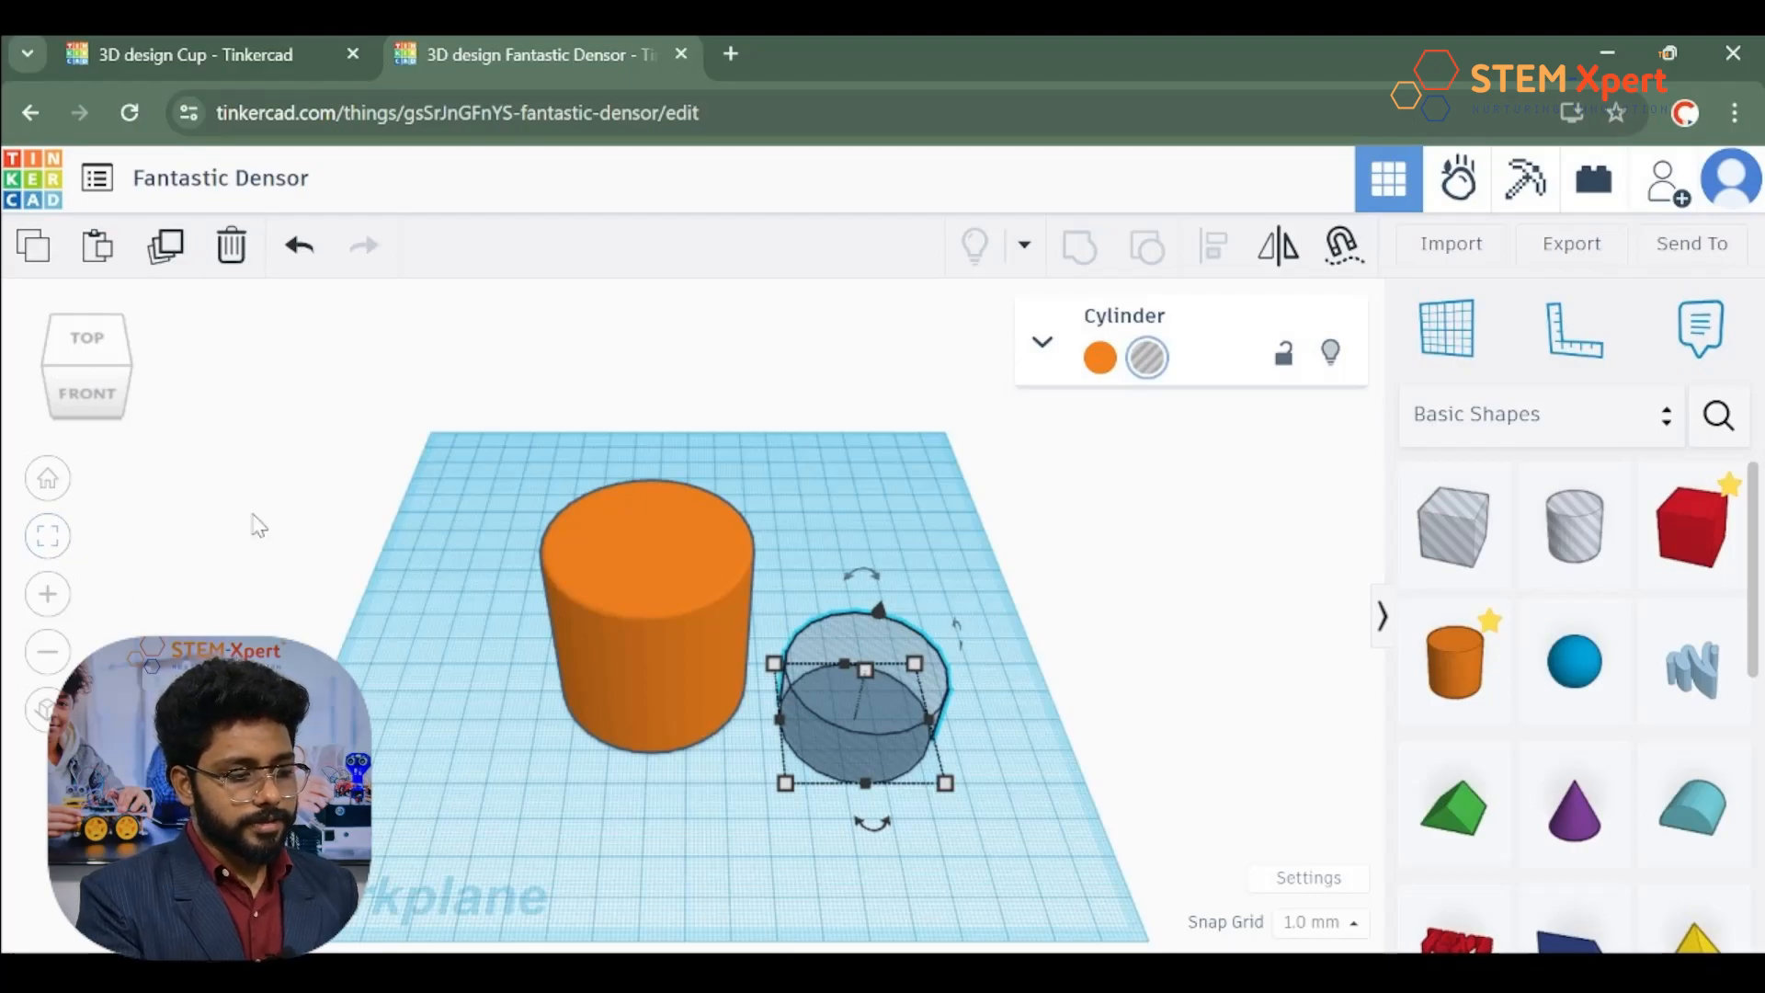
left_click(50, 538)
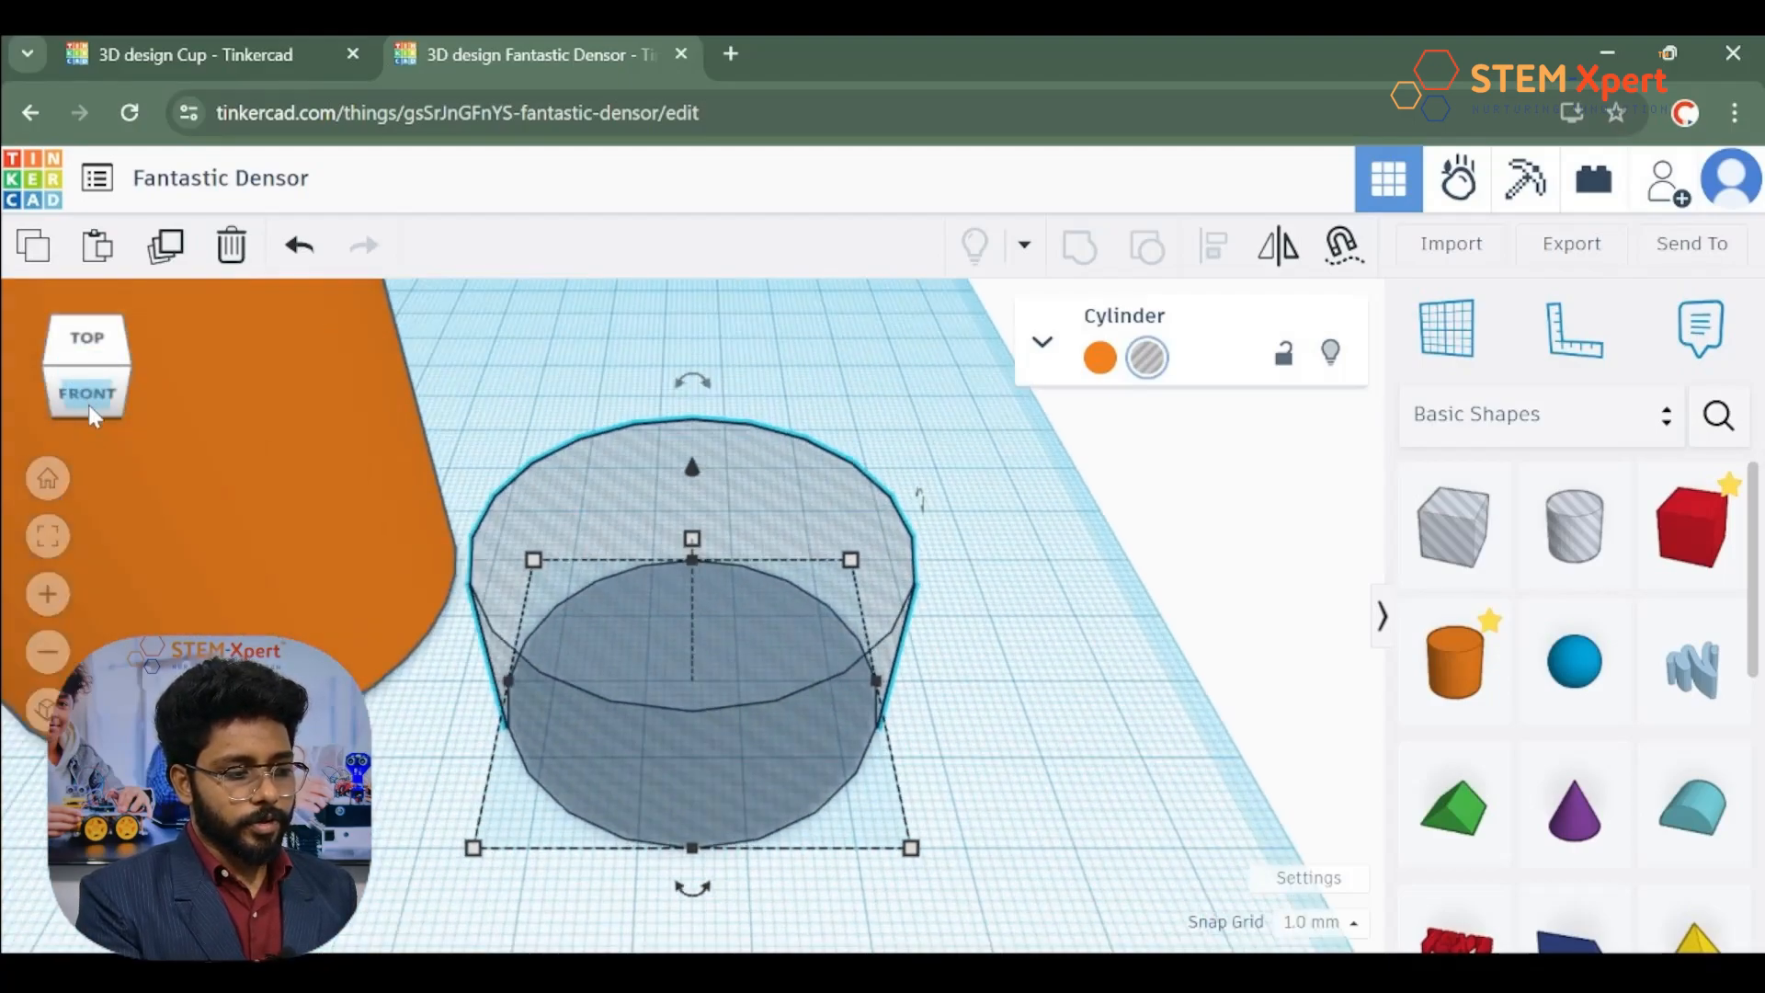
left_click(89, 406)
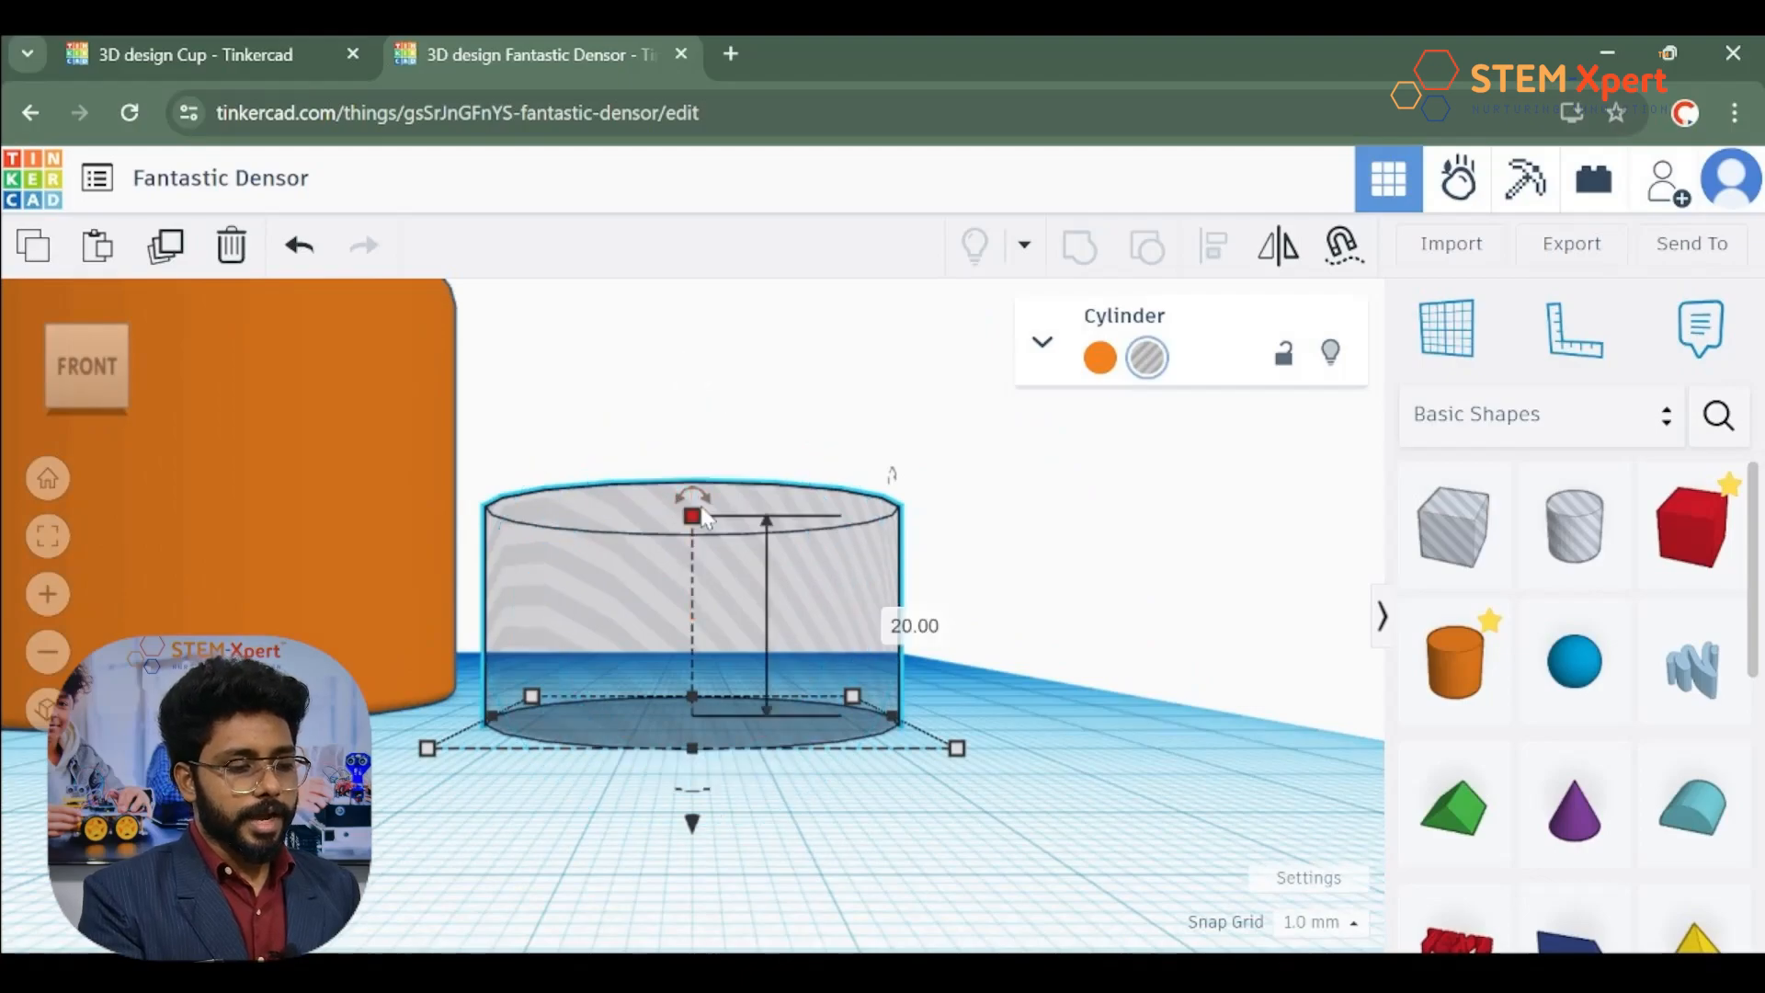
left_click(886, 617)
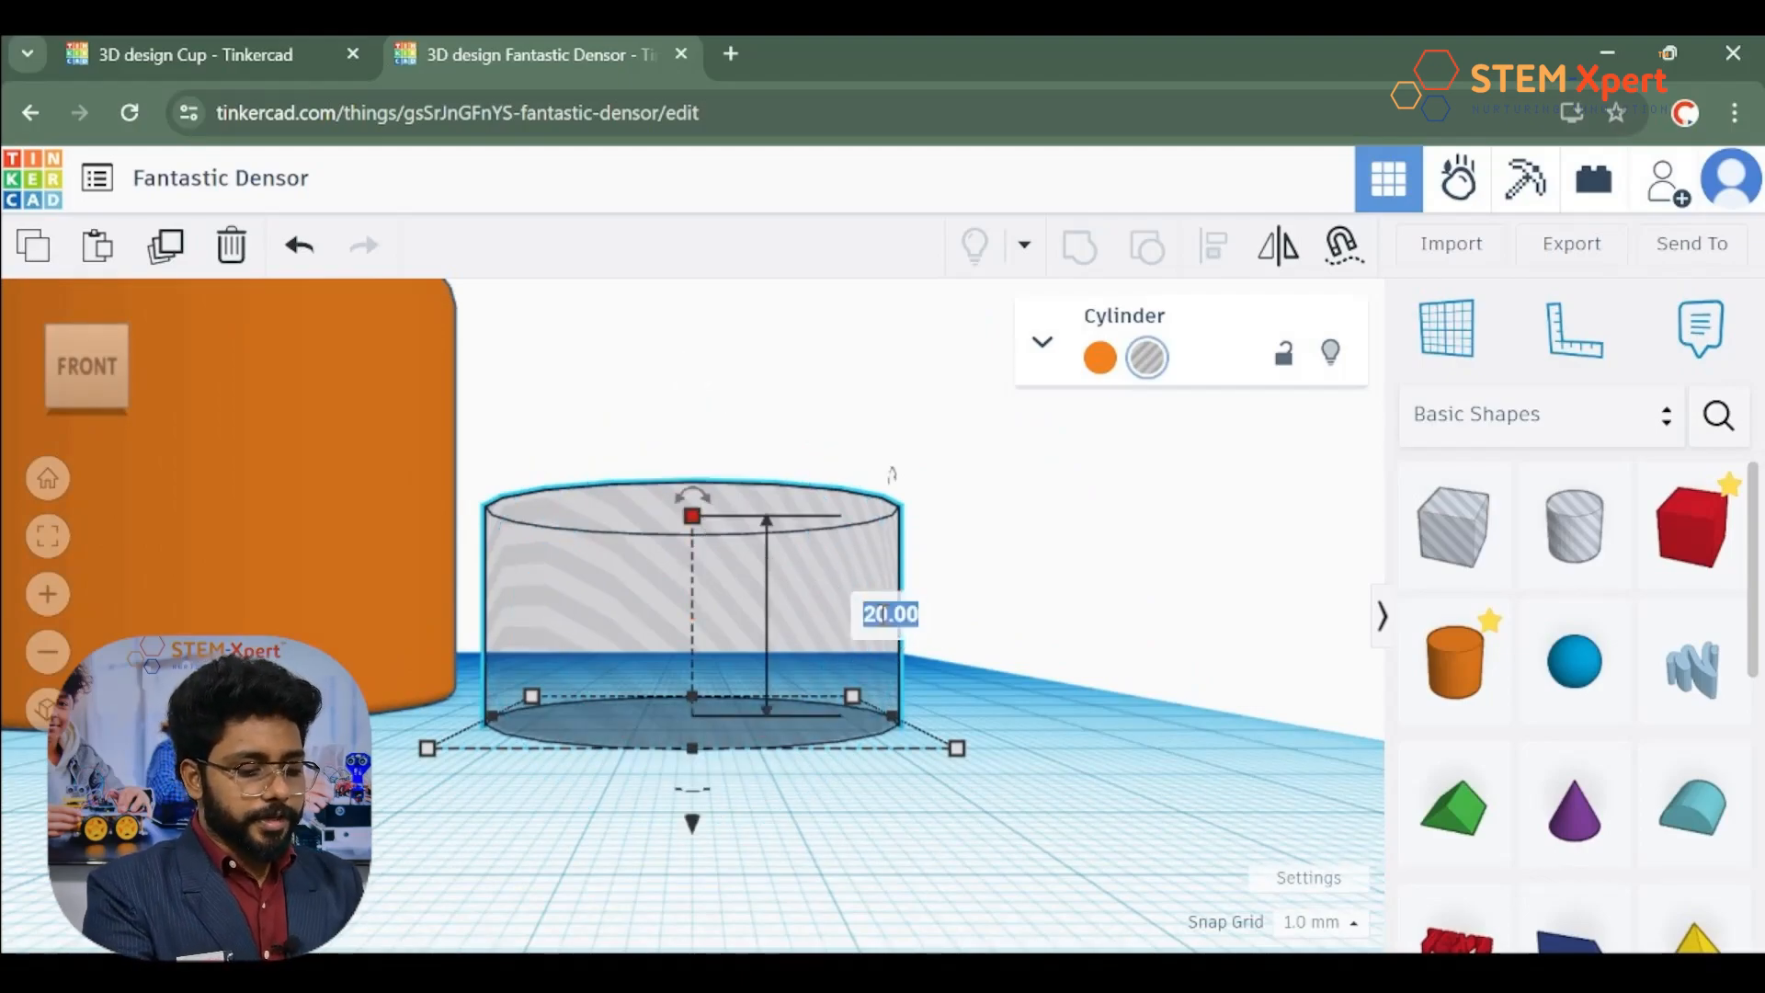
type("50")
key("Return")
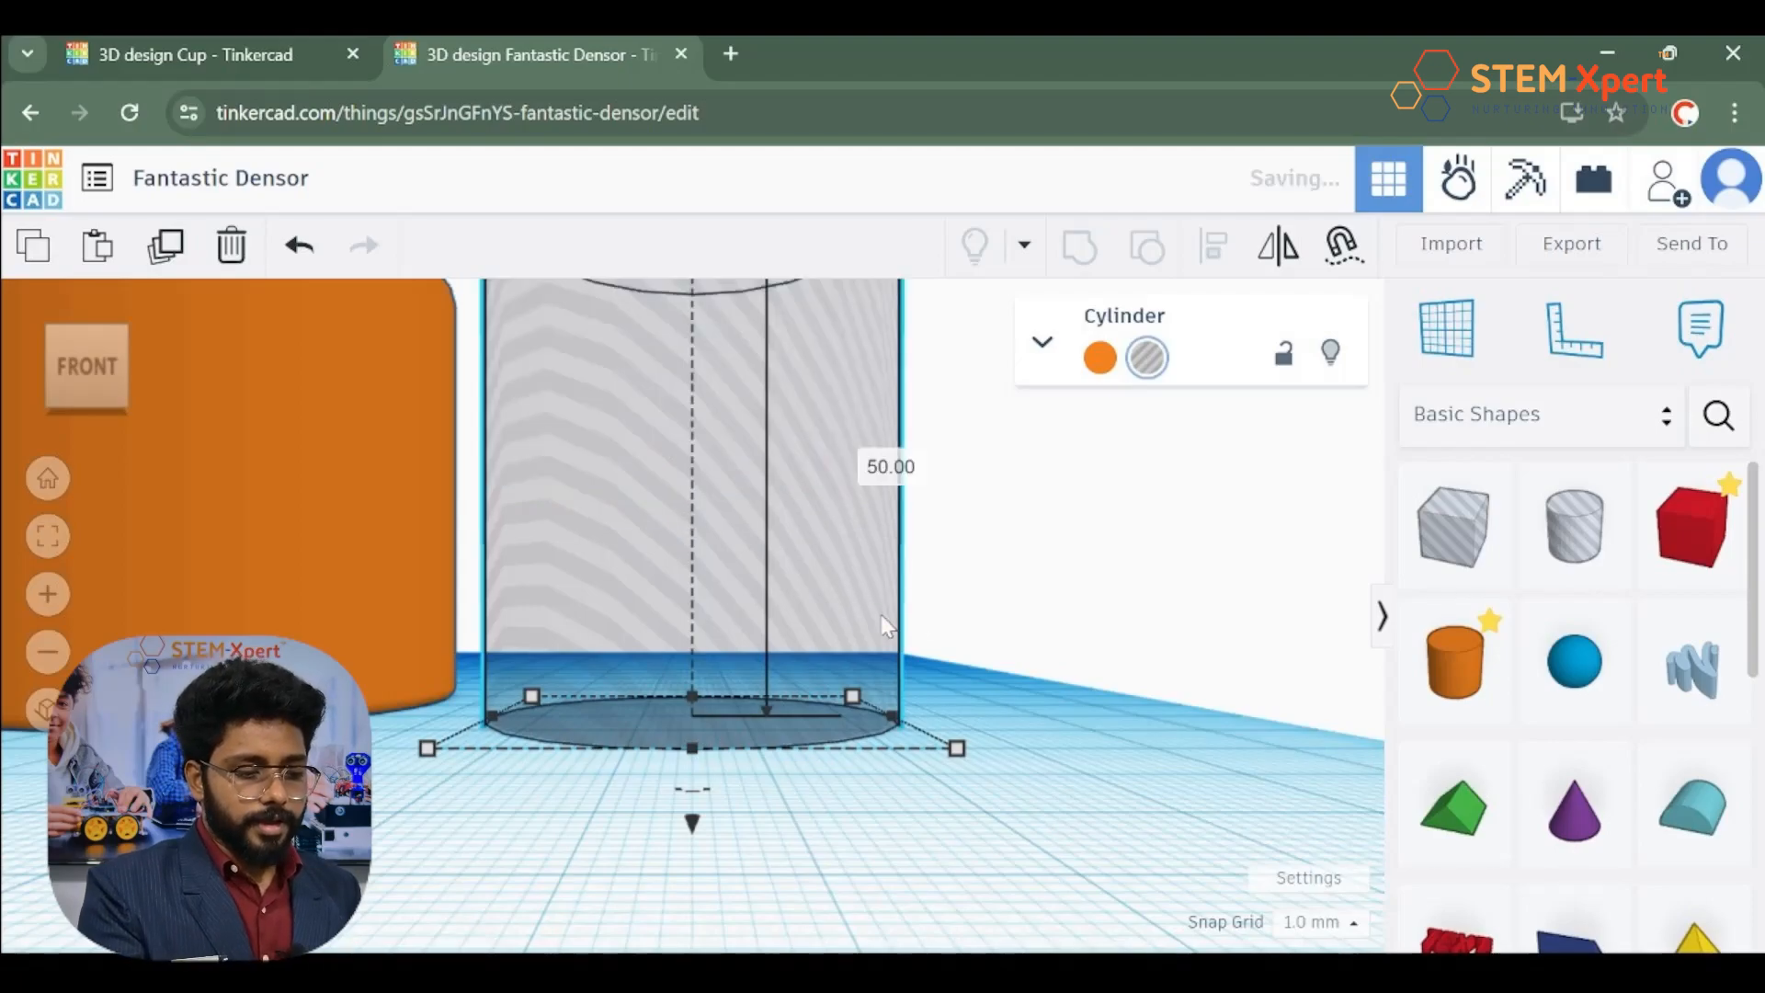
scroll(896, 754, "down", 2)
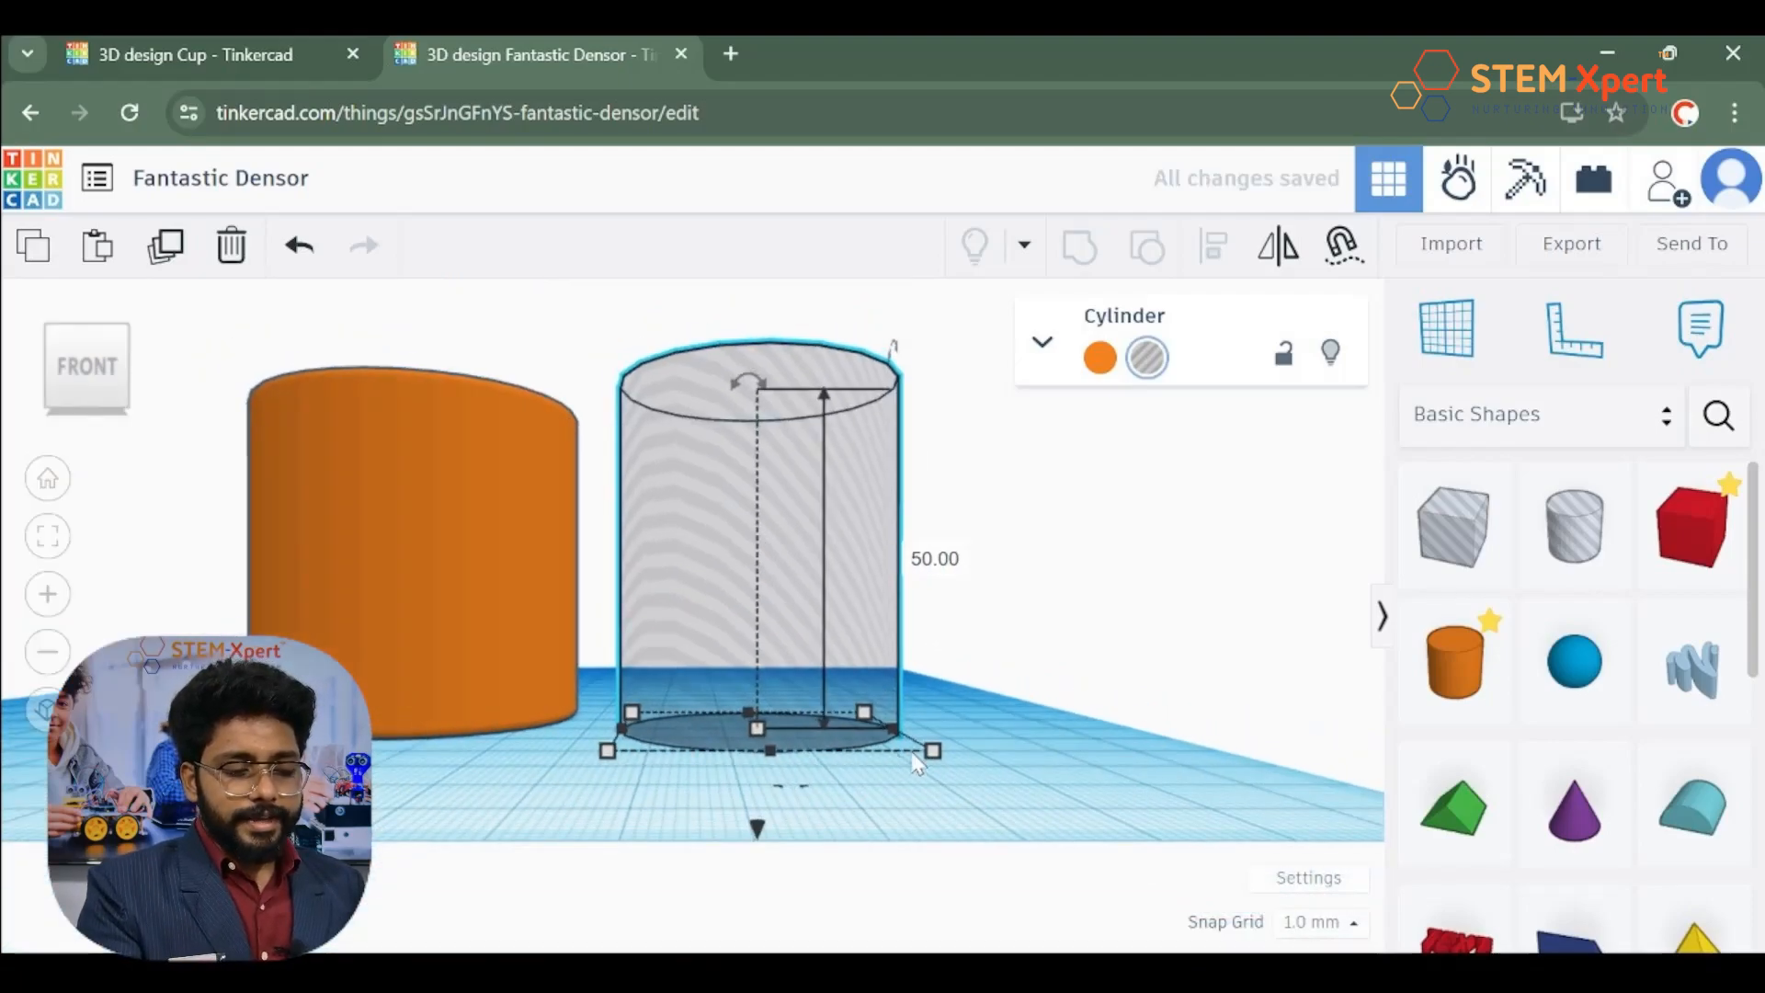
left_click(932, 750)
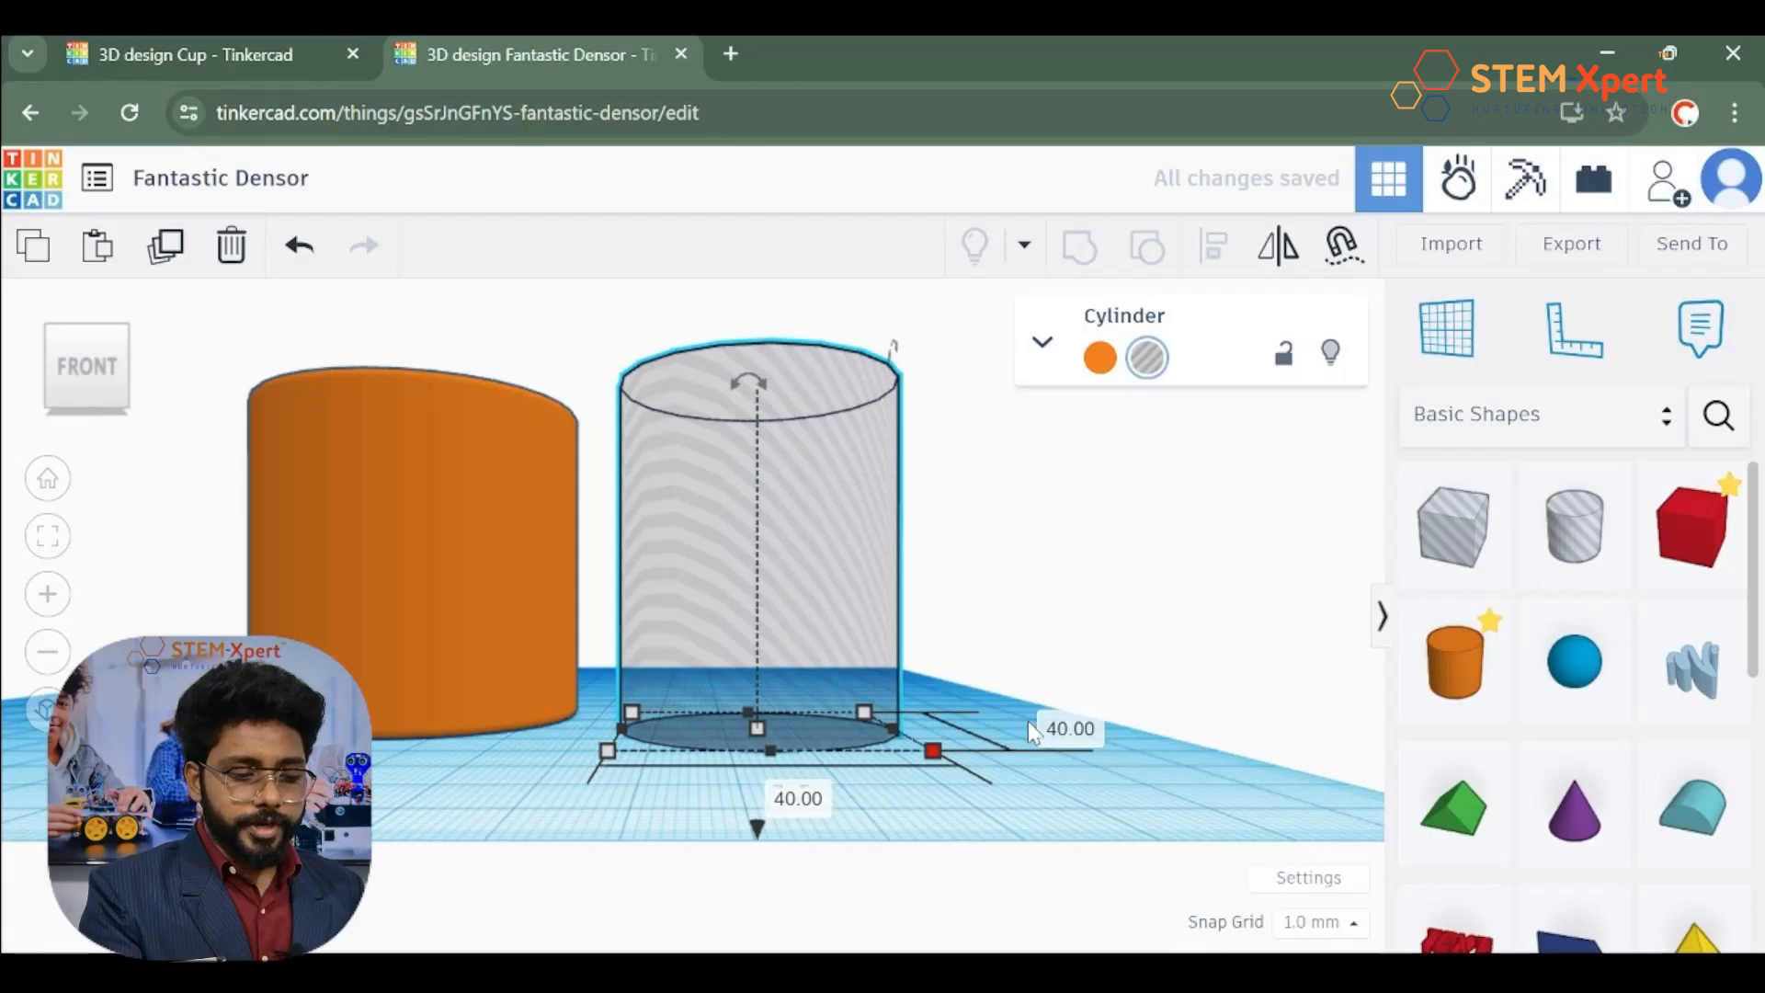
scroll(1028, 720, "down", 1)
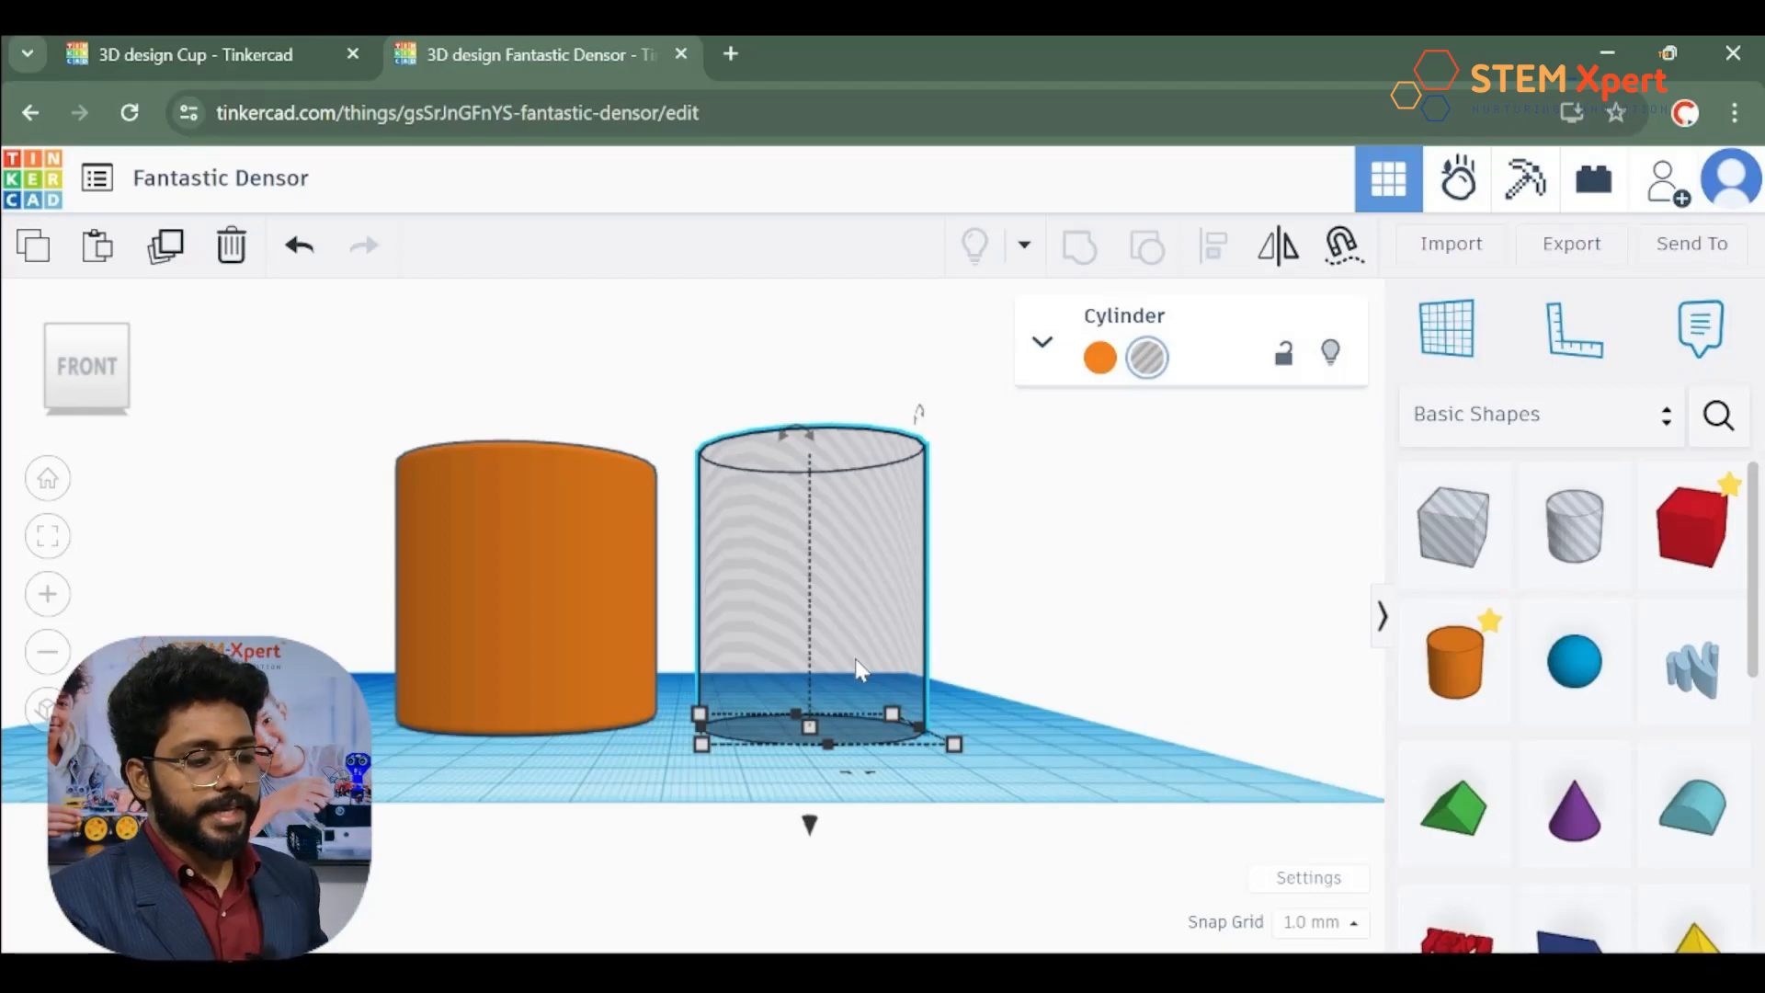
Step: Set the solid cylinder's base width to exactly 50 mm and deselect it
left_click(476, 642)
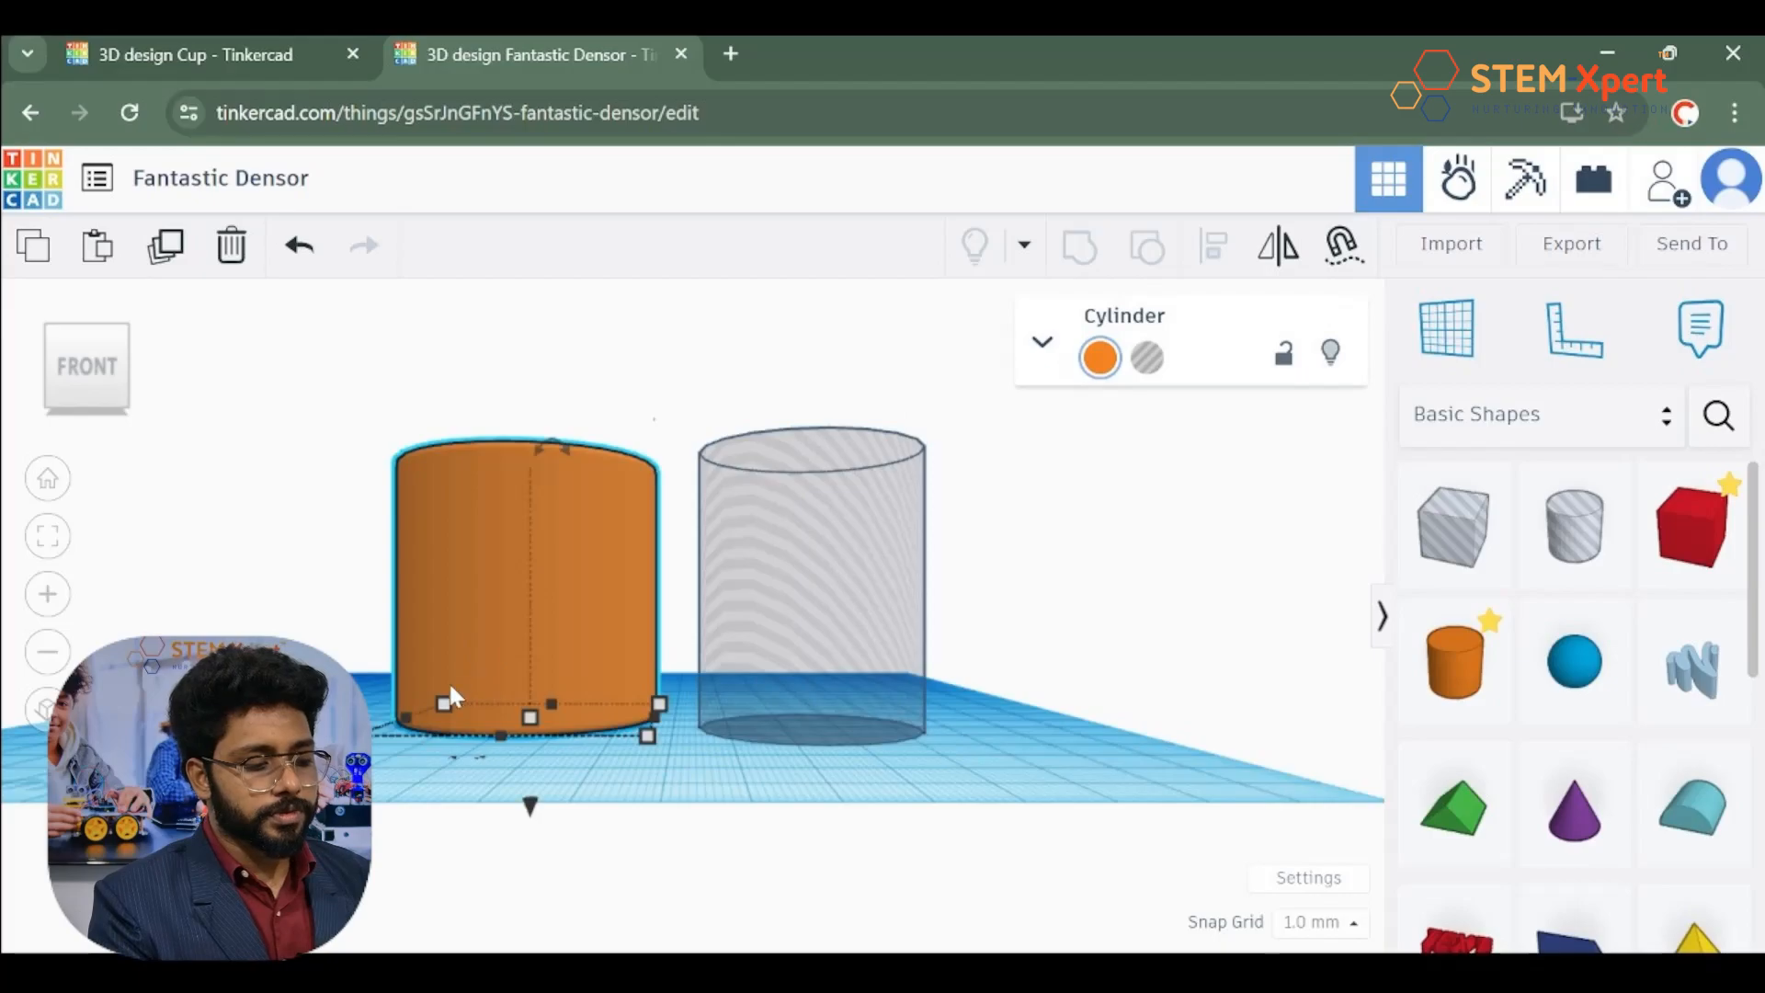
mouse_move(359, 735)
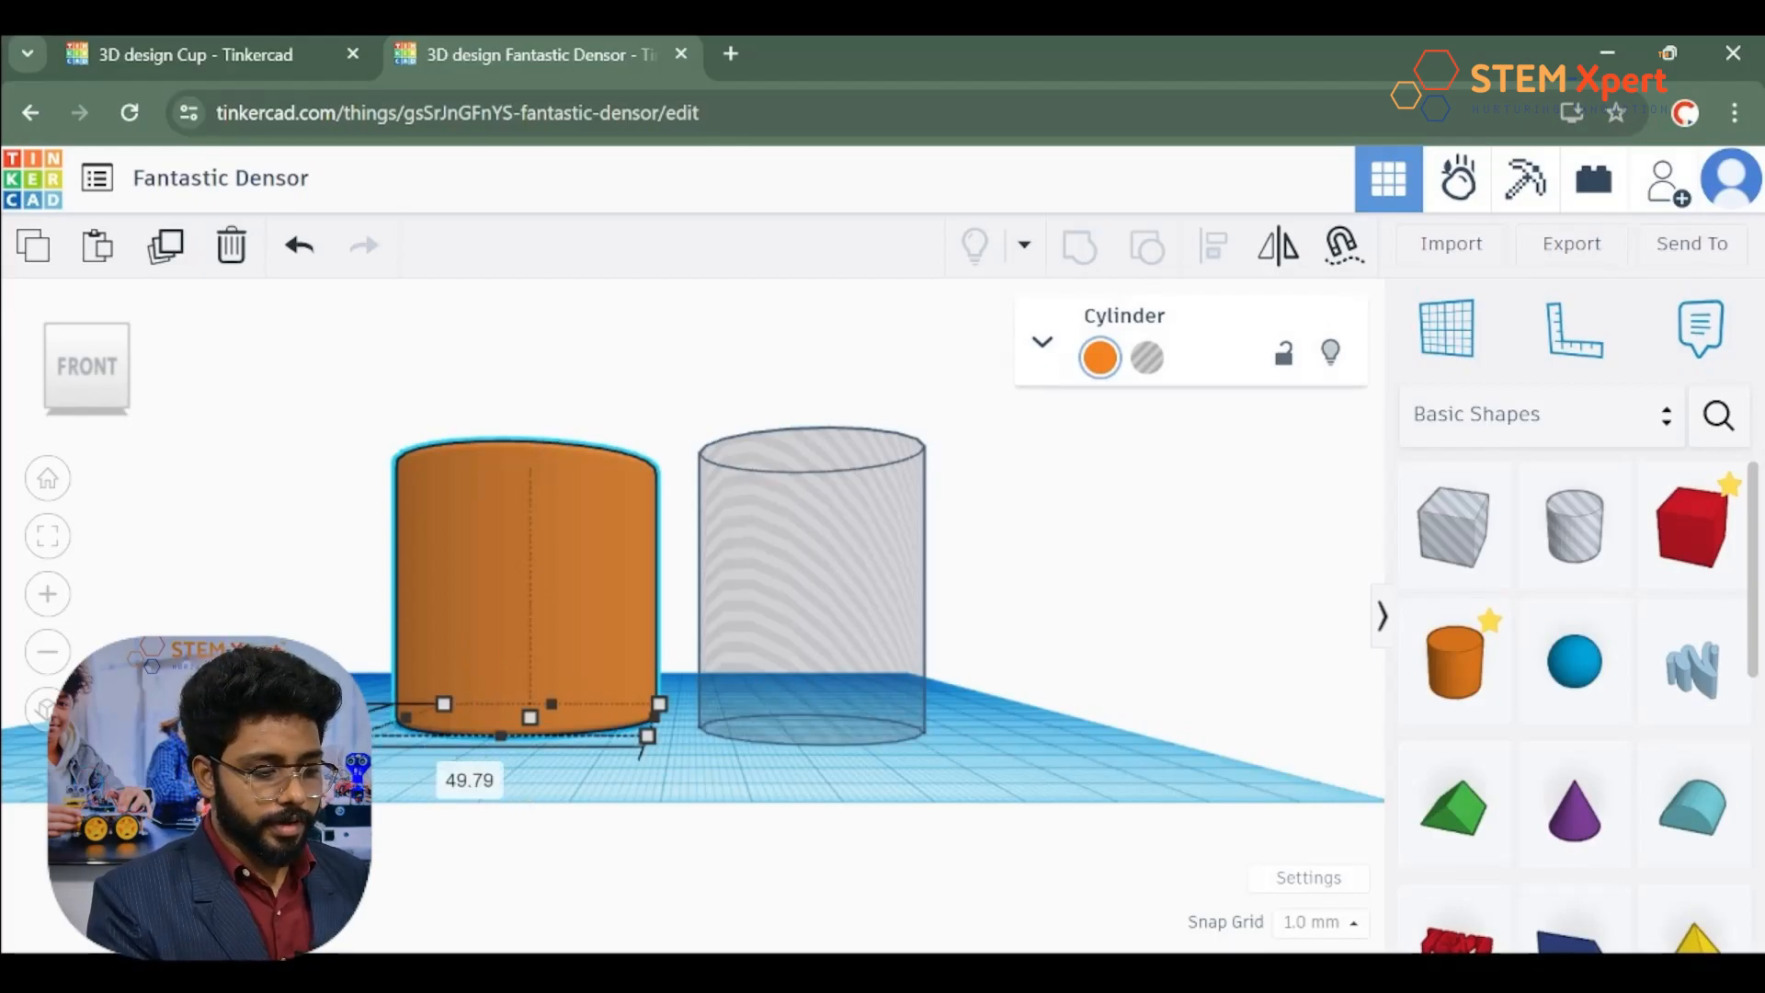
left_click(443, 777)
type("50")
key("Return")
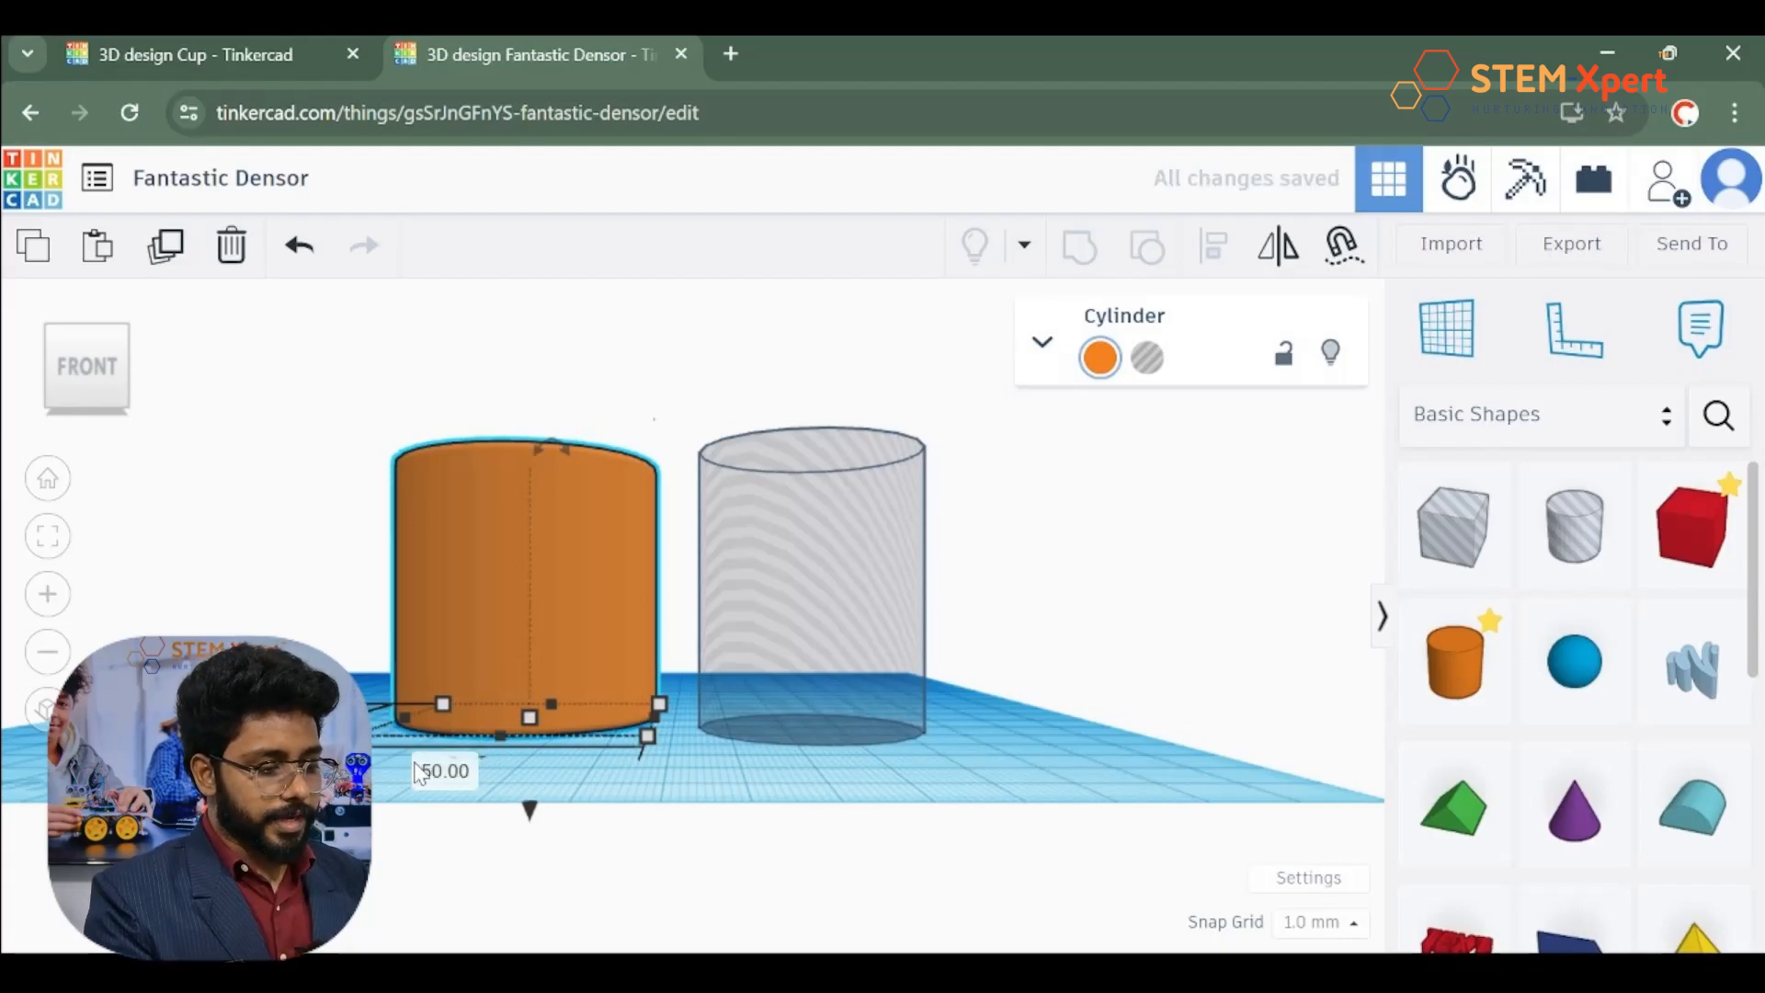
left_click(658, 791)
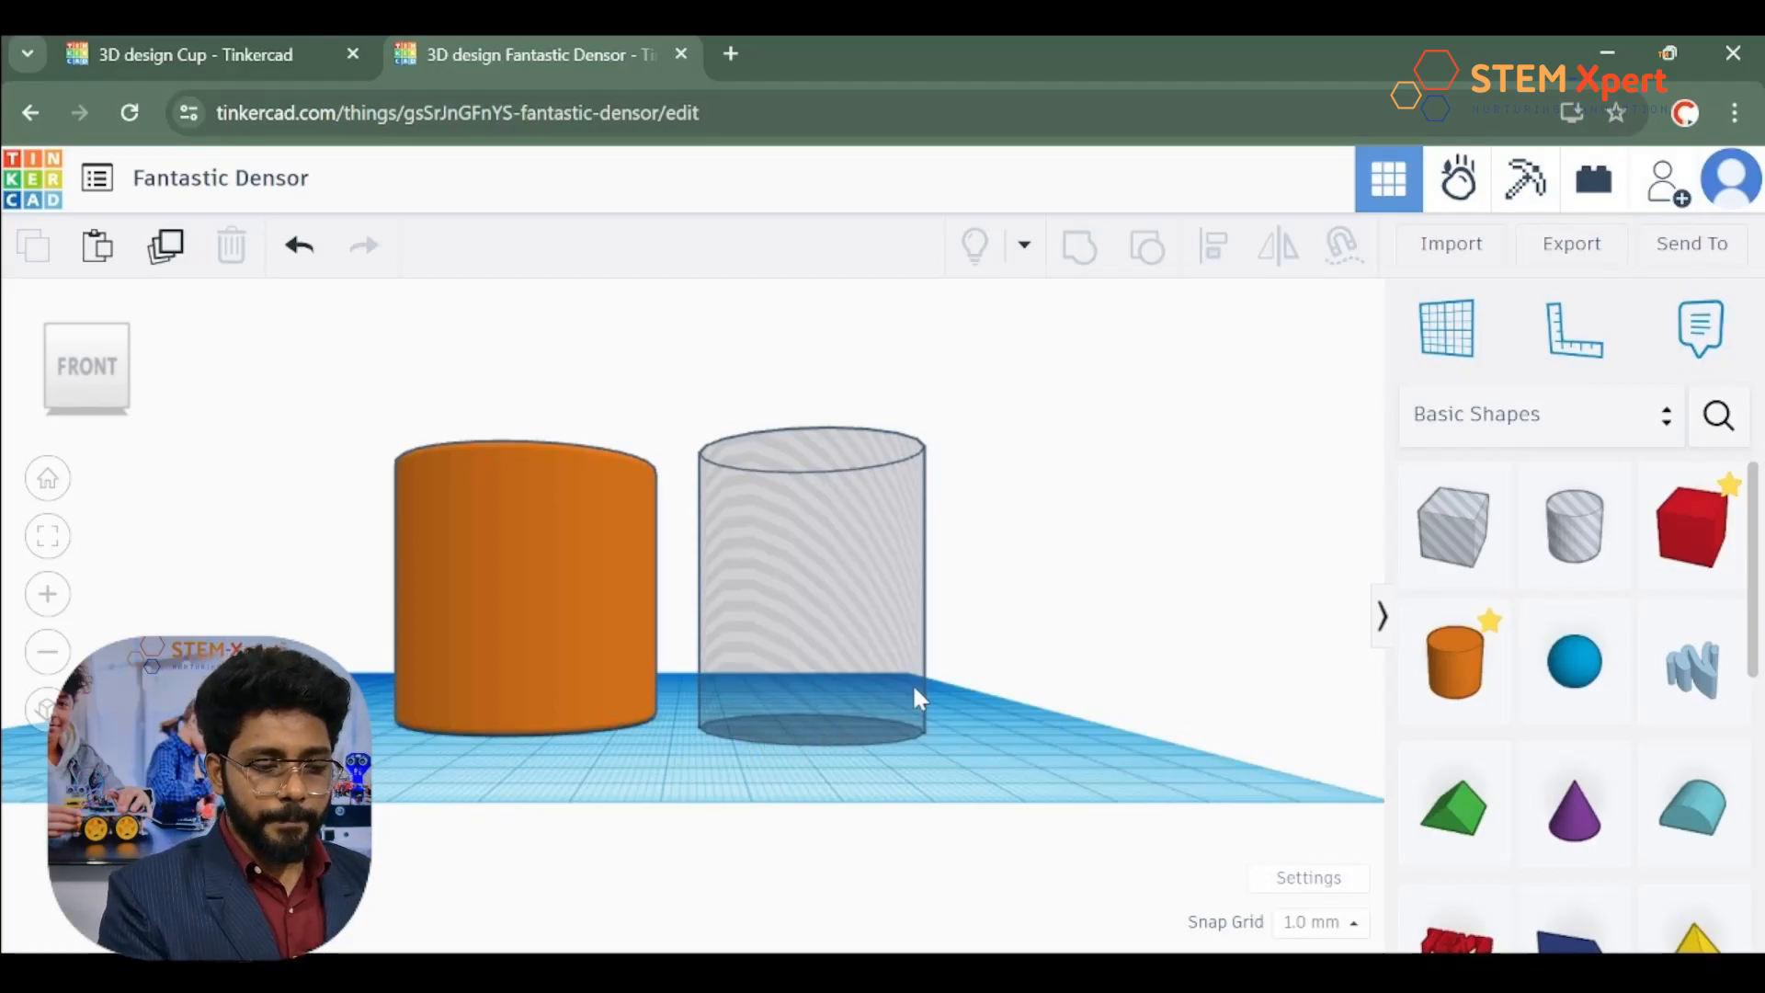
Step: Raise the hole cylinder 5 mm above the workplane and check the gap from a low angle
left_click(879, 632)
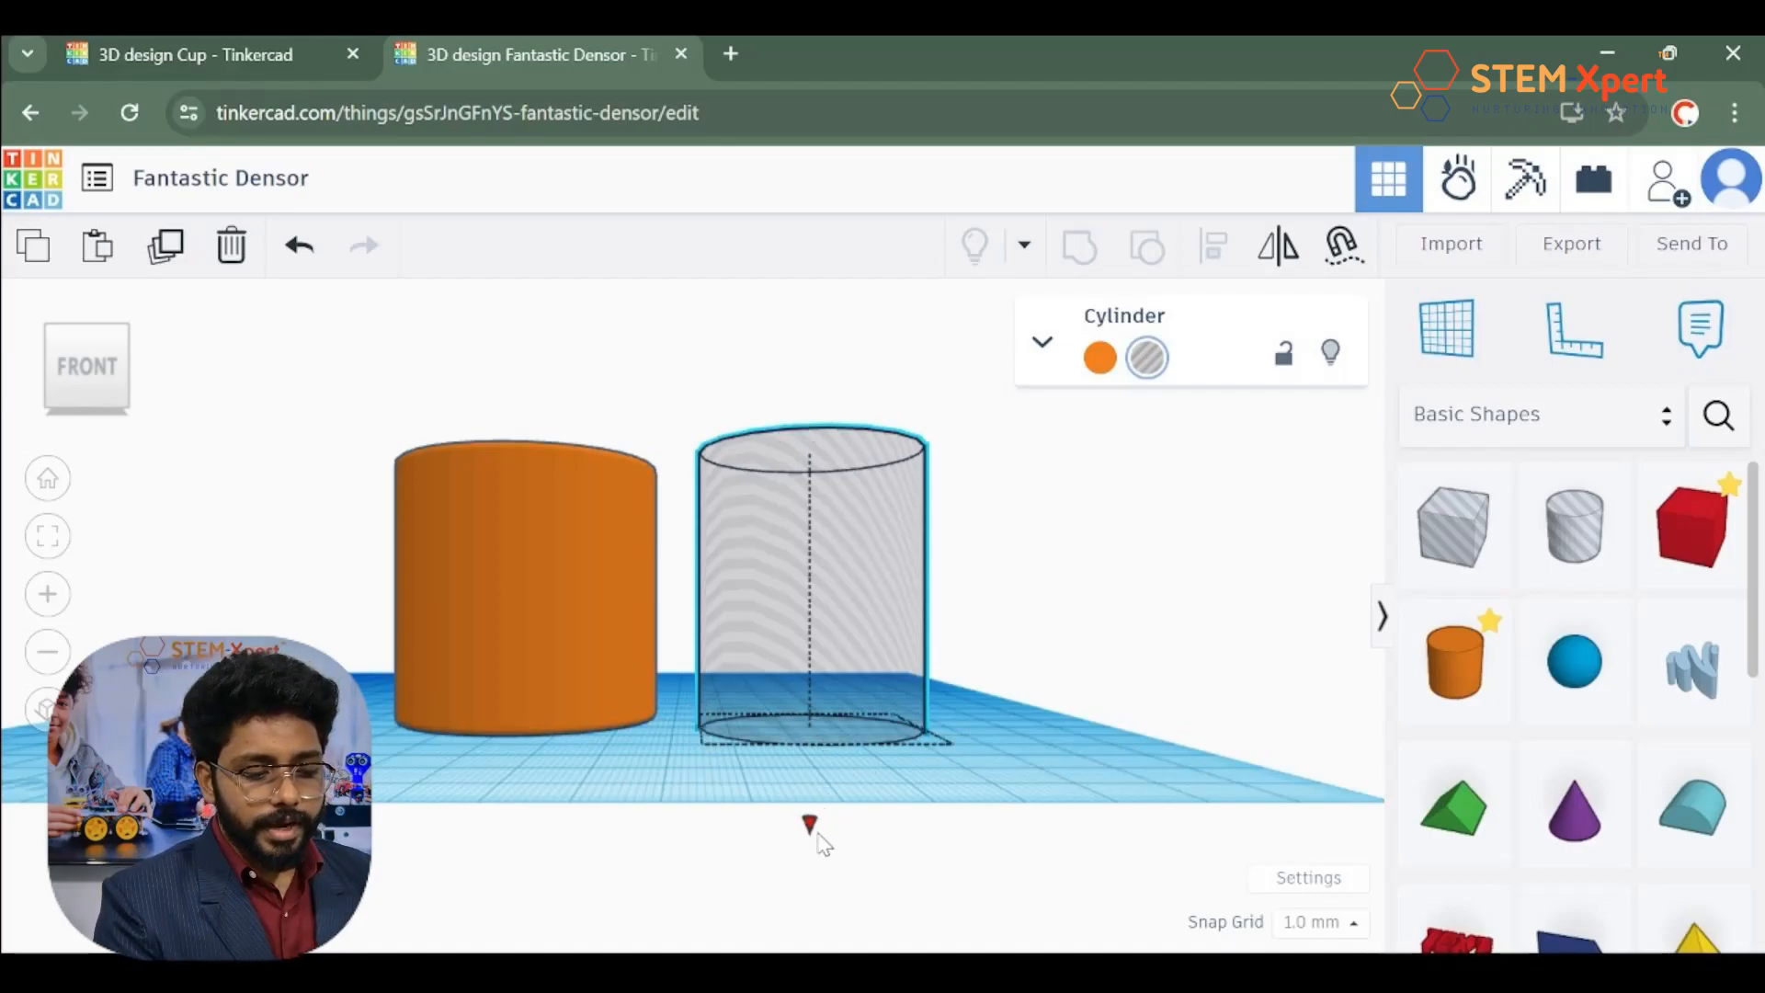
left_click_drag(818, 835, 818, 803)
left_click_drag(818, 809, 817, 805)
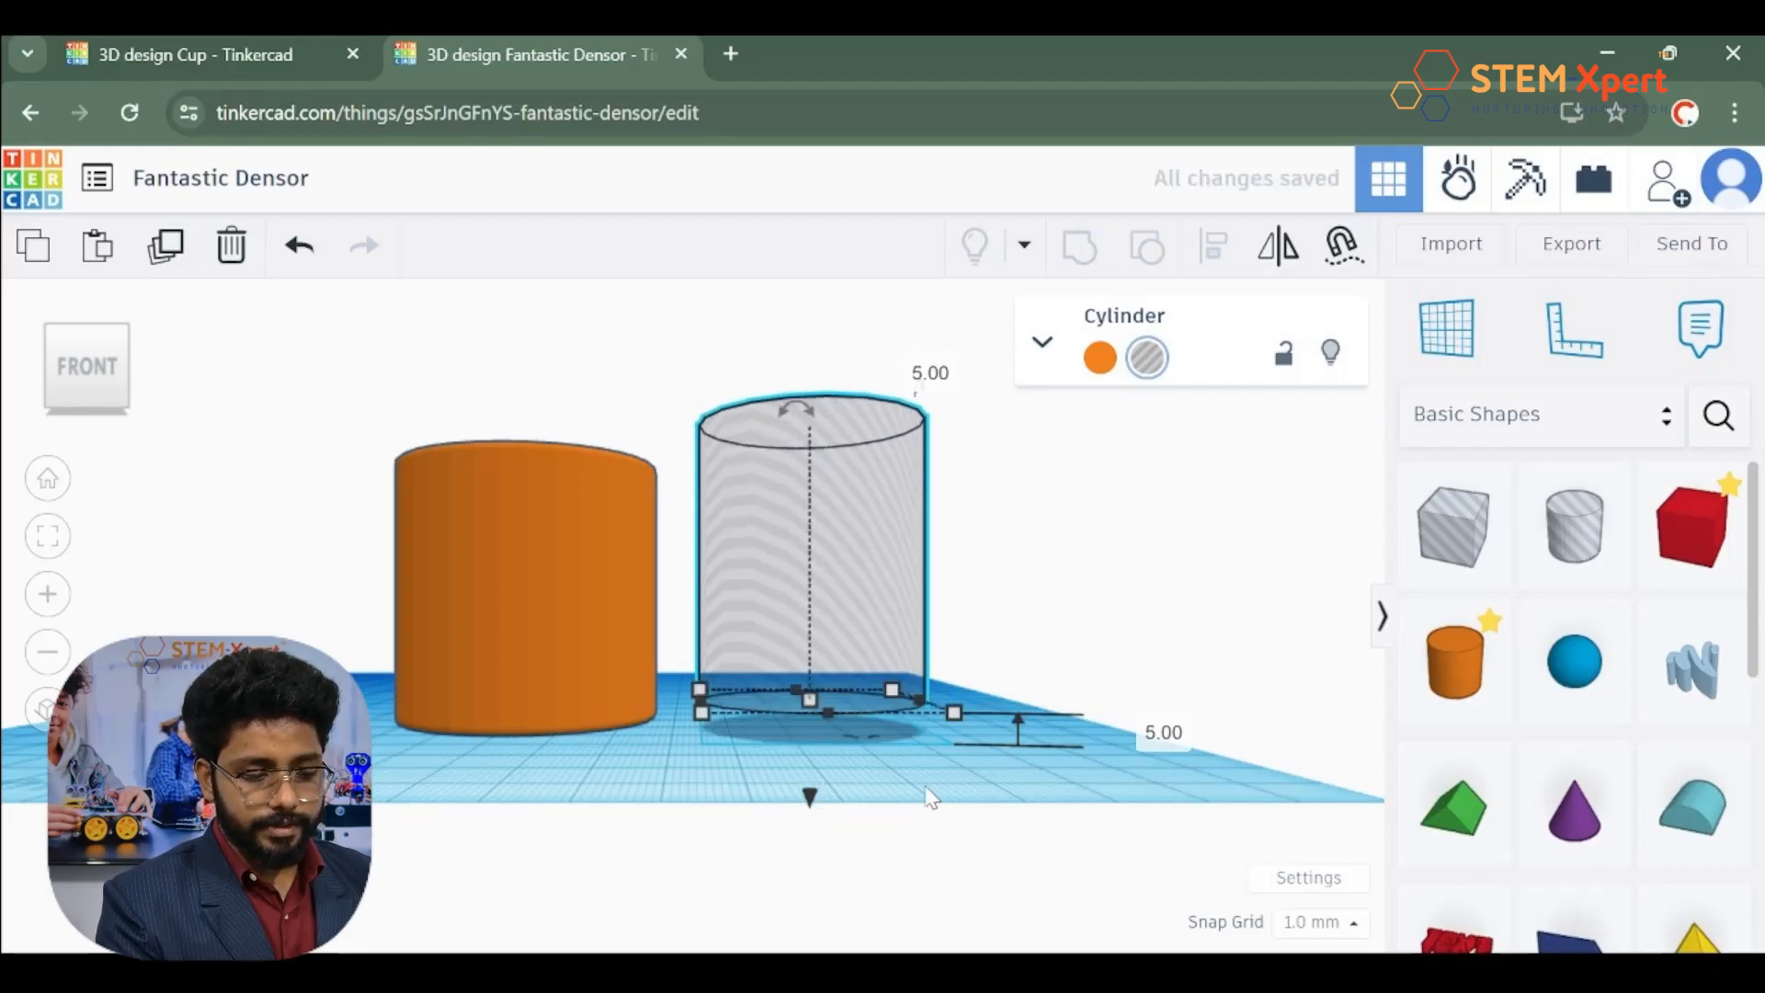
mouse_move(925, 719)
right_mouse_down()
mouse_move(892, 692)
mouse_move(899, 715)
right_mouse_up()
mouse_move(788, 697)
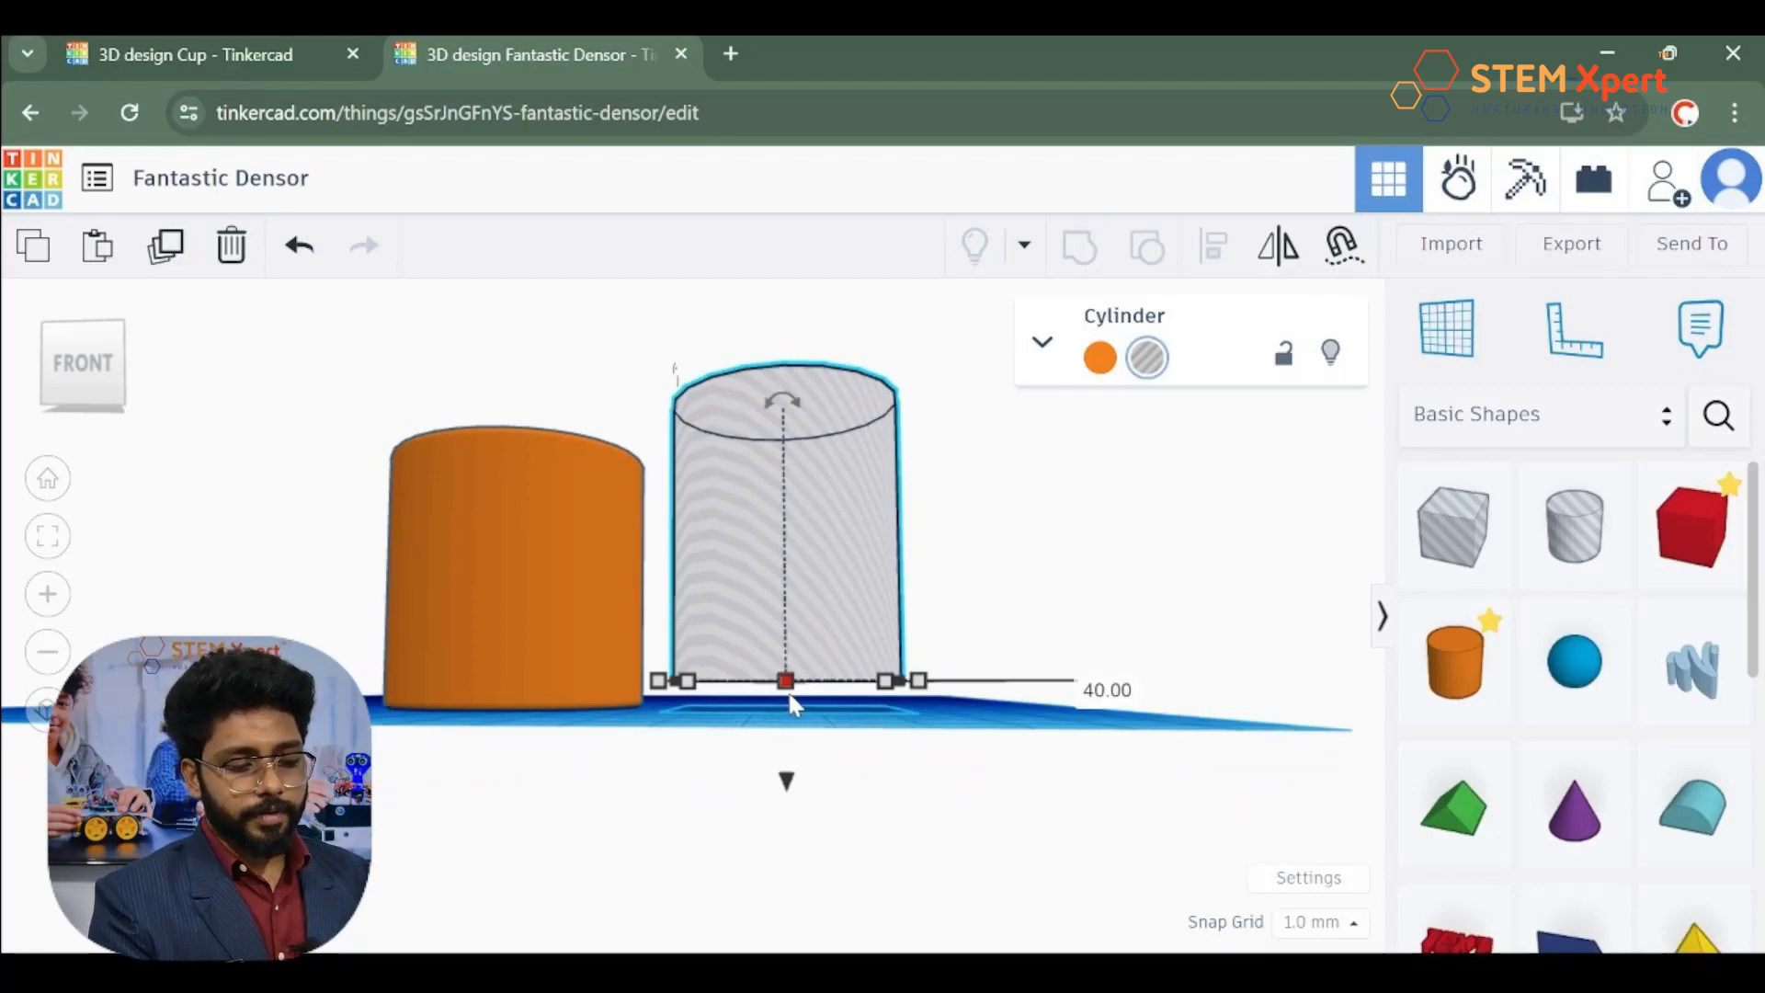
Step: Raise the hole cylinder further to 10 mm above the workplane and deselect it
left_click(793, 796)
left_click(811, 601)
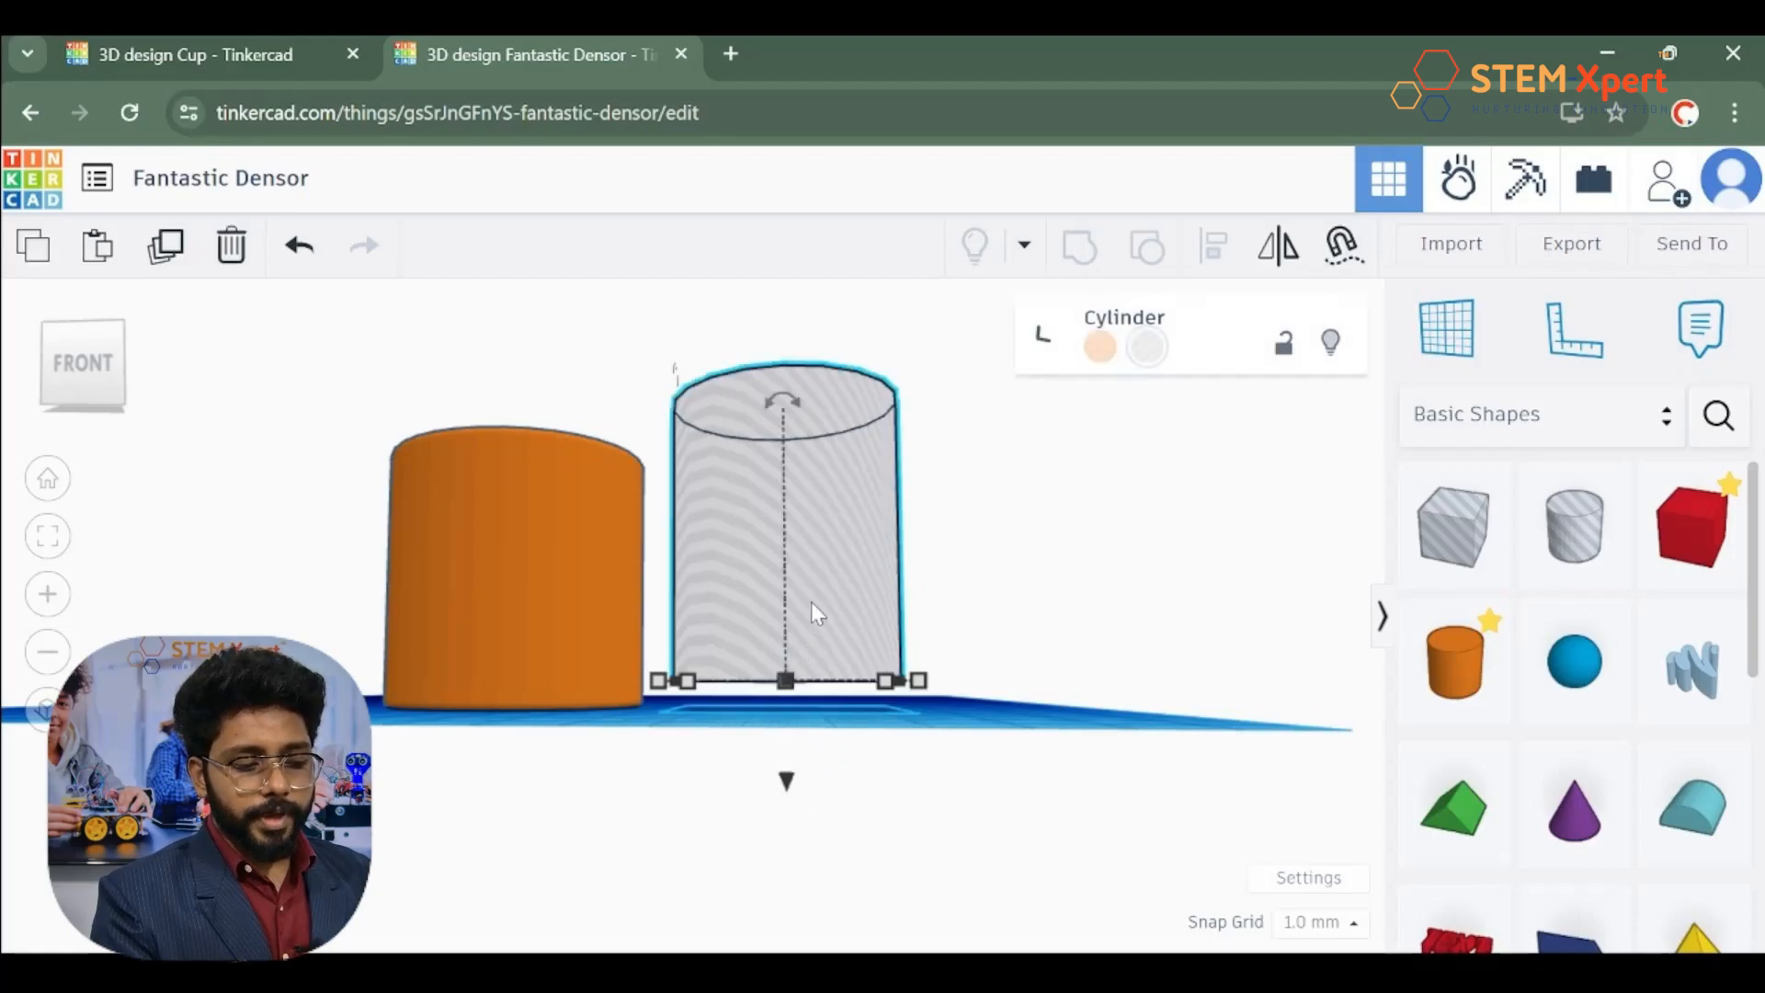
left_click_drag(788, 792, 788, 760)
mouse_move(788, 761)
right_mouse_down()
mouse_move(882, 832)
mouse_move(767, 761)
right_mouse_up()
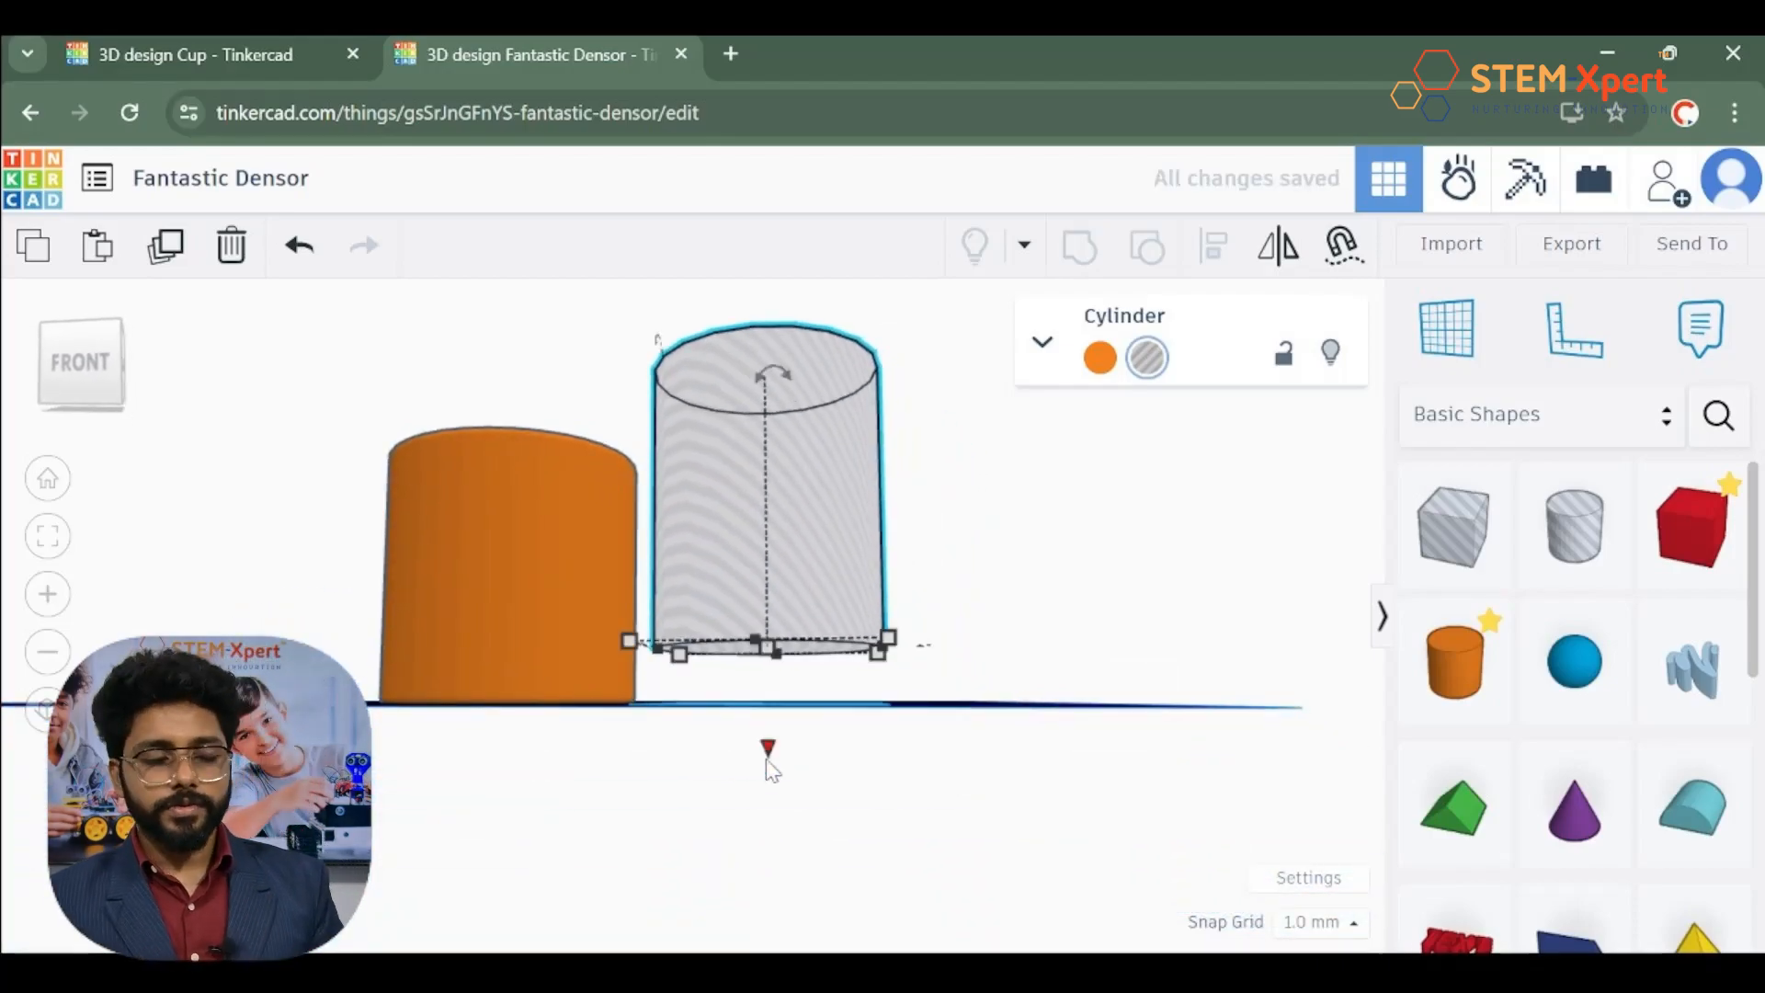
left_click(390, 747)
right_click_drag(396, 715, 467, 752)
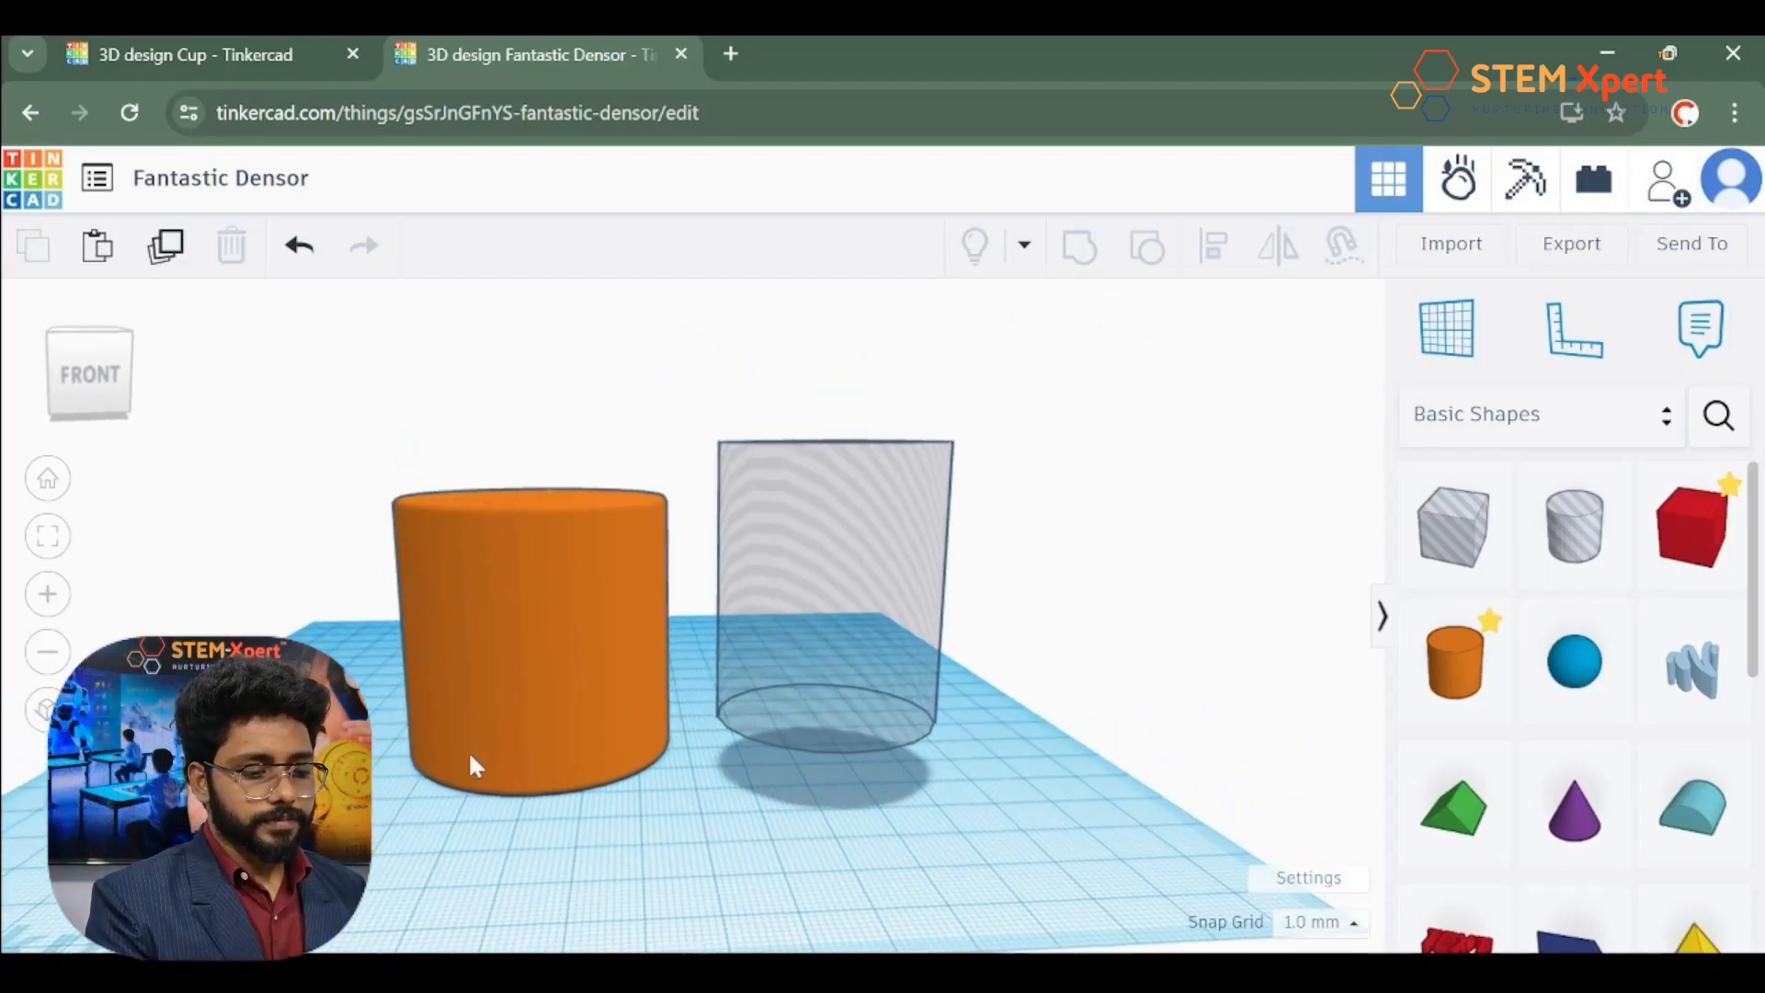
Step: Lower the hole cylinder by 3 mm so its base sits 7 mm above the workplane, and deselect it
left_click(785, 691)
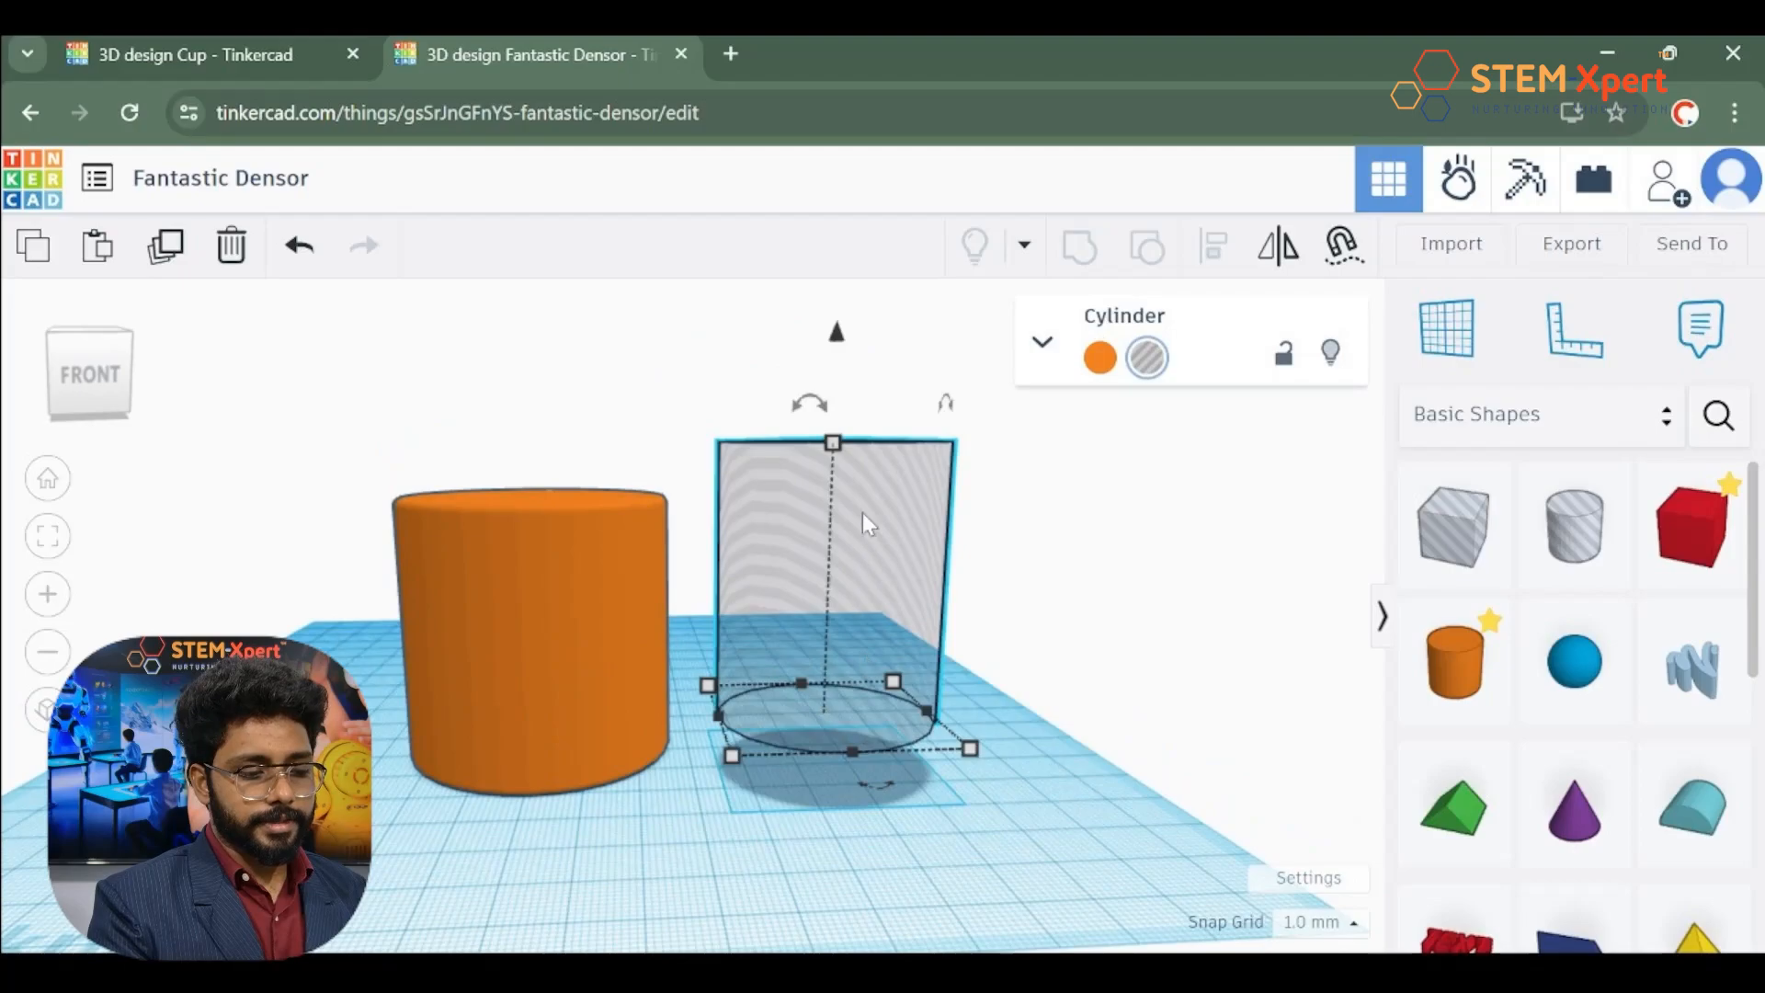
left_click_drag(834, 333, 840, 359)
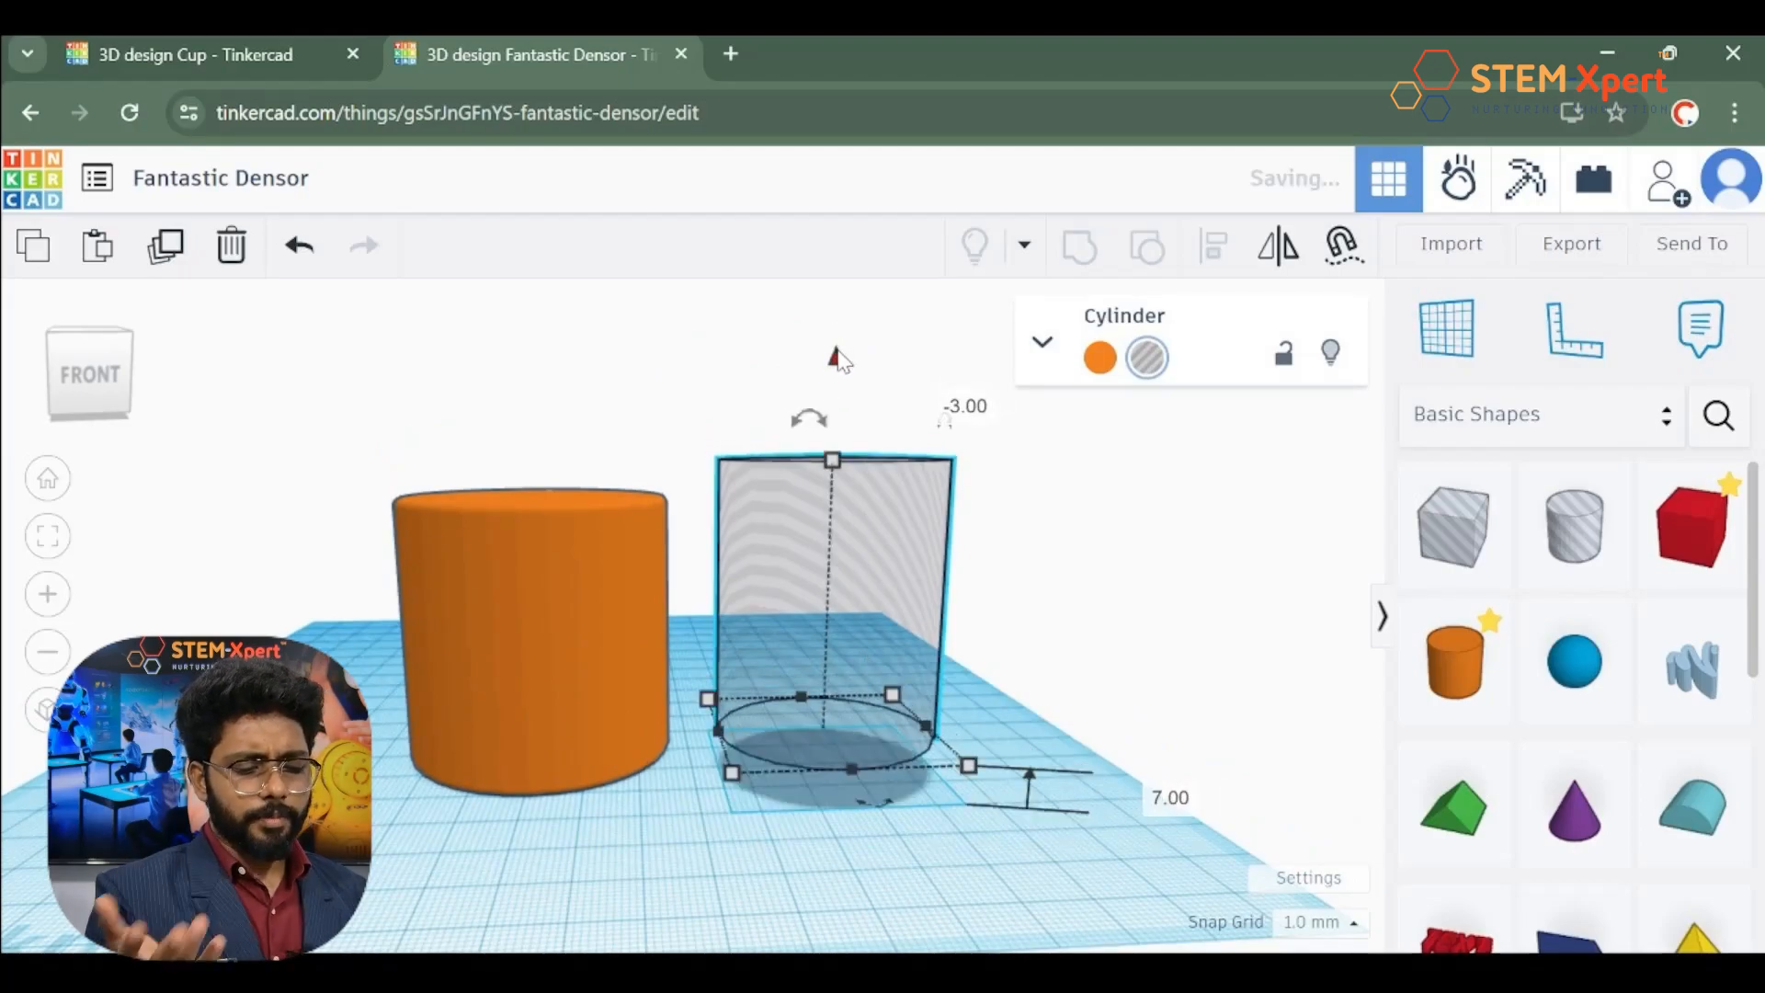
left_click(1168, 475)
Step: Select both cylinders and align them on their centres along the width and the depth
left_click_drag(1022, 380, 206, 841)
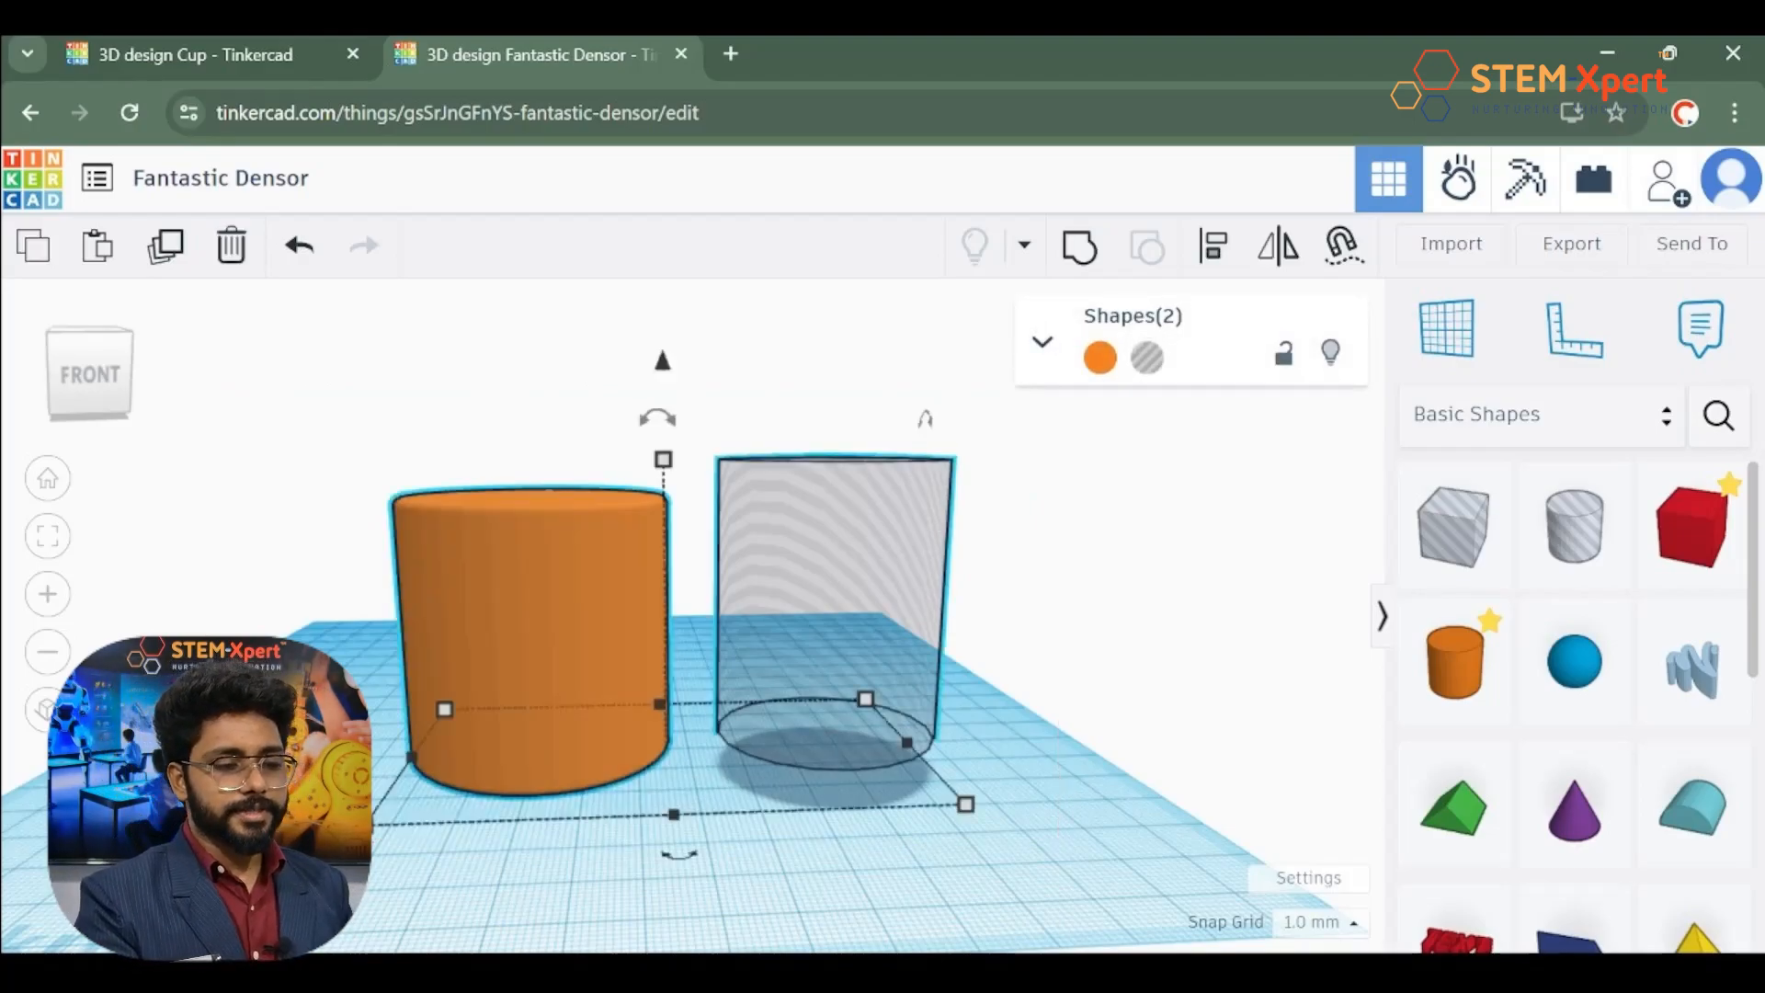
left_click(1214, 246)
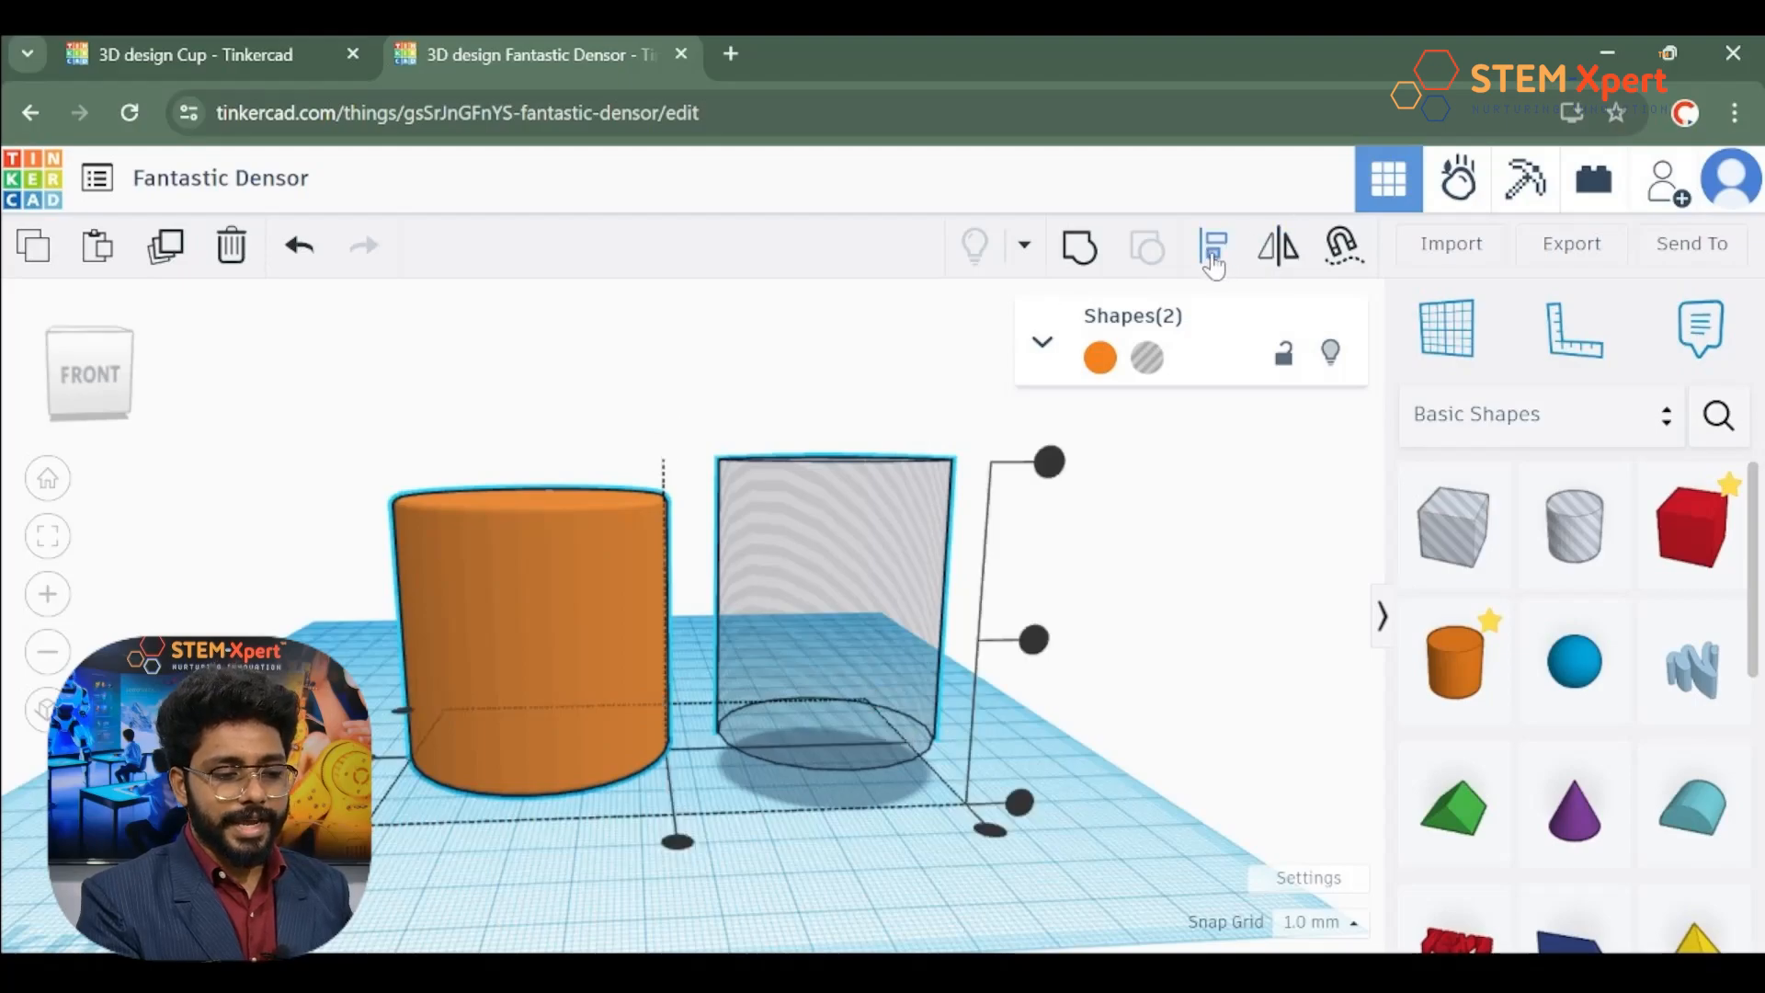
left_click(680, 840)
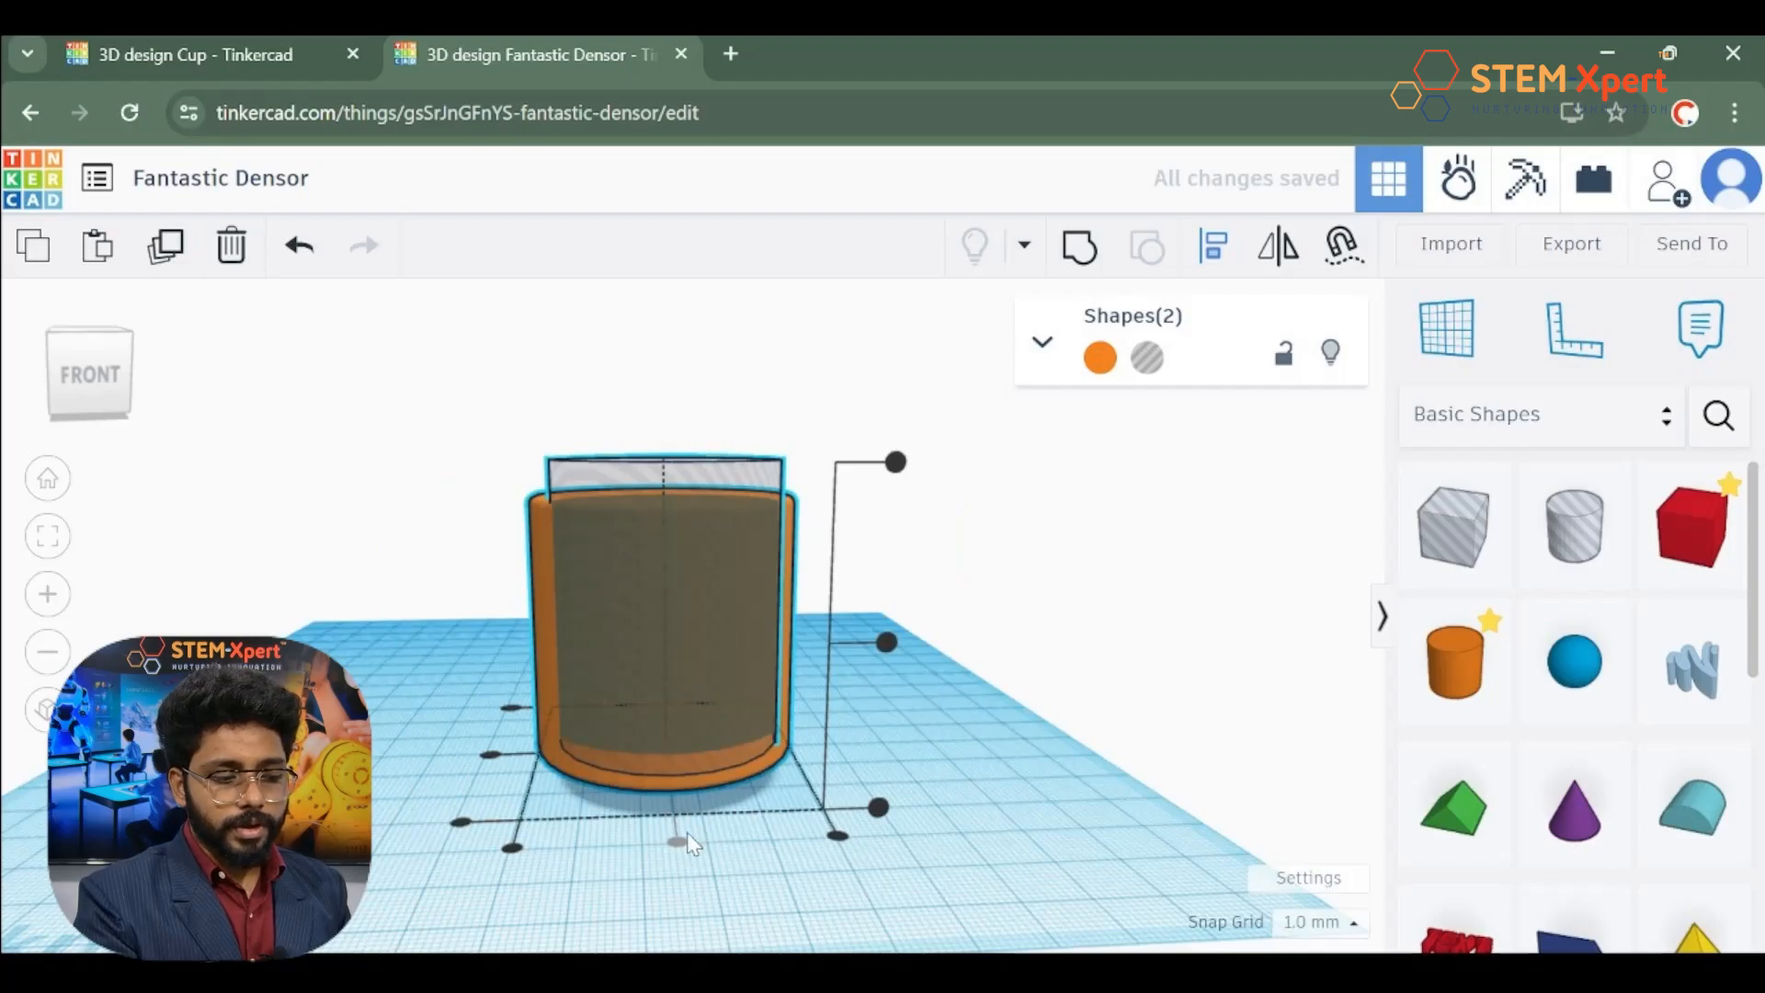
left_click(486, 758)
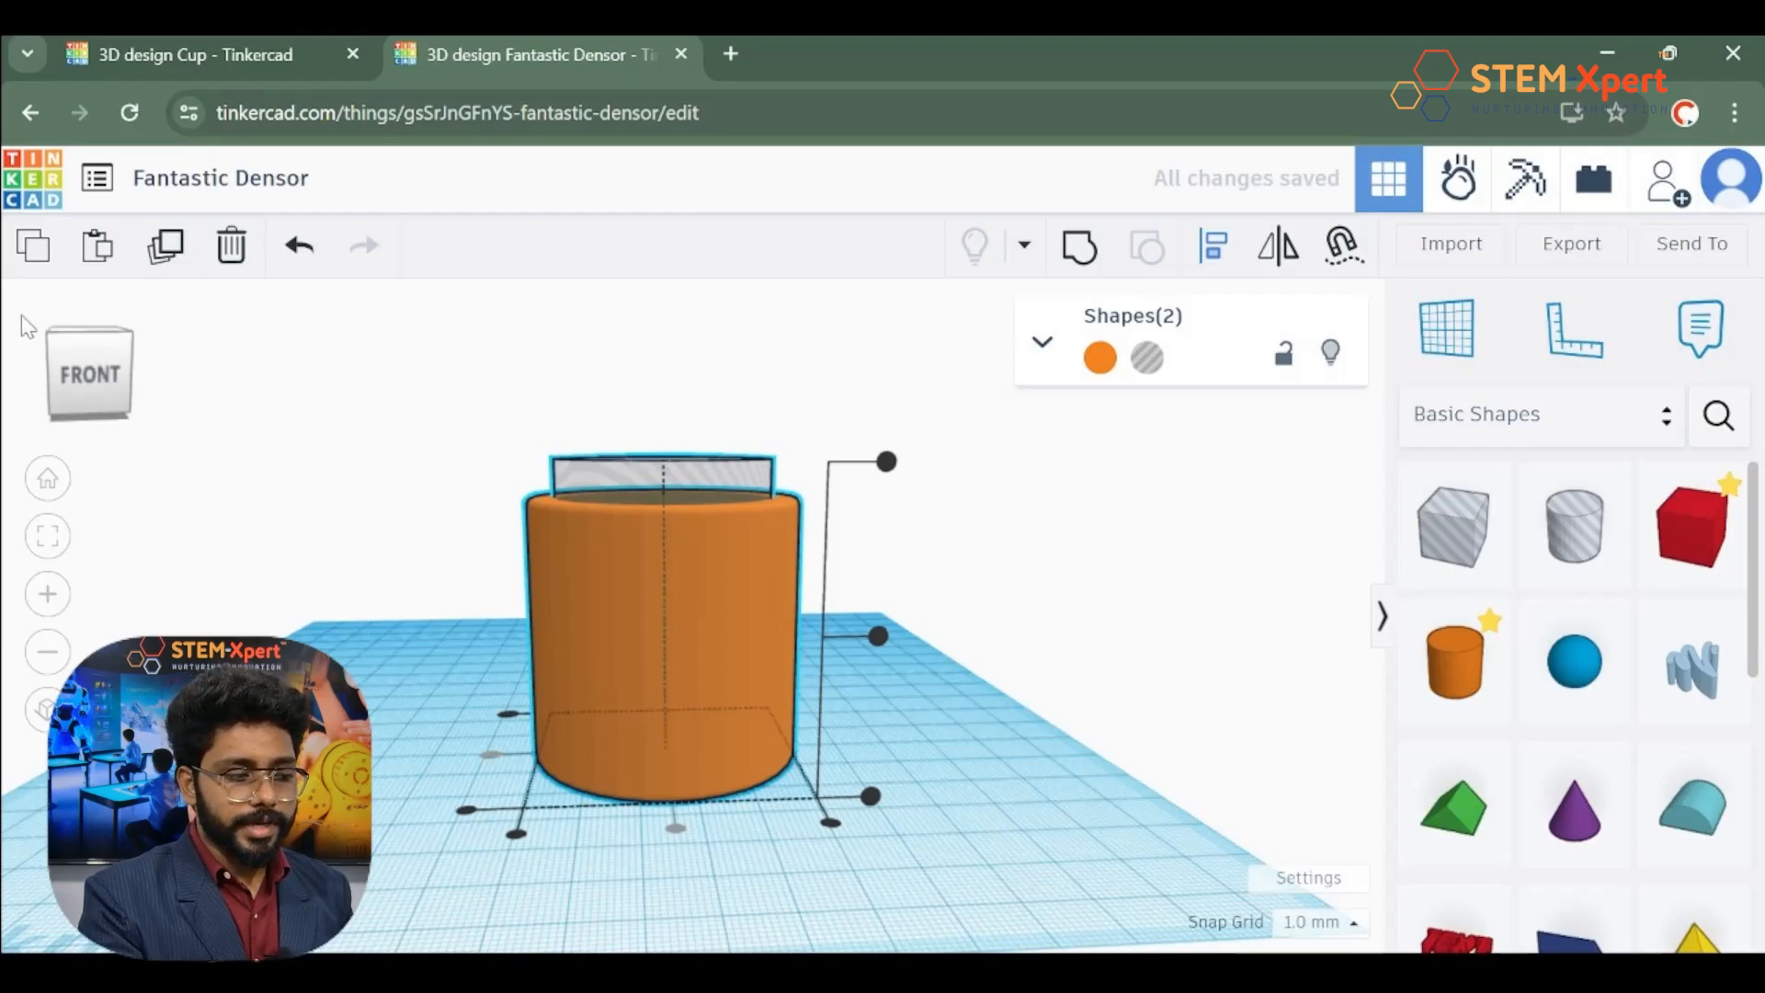
Step: Check the centring of the two cylinders in the top view and group them to hollow out the cup
left_click(103, 341)
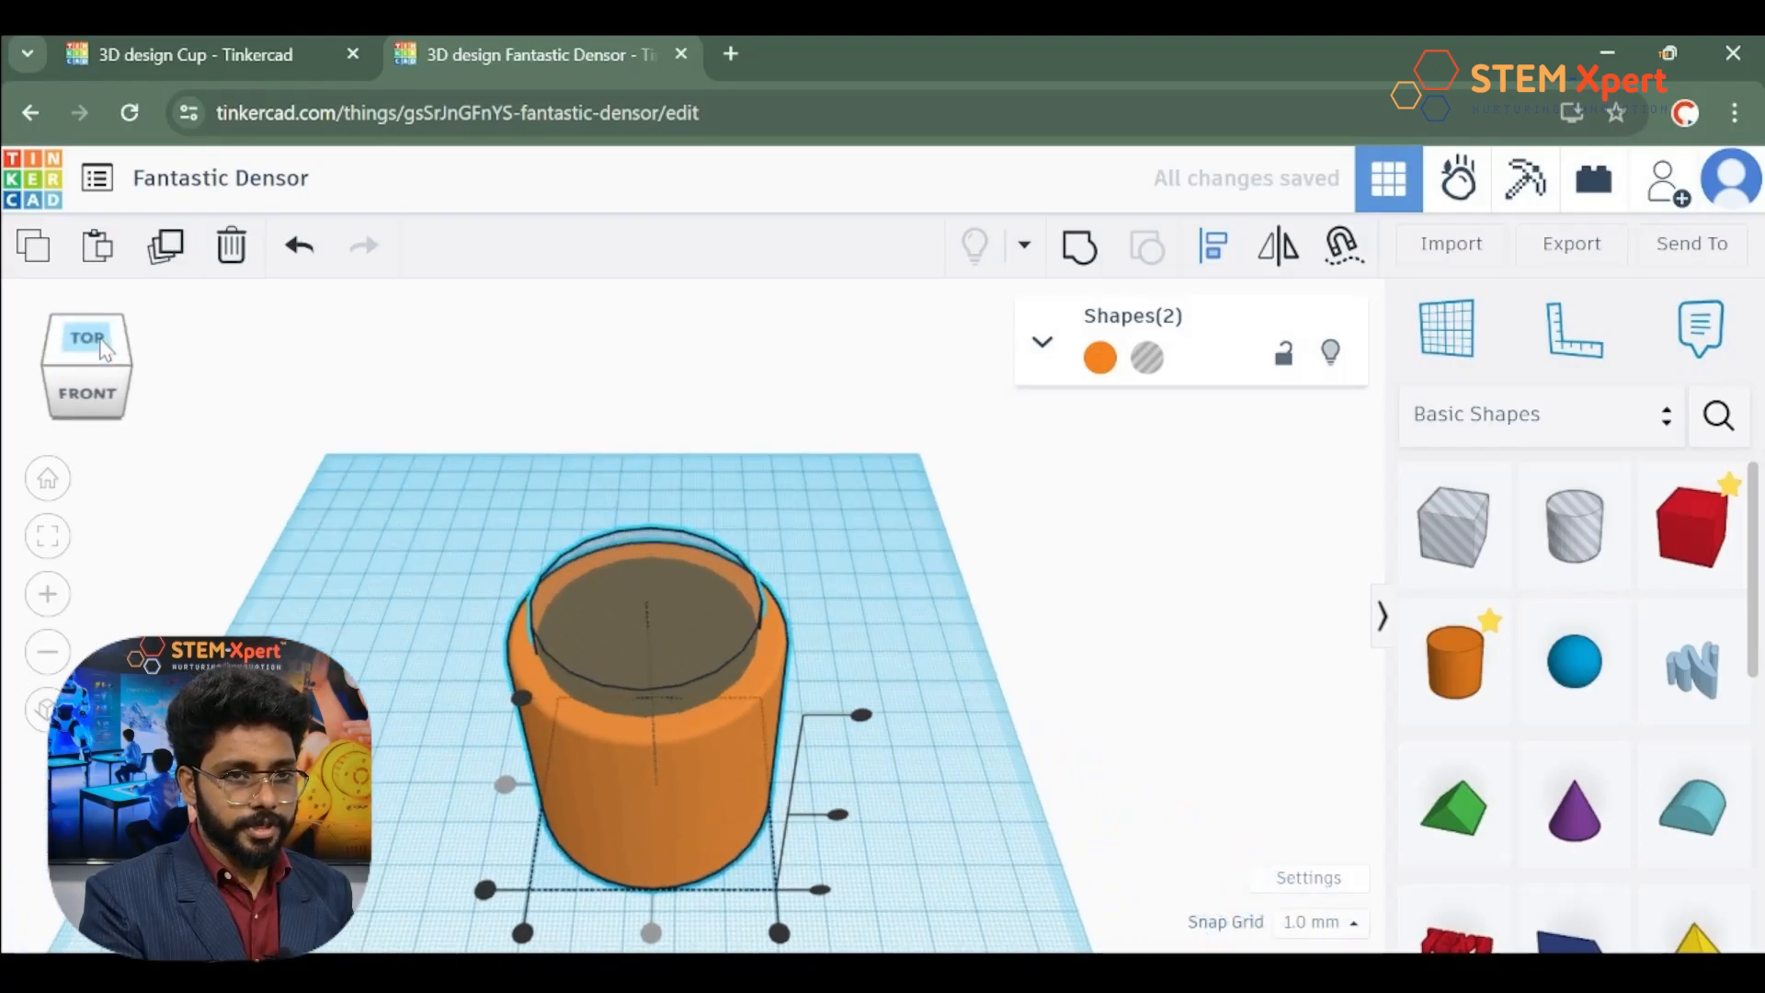
left_click(90, 340)
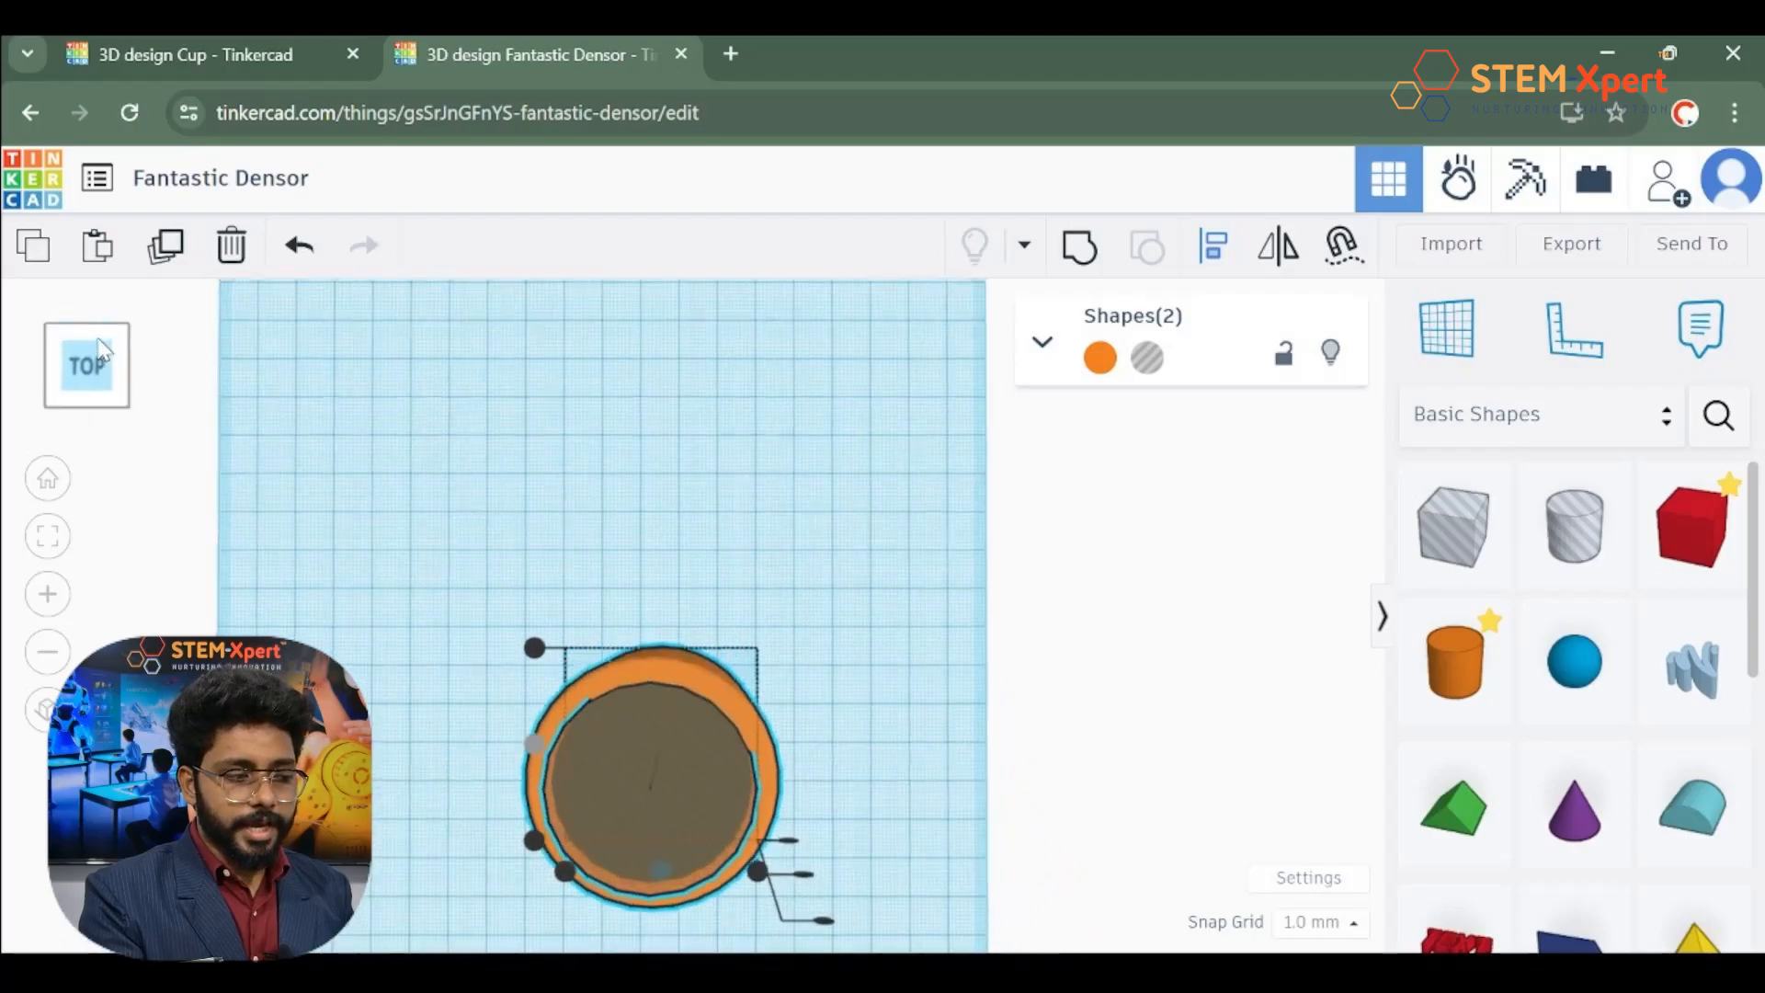
left_click(47, 538)
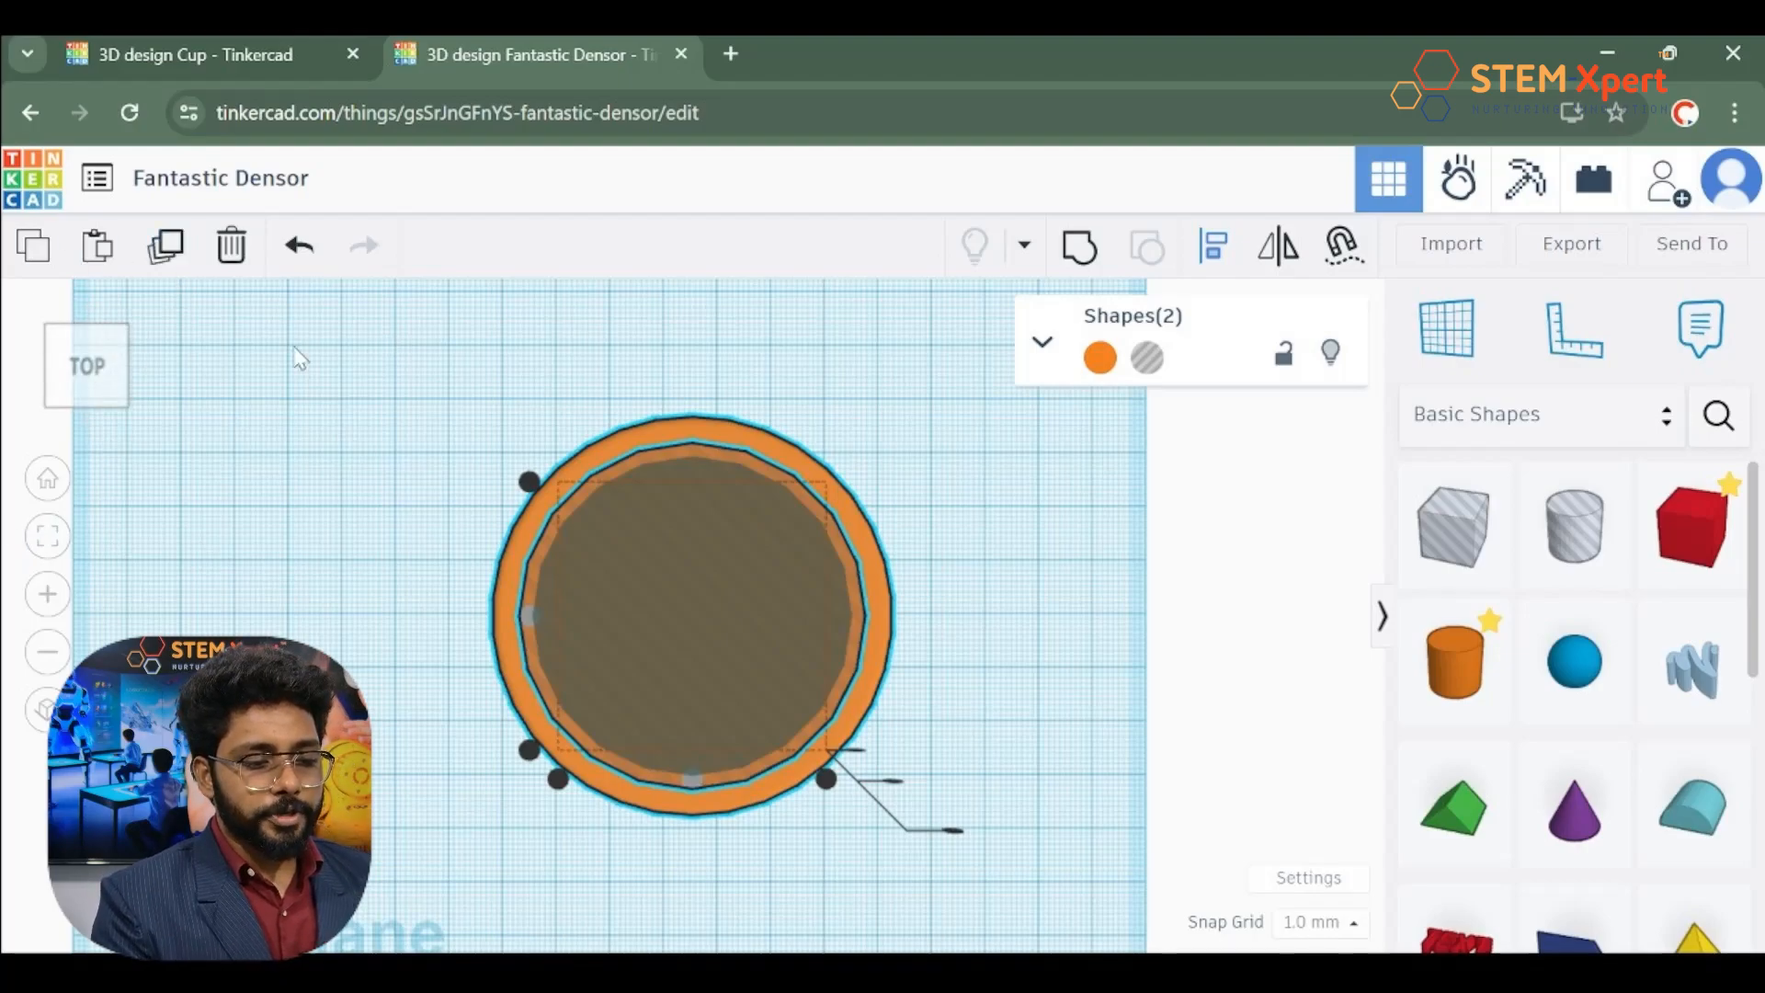
left_click(1079, 246)
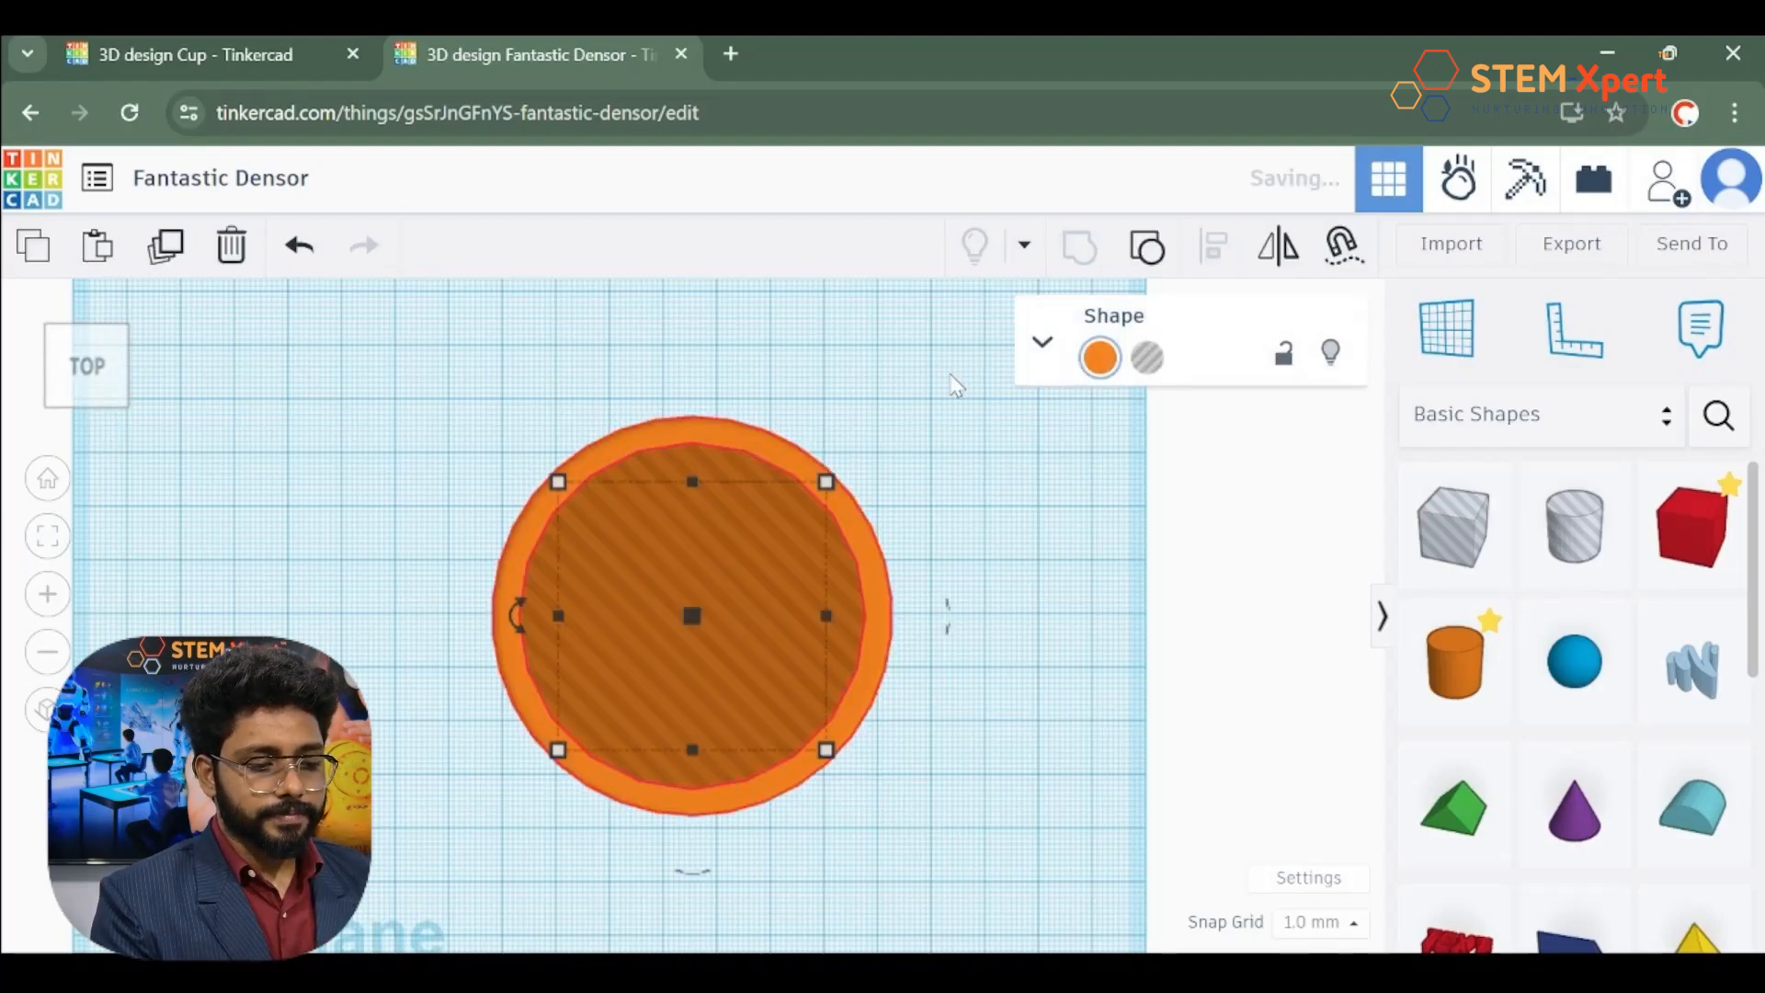
right_click_drag(947, 383, 1059, 255)
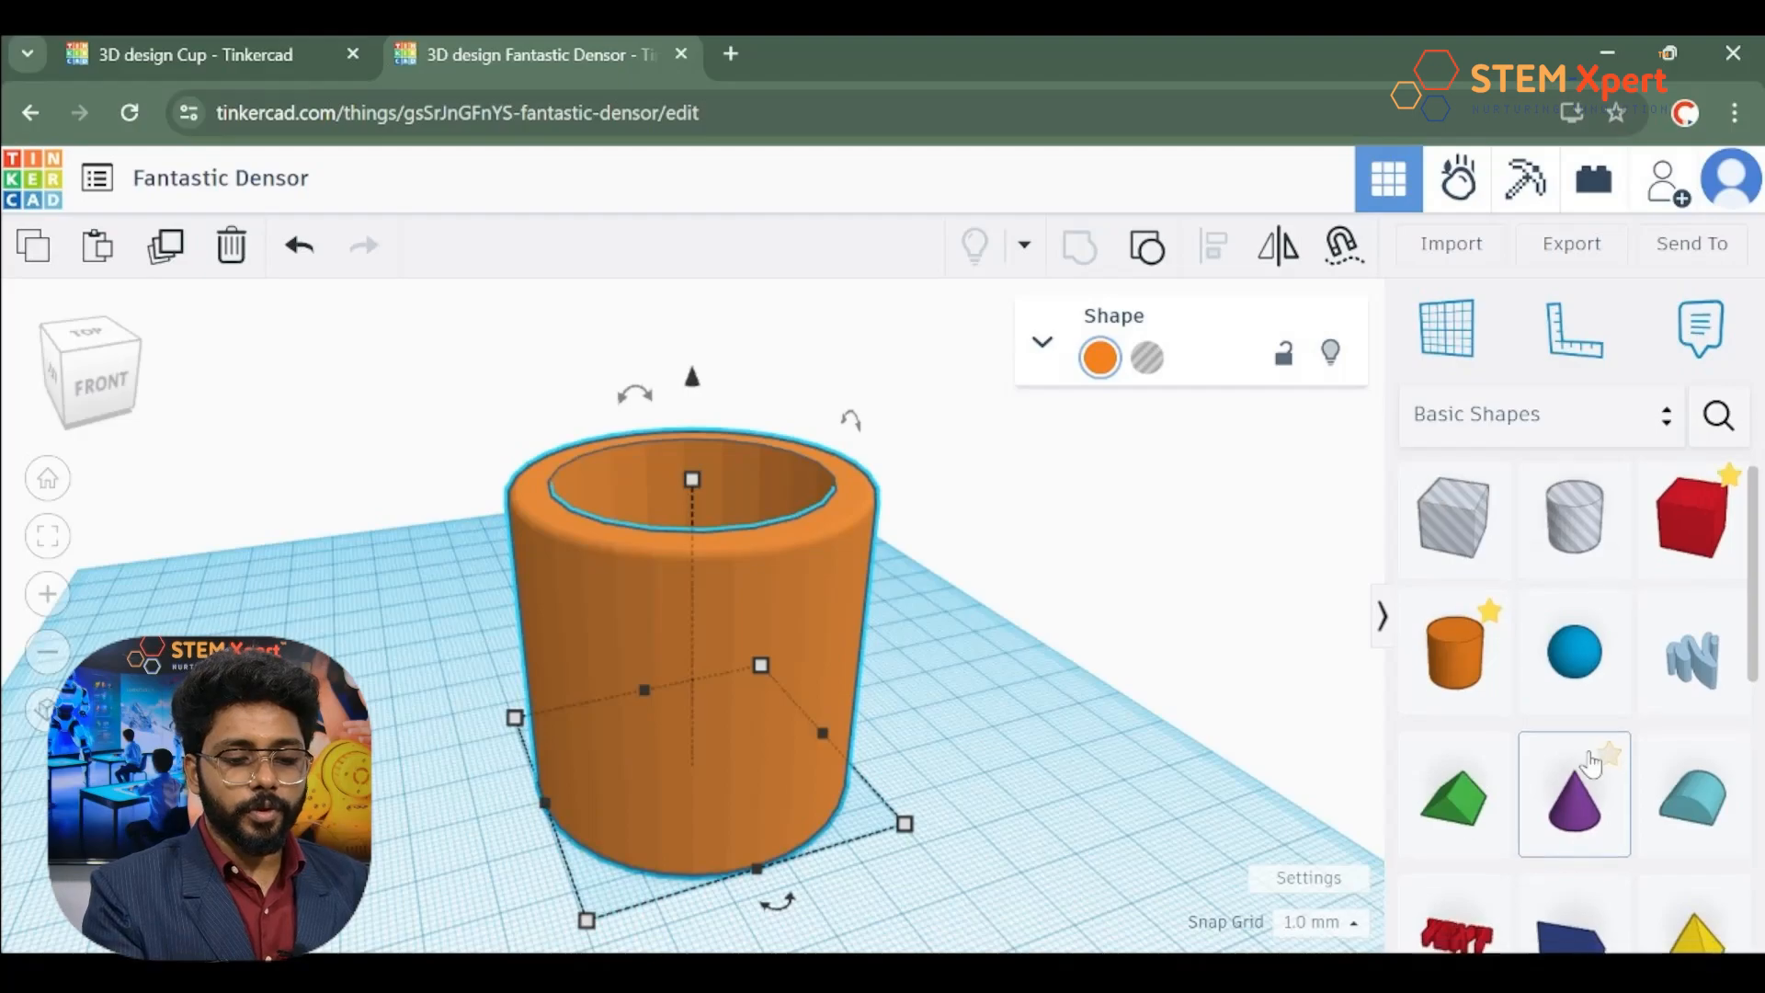
Step: Add a torus from the basic shapes to the workplane beside the cup
scroll(1591, 763, "down", 5)
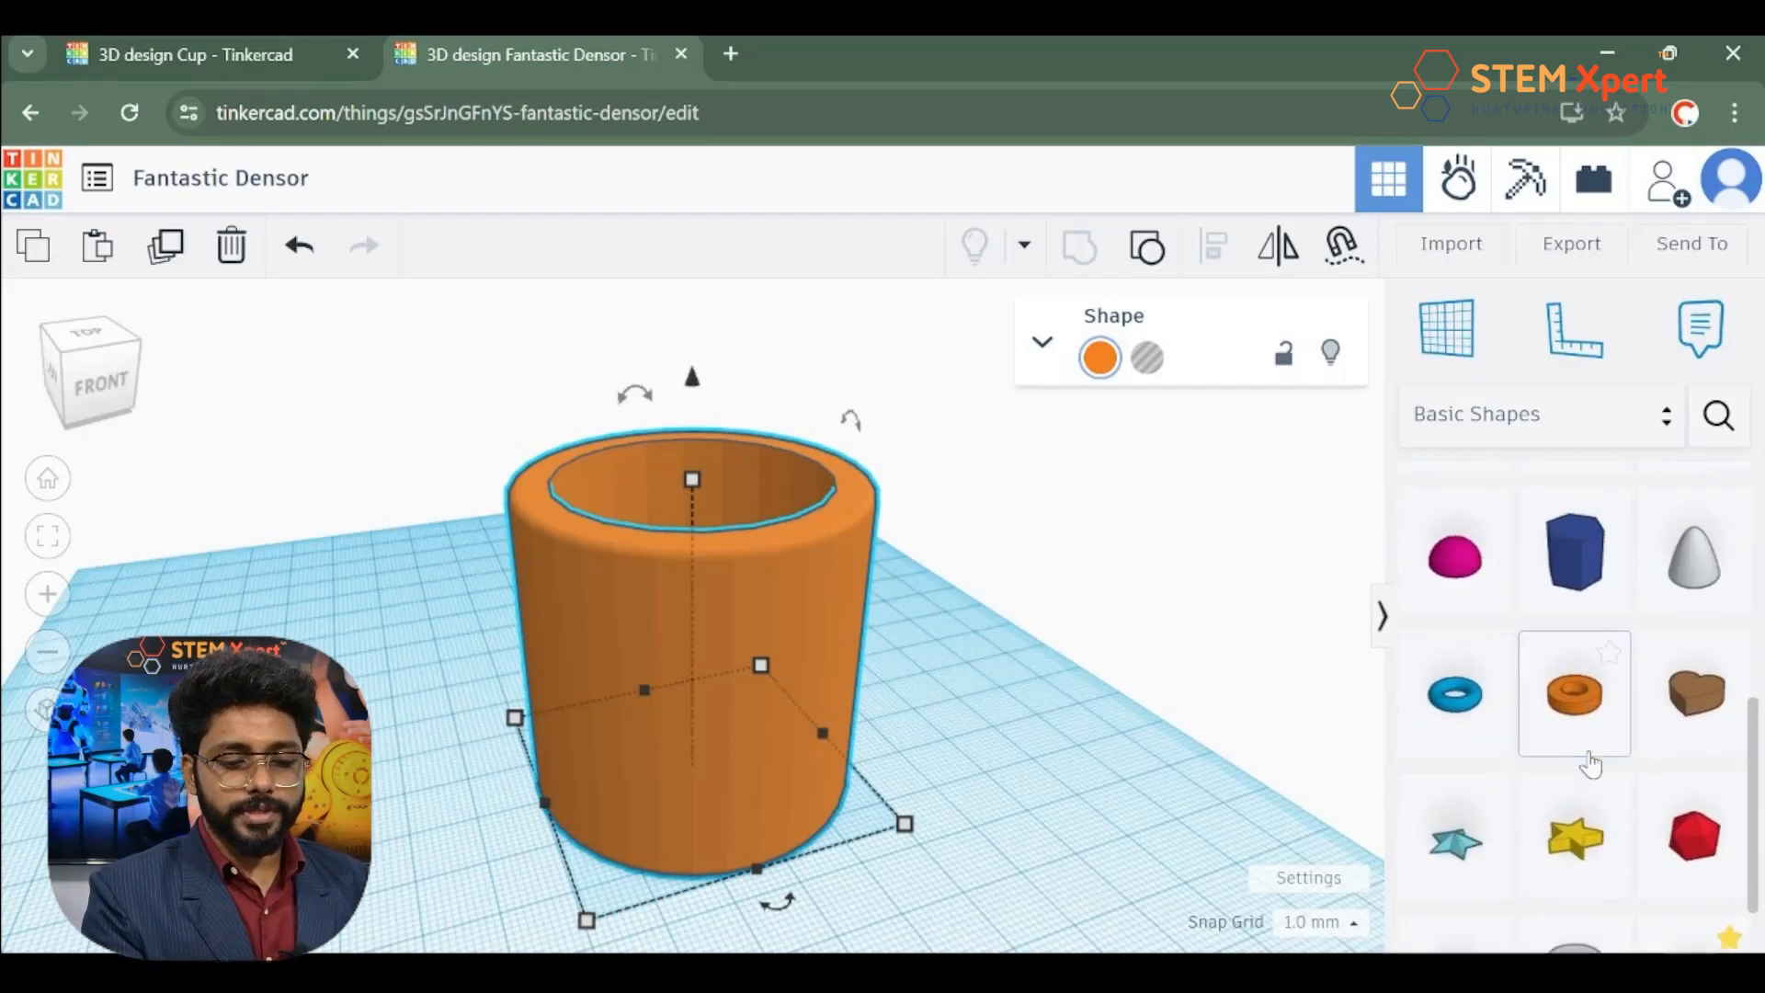
left_click(1462, 697)
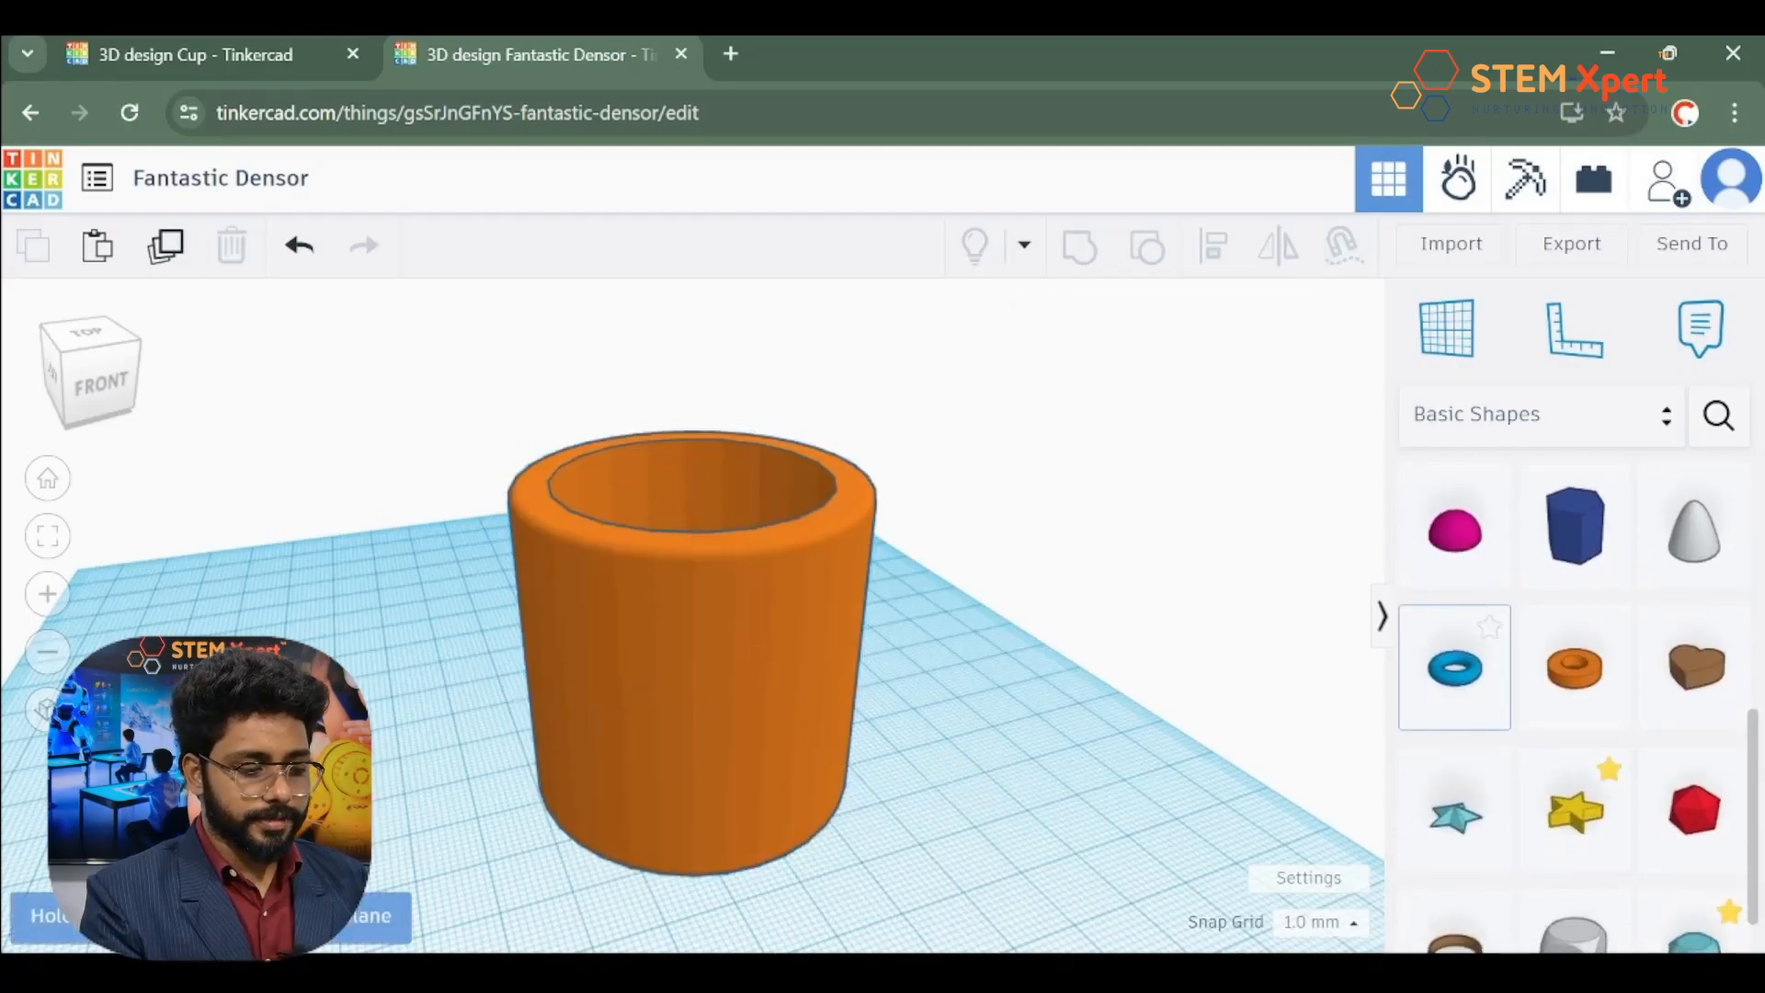
left_click(253, 676)
right_click_drag(276, 635, 345, 586)
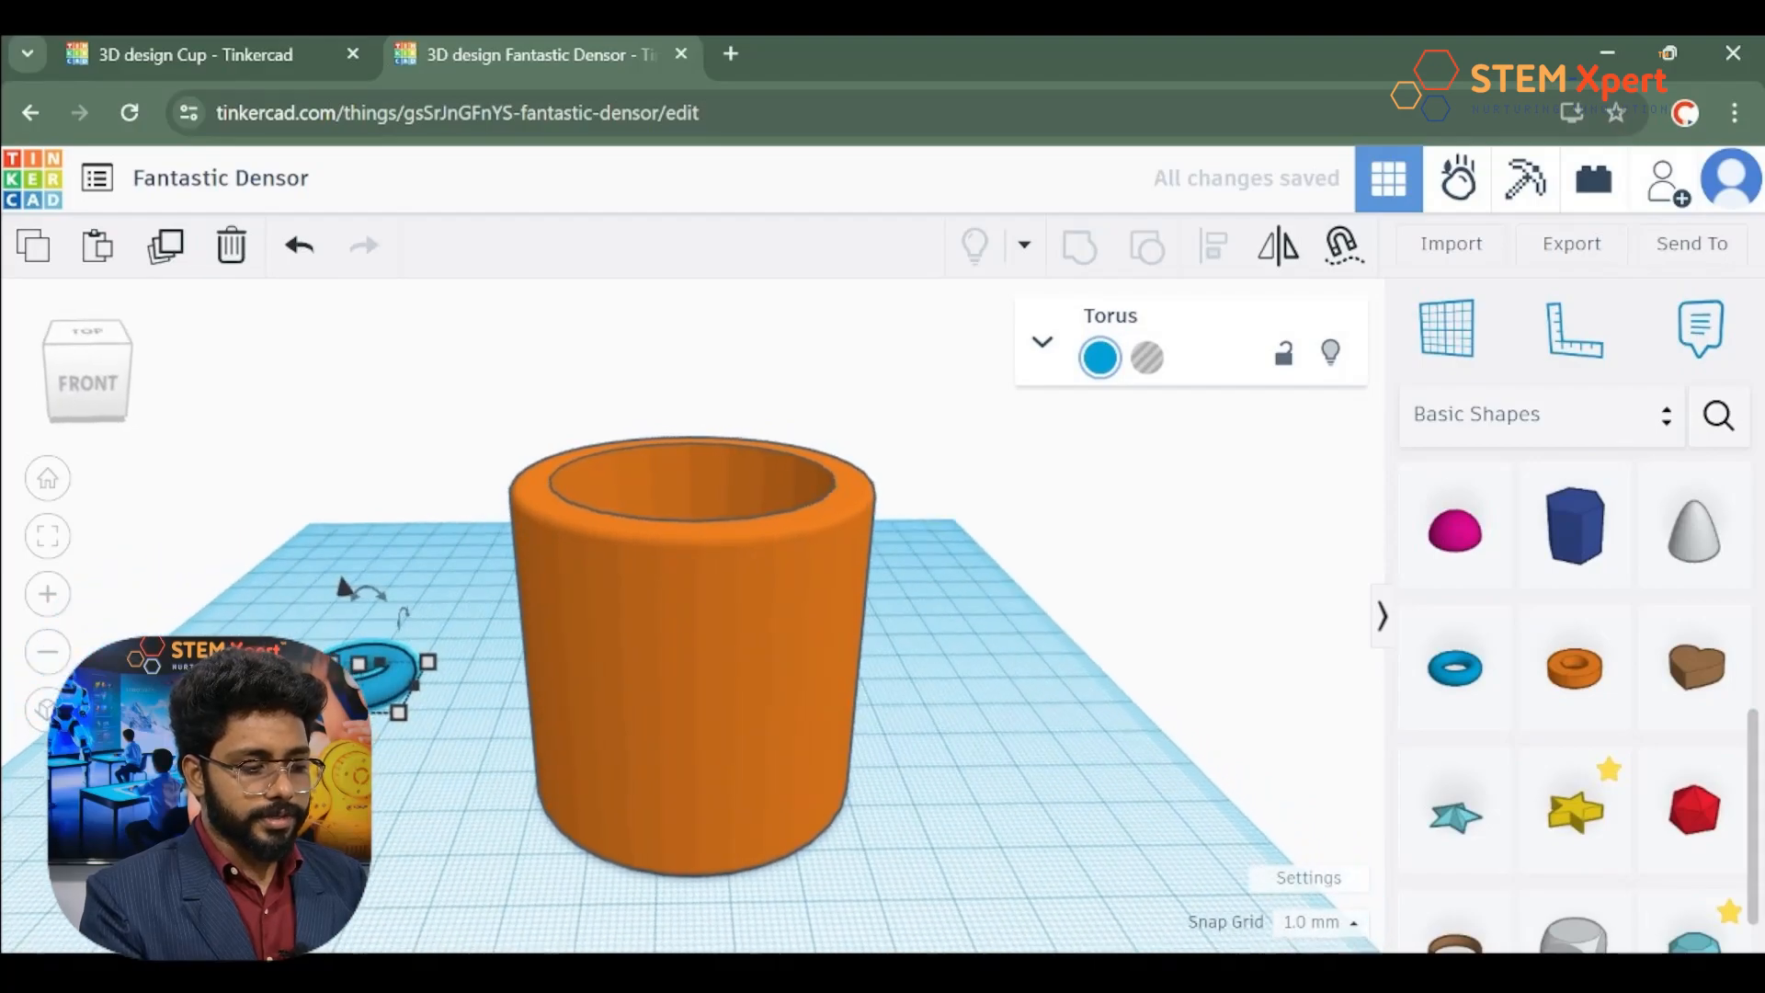
Step: Move the torus 8 mm across toward the cup and 27 mm toward the front of the workplane
left_click(47, 486)
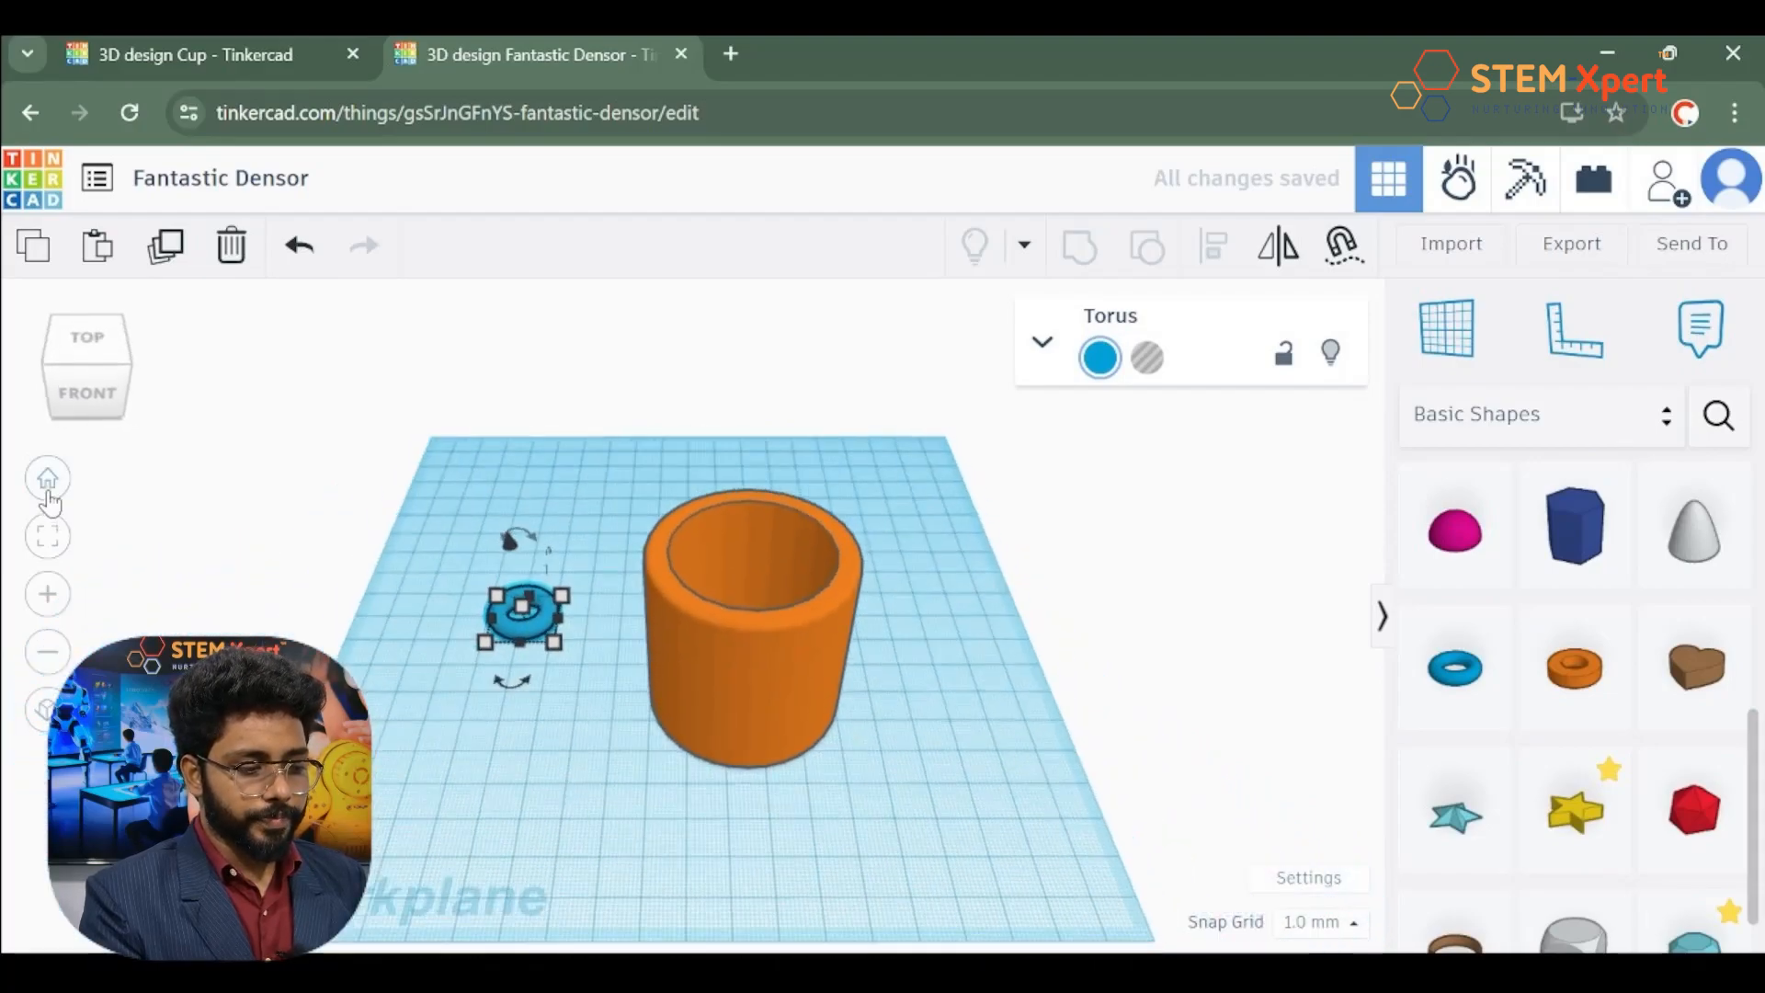
scroll(538, 623, "up", 1)
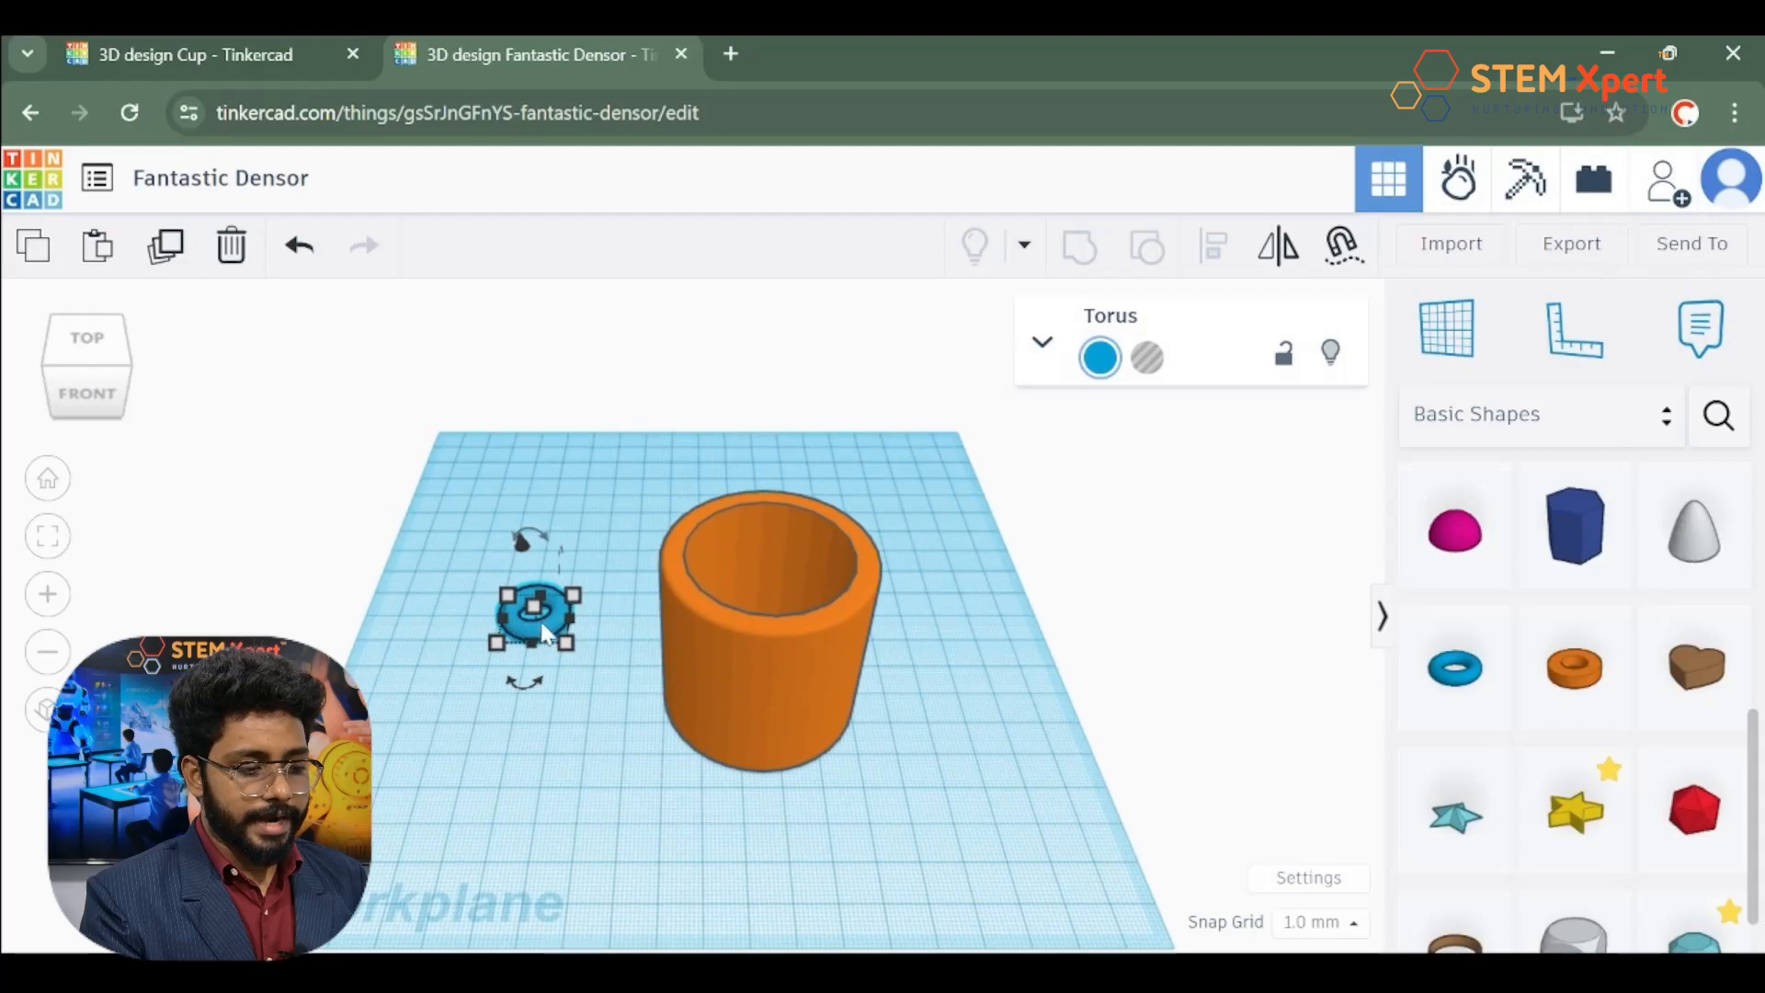
left_click_drag(563, 633, 561, 708)
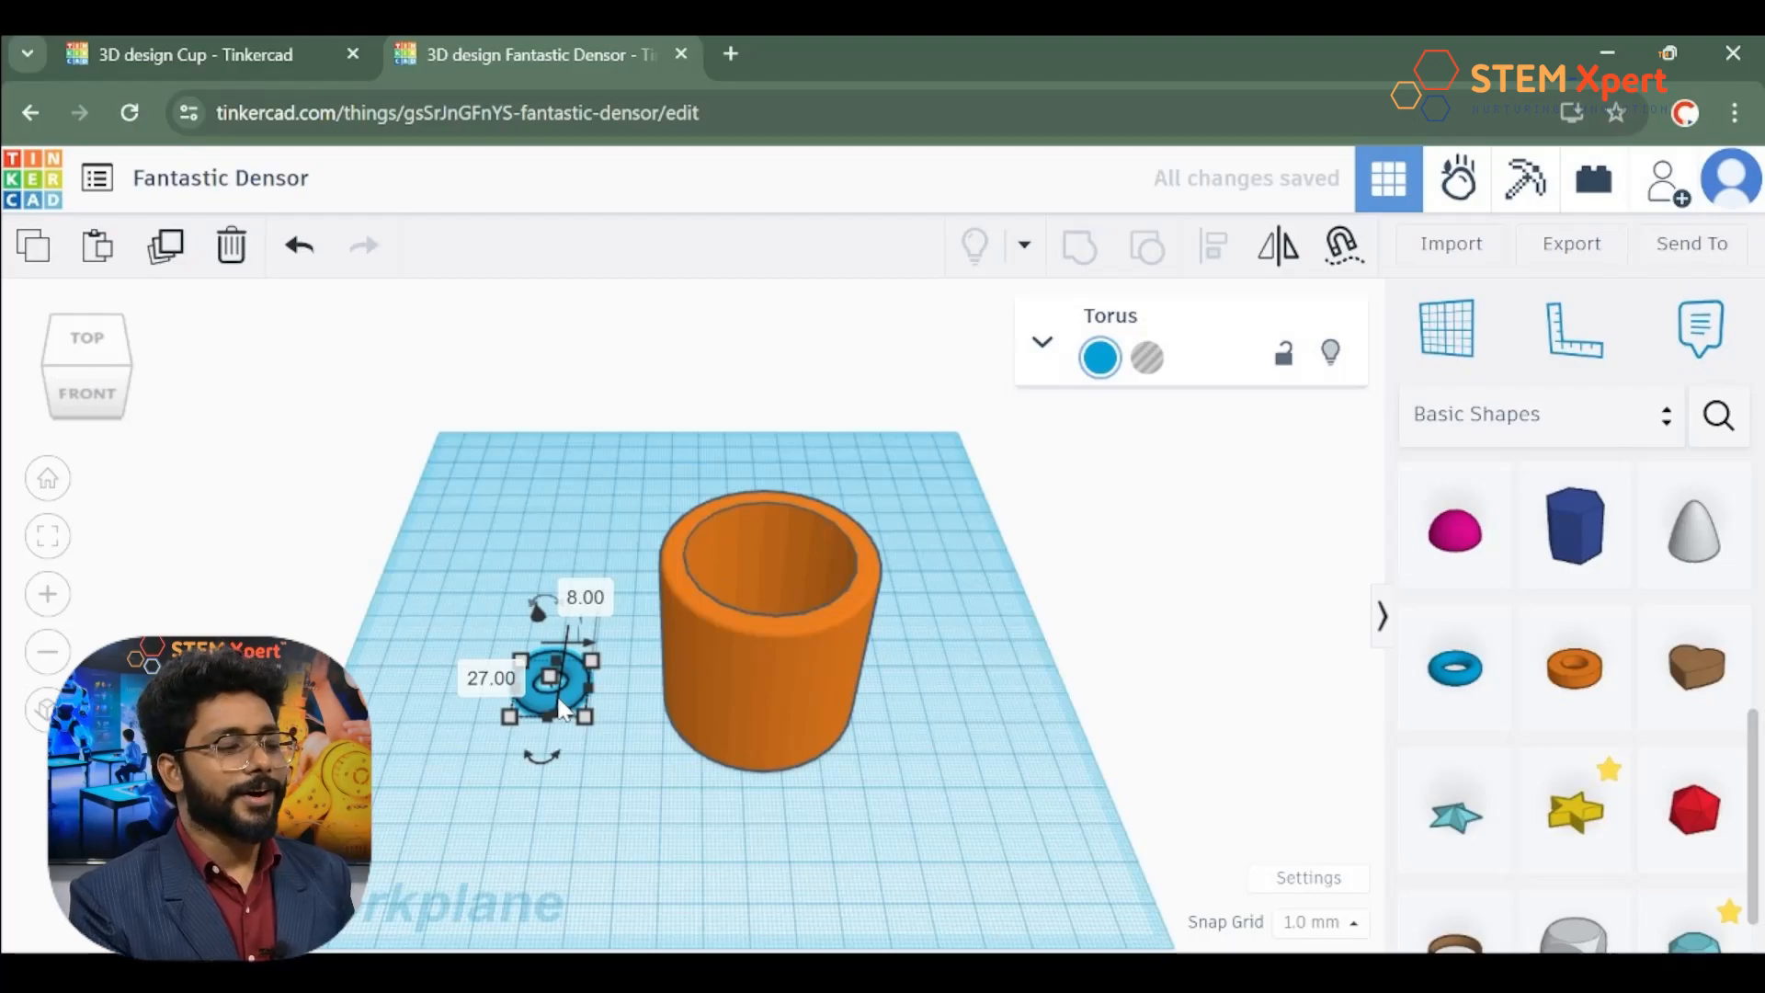
left_click(819, 582)
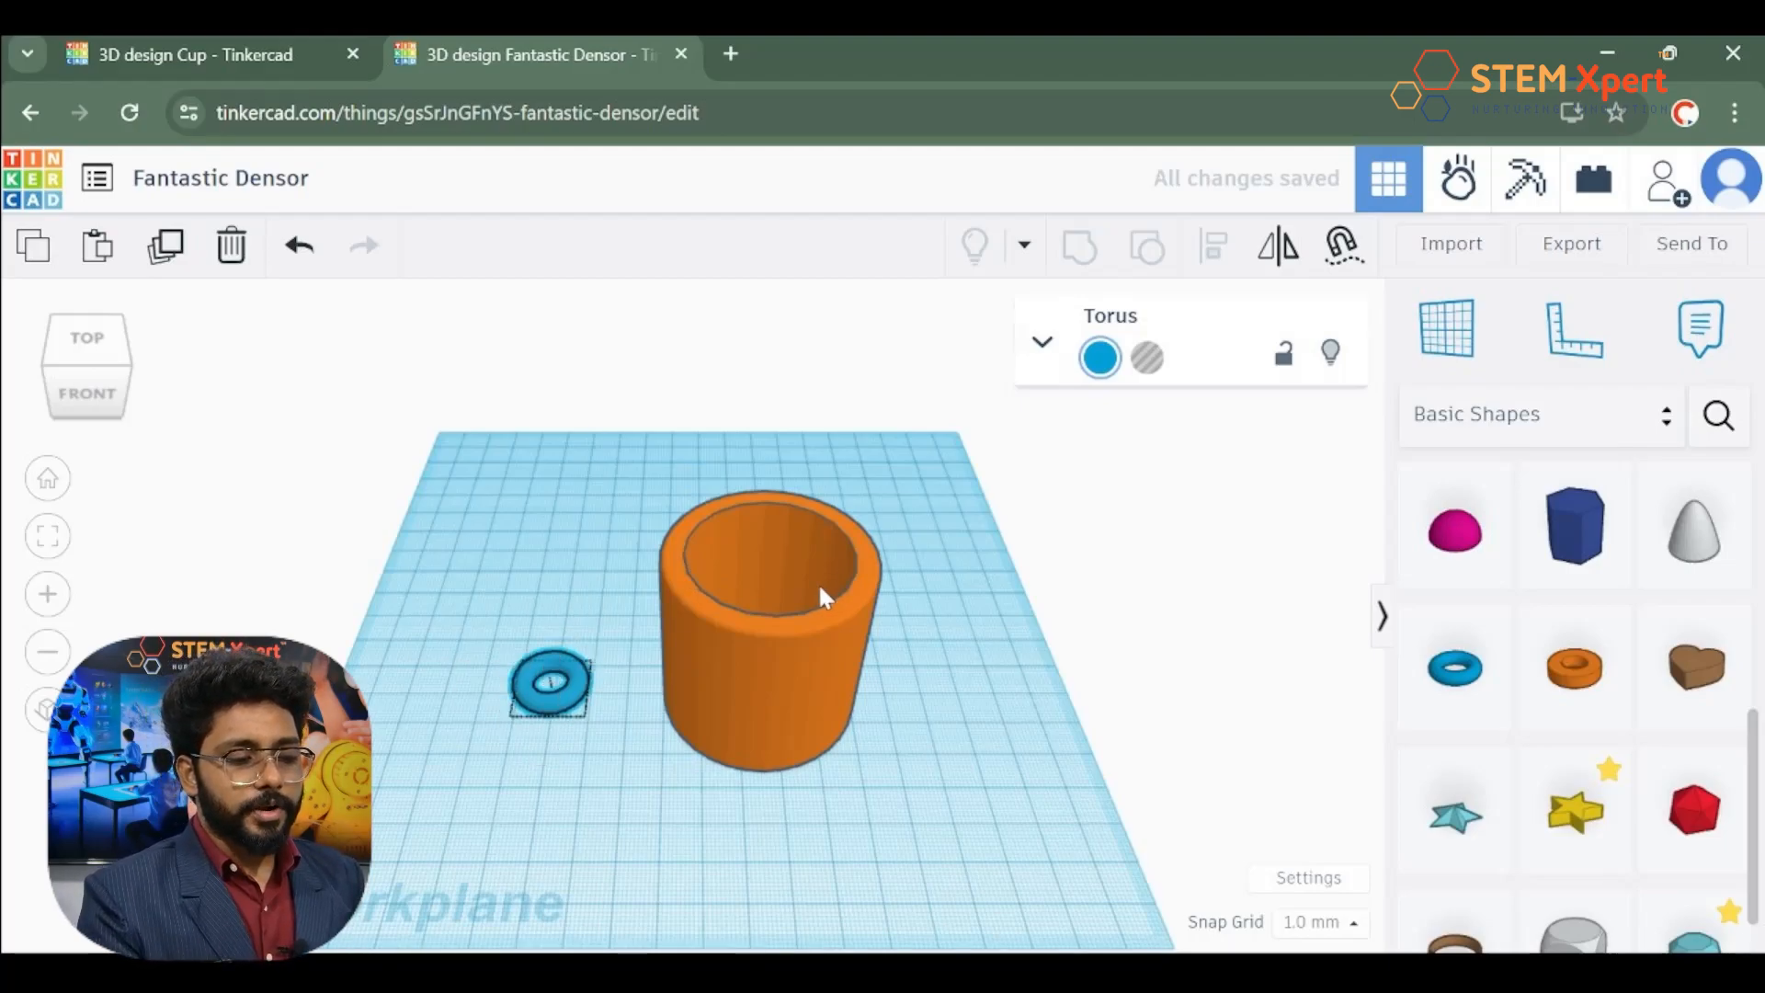
left_click(557, 708)
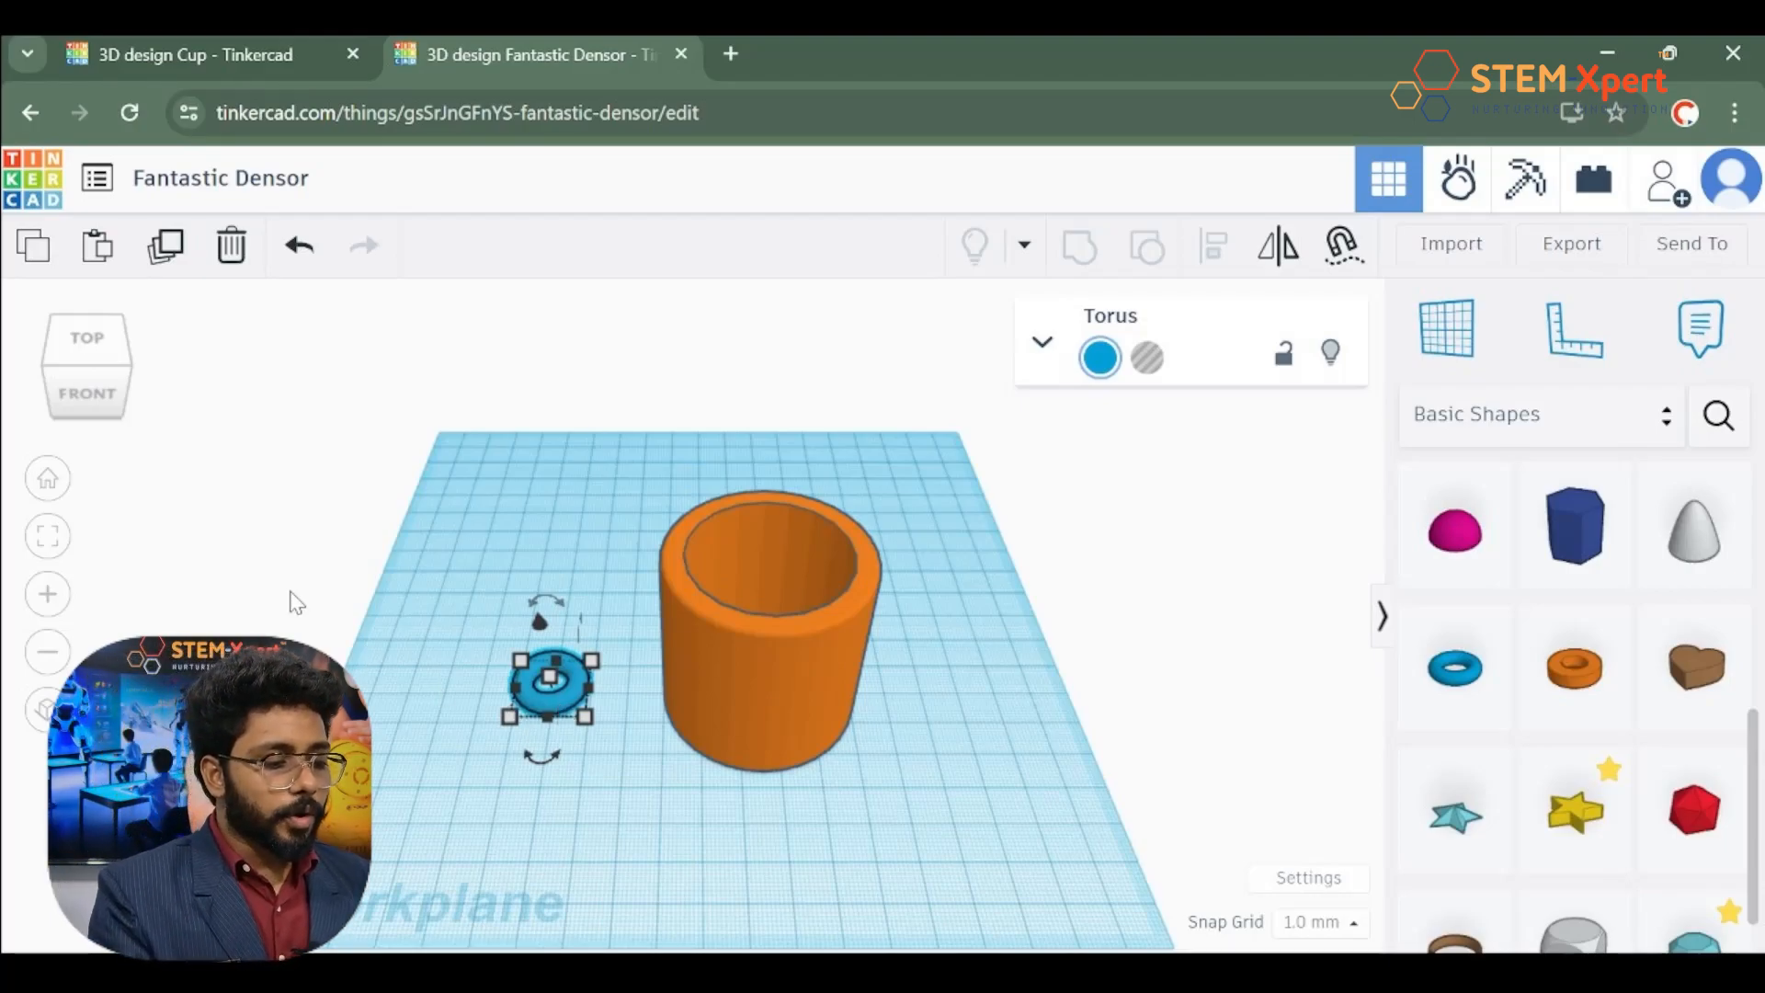
Step: Try rotating the torus 90° upright in the front view, and undo the rotation
left_click(55, 542)
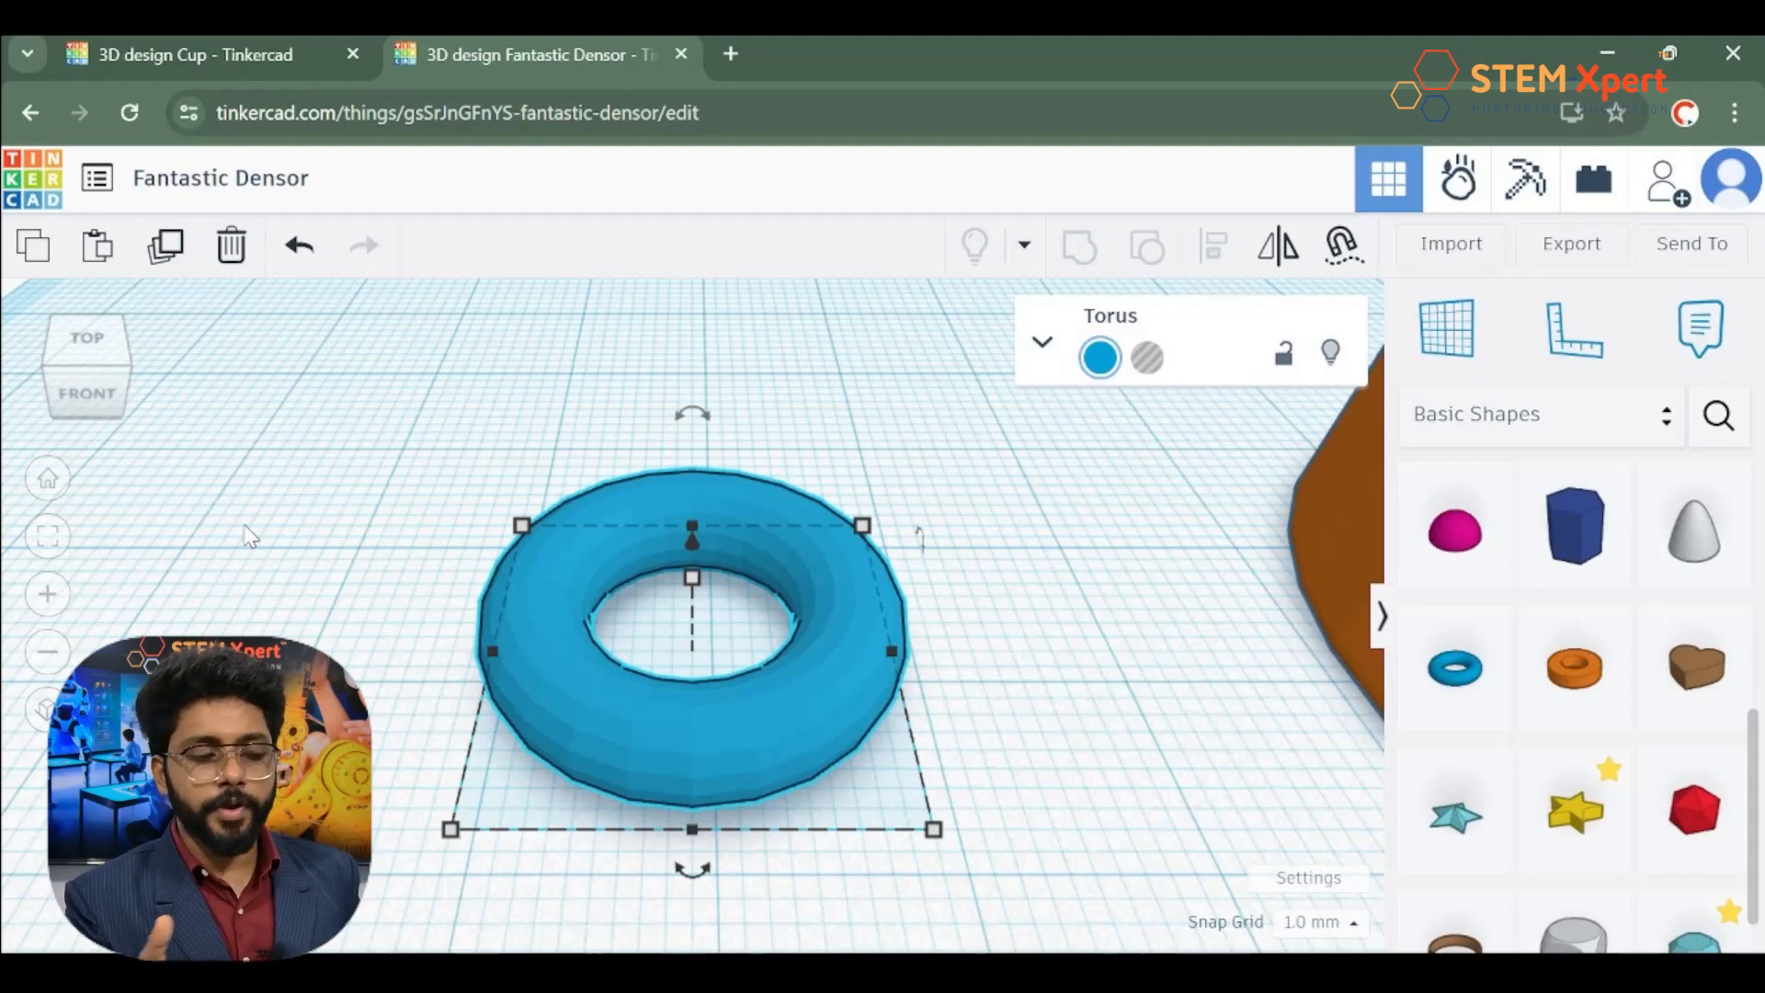
right_click_drag(247, 537, 258, 431)
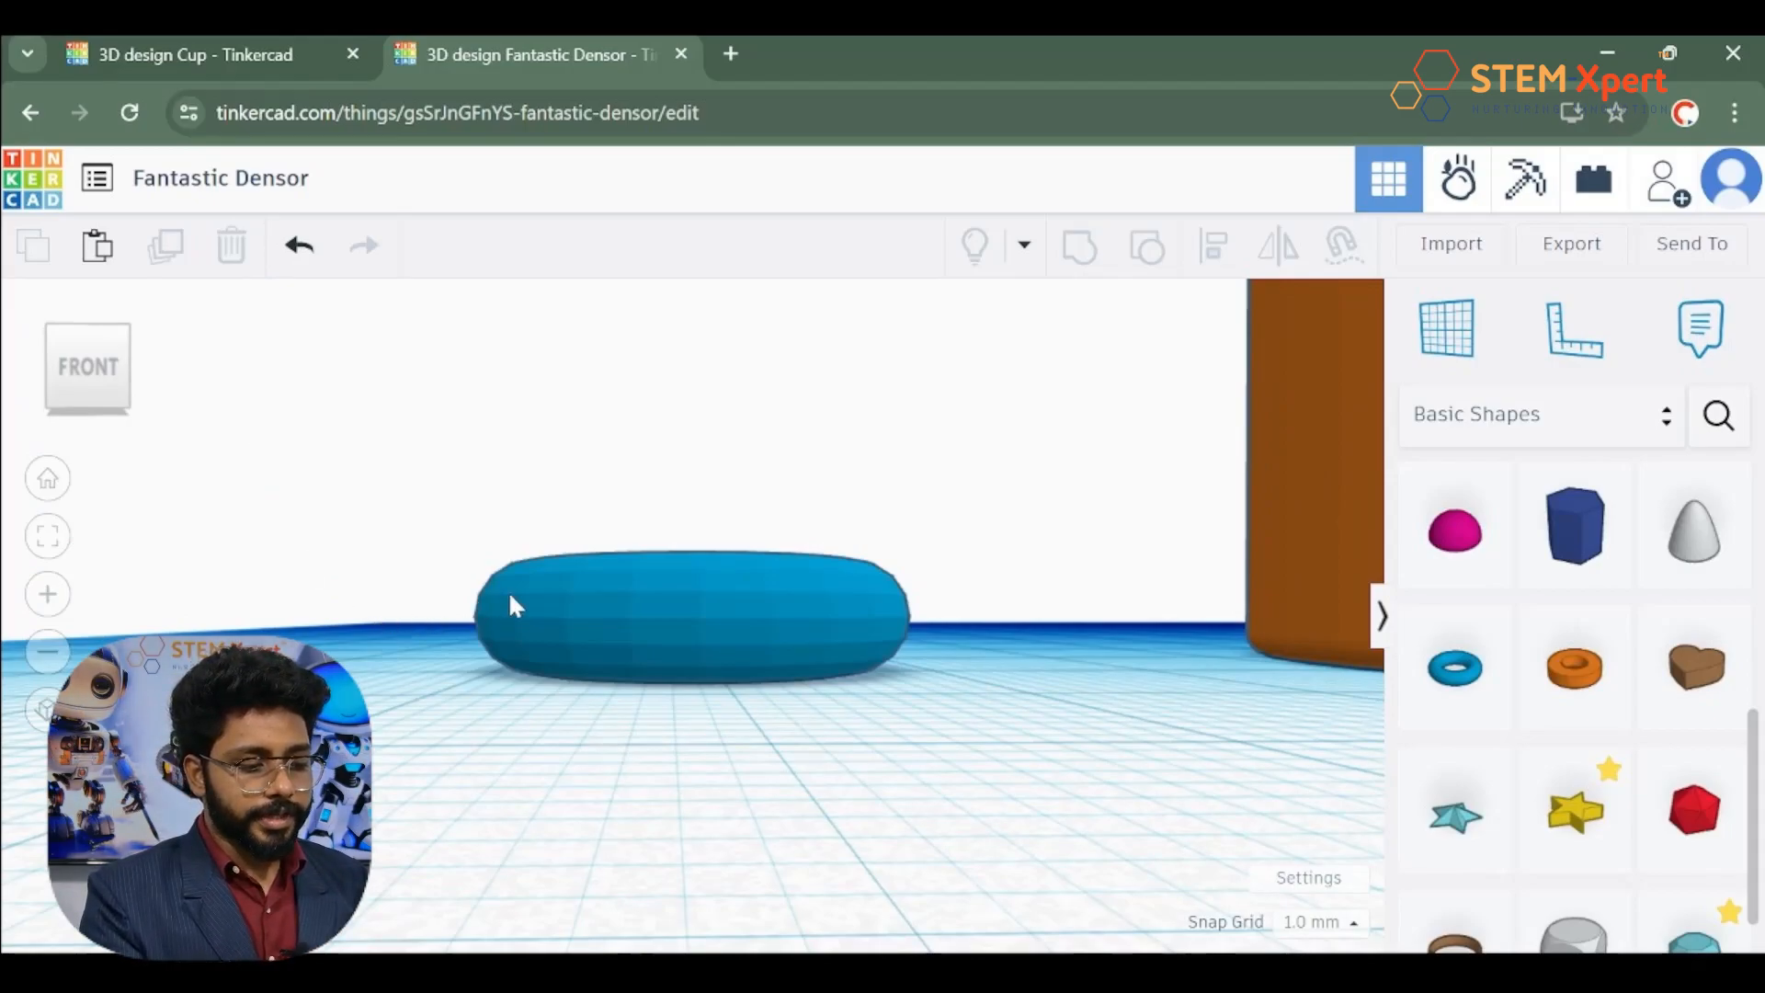
left_click(604, 618)
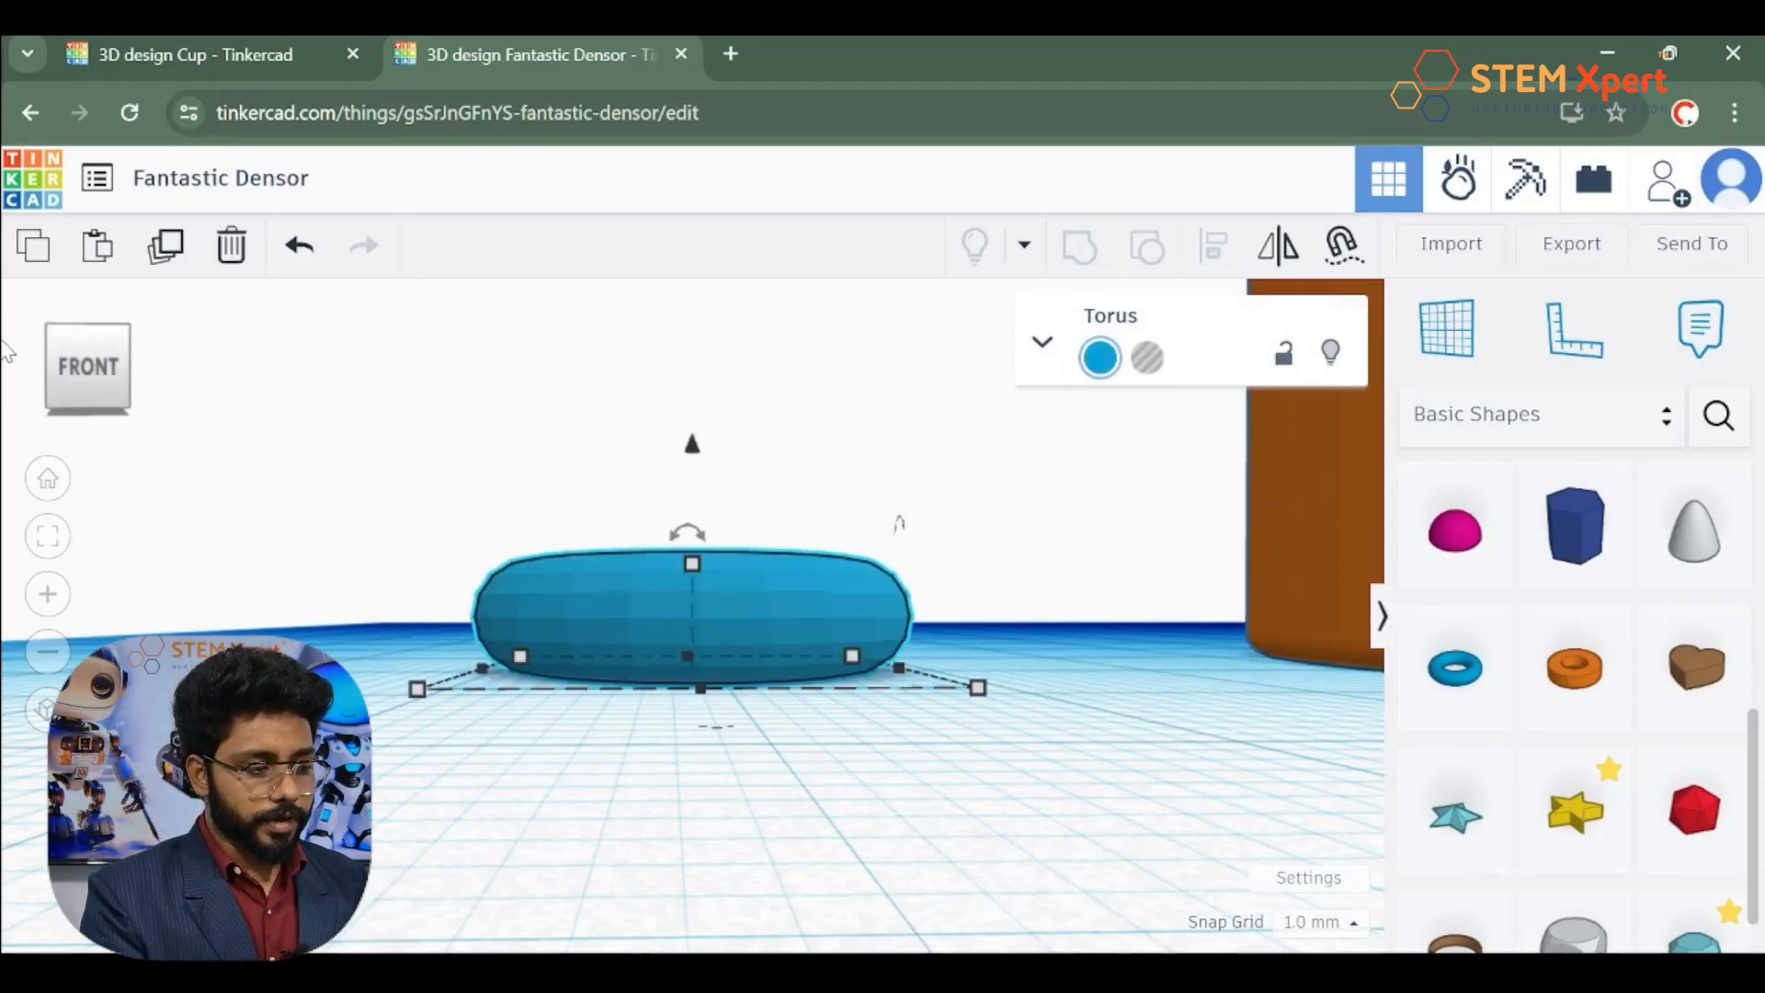
left_click(85, 368)
mouse_move(691, 536)
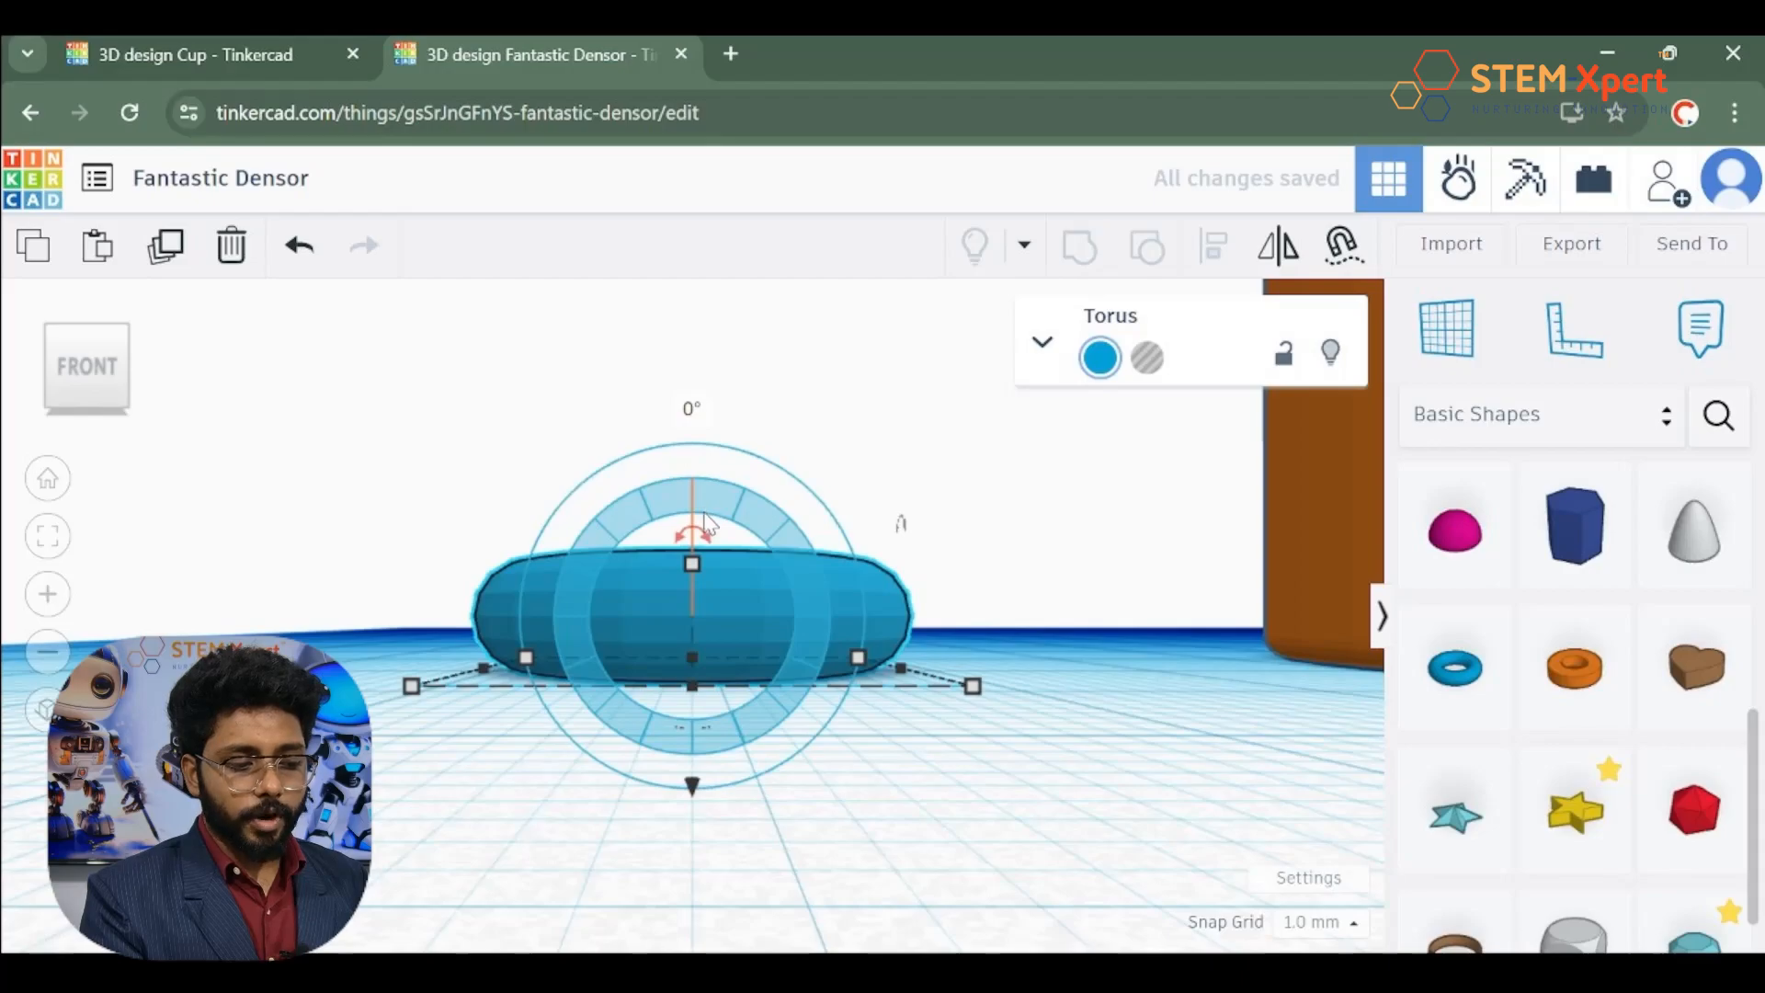
scroll(707, 522, "down", 3)
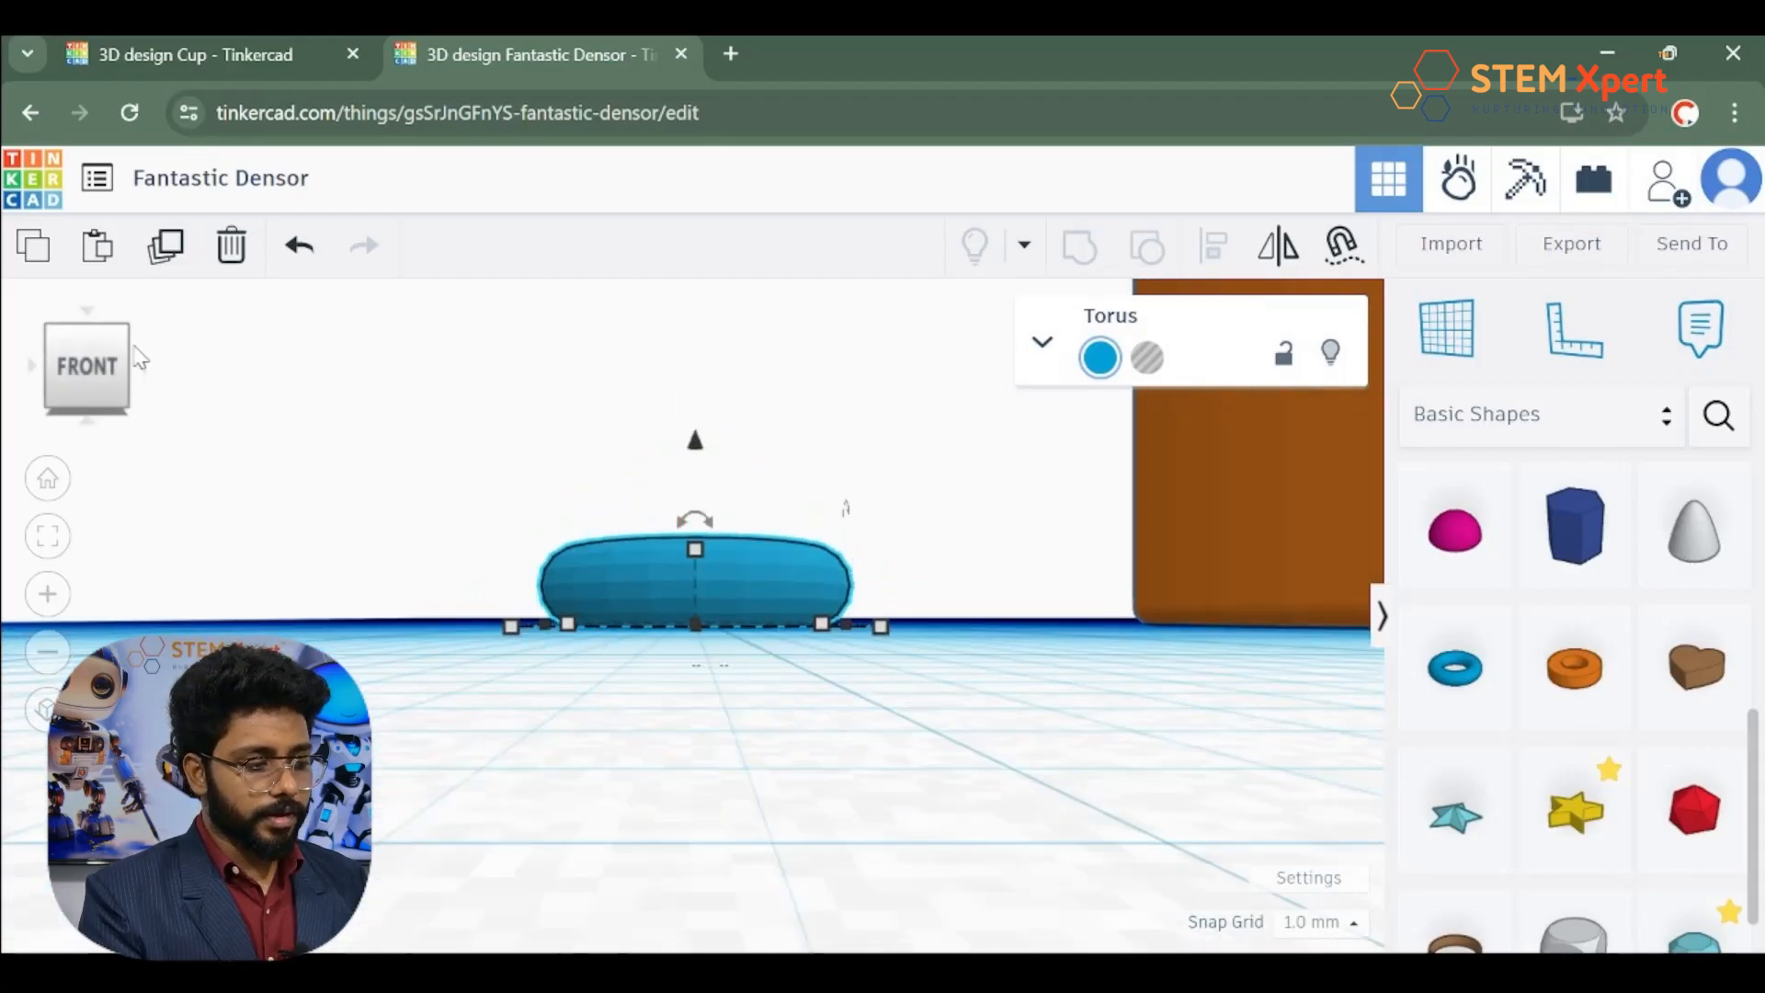
scroll(134, 348, "down", 2)
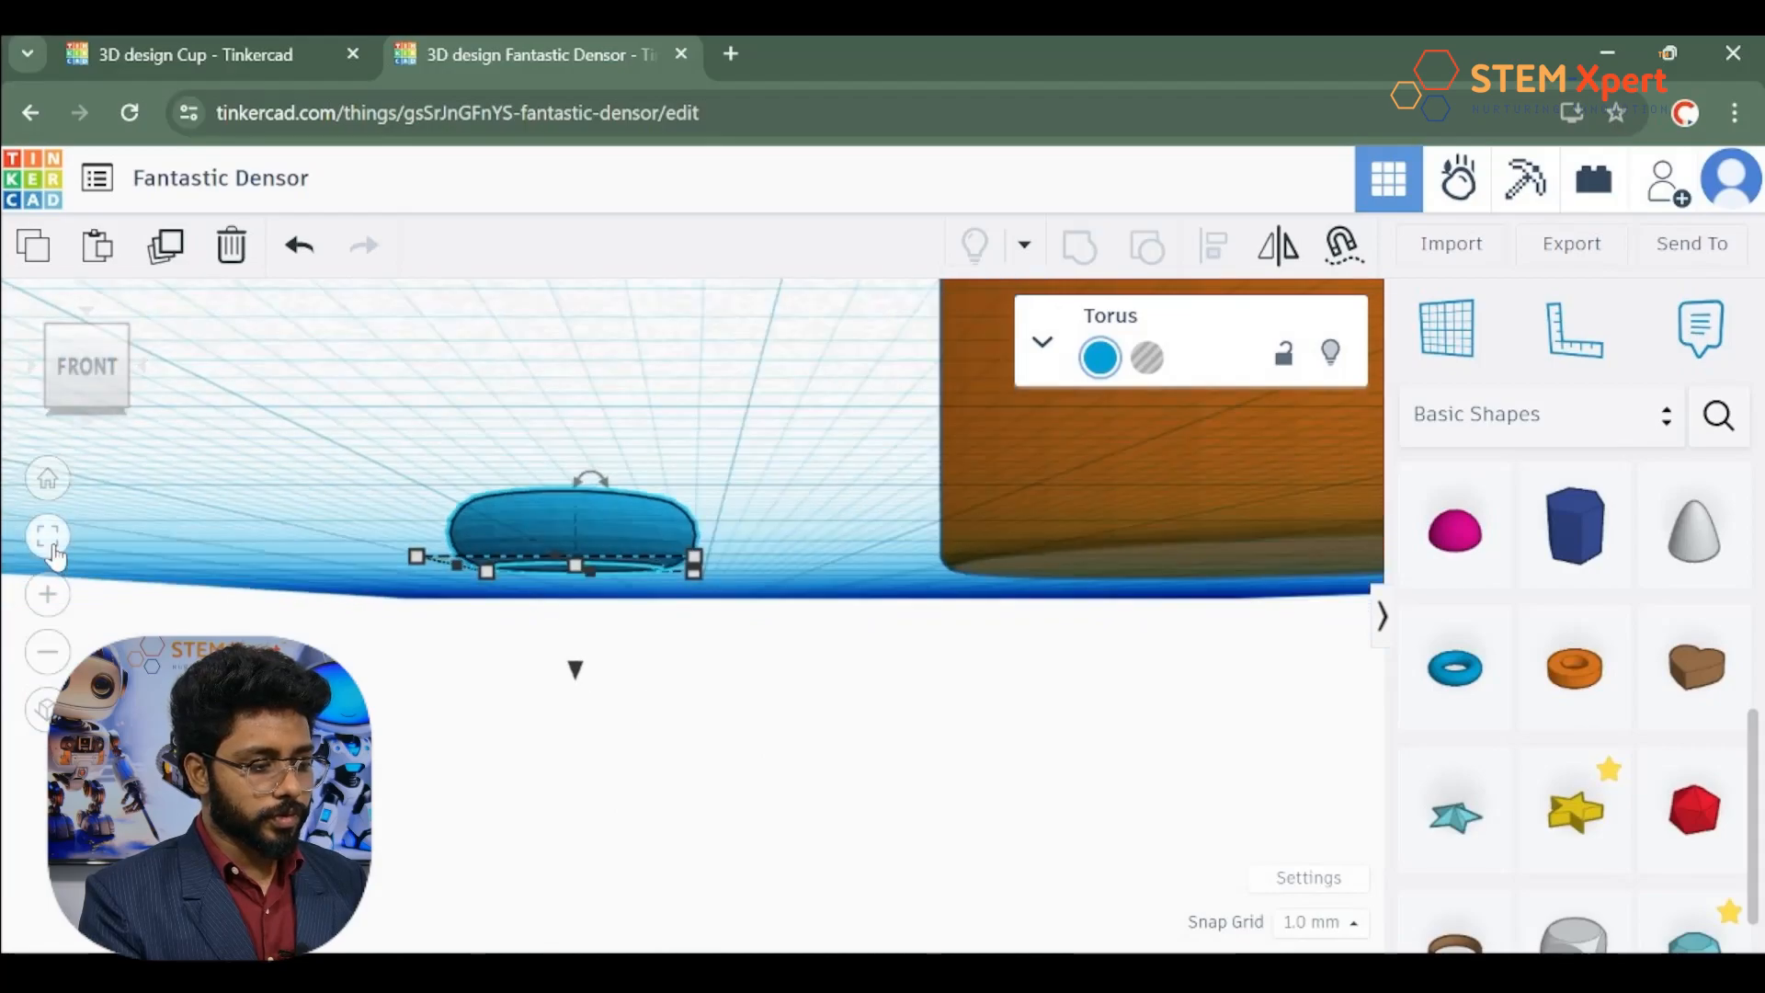
left_click(47, 536)
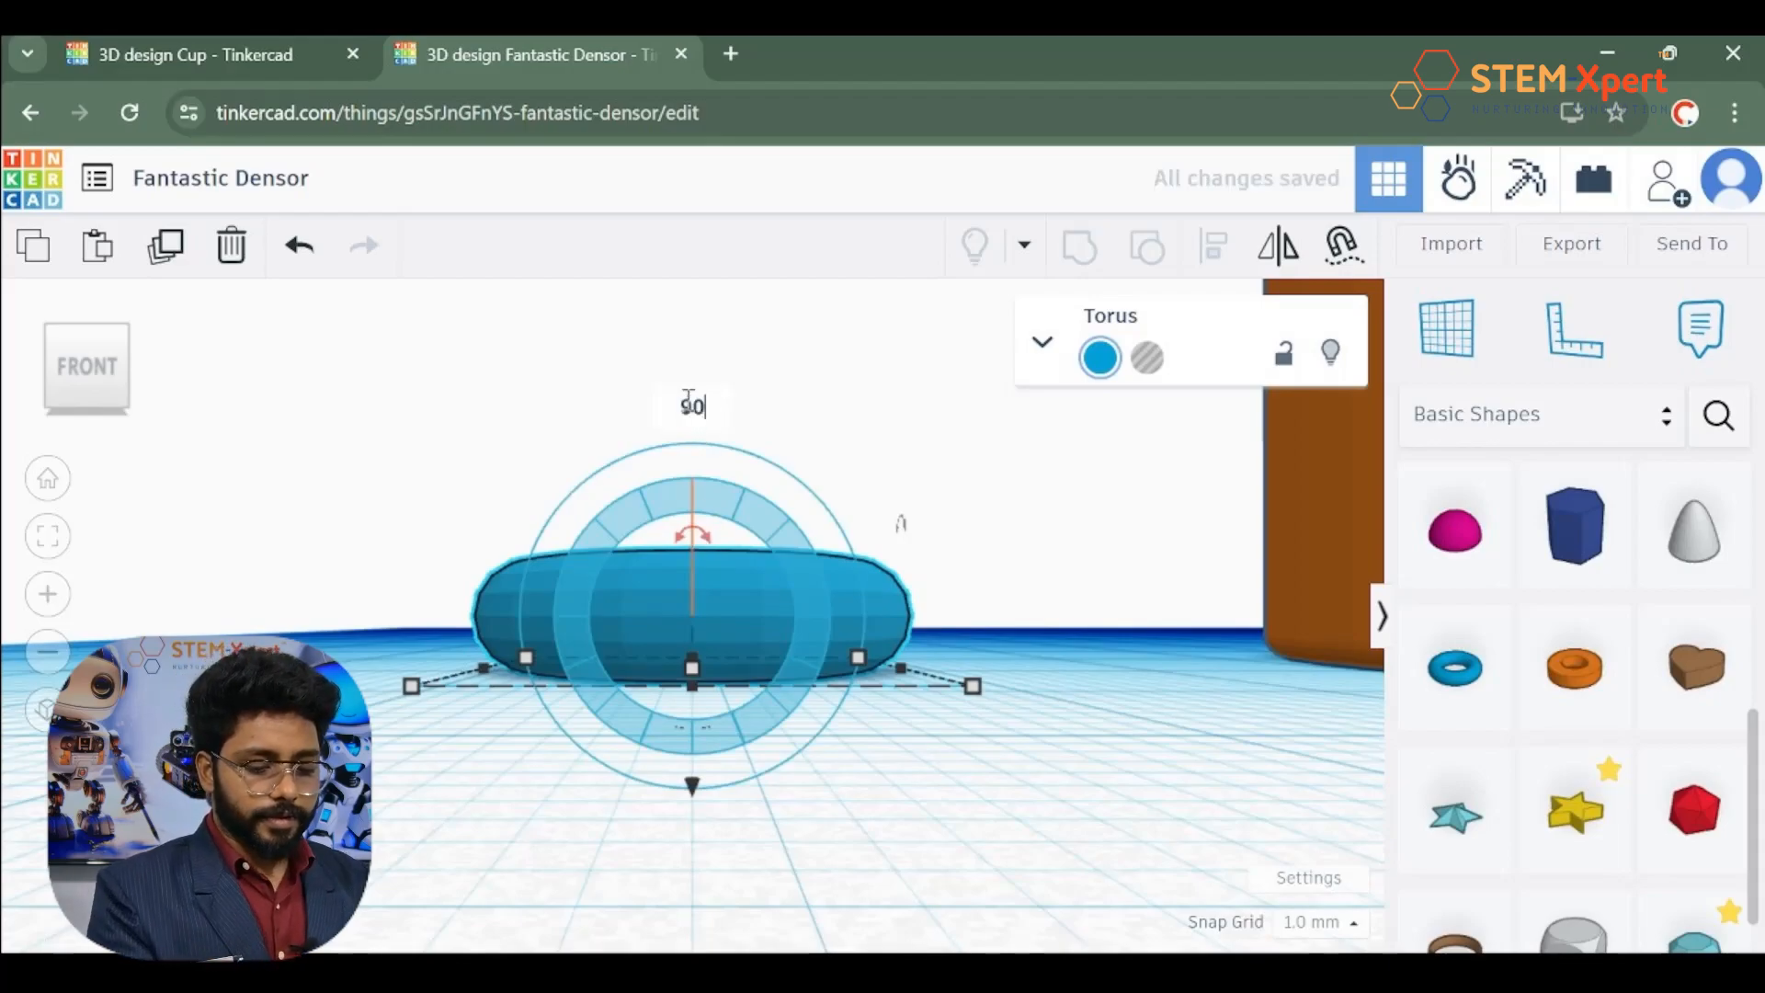
key("Return")
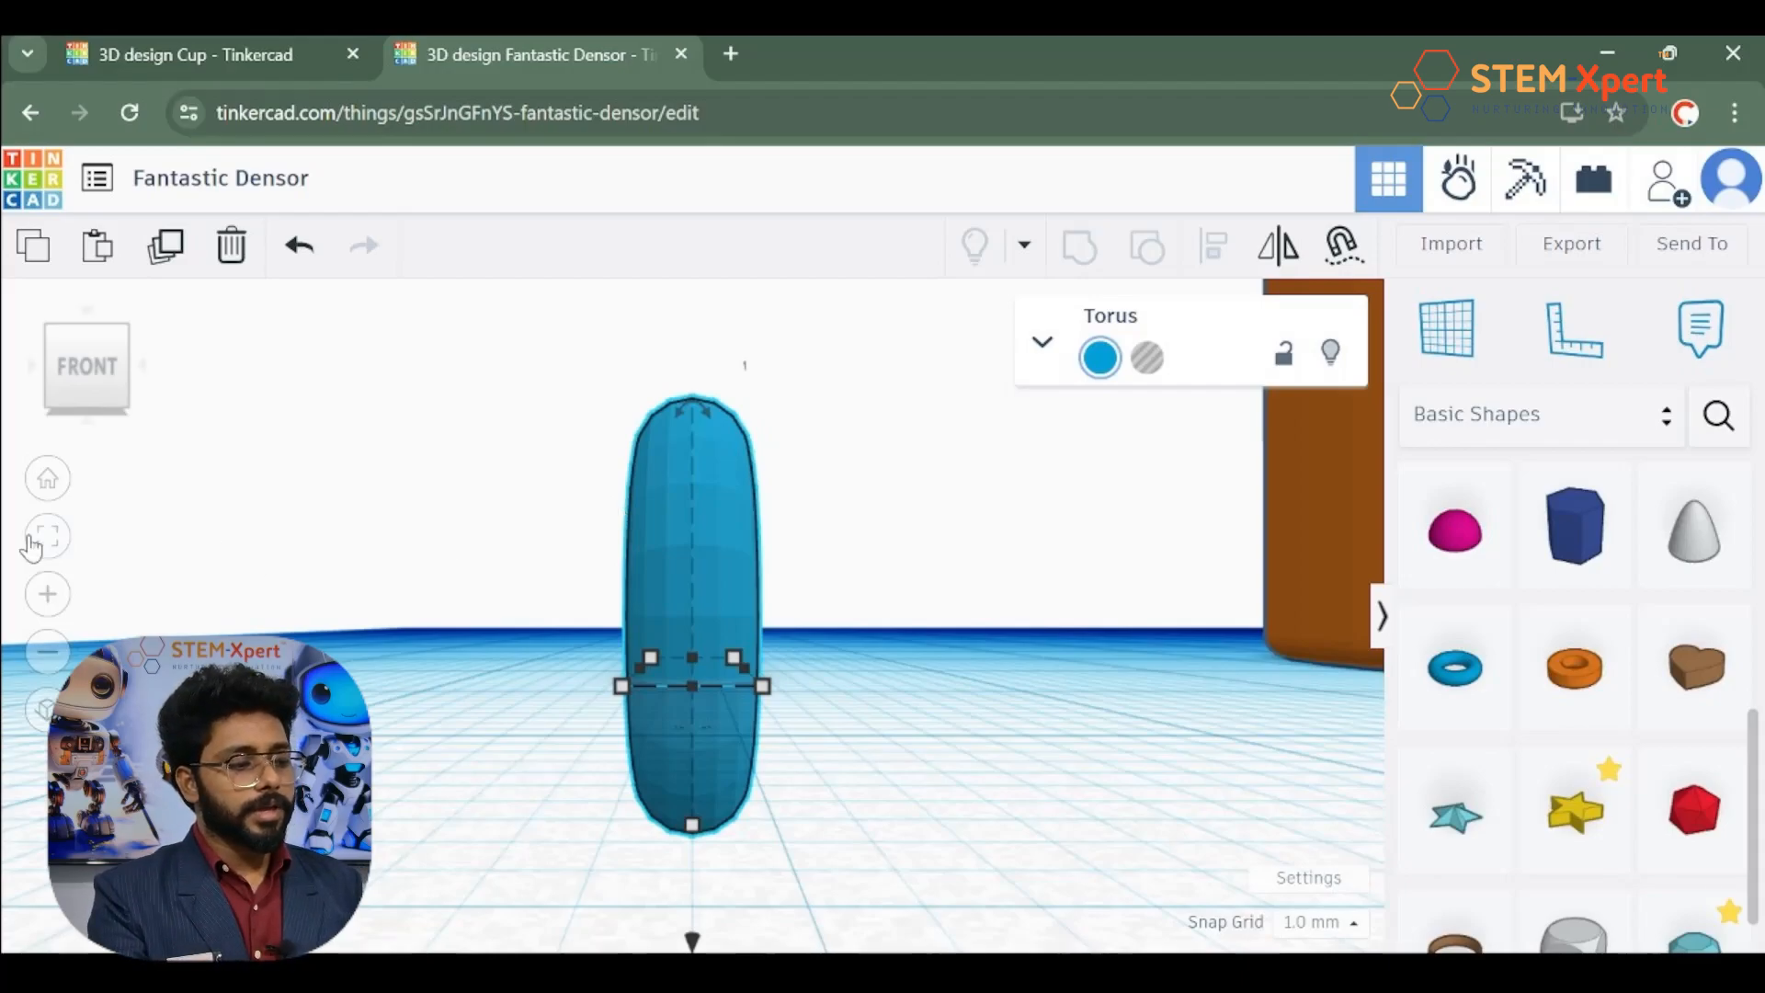
left_click(299, 245)
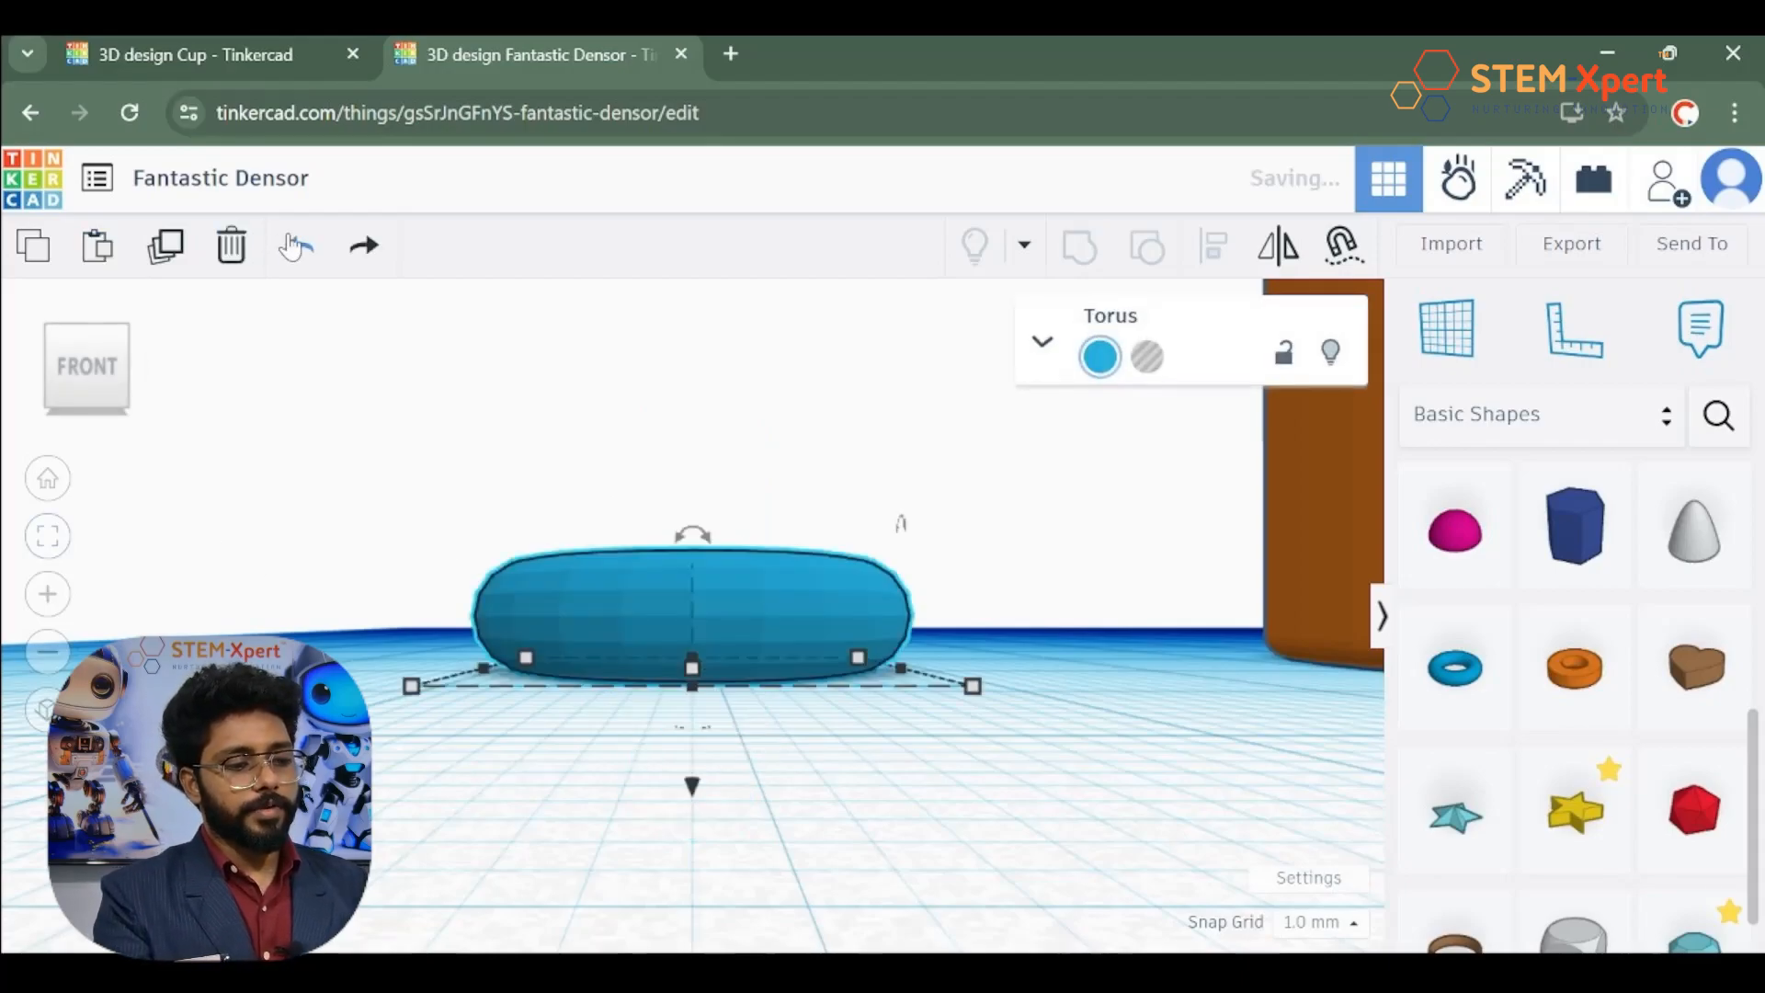
Step: Rotate the torus 90° in the front view so that it stands upright
left_click(693, 533)
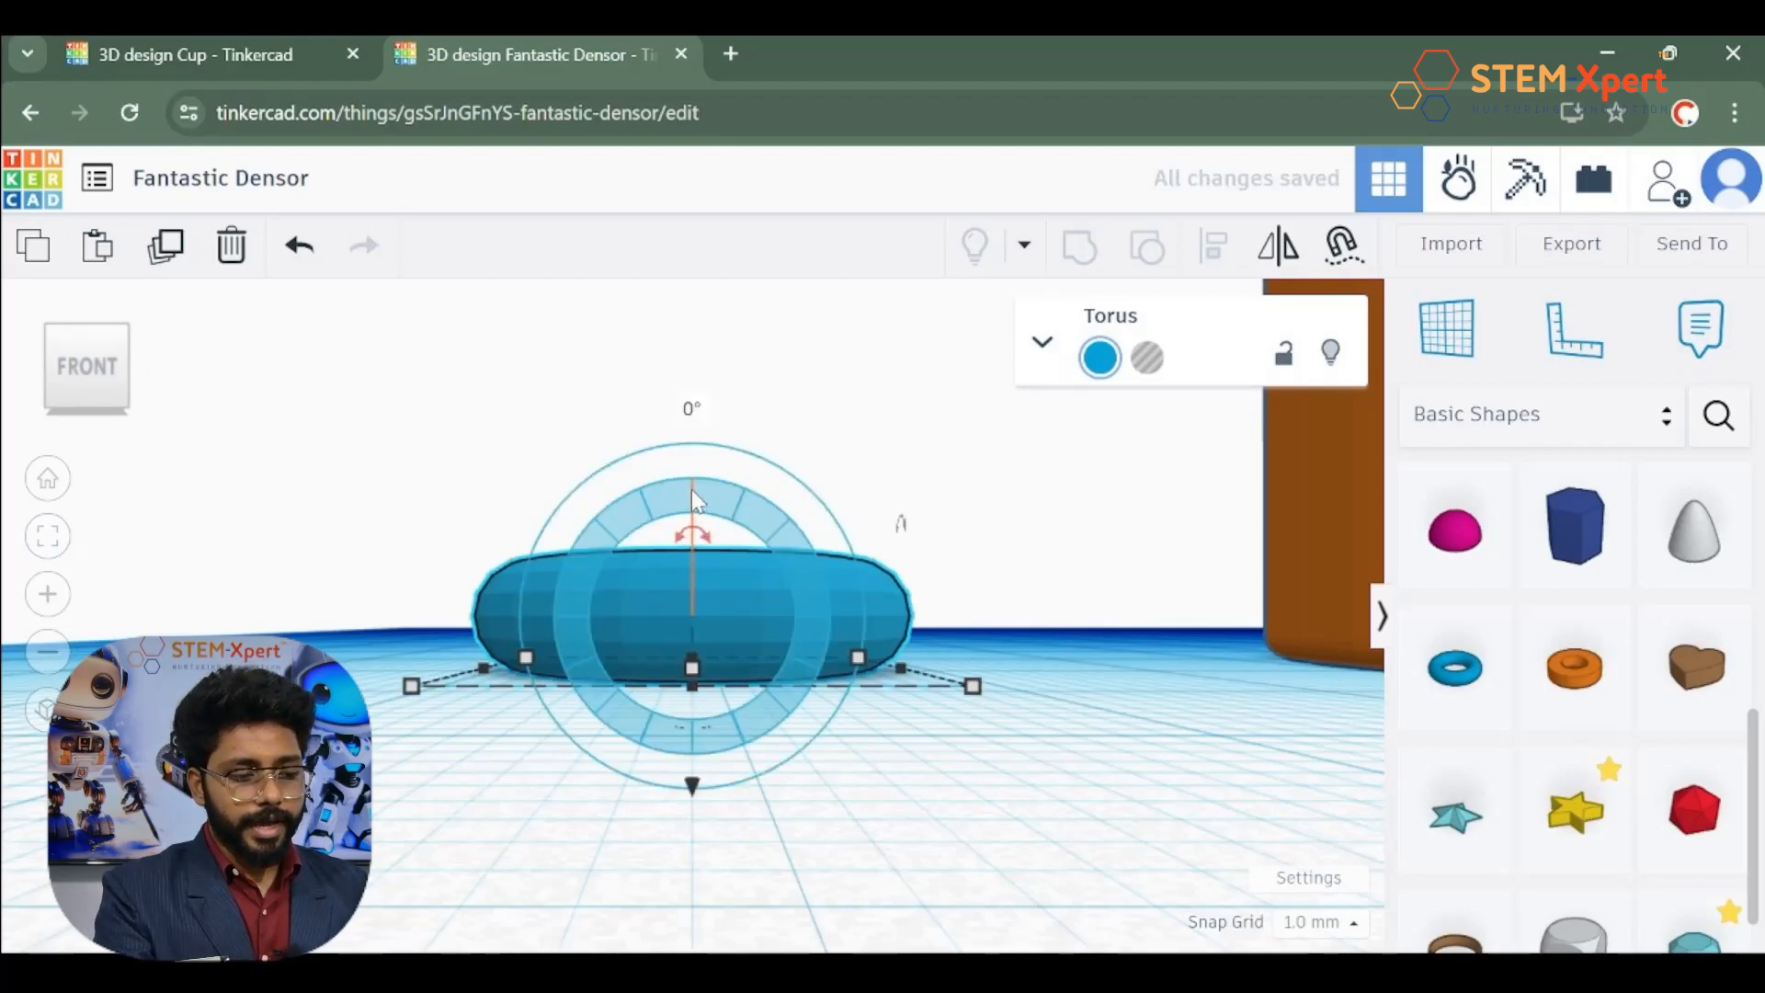
left_click(752, 518)
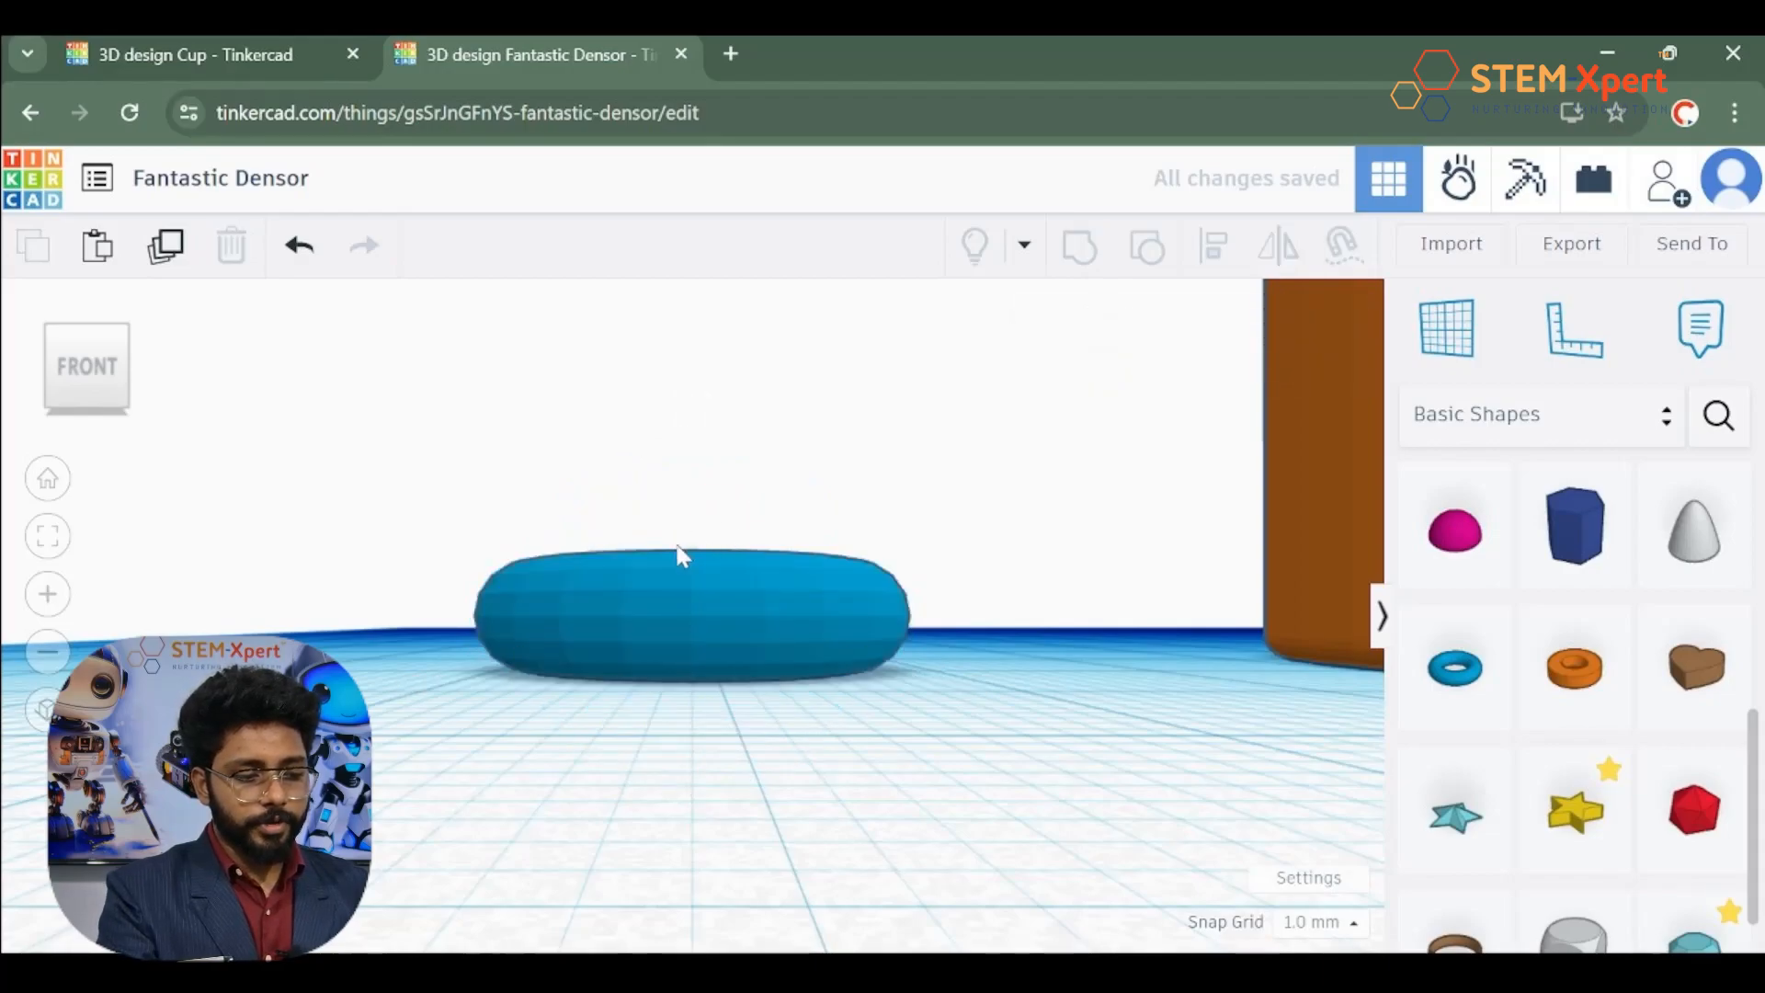
left_click(688, 577)
left_click_drag(690, 533, 809, 626)
left_click(1011, 578)
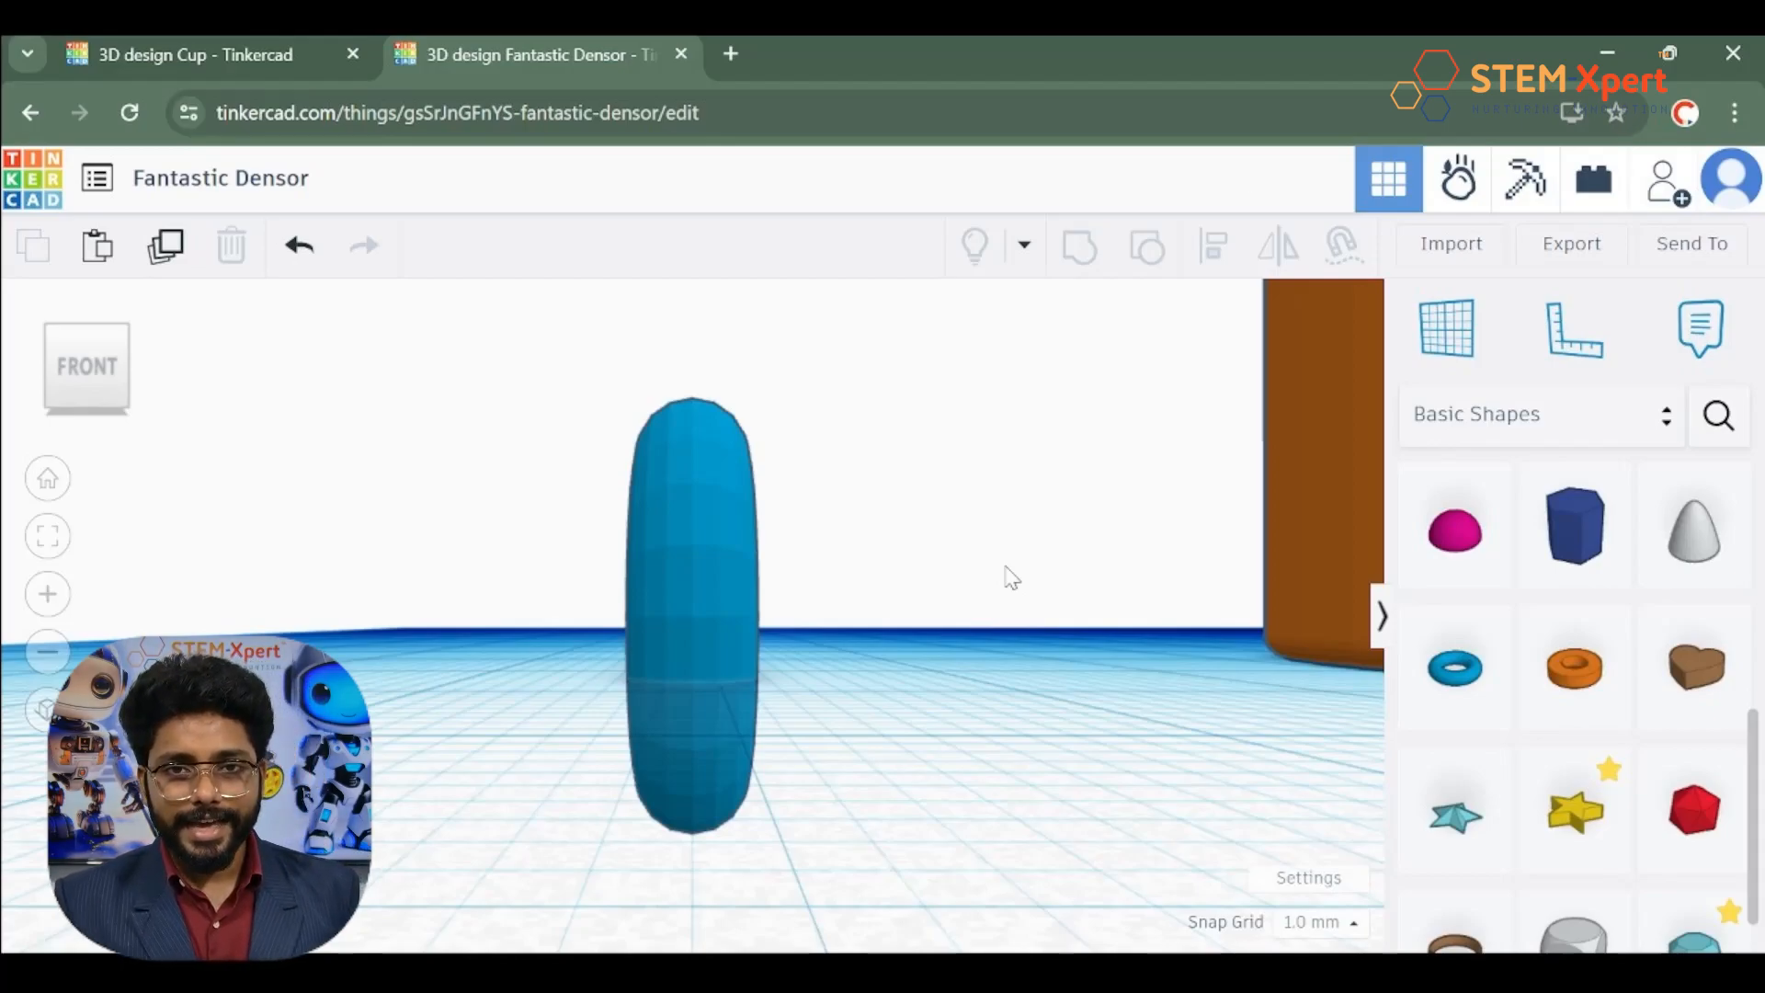
Step: Raise the upright torus 7.5 mm so that its lowest point rests on the workplane at 0.00
left_click(732, 563)
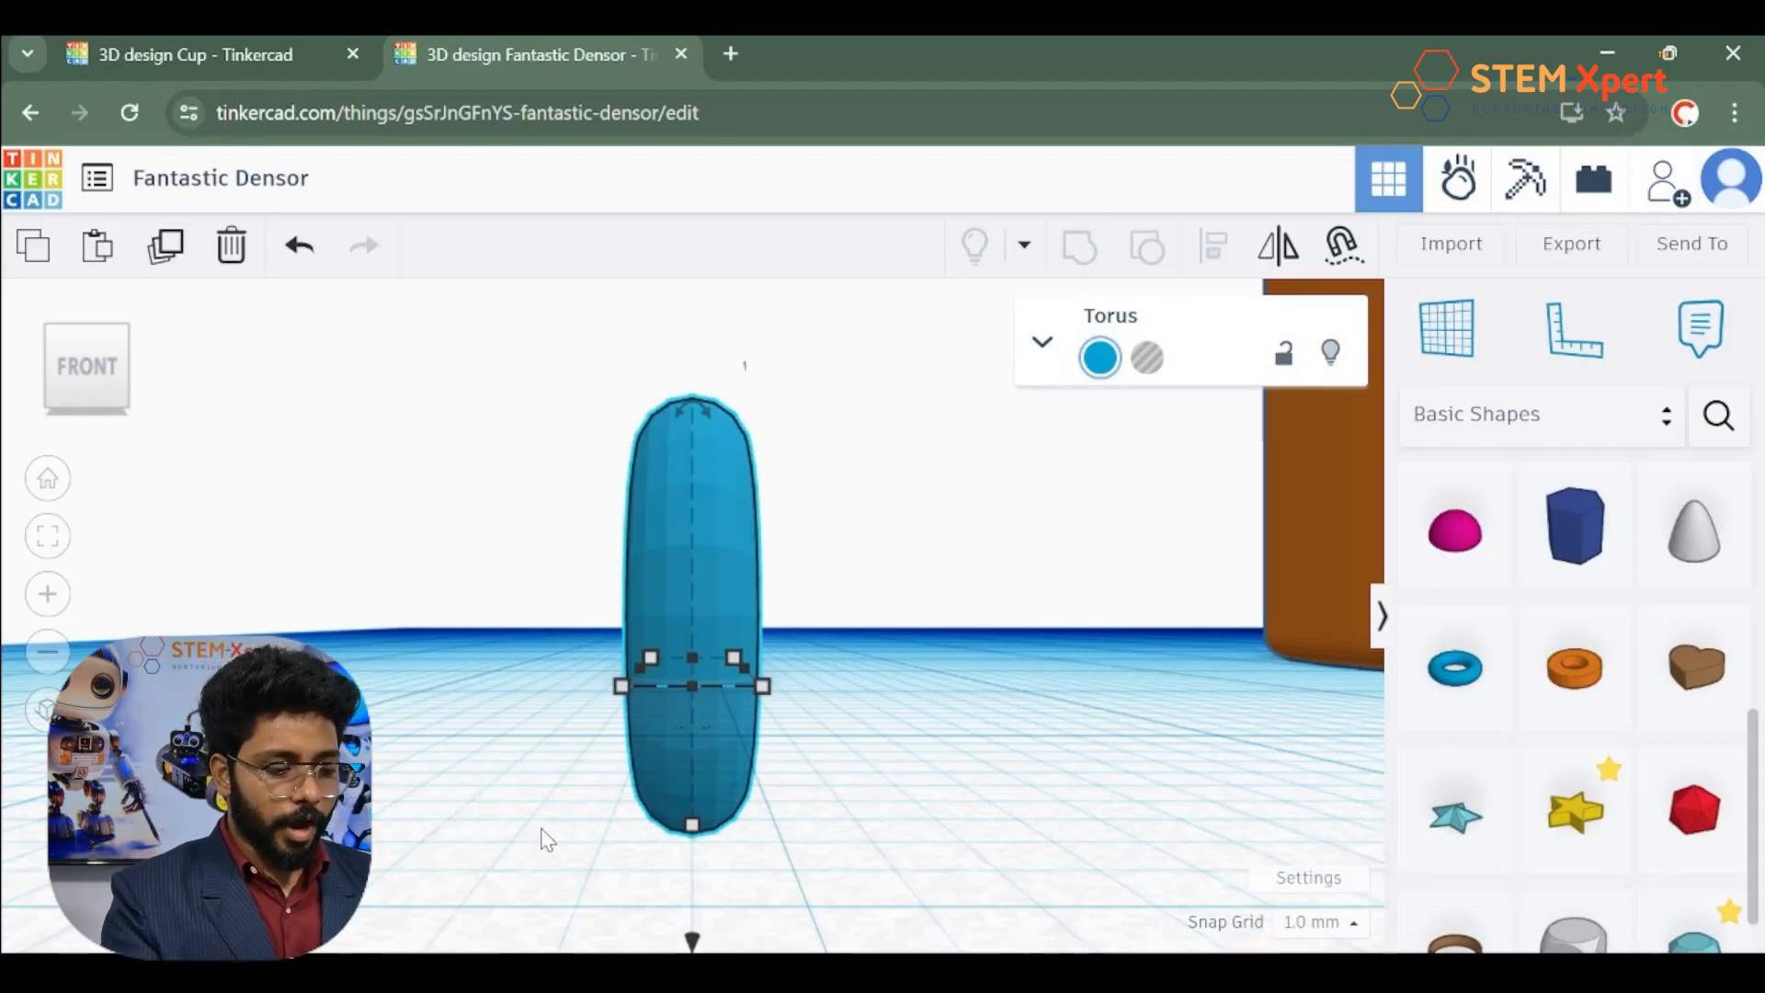
mouse_move(543, 836)
right_mouse_down()
mouse_move(721, 788)
mouse_move(650, 838)
mouse_move(531, 841)
right_mouse_up()
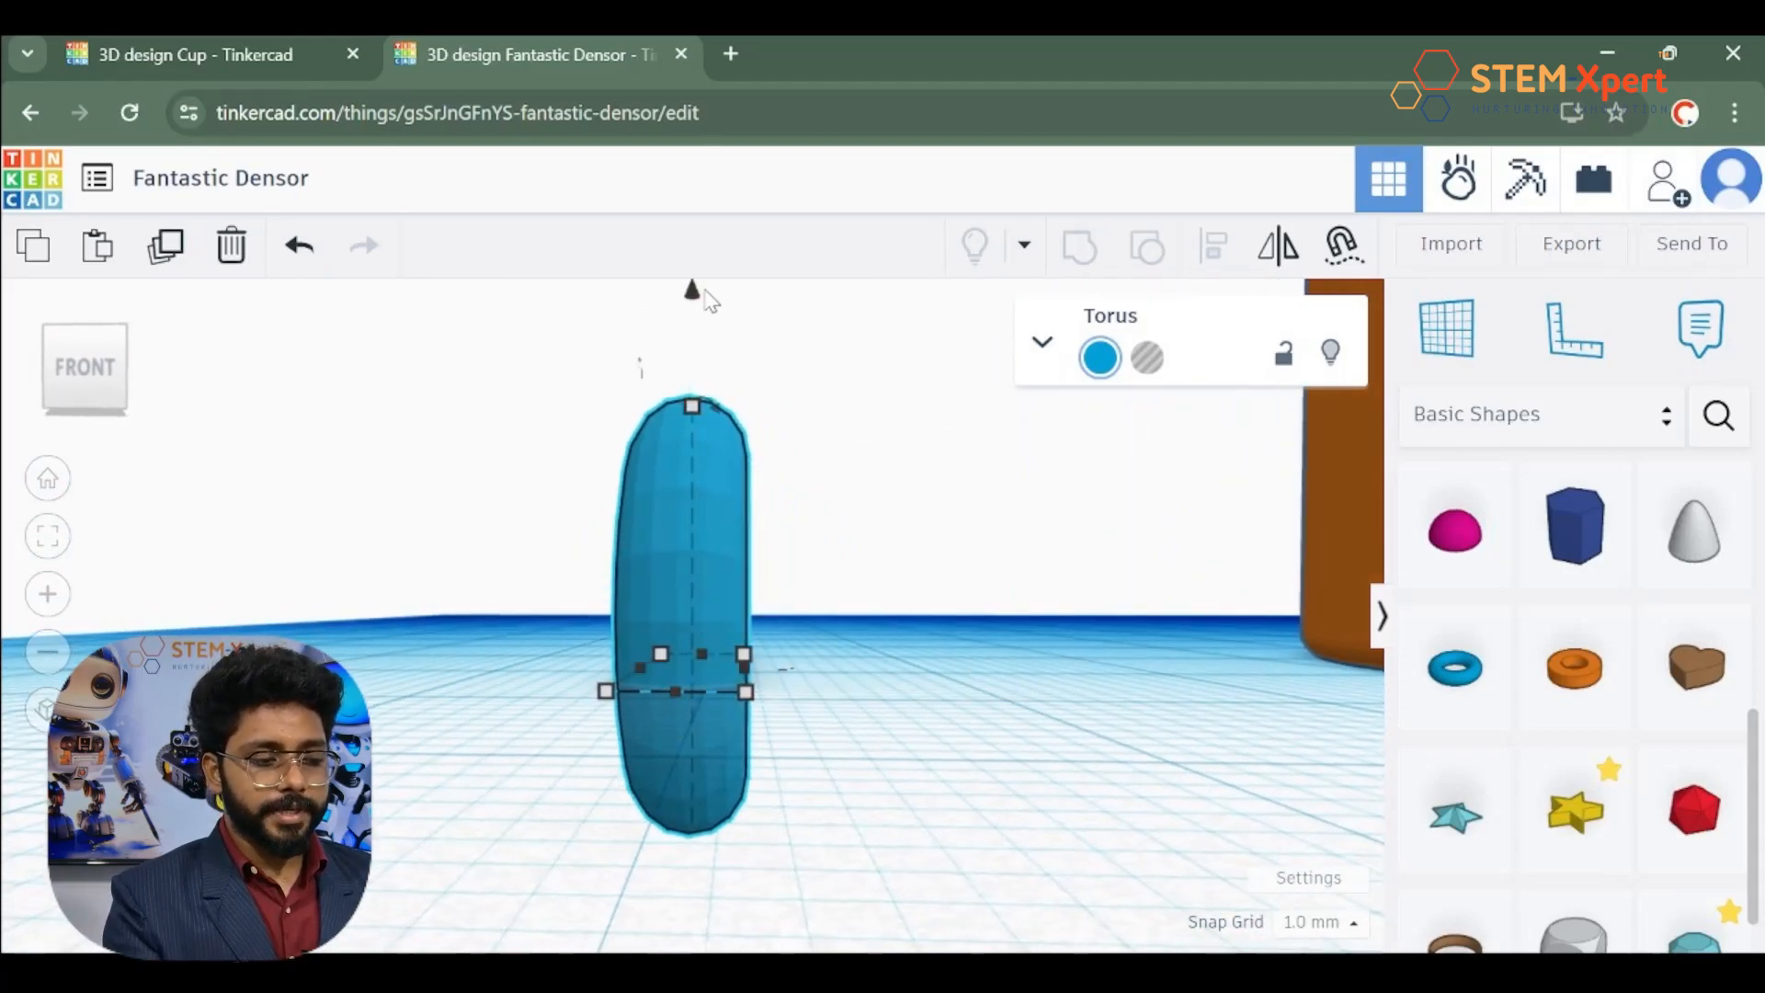
scroll(701, 296, "down", 3)
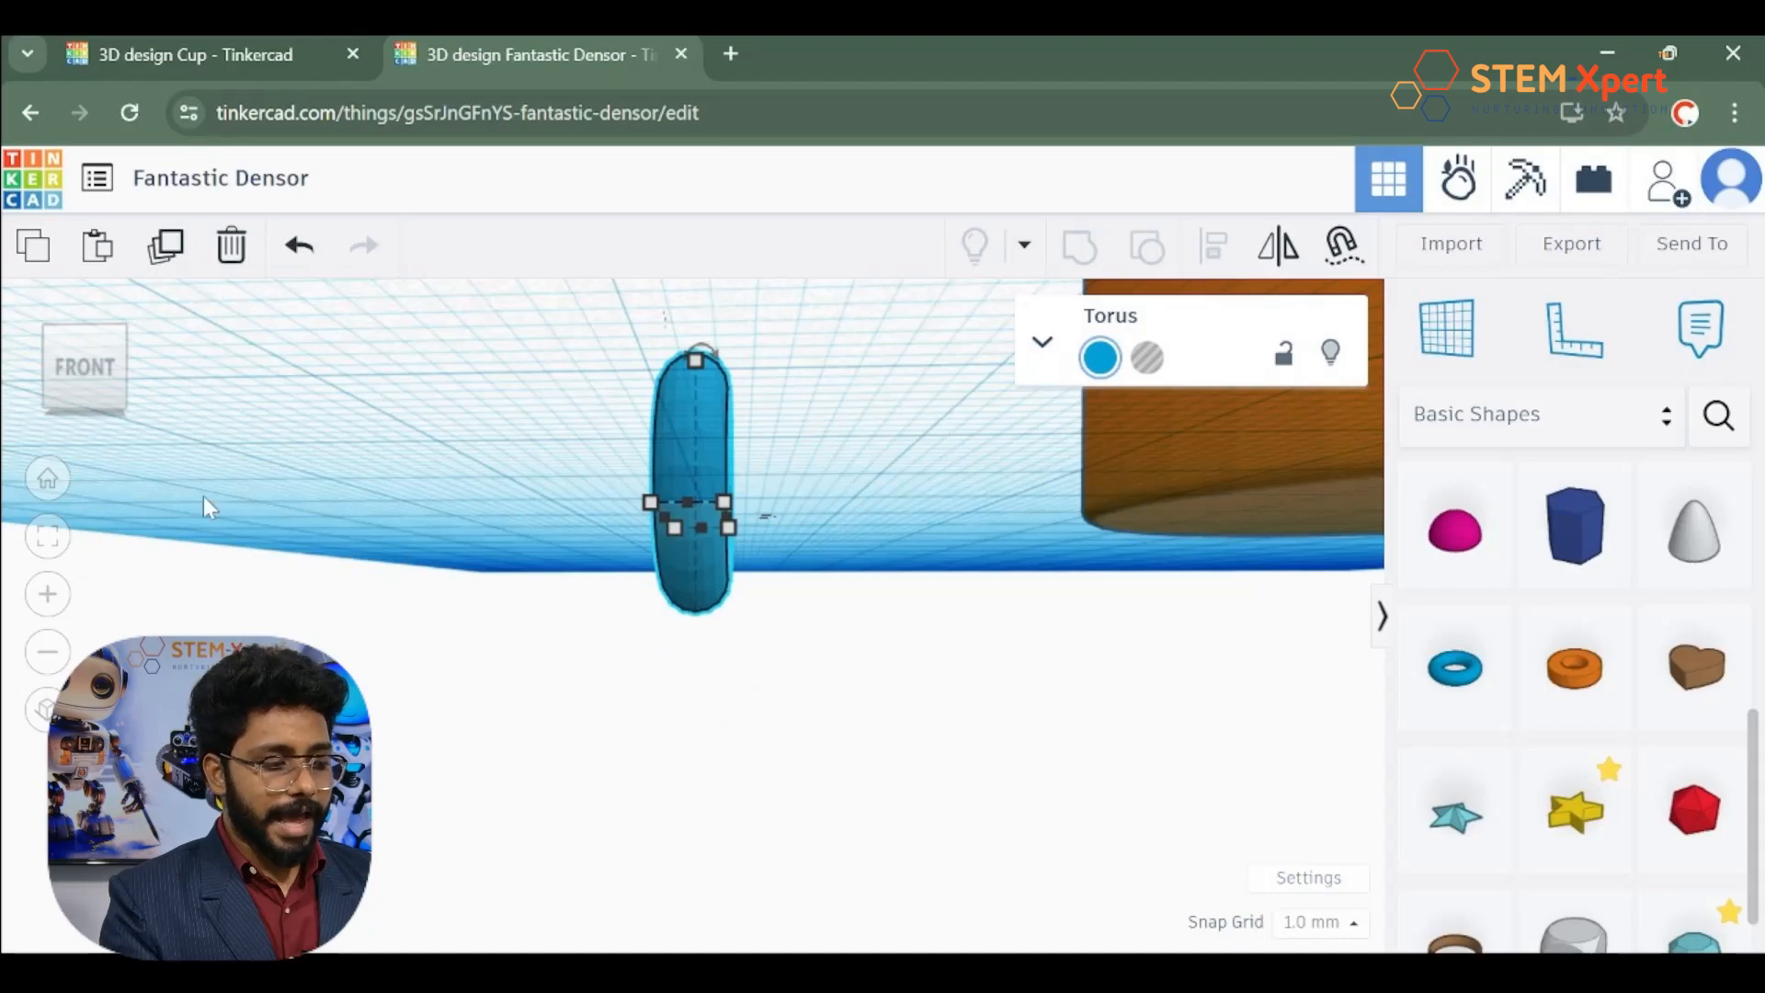
left_click(47, 538)
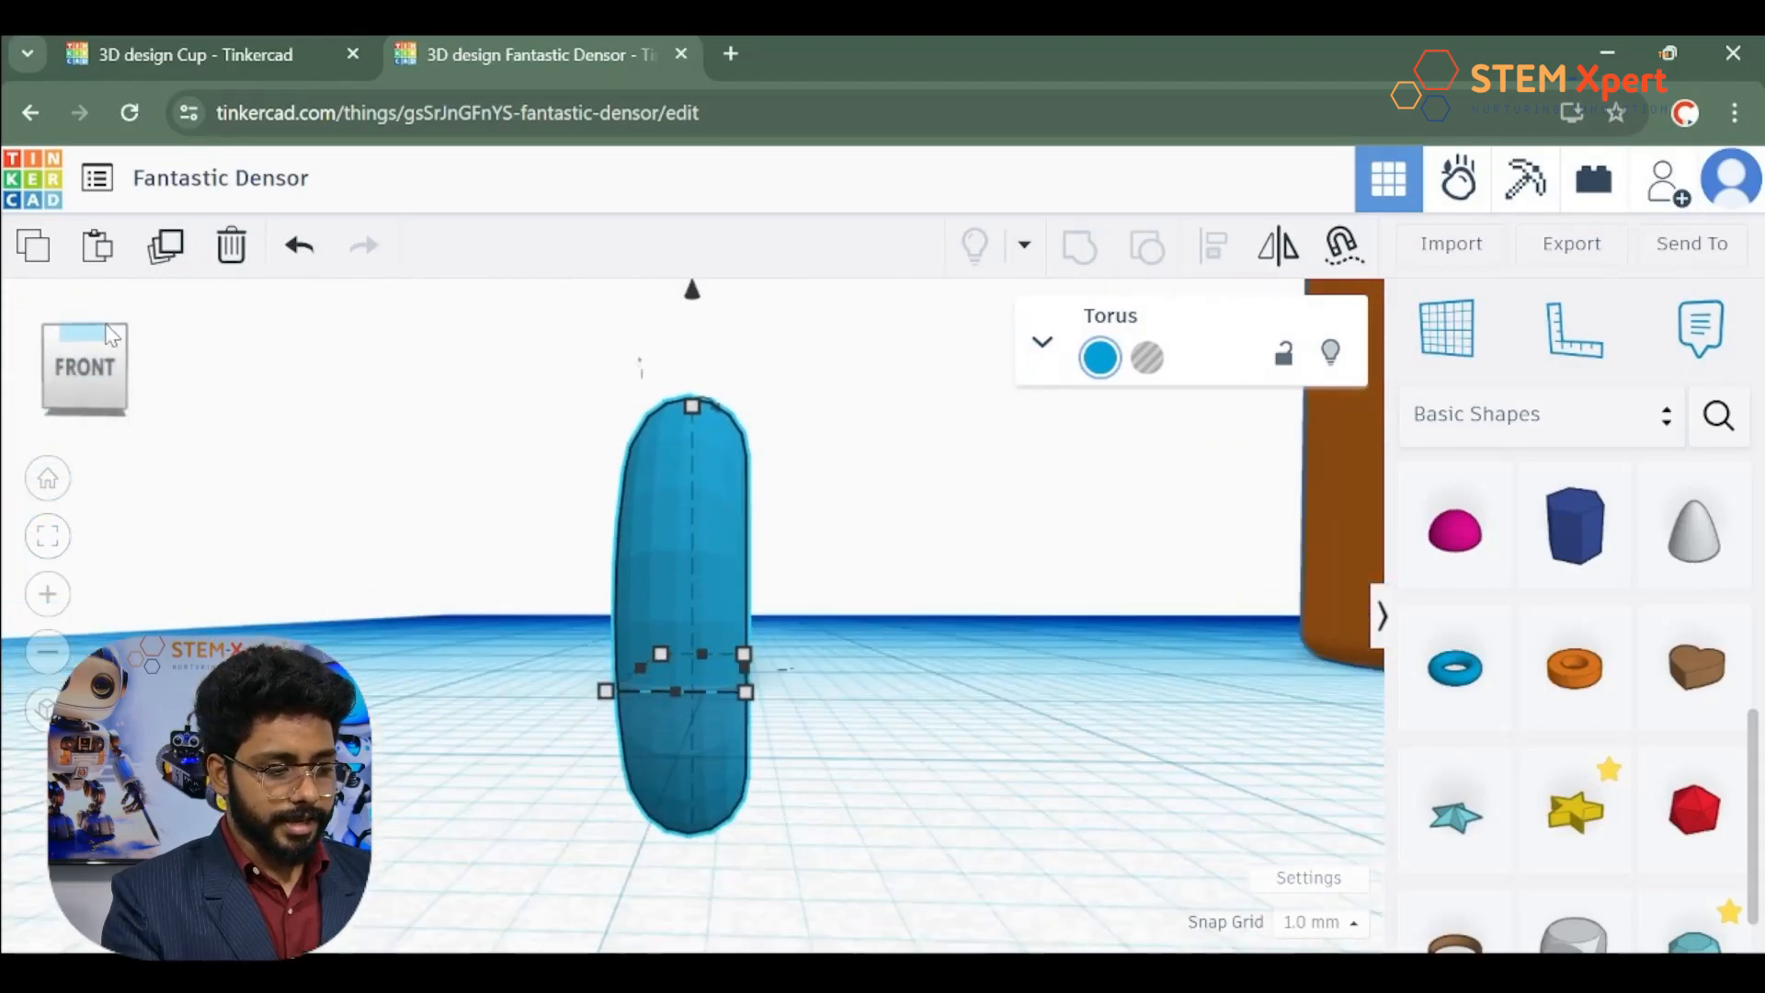
scroll(371, 408, "down", 3)
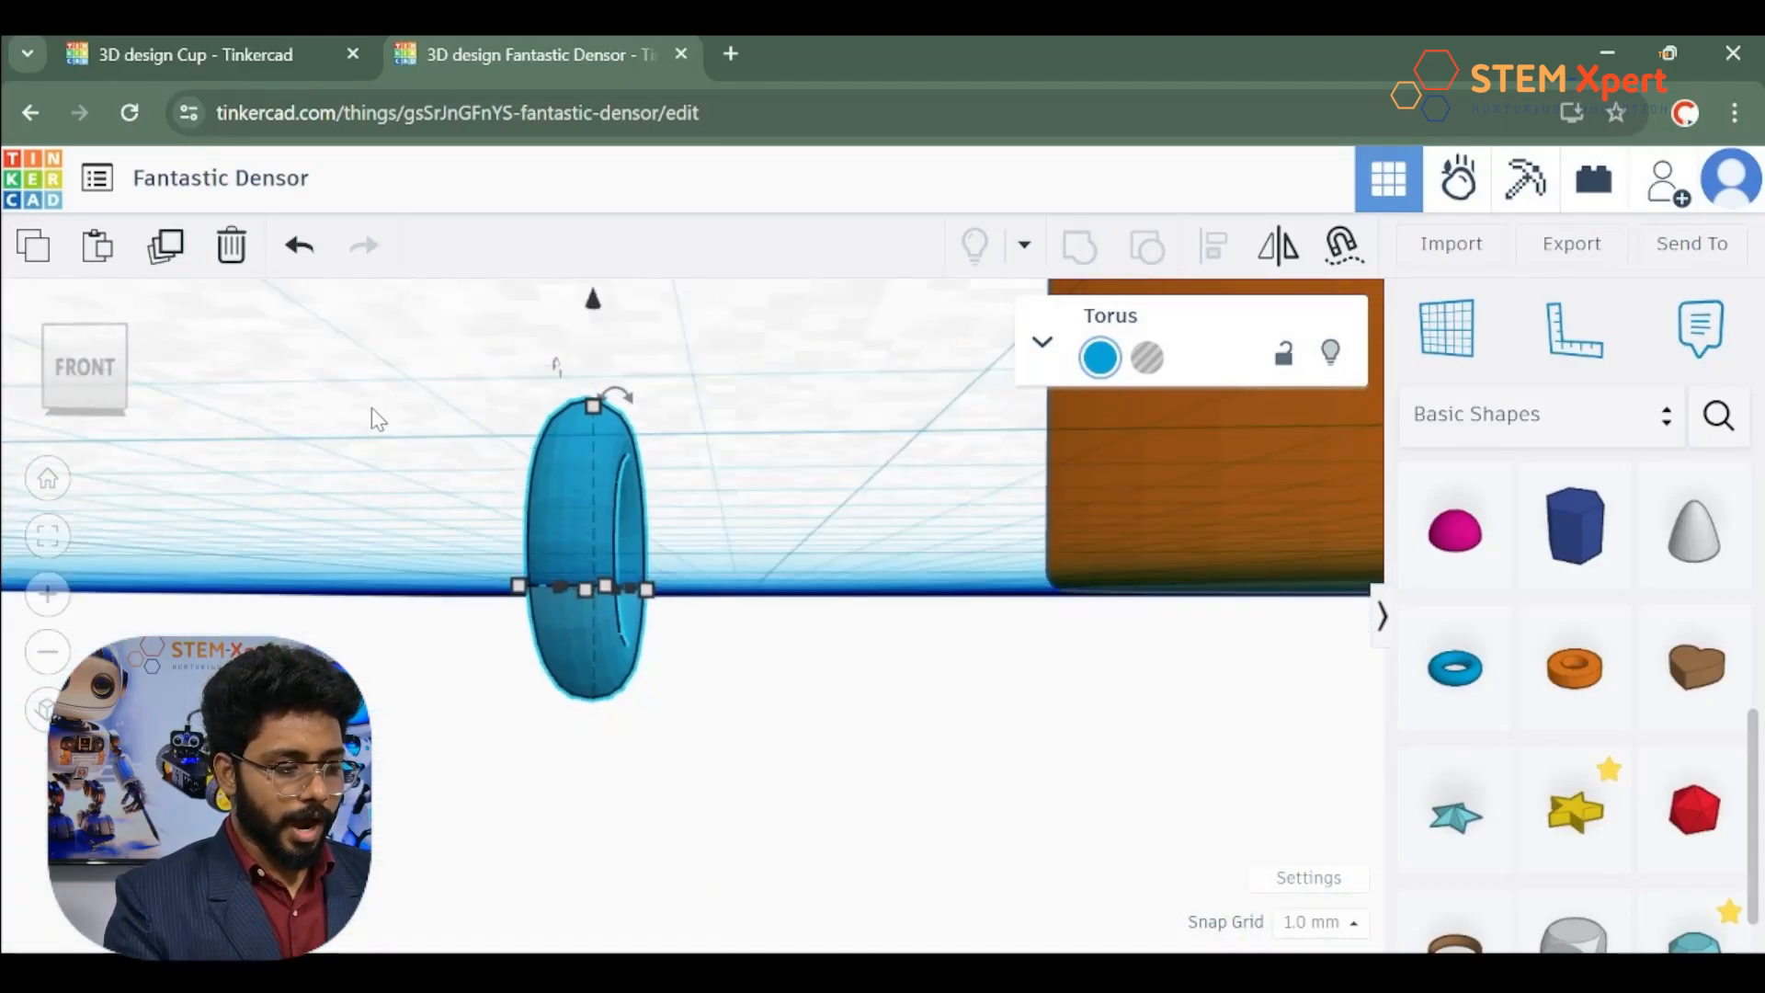
scroll(49, 662, "down", 1)
scroll(50, 662, "up", 3)
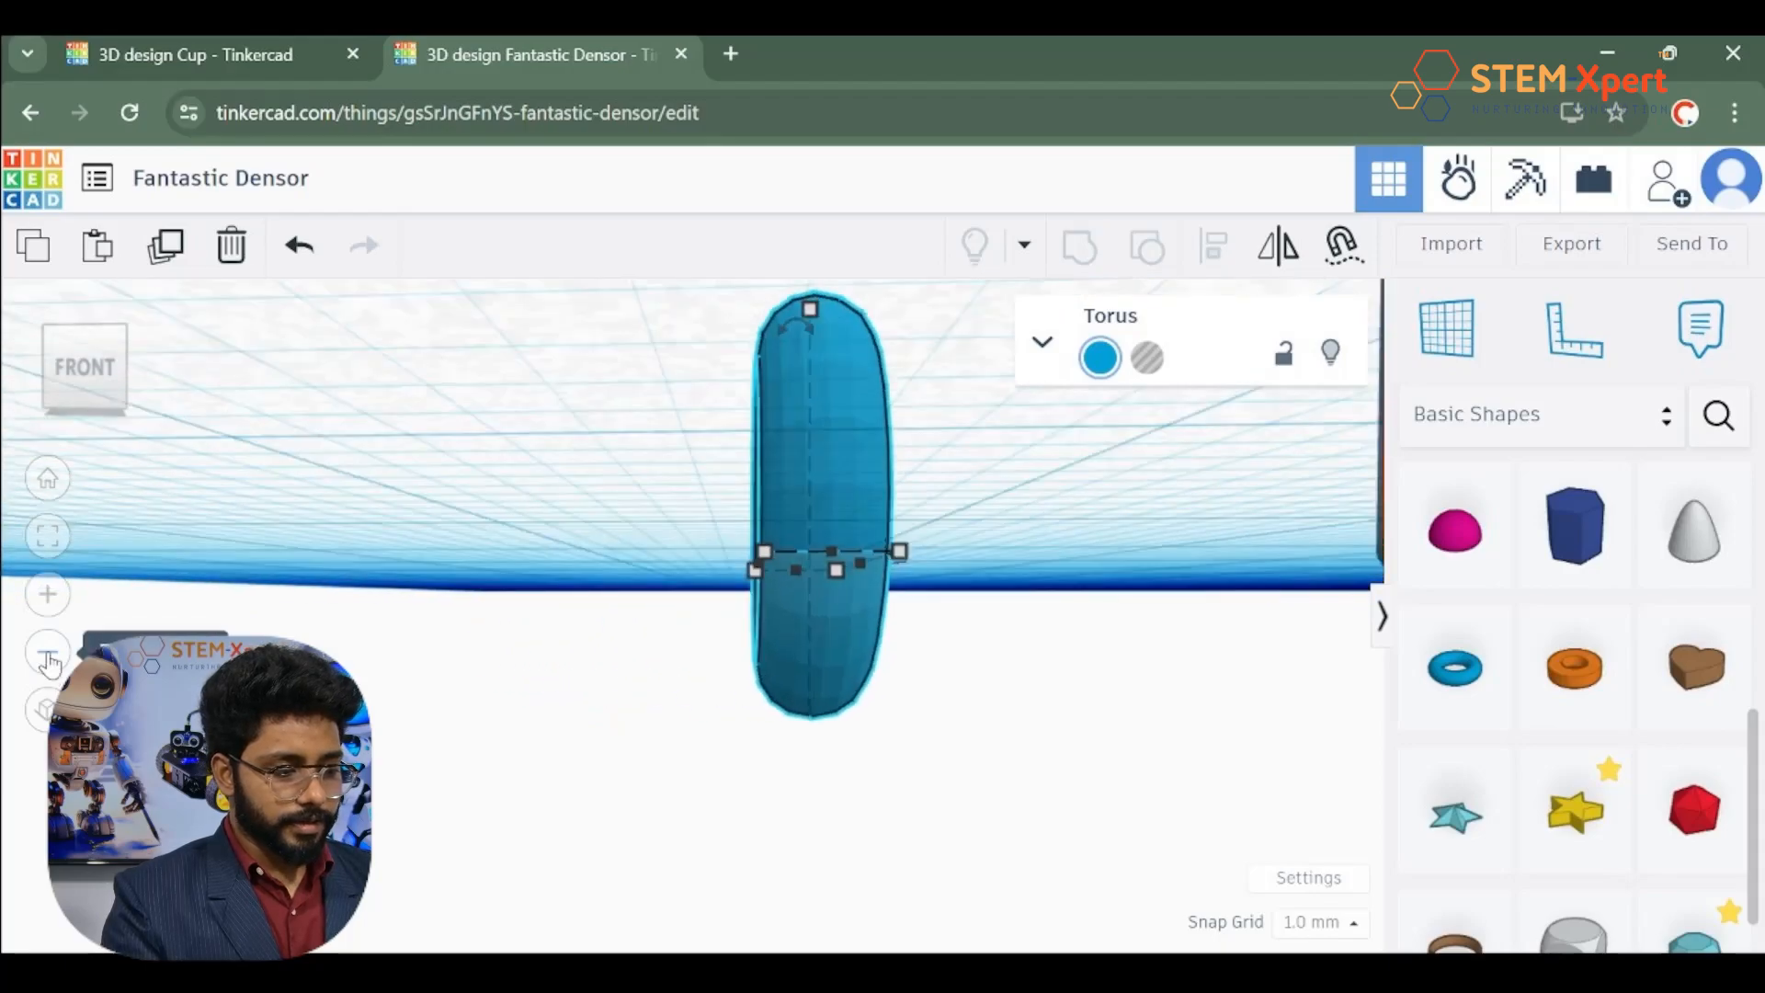
left_click(92, 335)
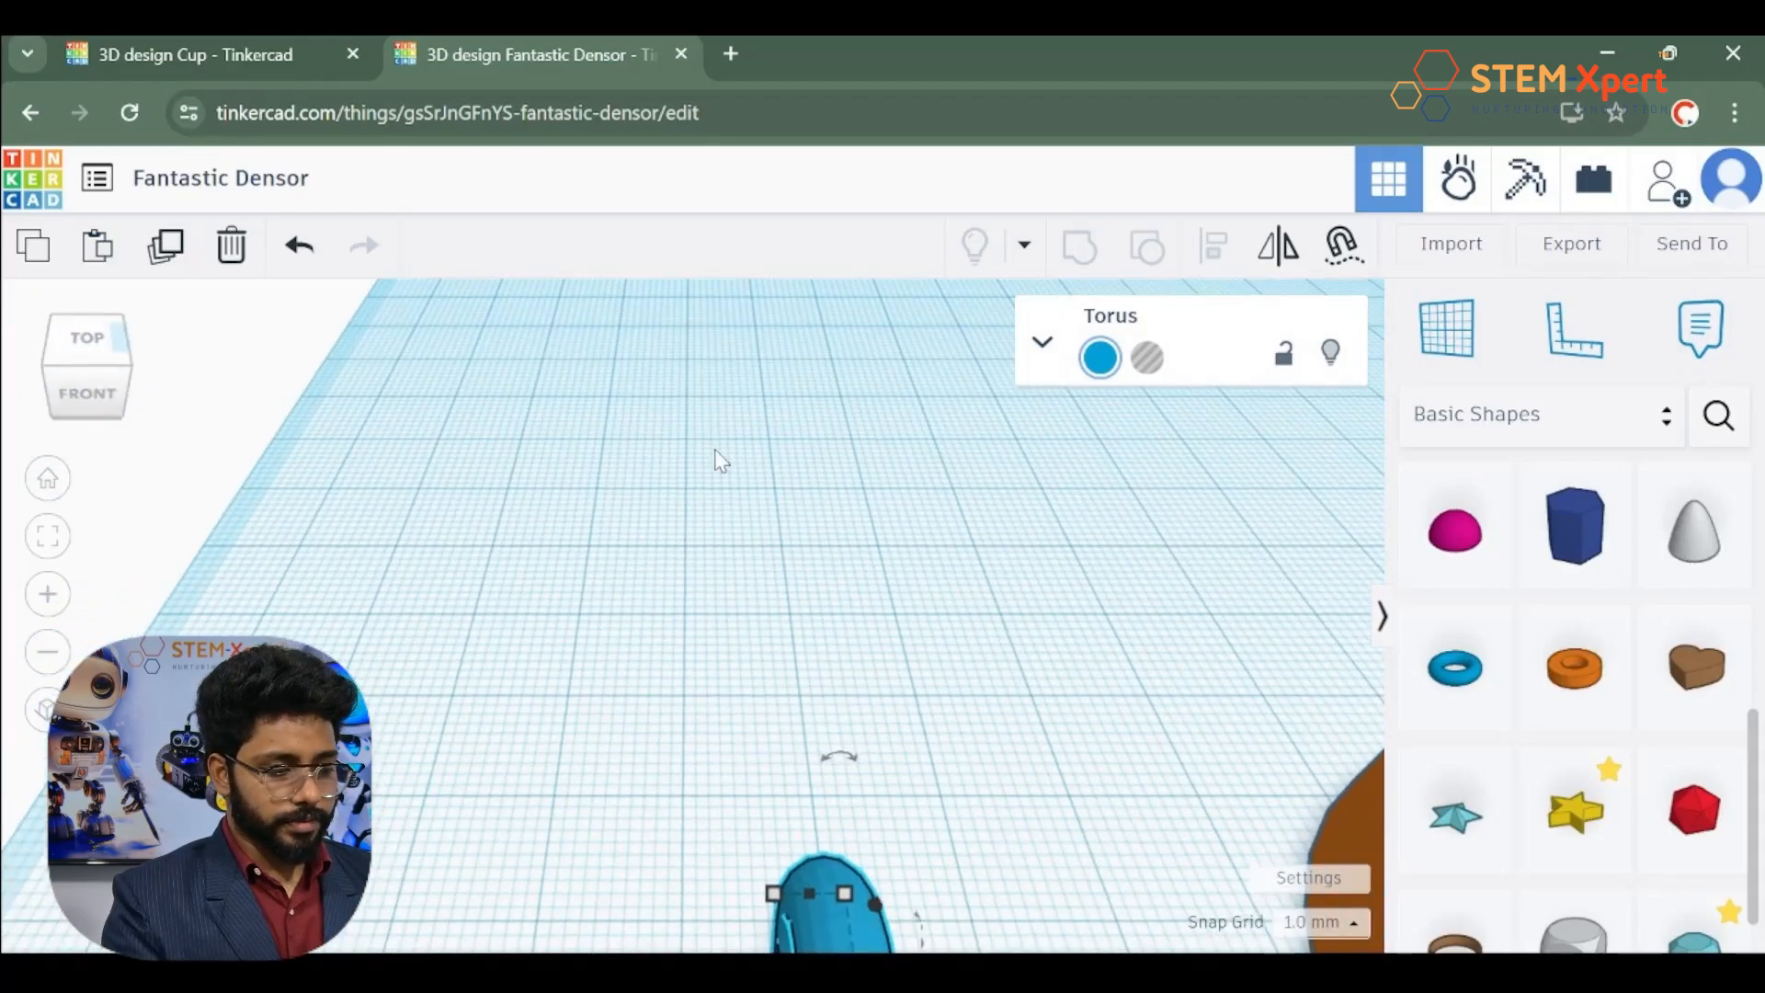
left_click(48, 539)
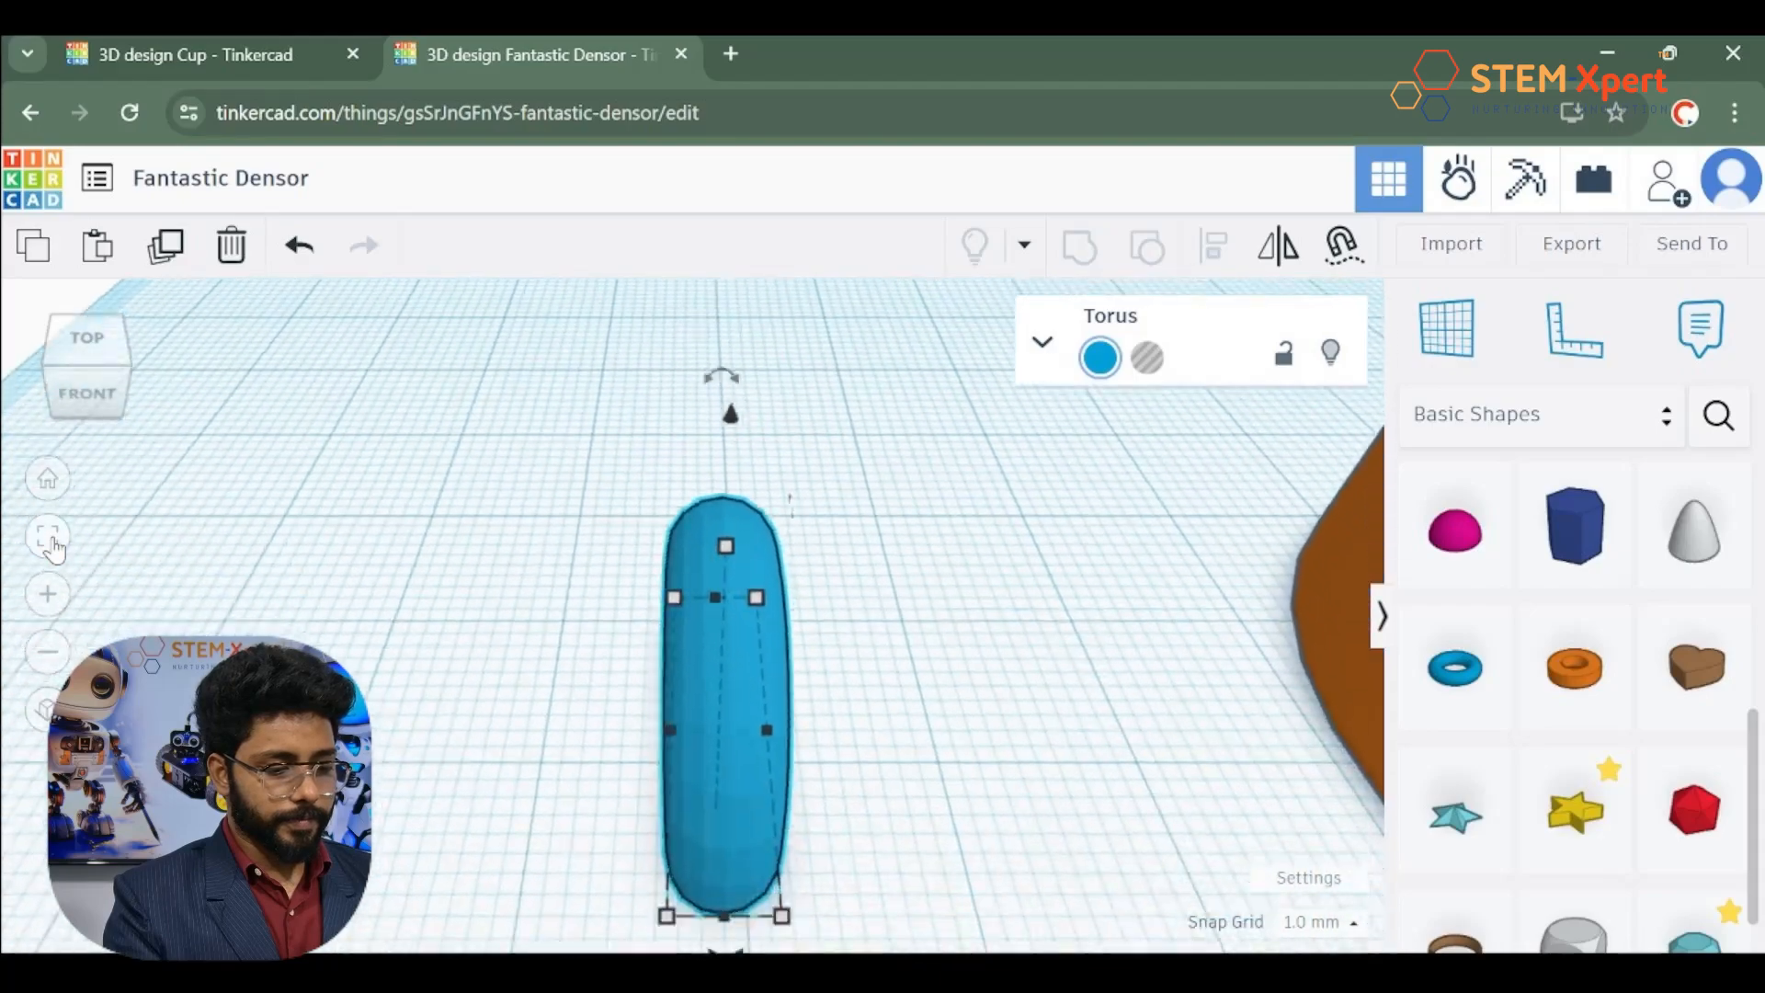
left_click_drag(690, 290, 713, 42)
left_click(860, 831)
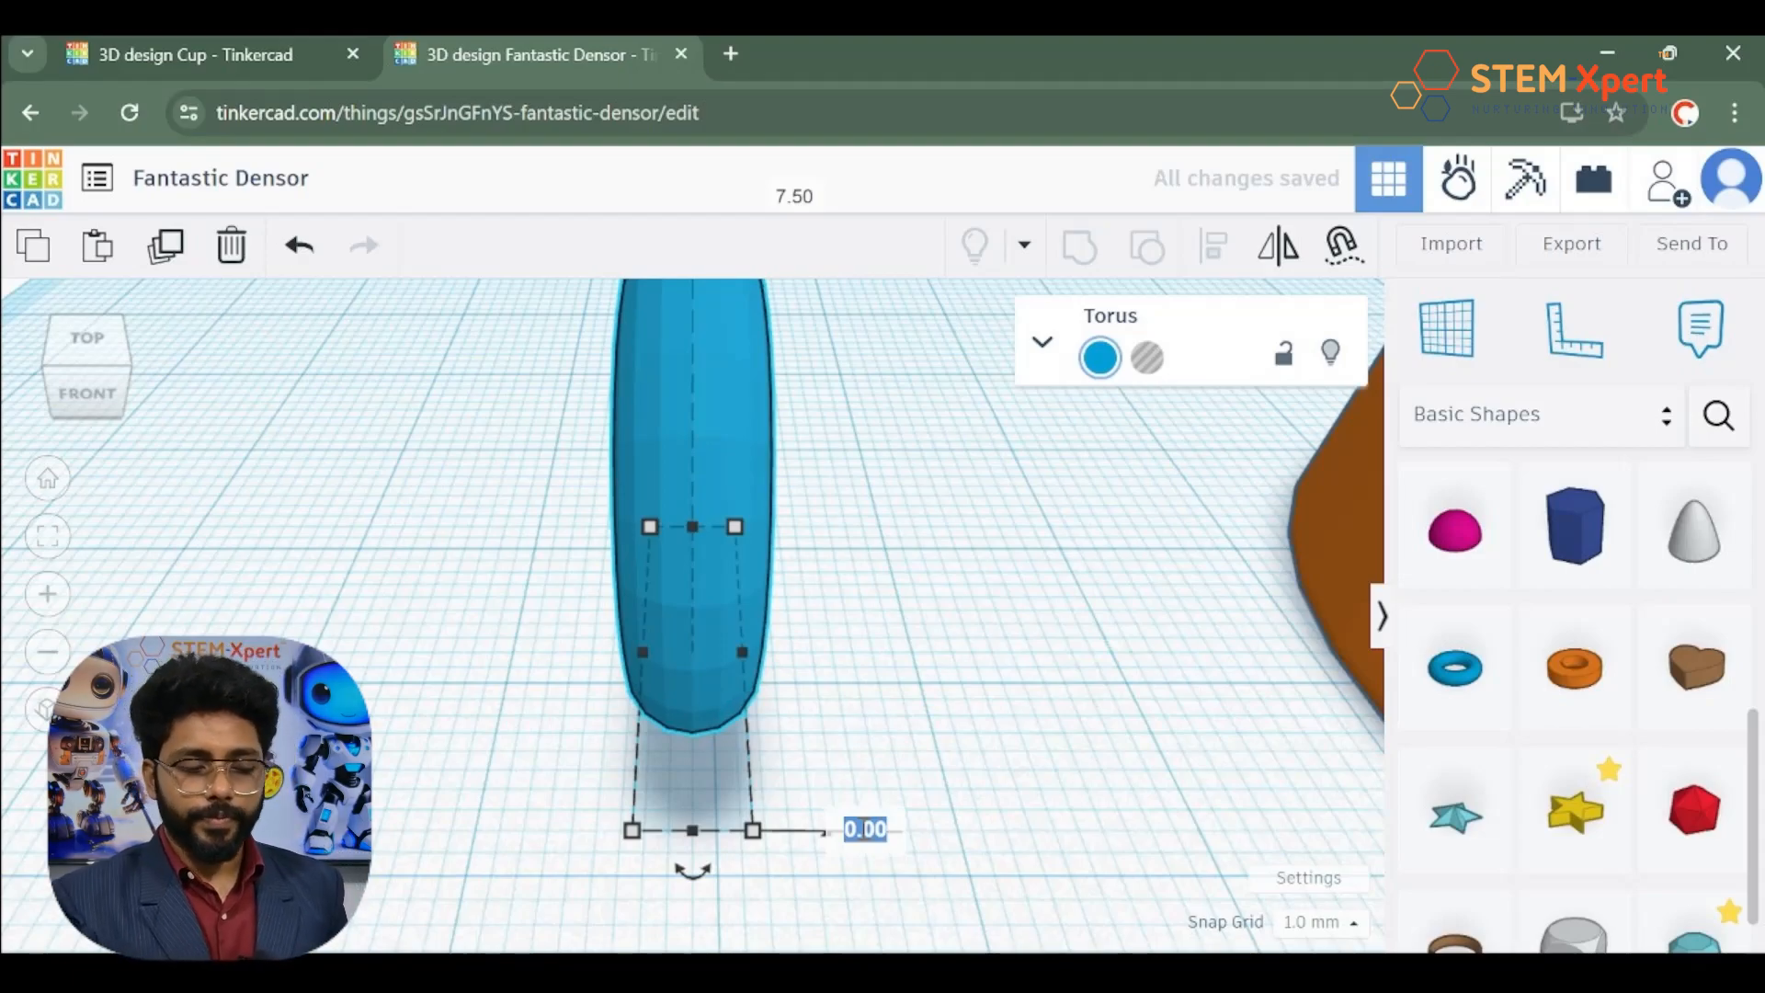
left_click(911, 703)
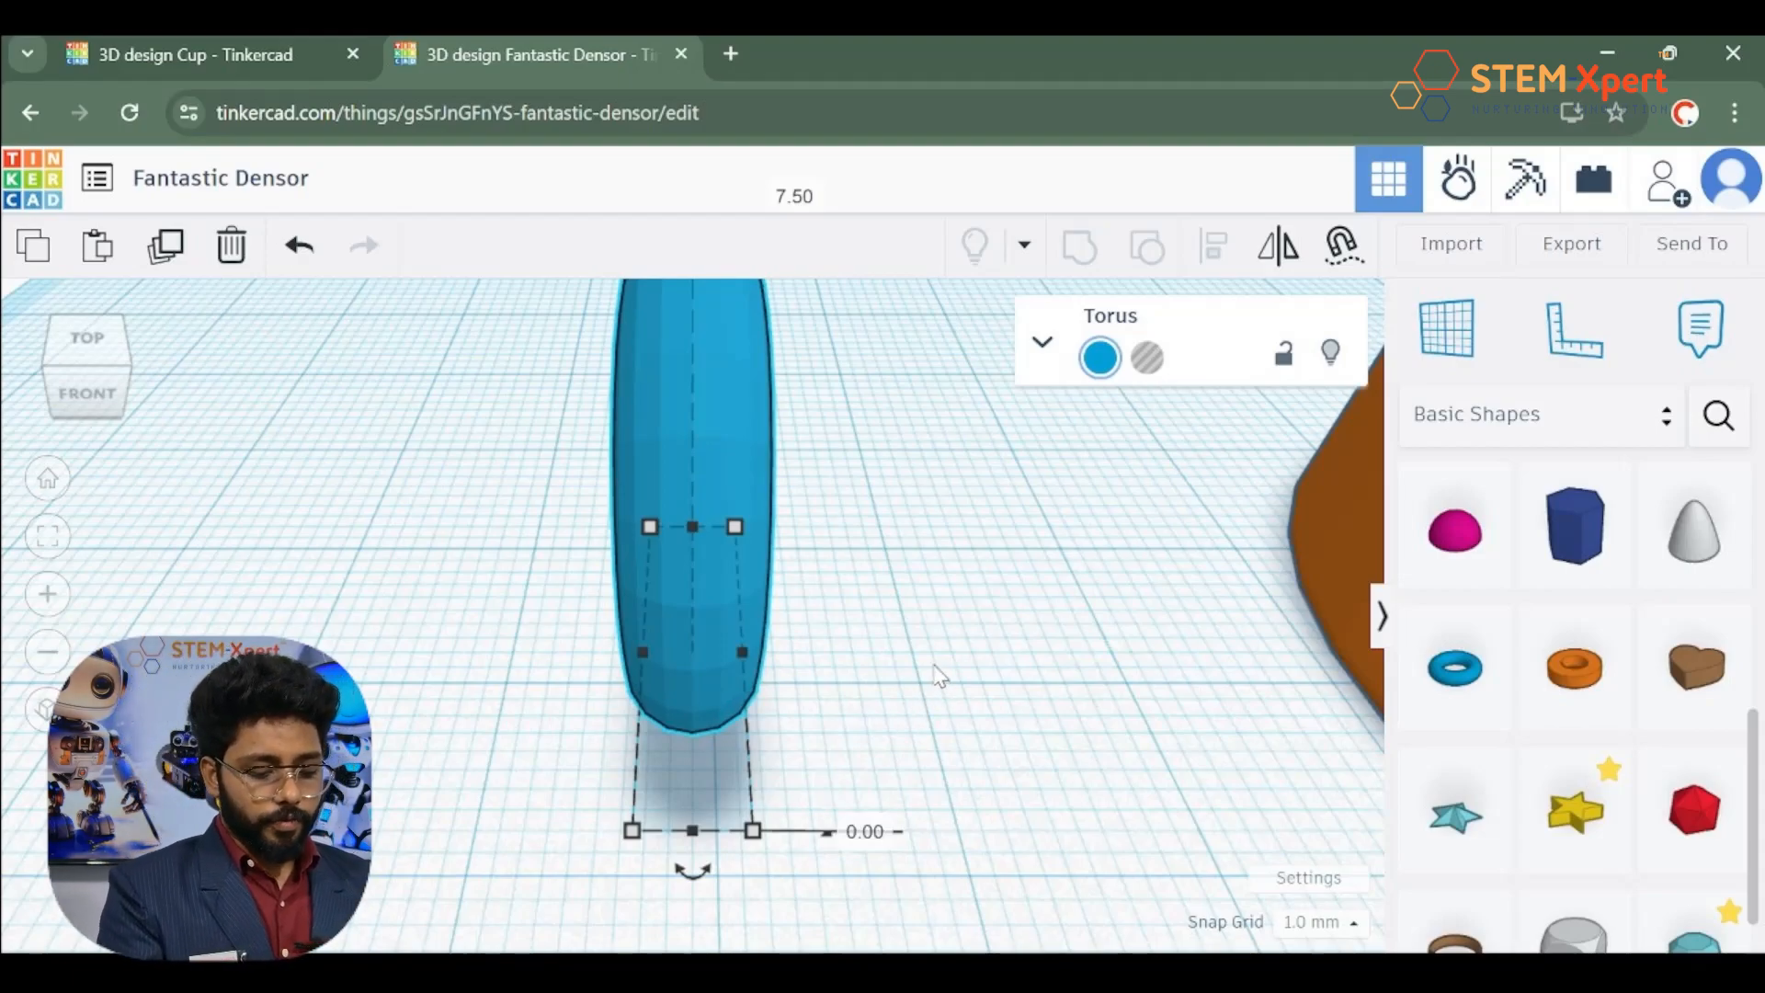
right_click_drag(938, 677, 938, 591)
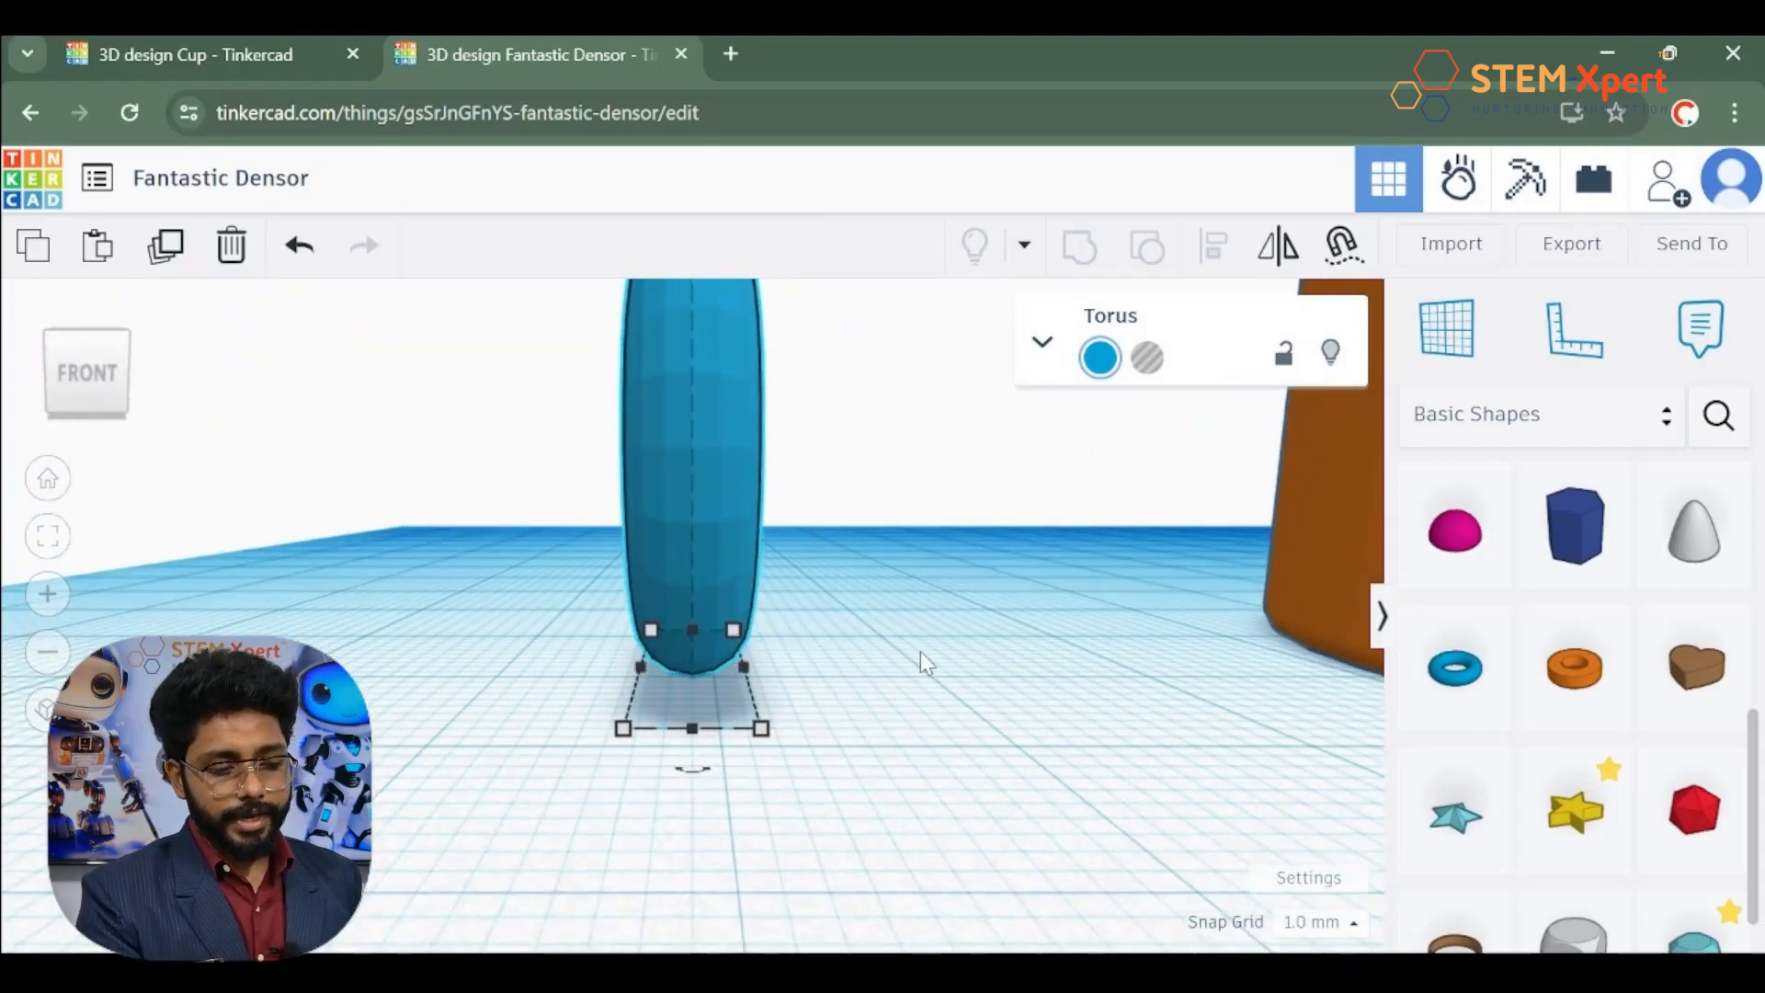
right_click_drag(650, 571, 928, 555)
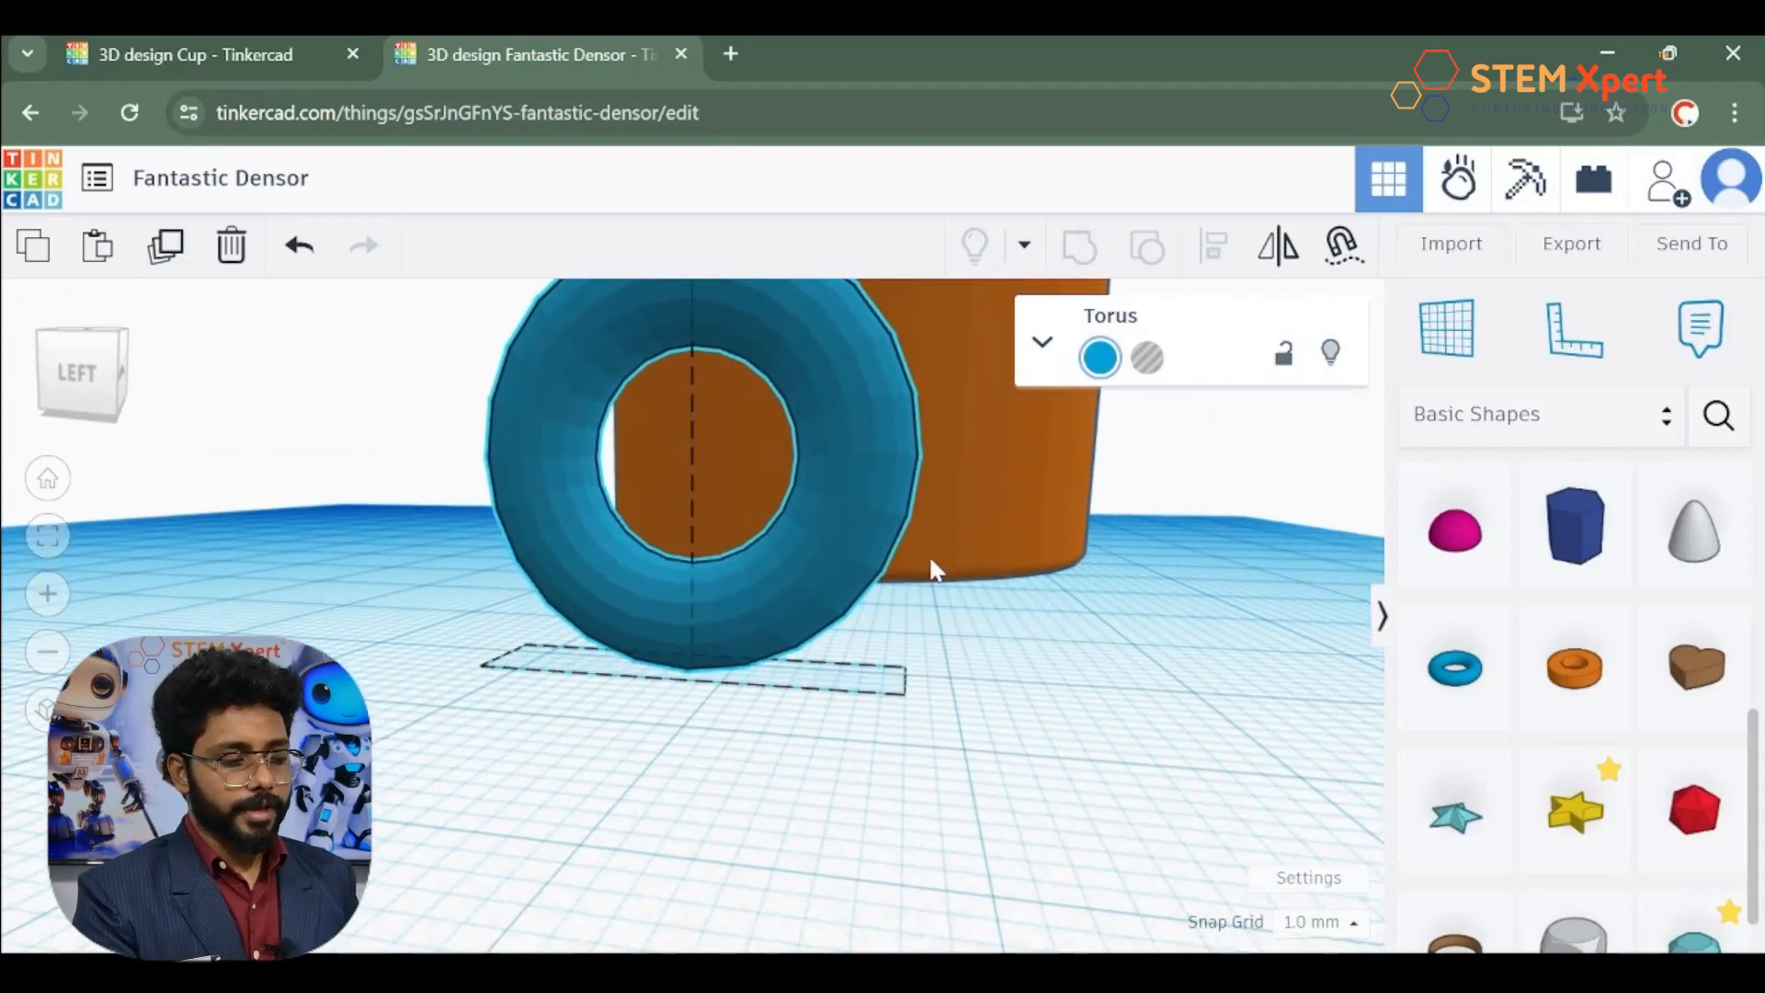
left_click_drag(931, 563, 228, 563)
key("ctrl+z")
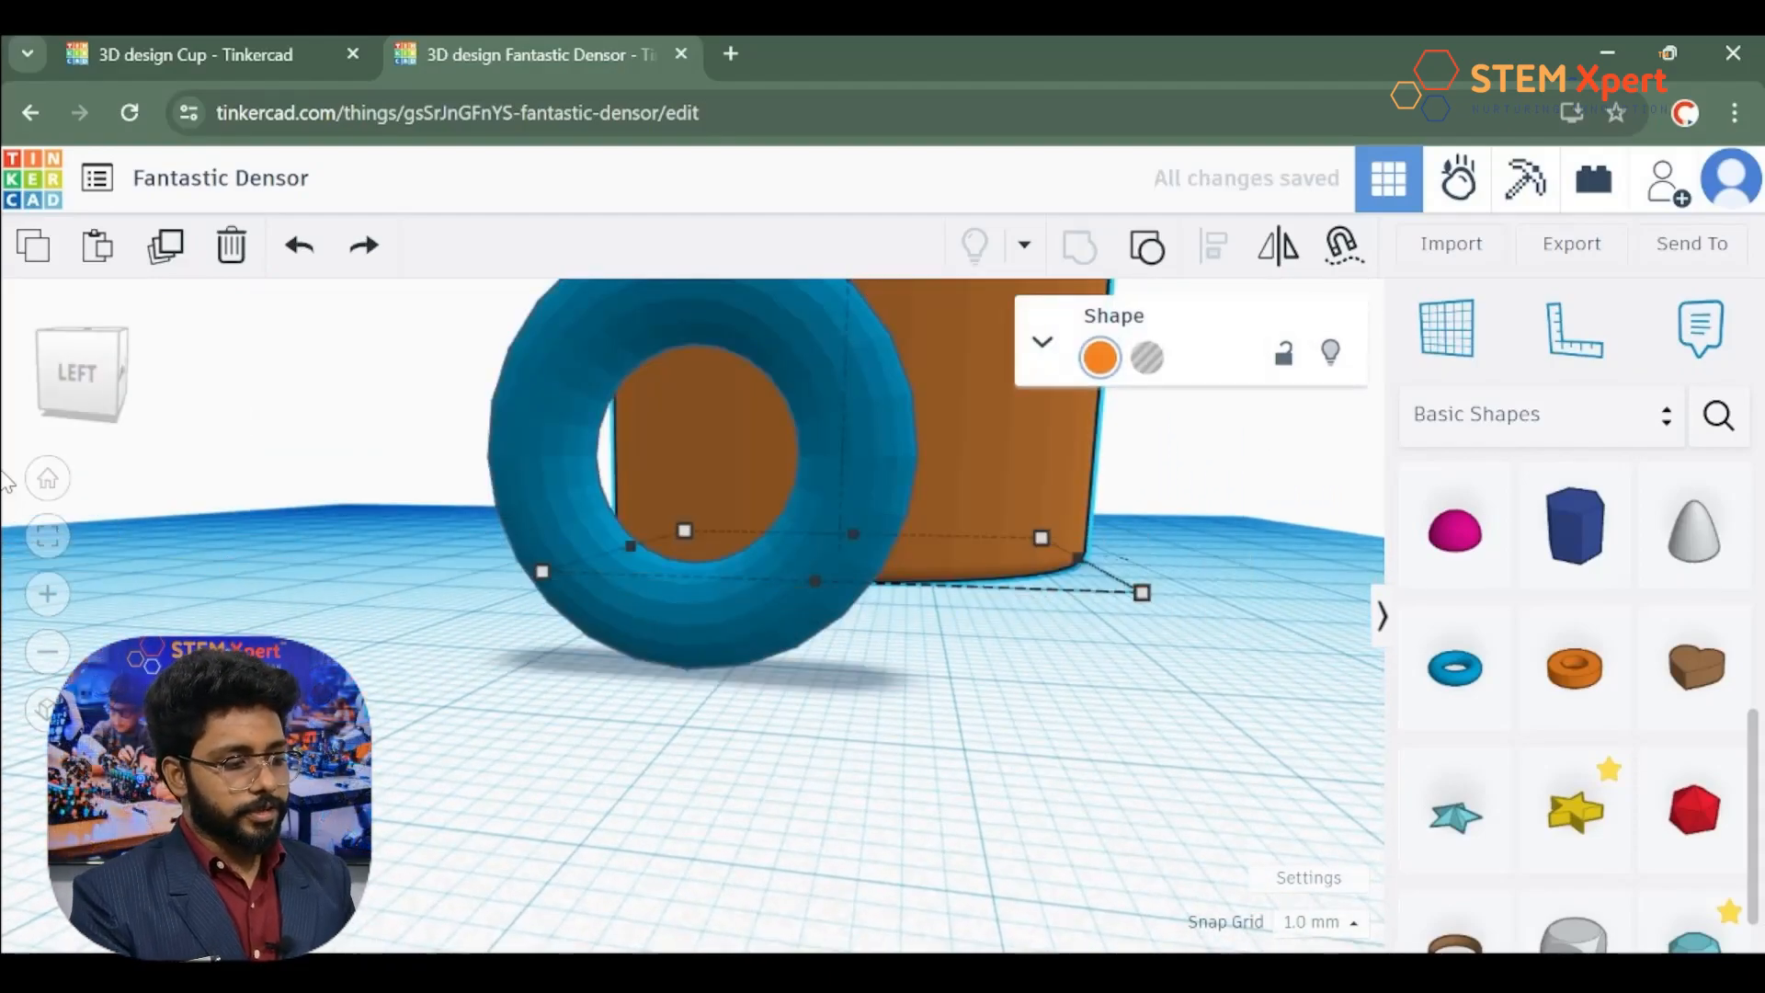
Step: Set the thickness of the upright torus to 10 mm
left_click(50, 541)
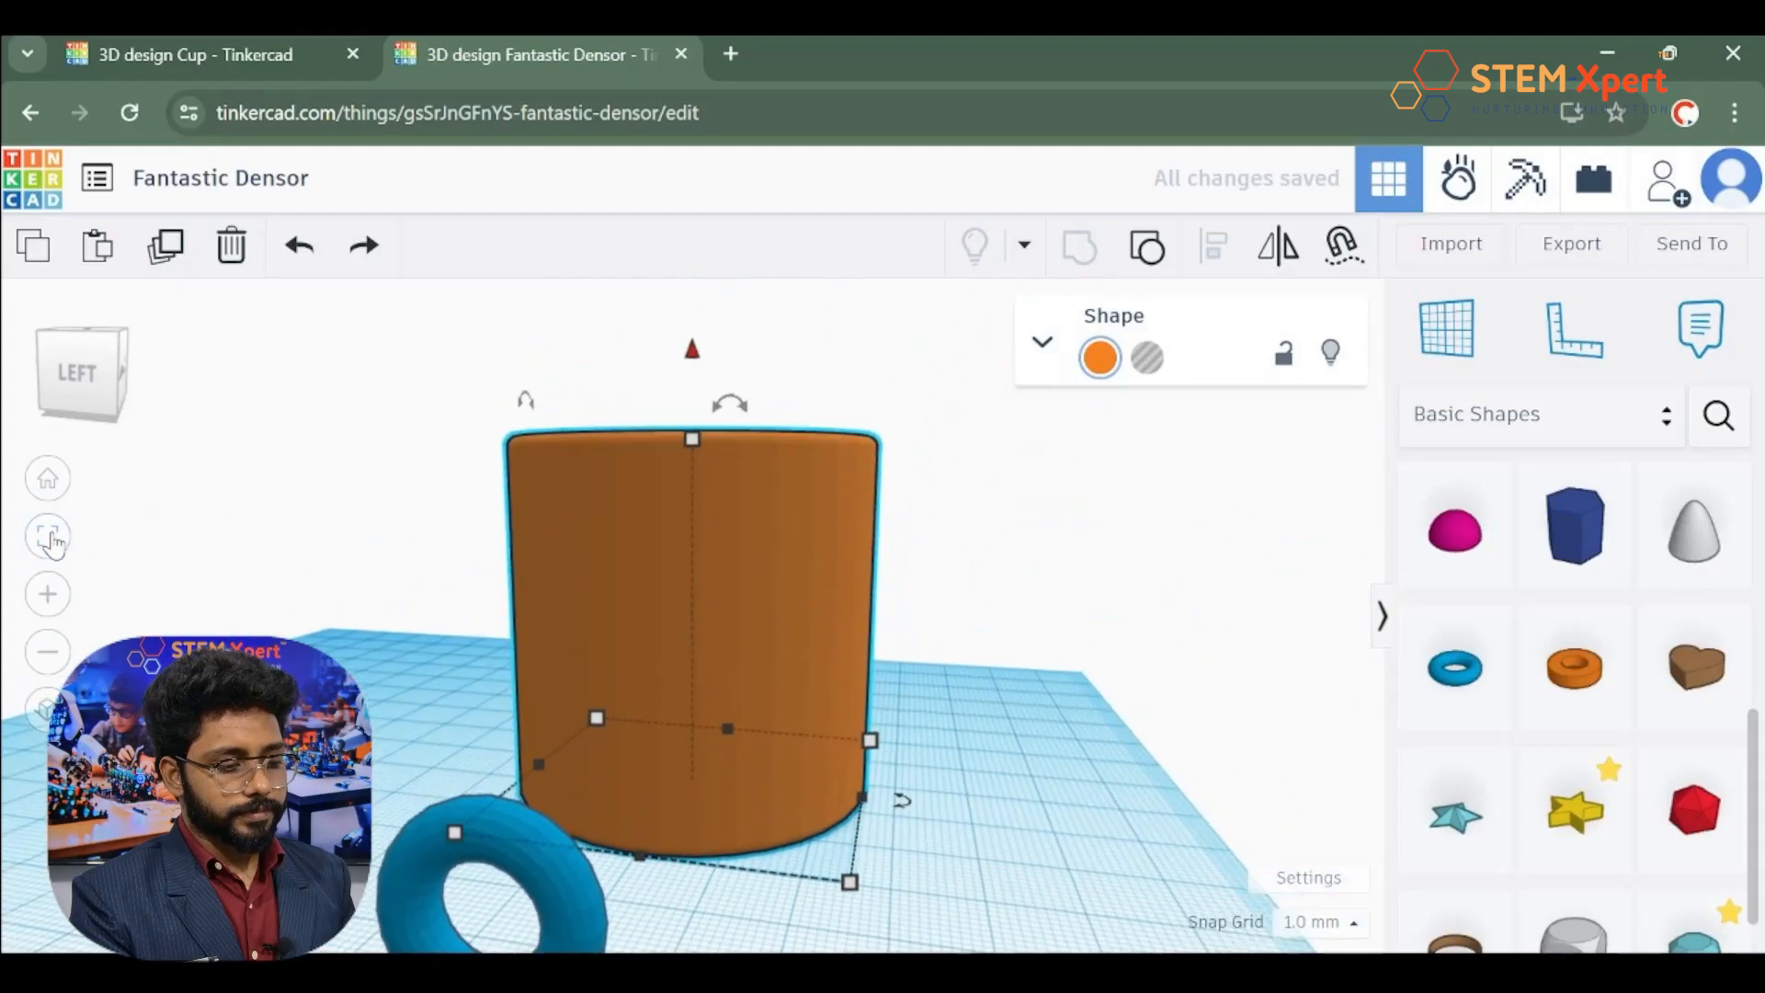
left_click(46, 491)
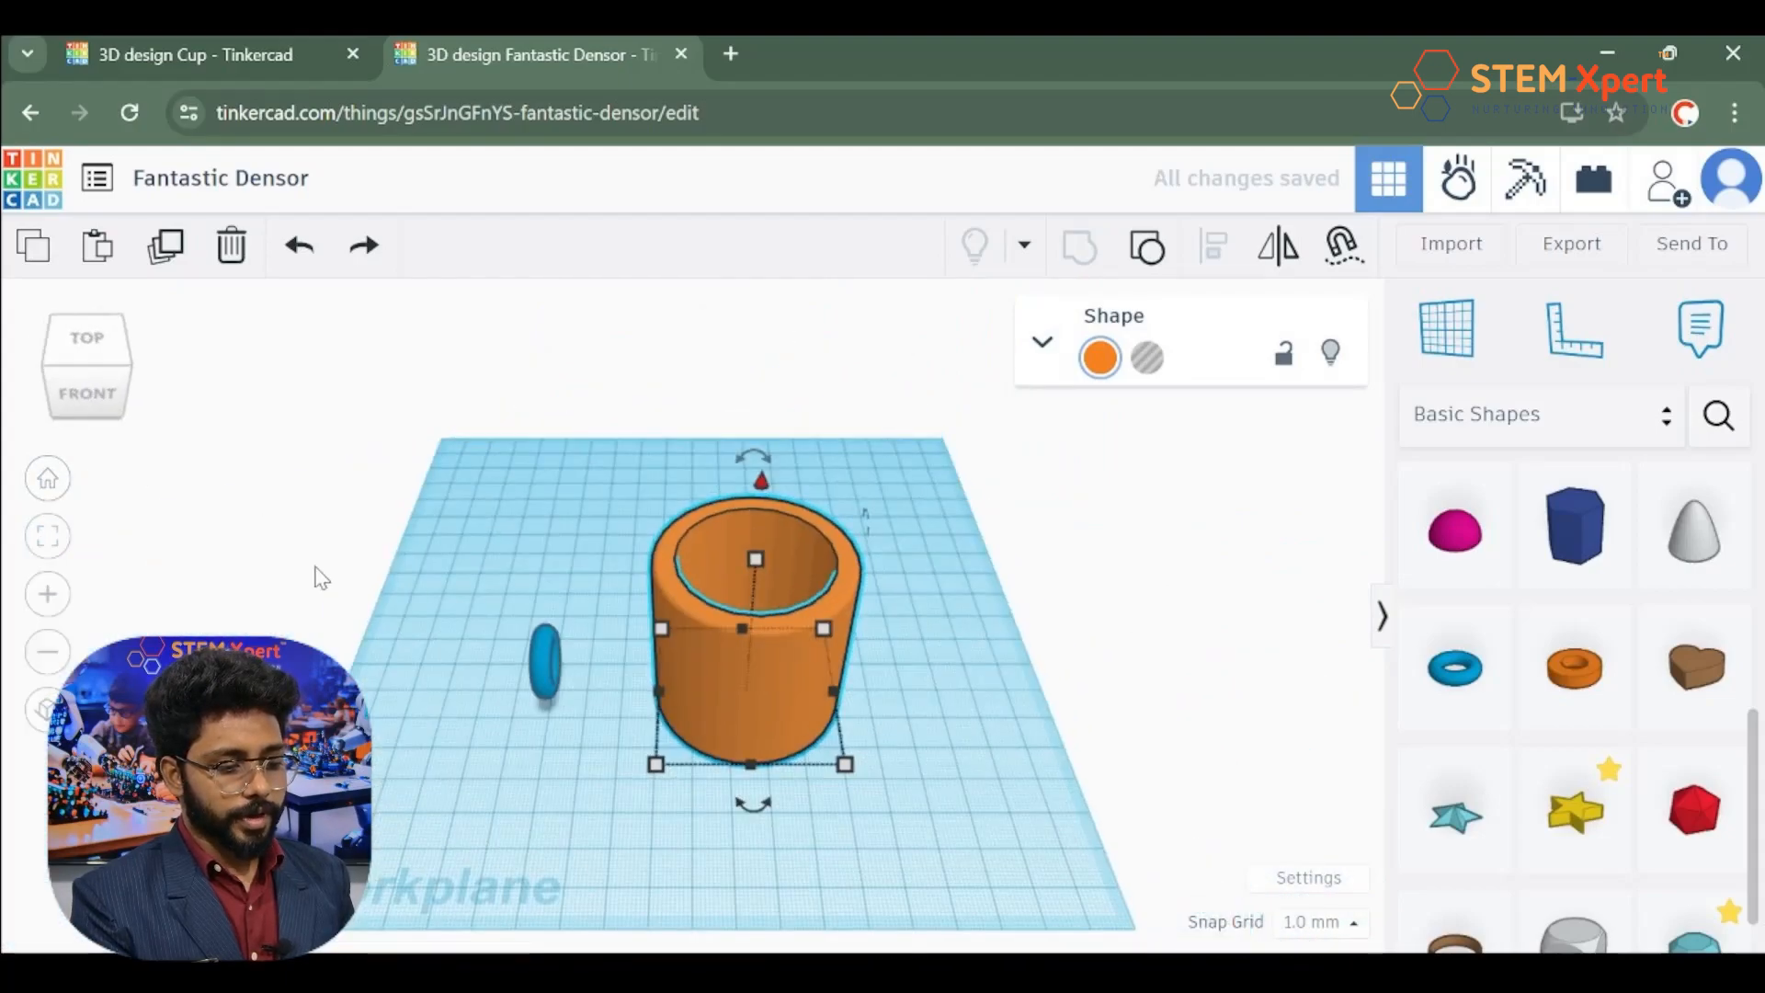
scroll(520, 655, "up", 3)
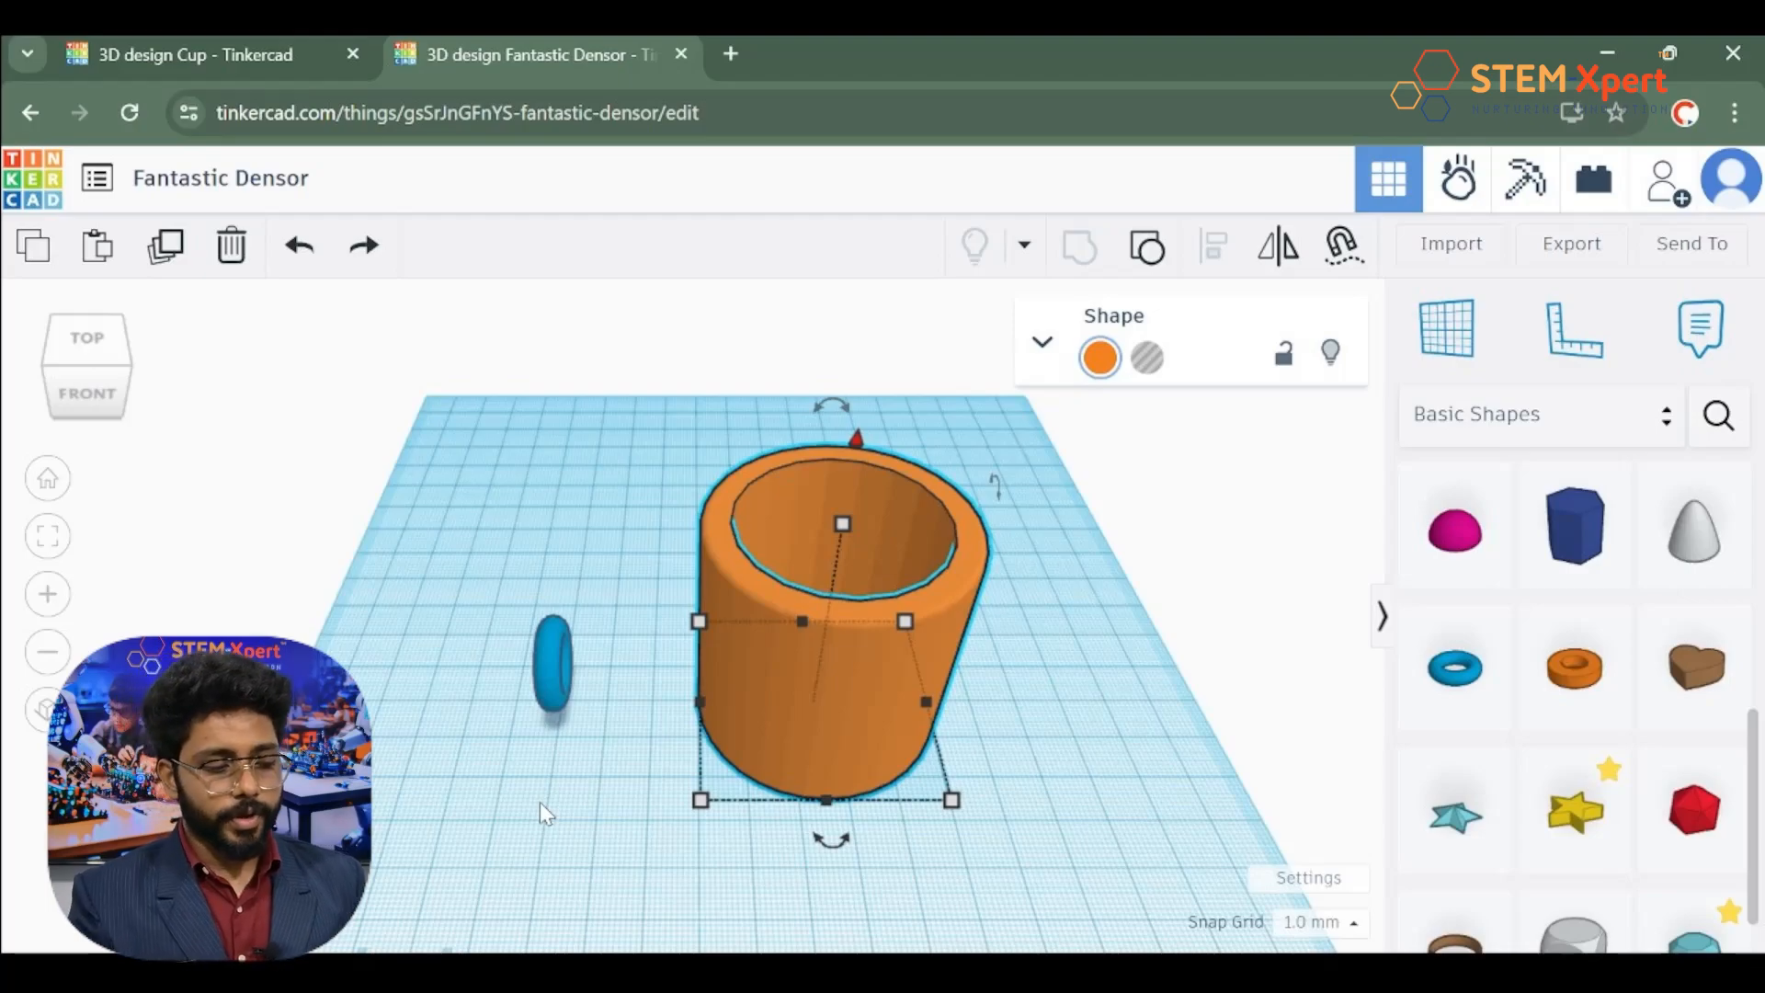
left_click(563, 683)
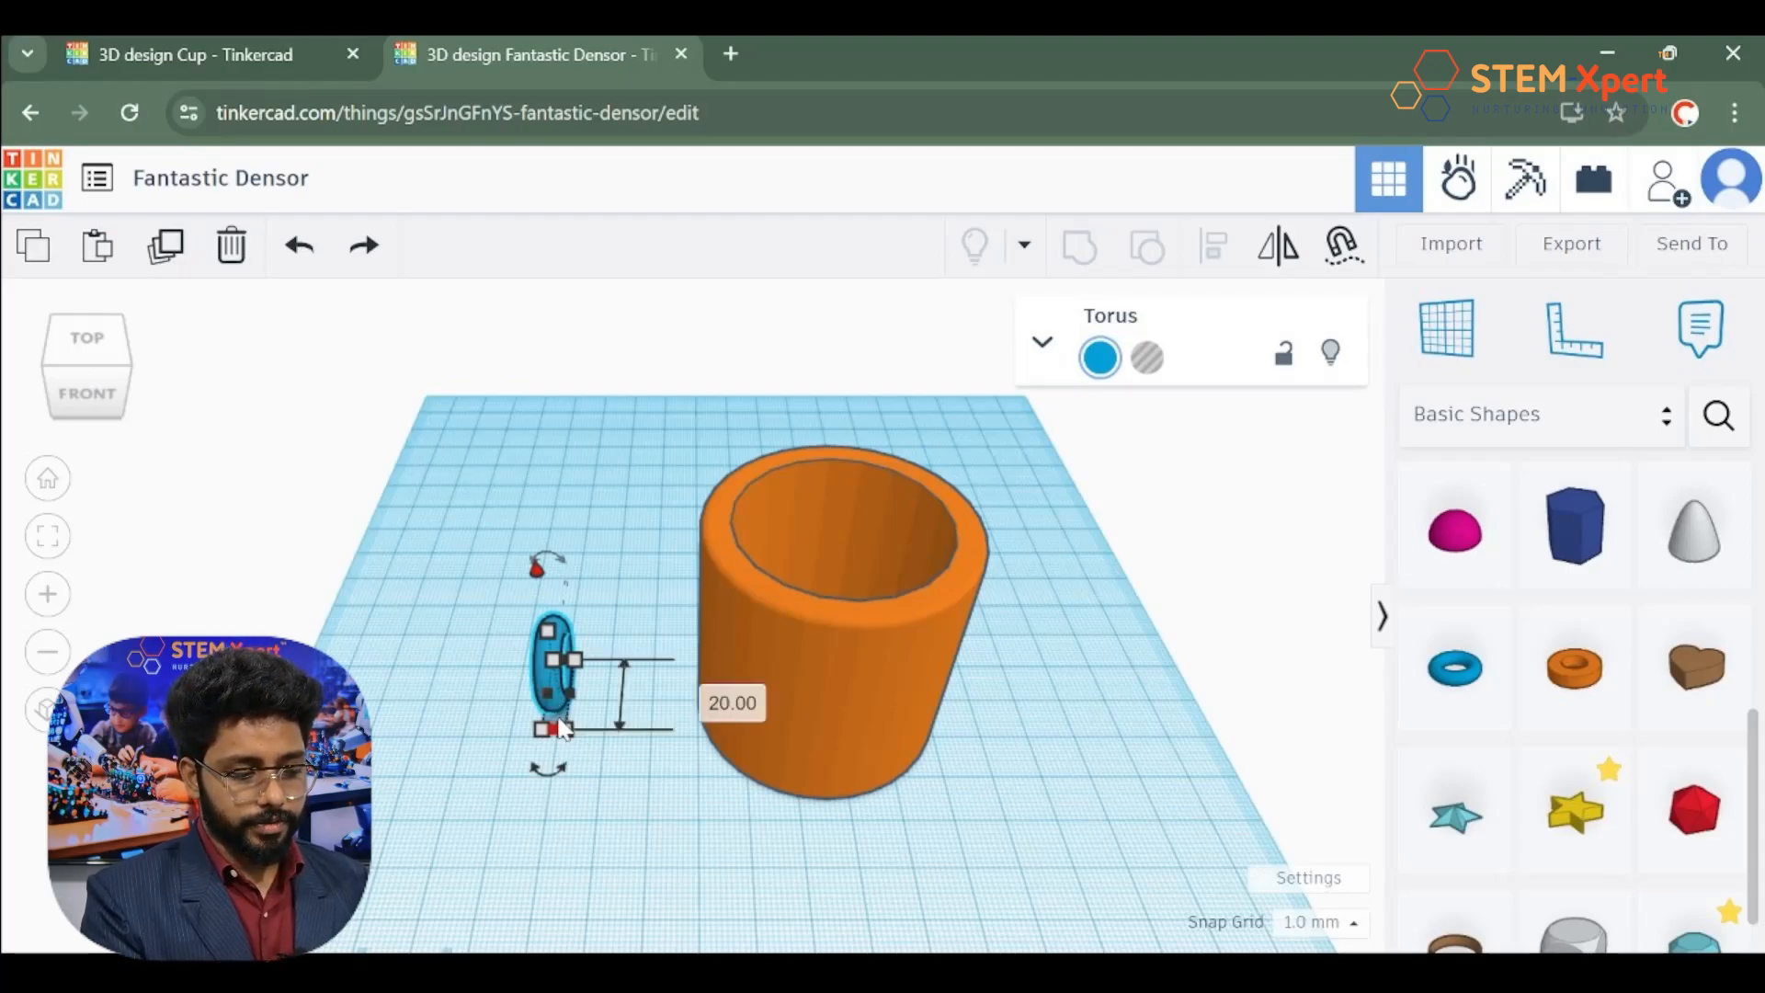
scroll(492, 691, "up", 5)
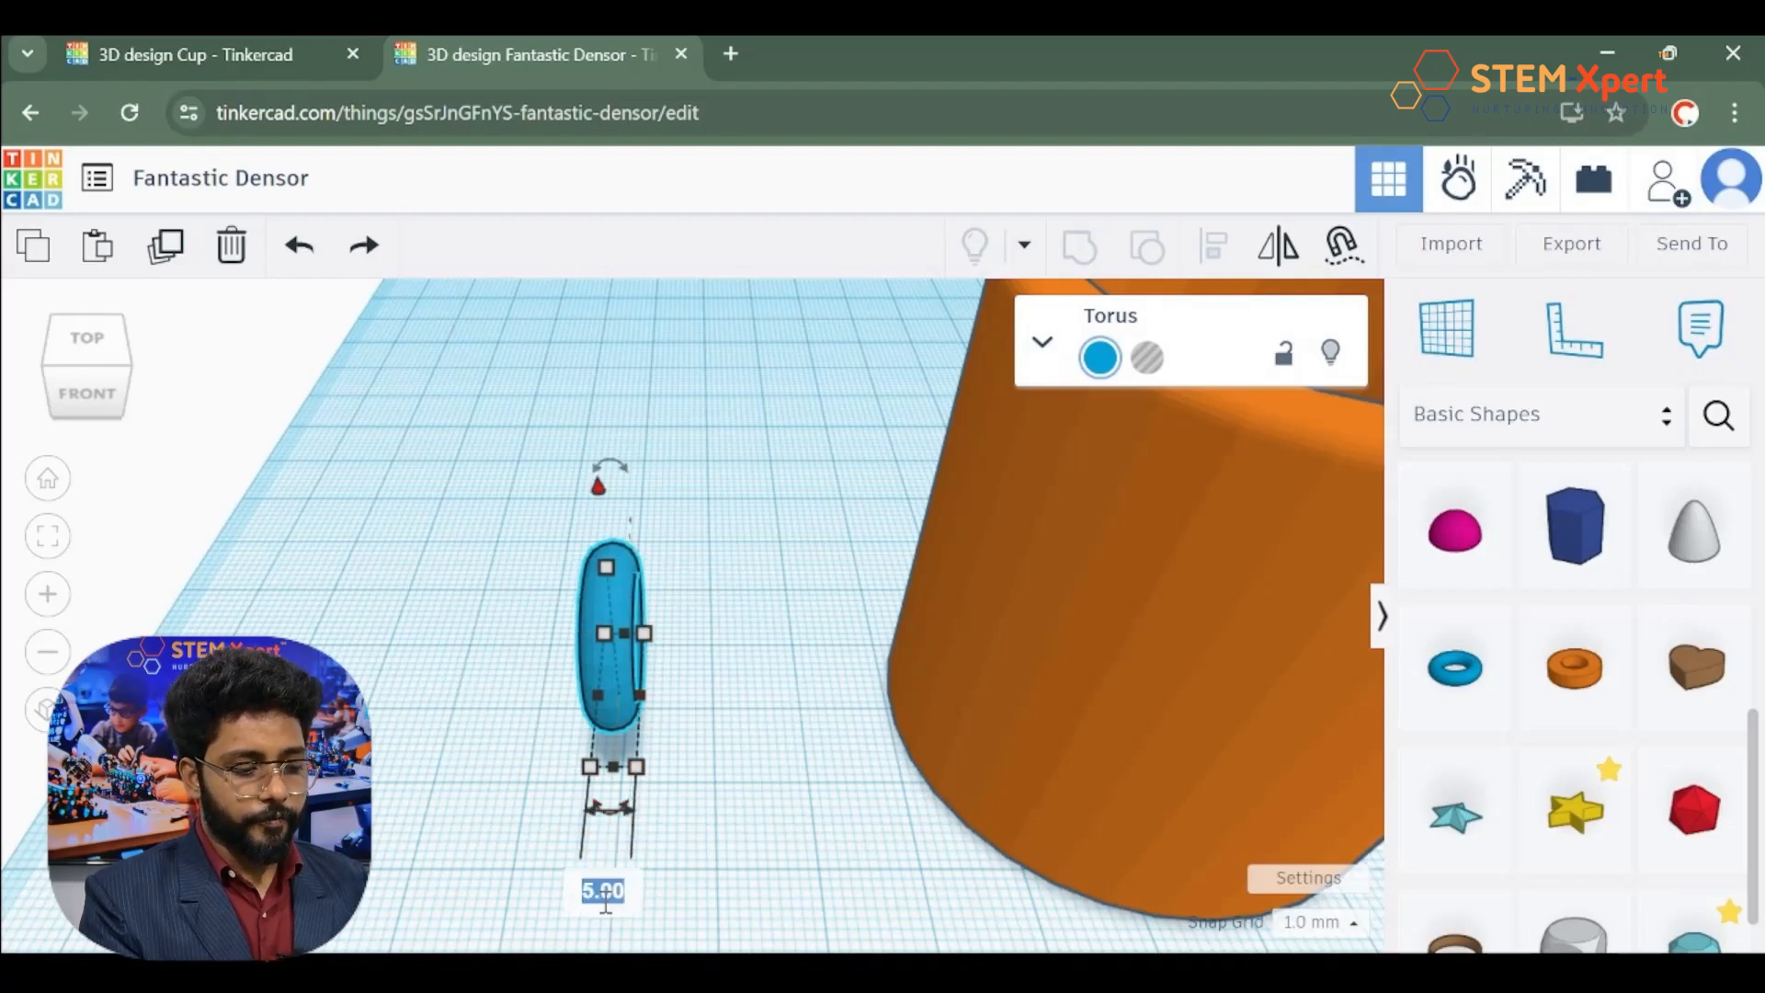
type("10")
key("Return")
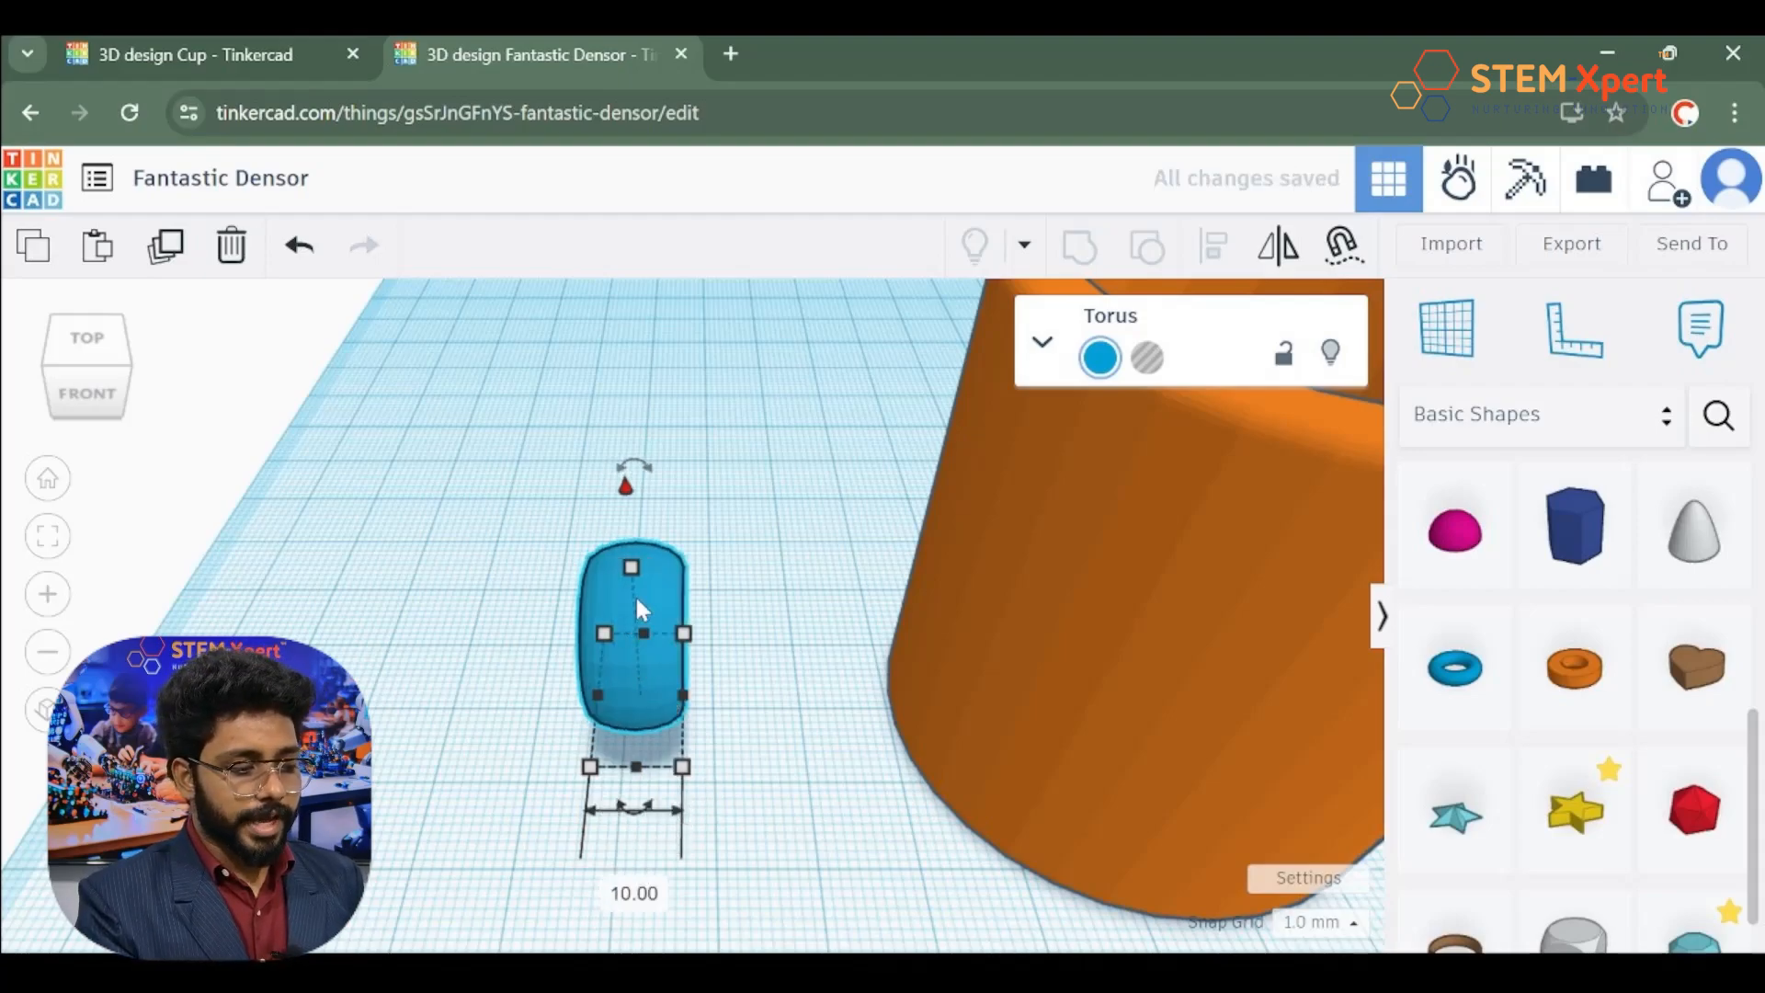
Step: Set the height of the torus to 40 mm
left_click(50, 539)
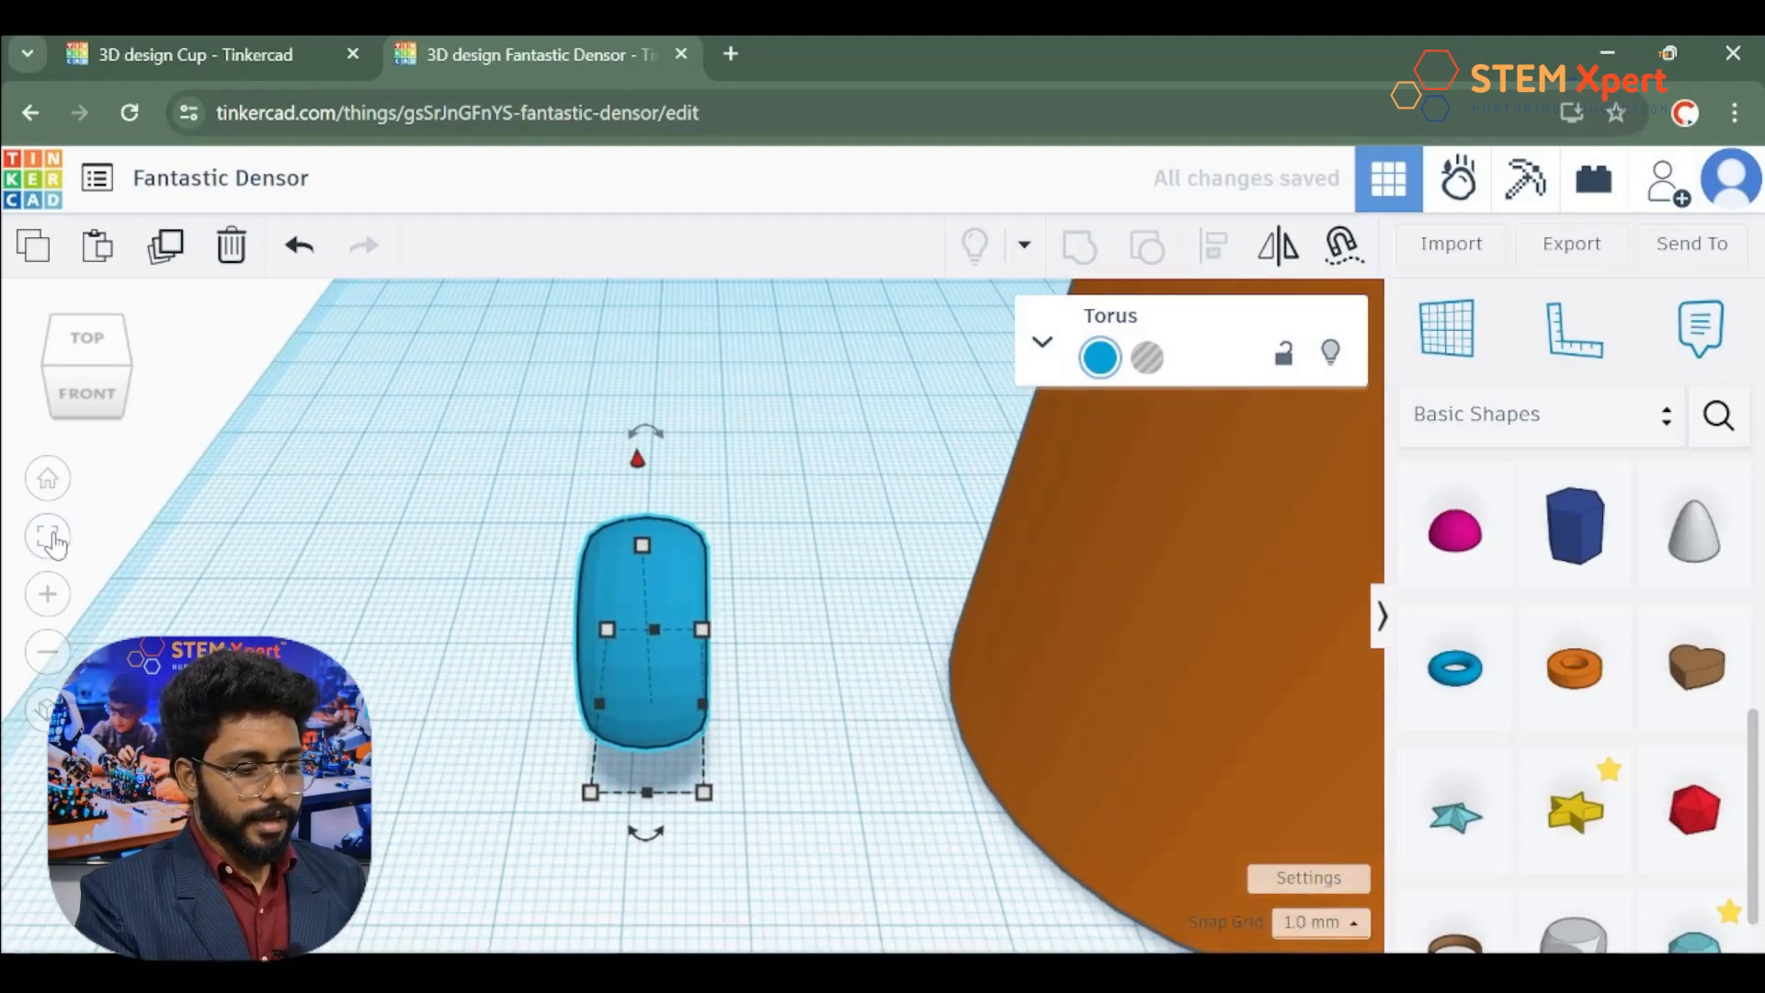
mouse_move(690, 445)
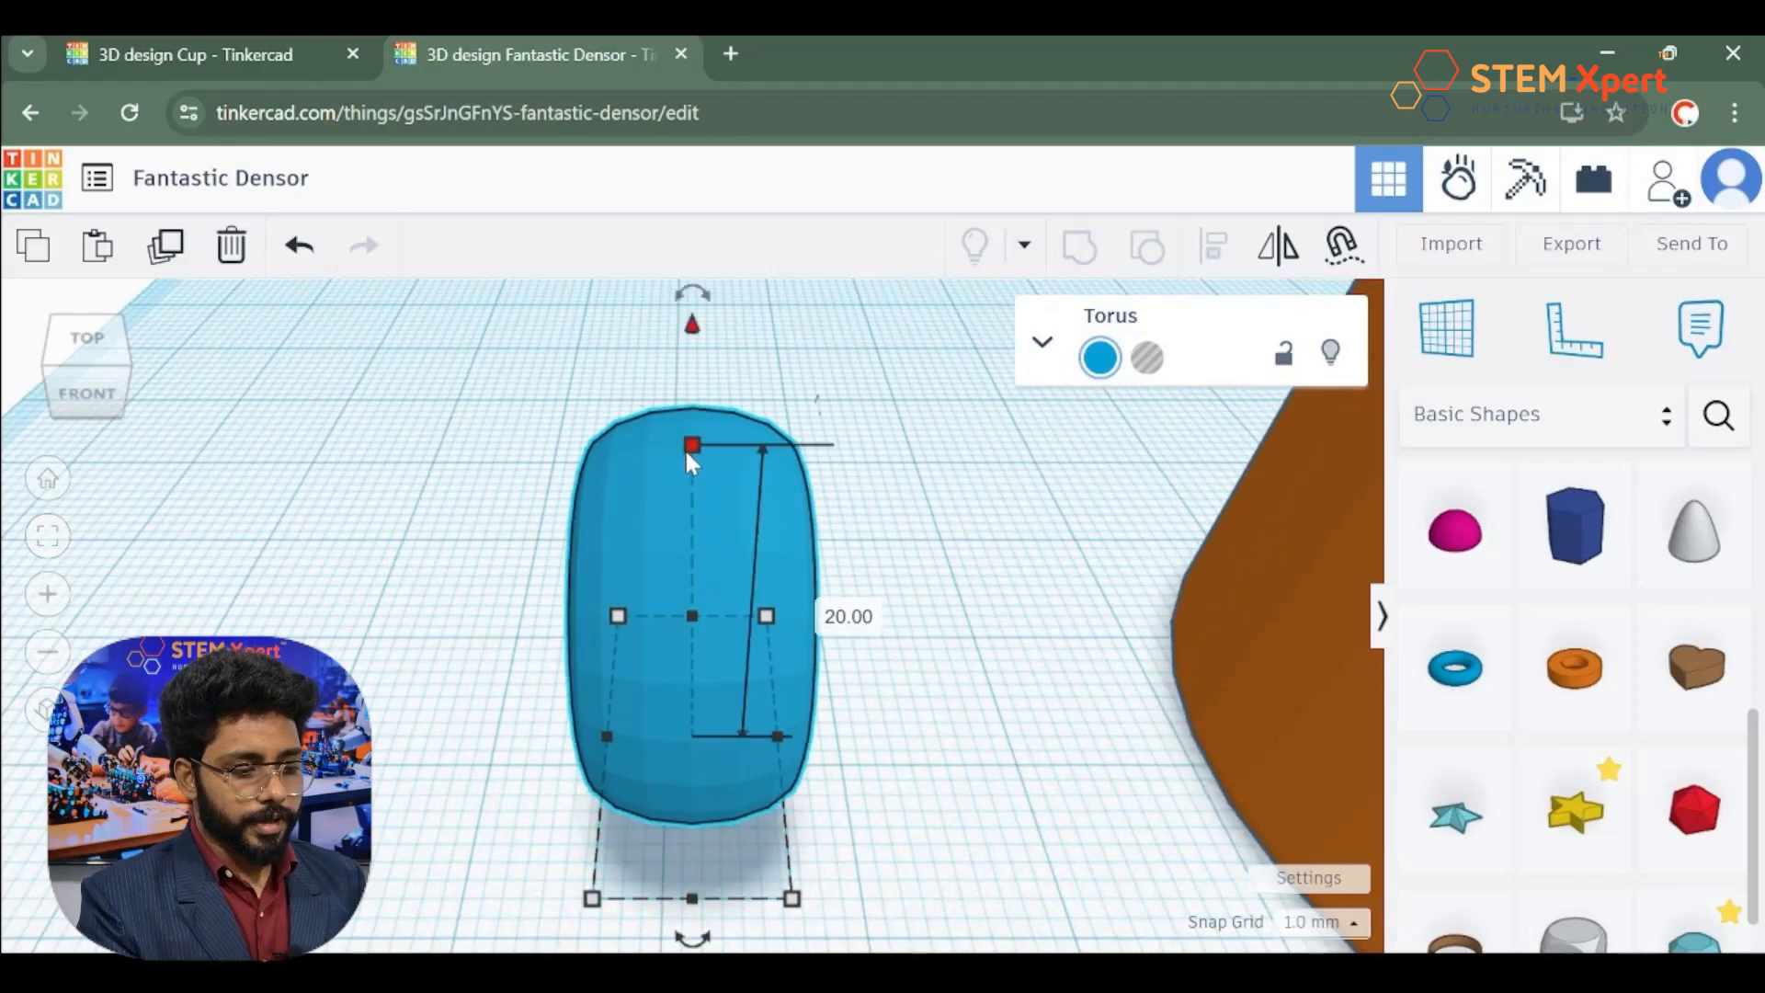
left_click(853, 619)
key("Return")
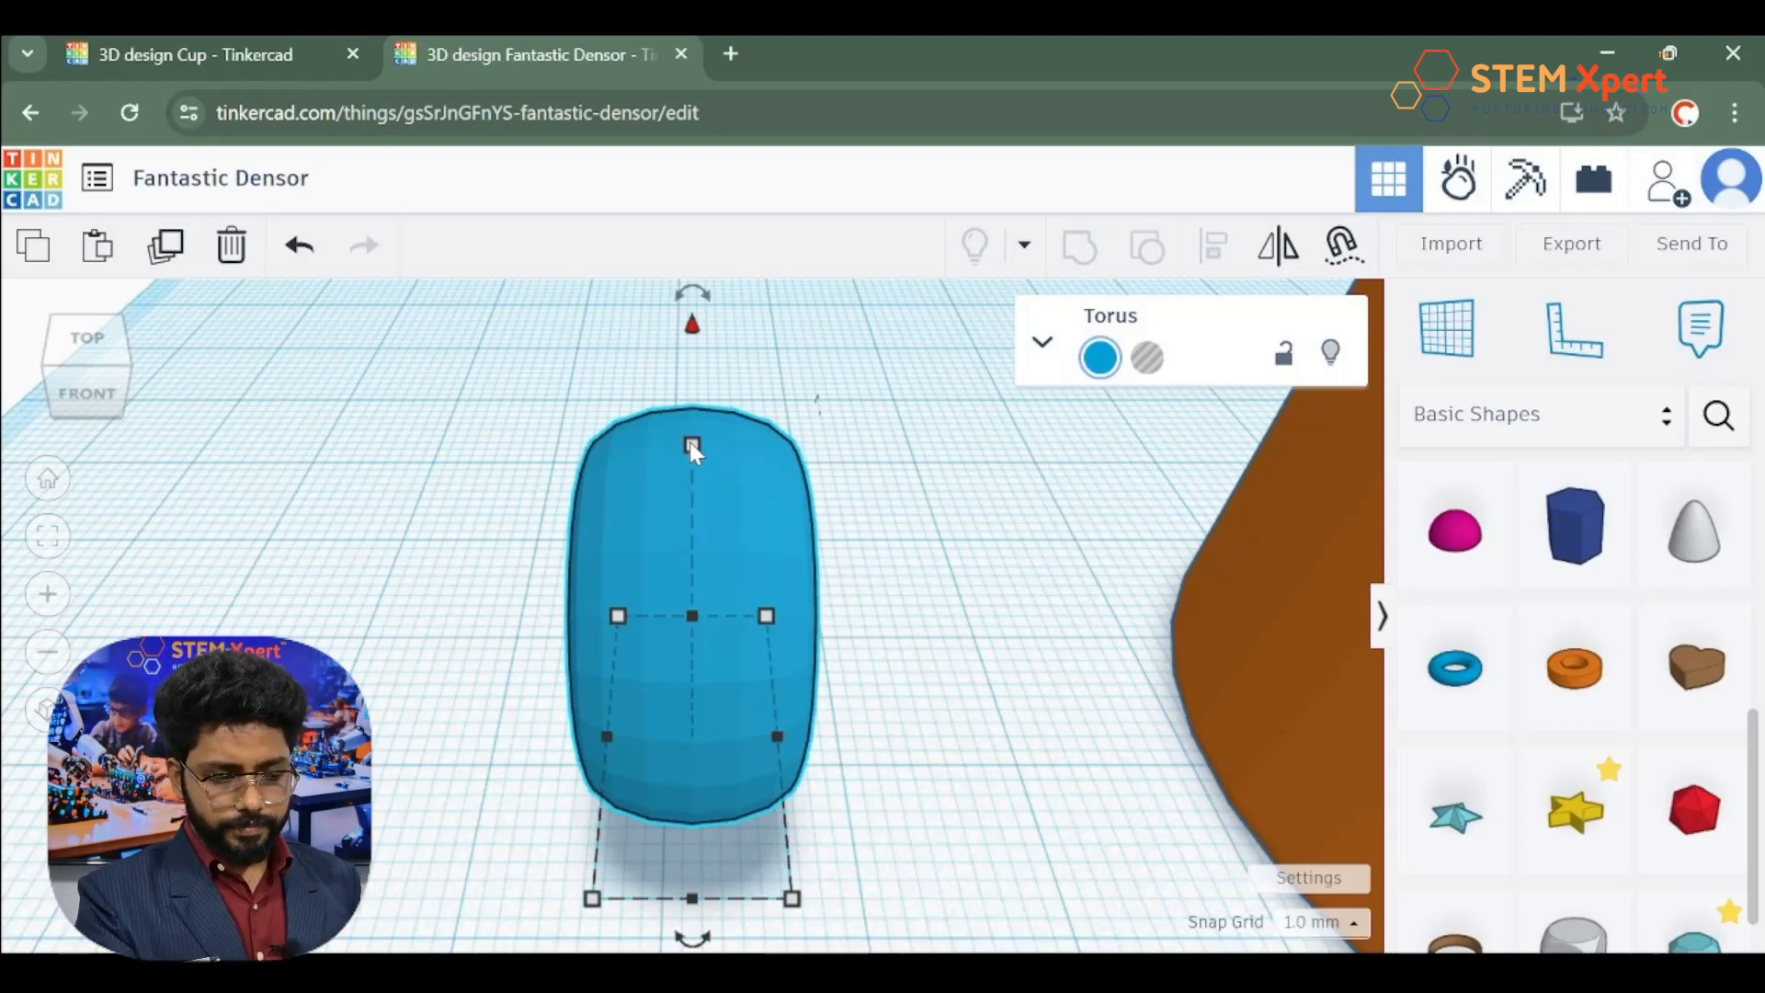
mouse_move(688, 438)
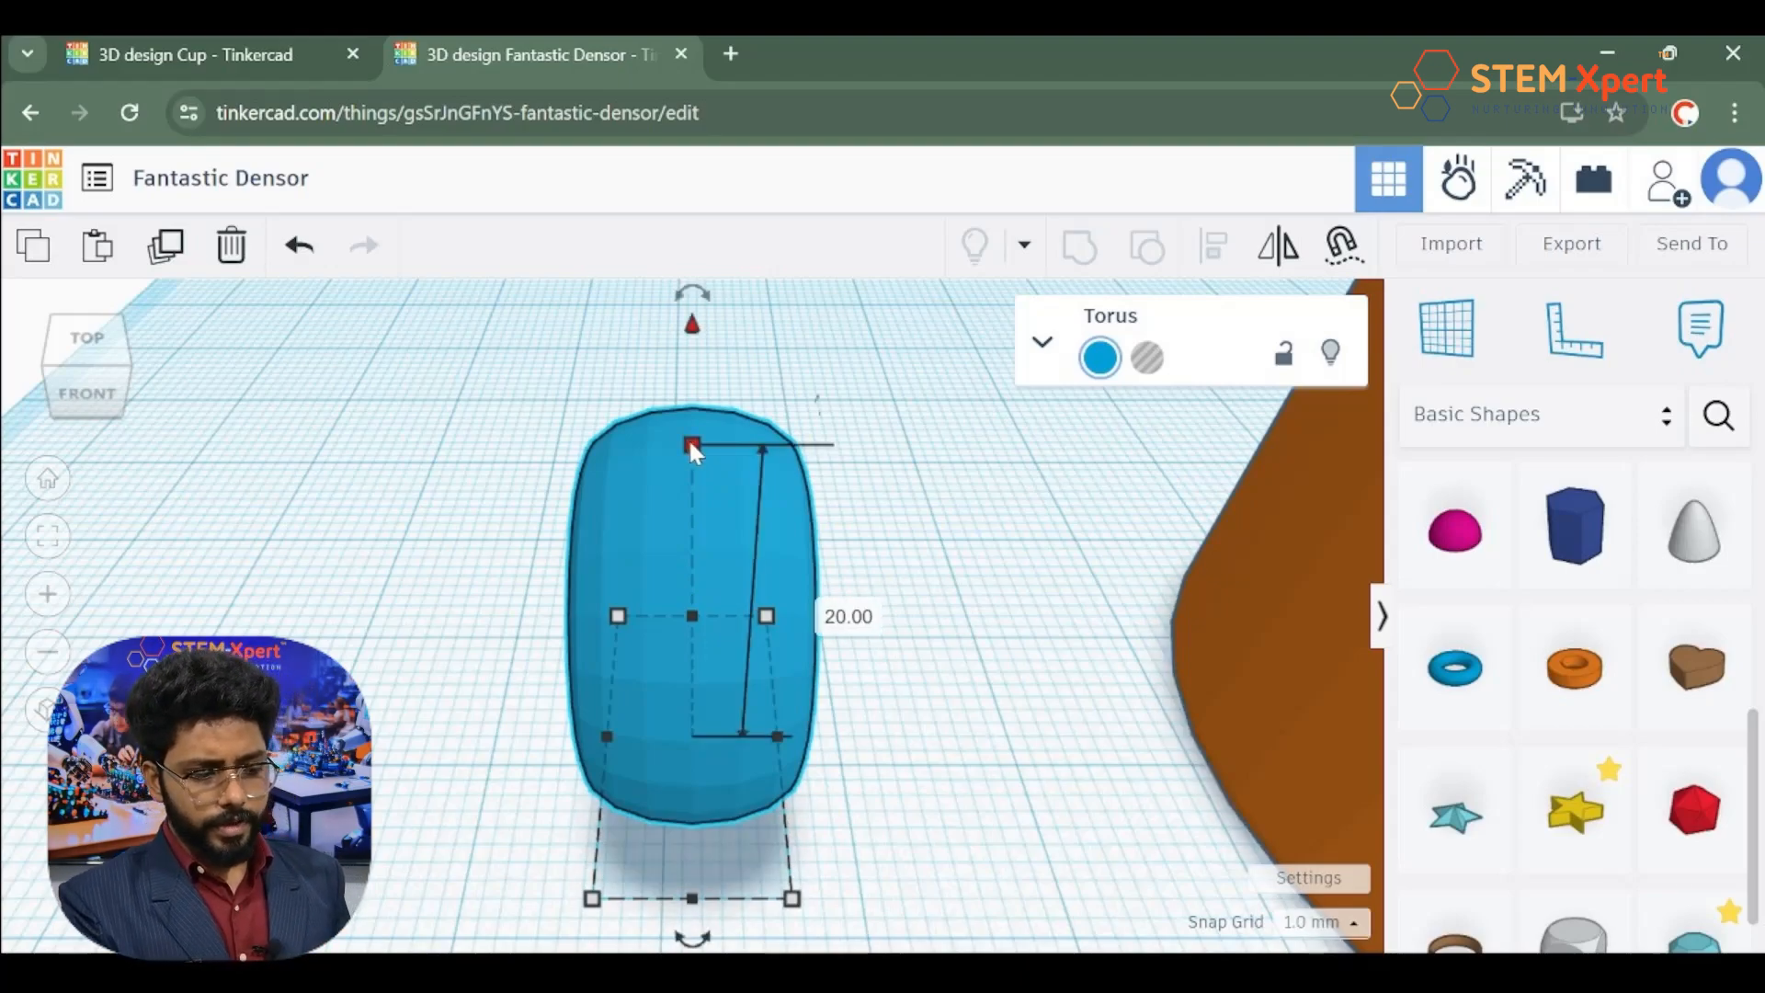
left_click(848, 615)
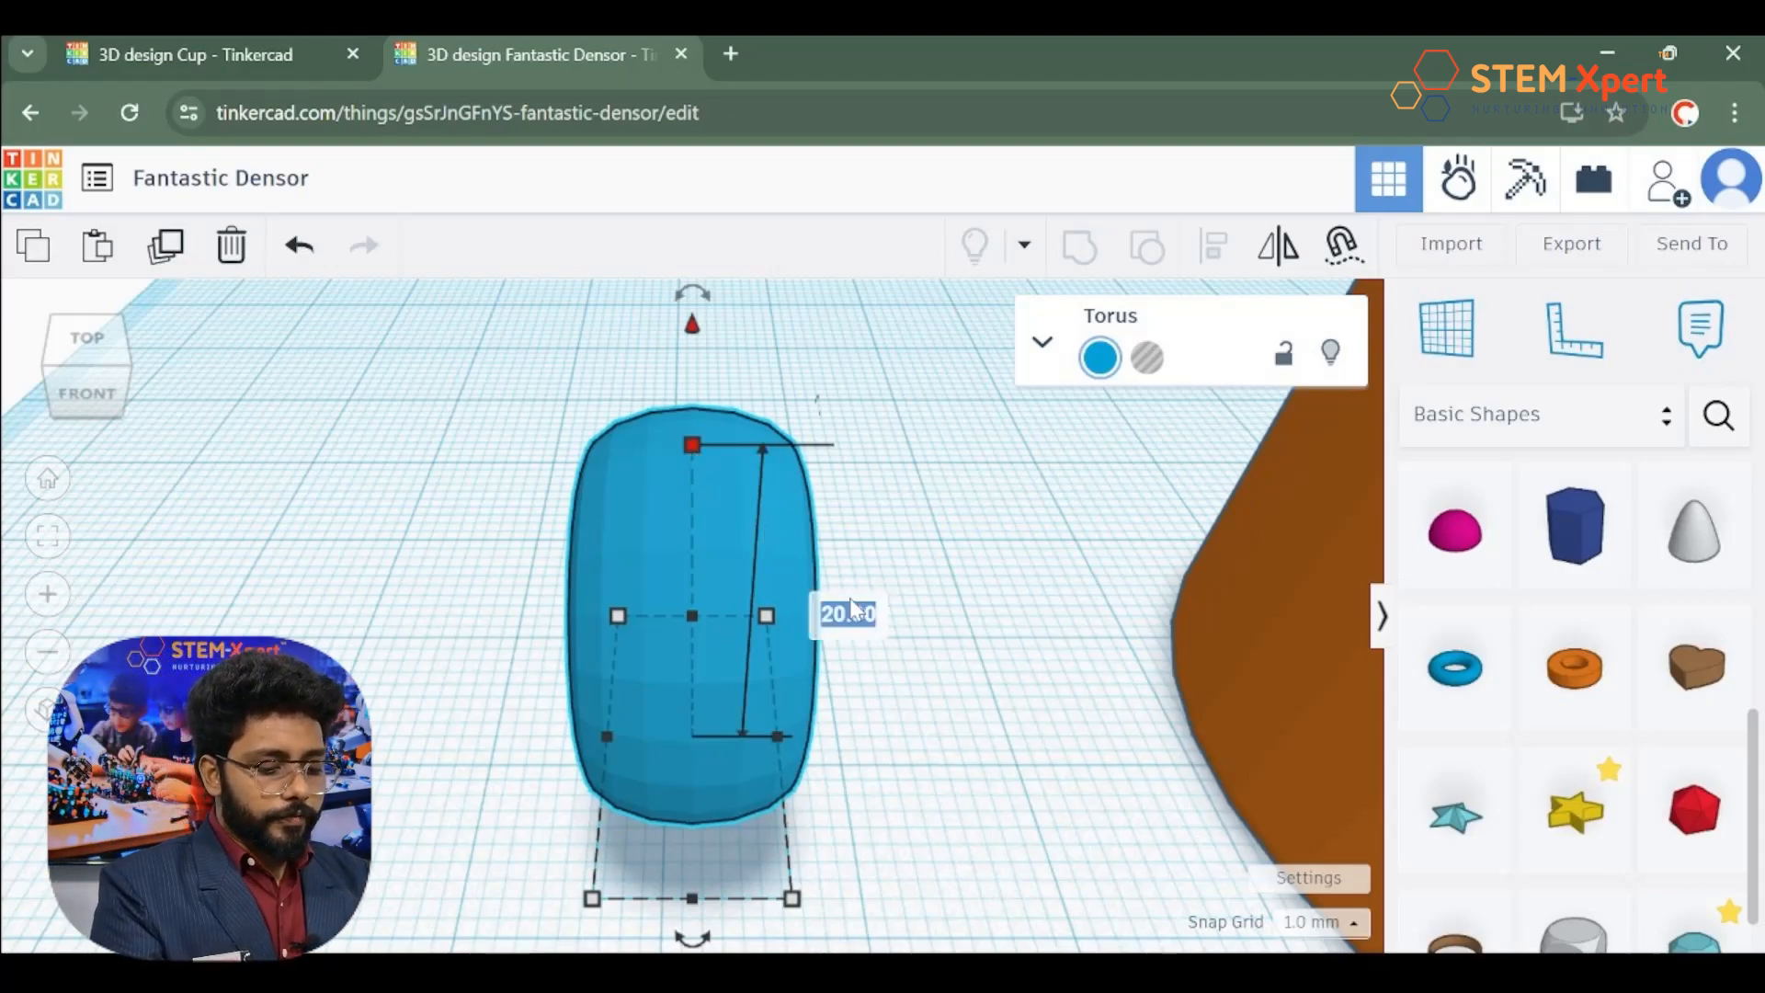
type("40")
key("Return")
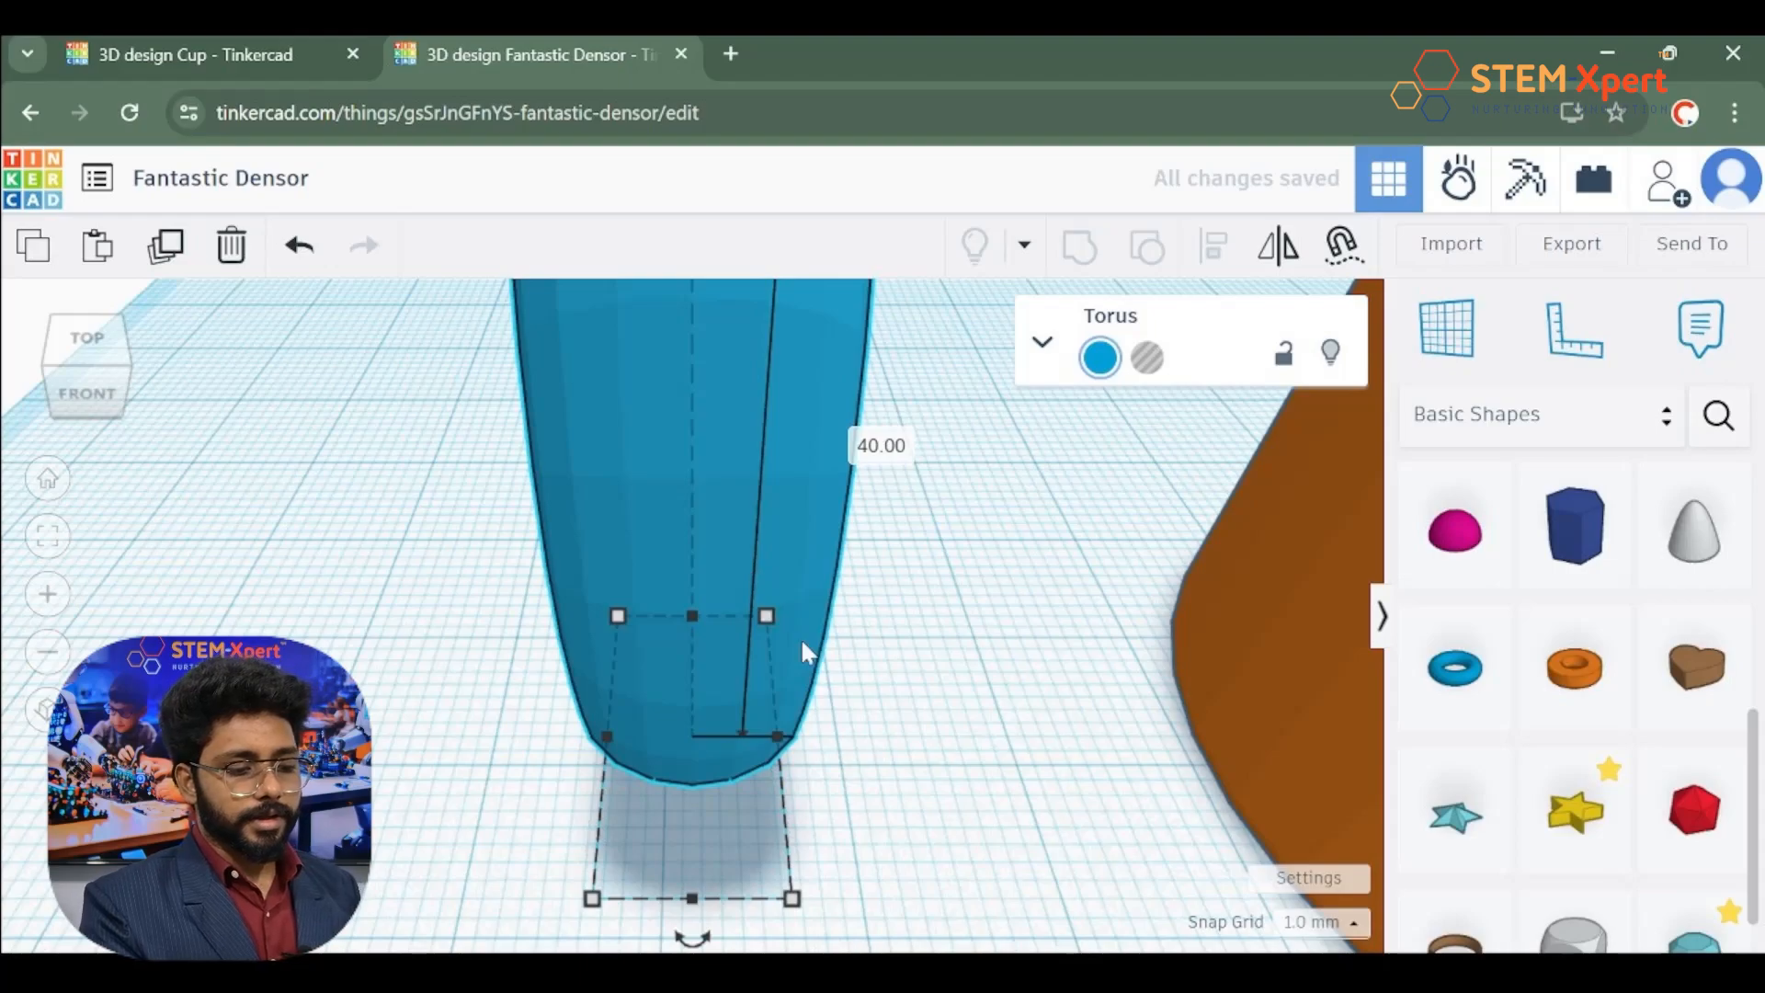
Step: Set the torus's front-to-back width in the left view to 40 mm to make the ring round
left_click(59, 400)
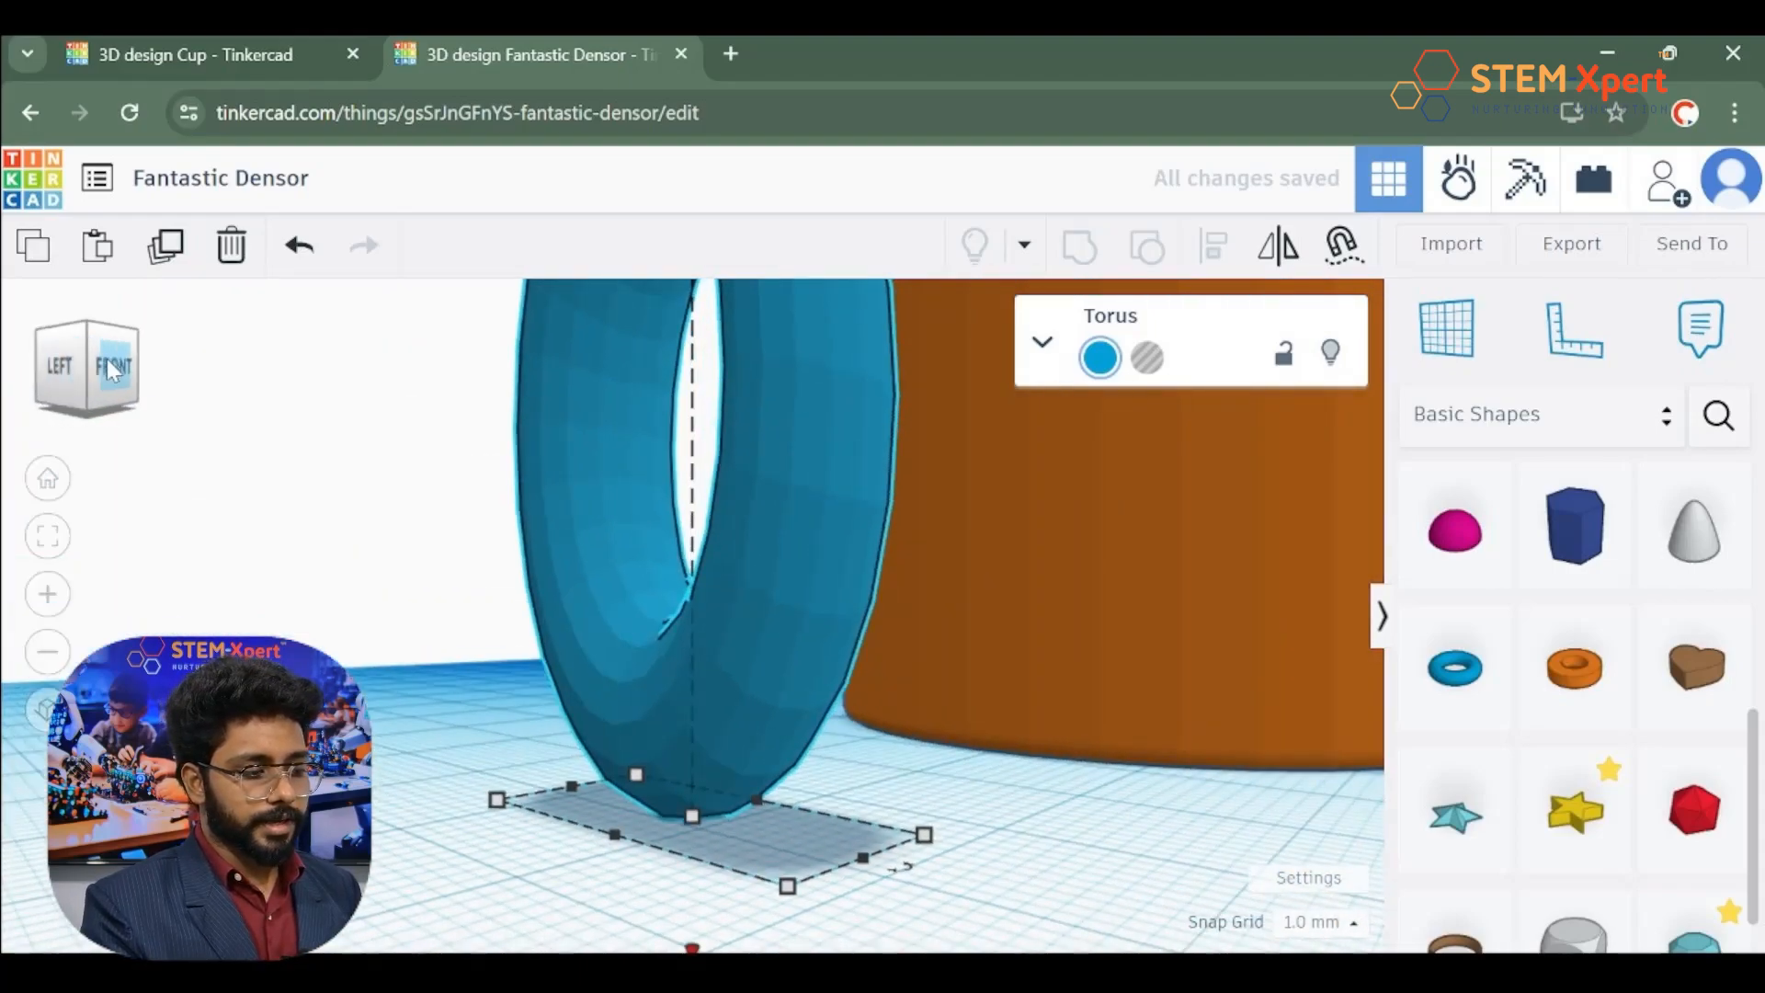
left_click(73, 379)
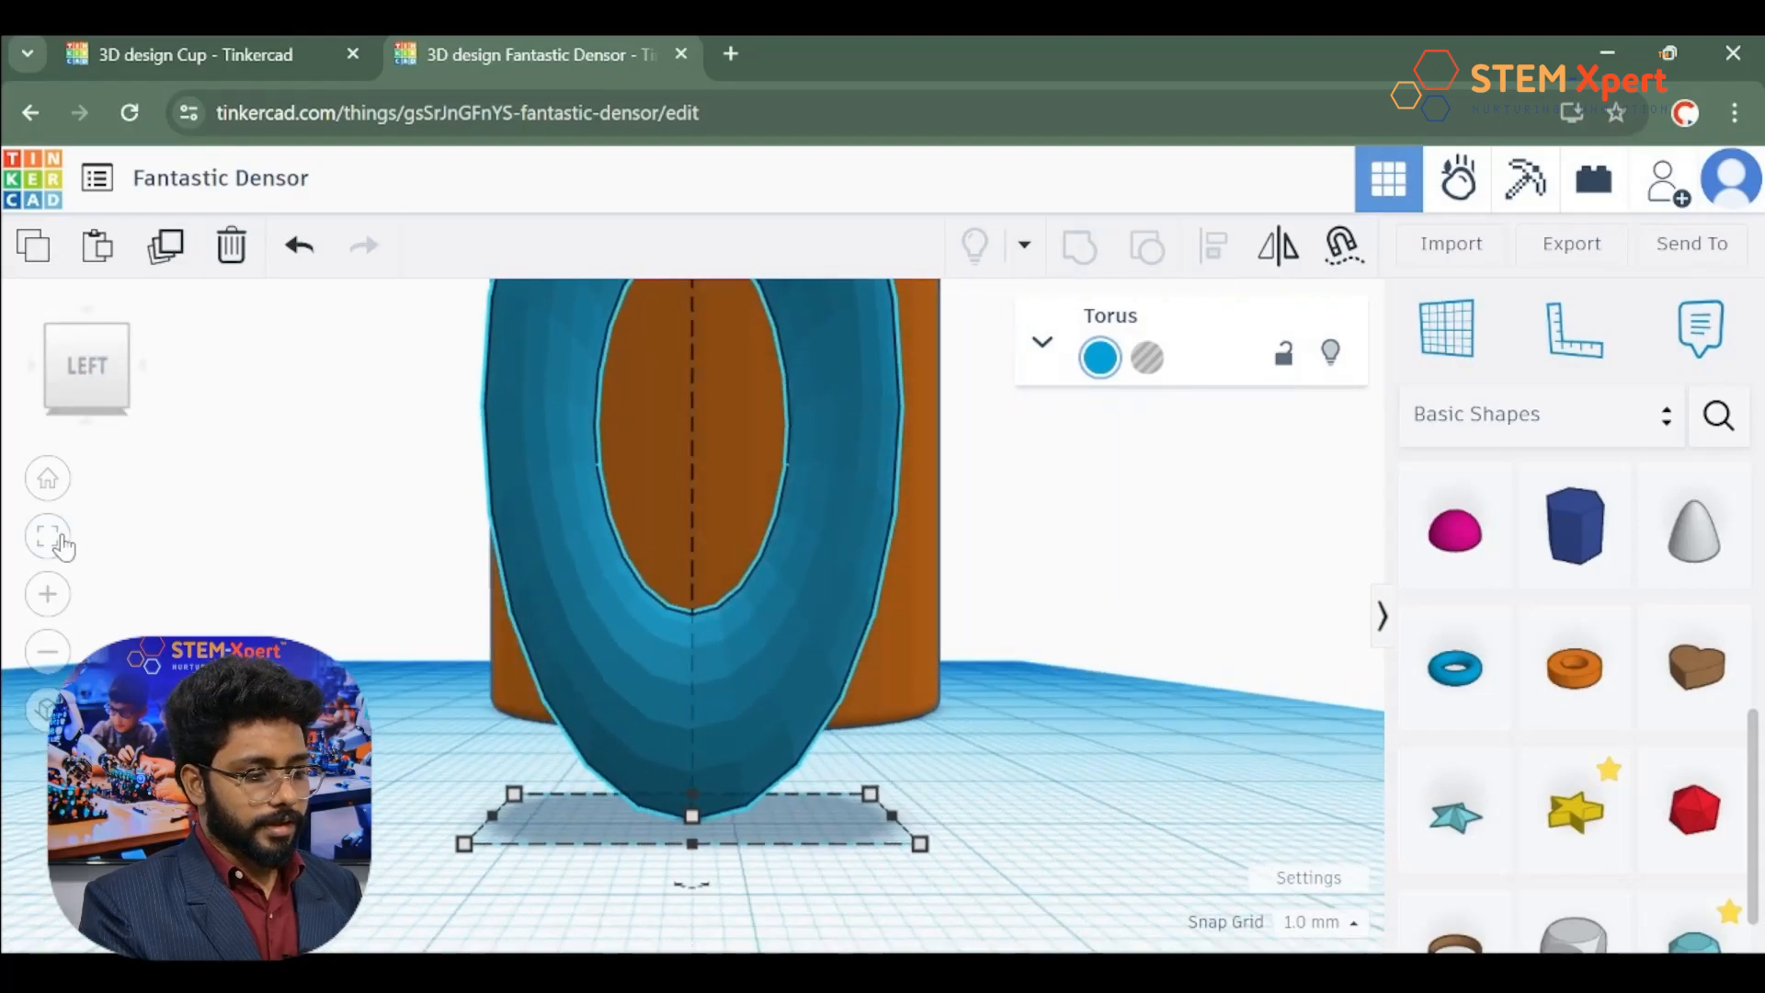
left_click(52, 539)
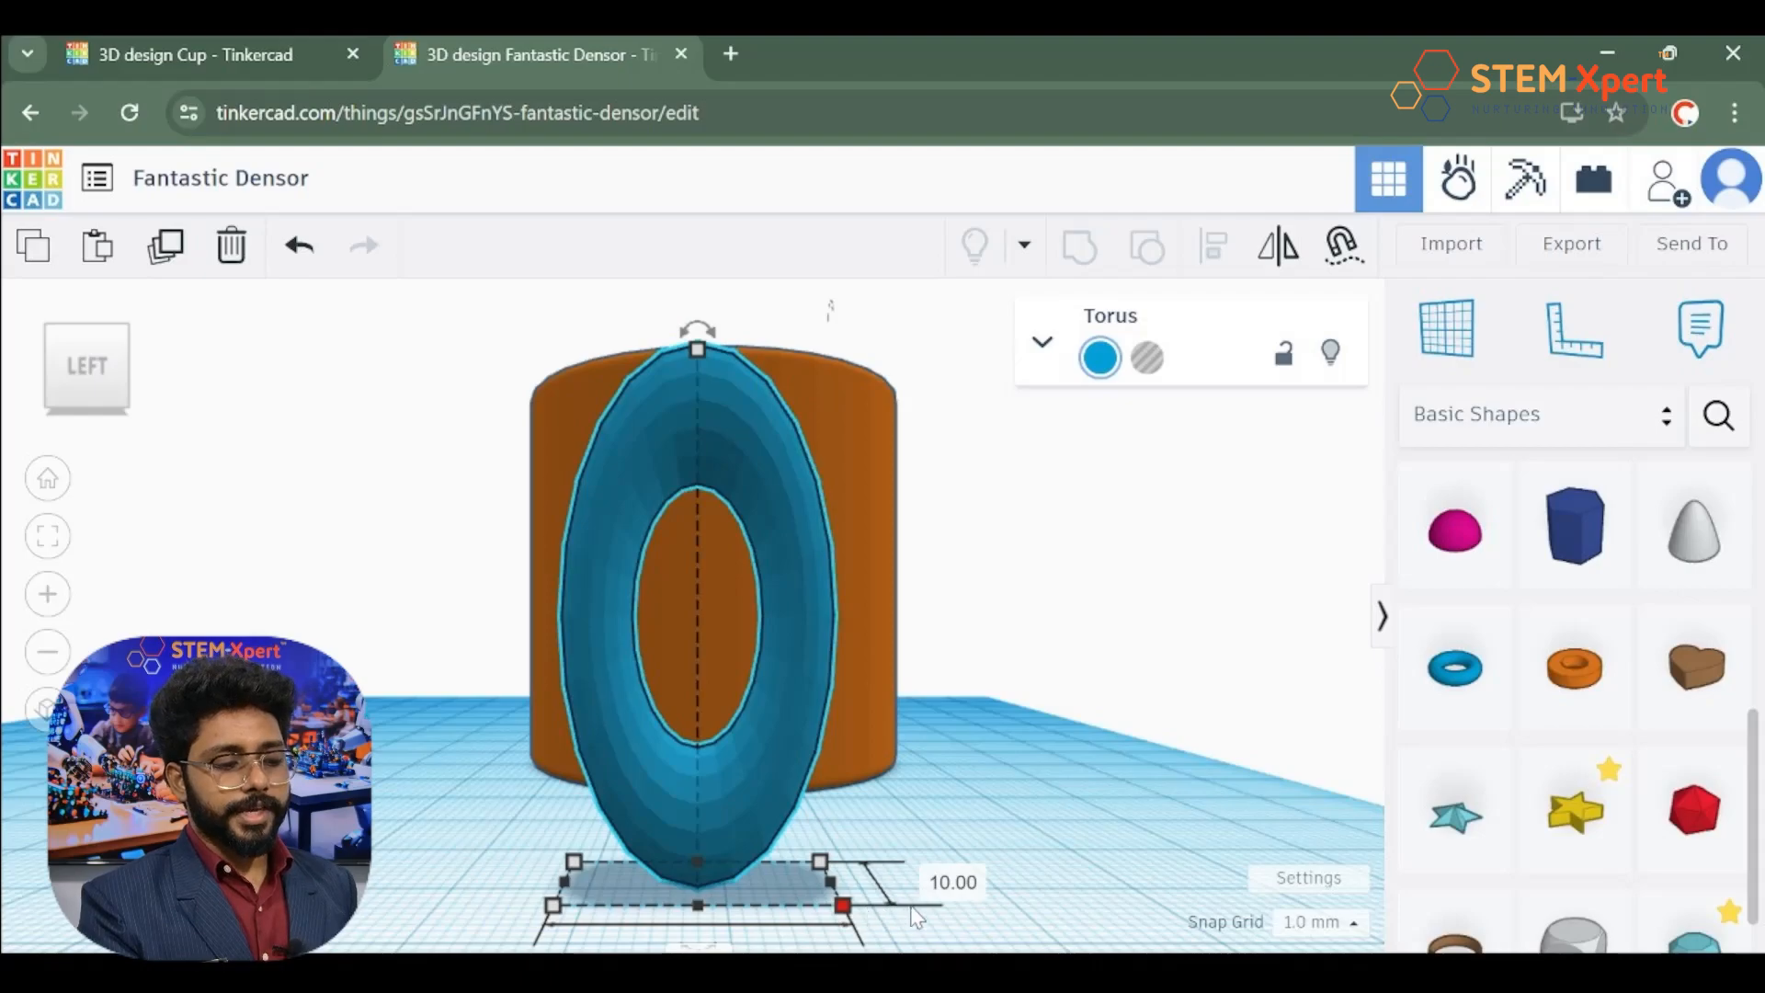
scroll(890, 917, "down", 2)
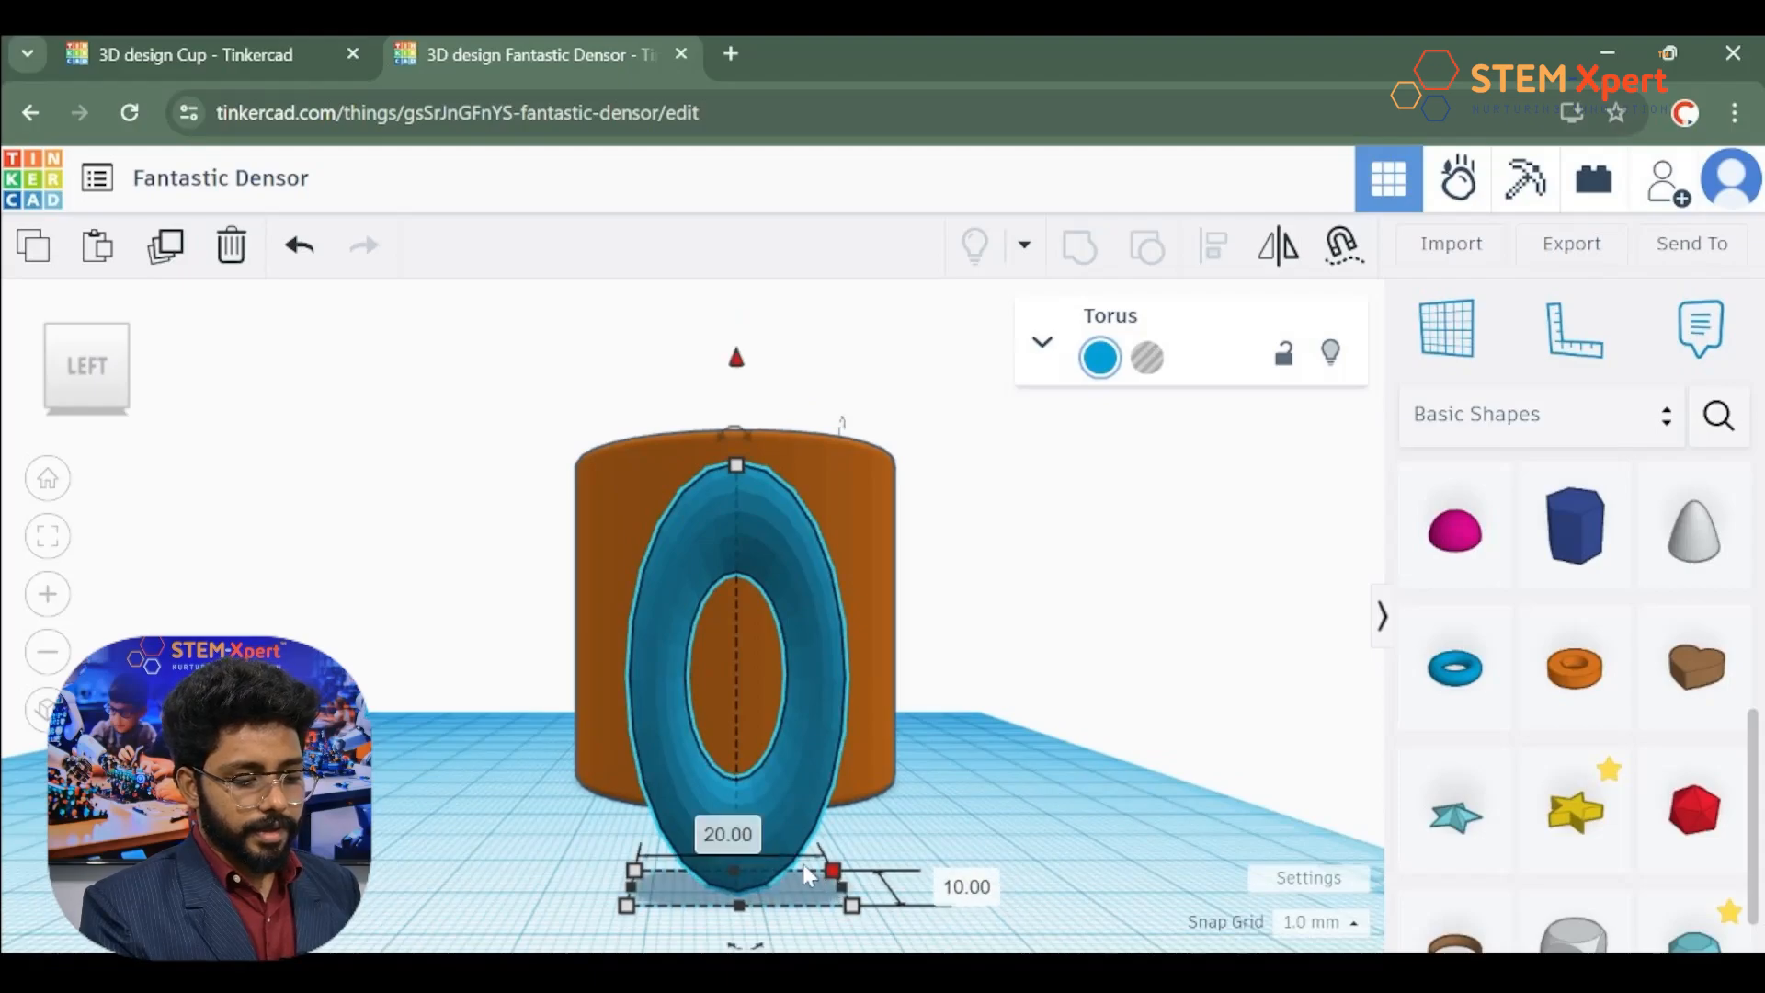
left_click(734, 835)
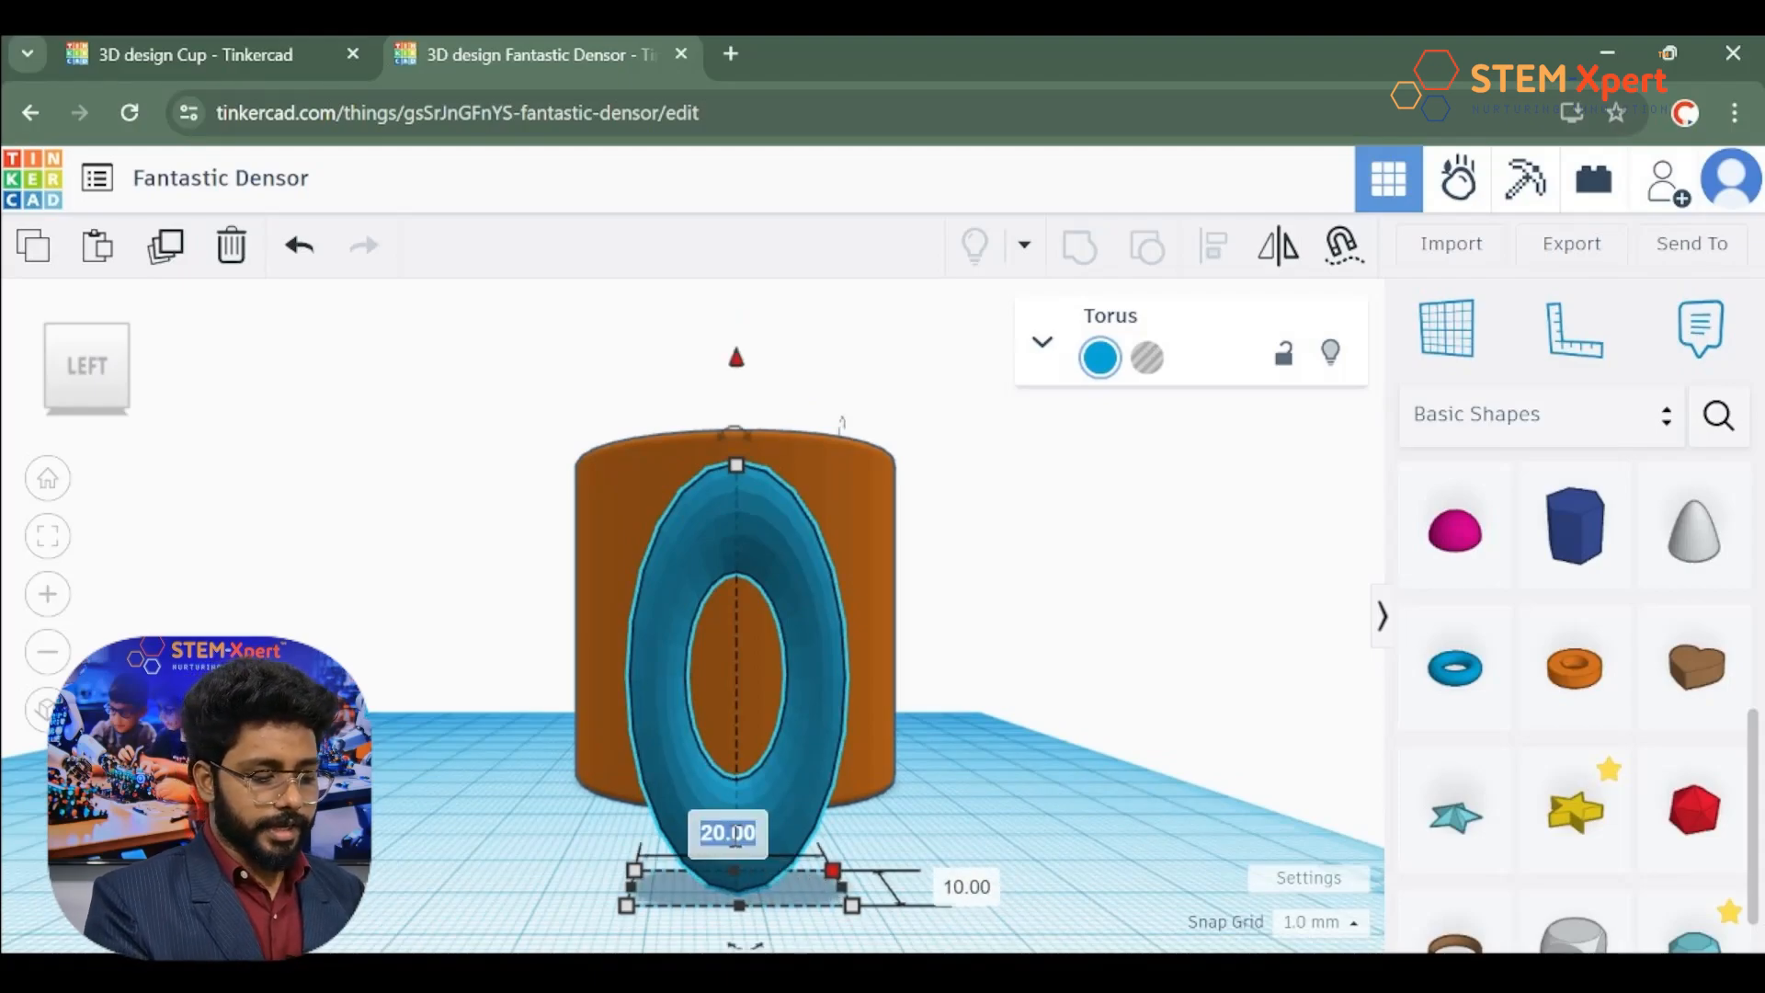
type("40")
key("Return")
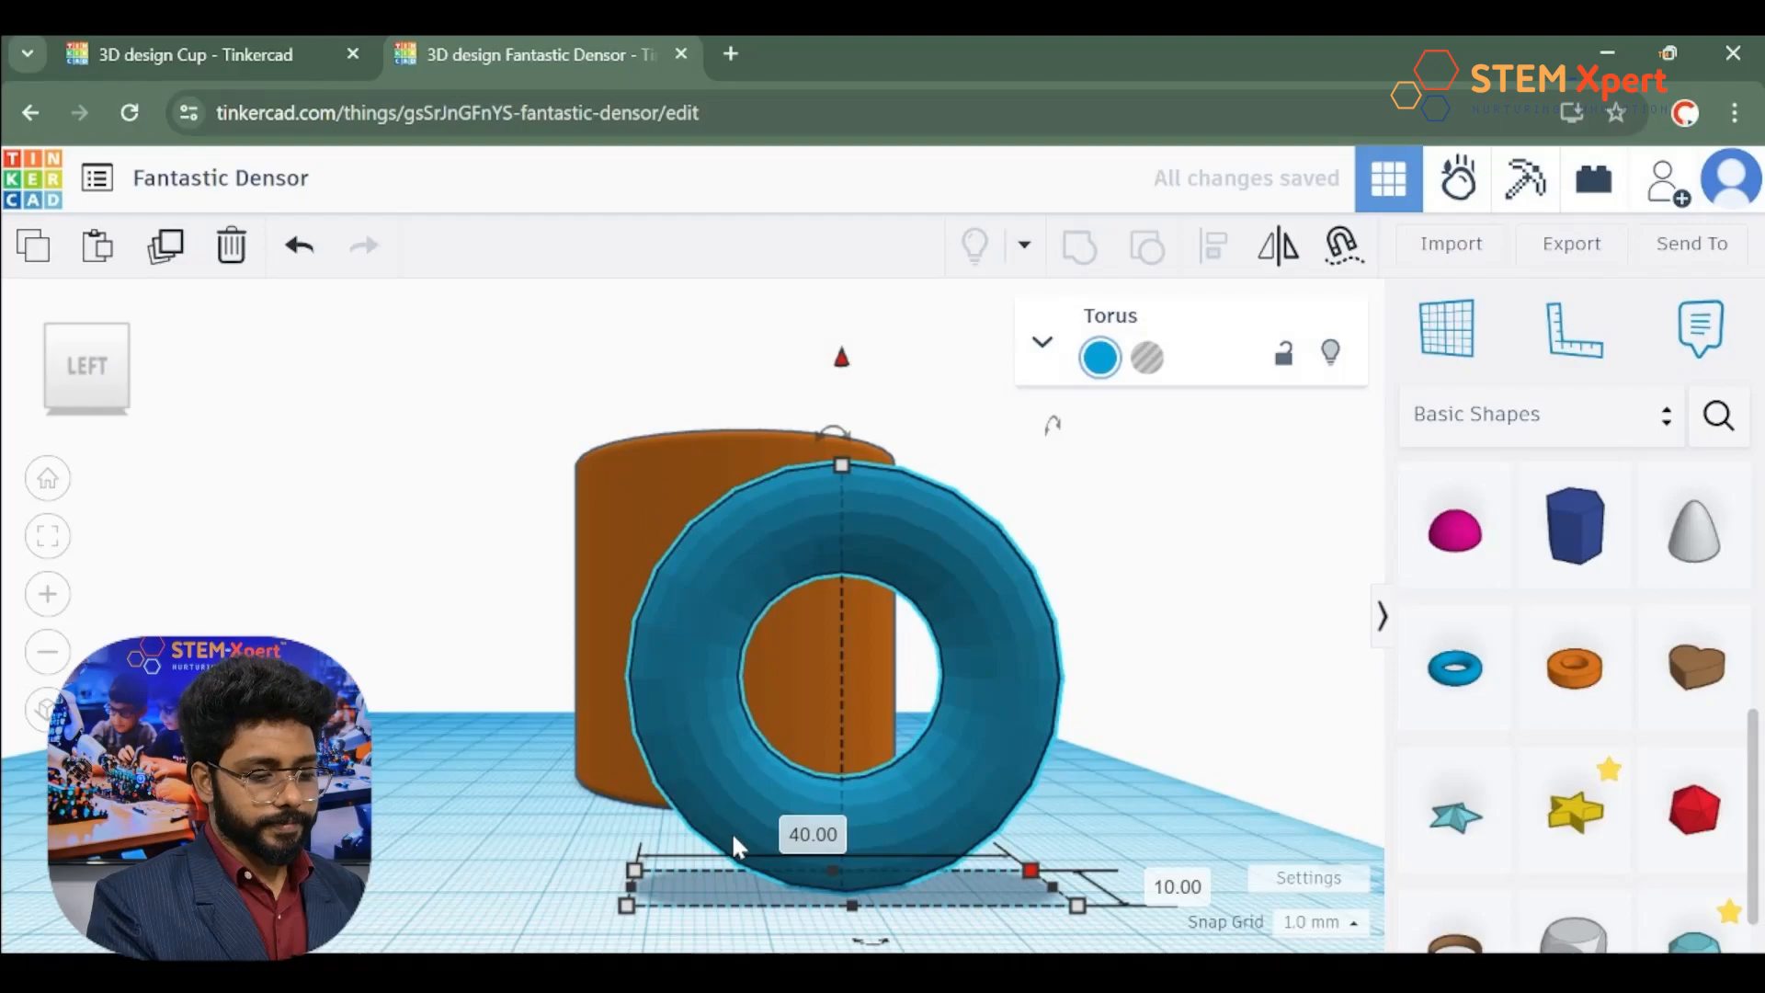
right_click_drag(1094, 857, 662, 874)
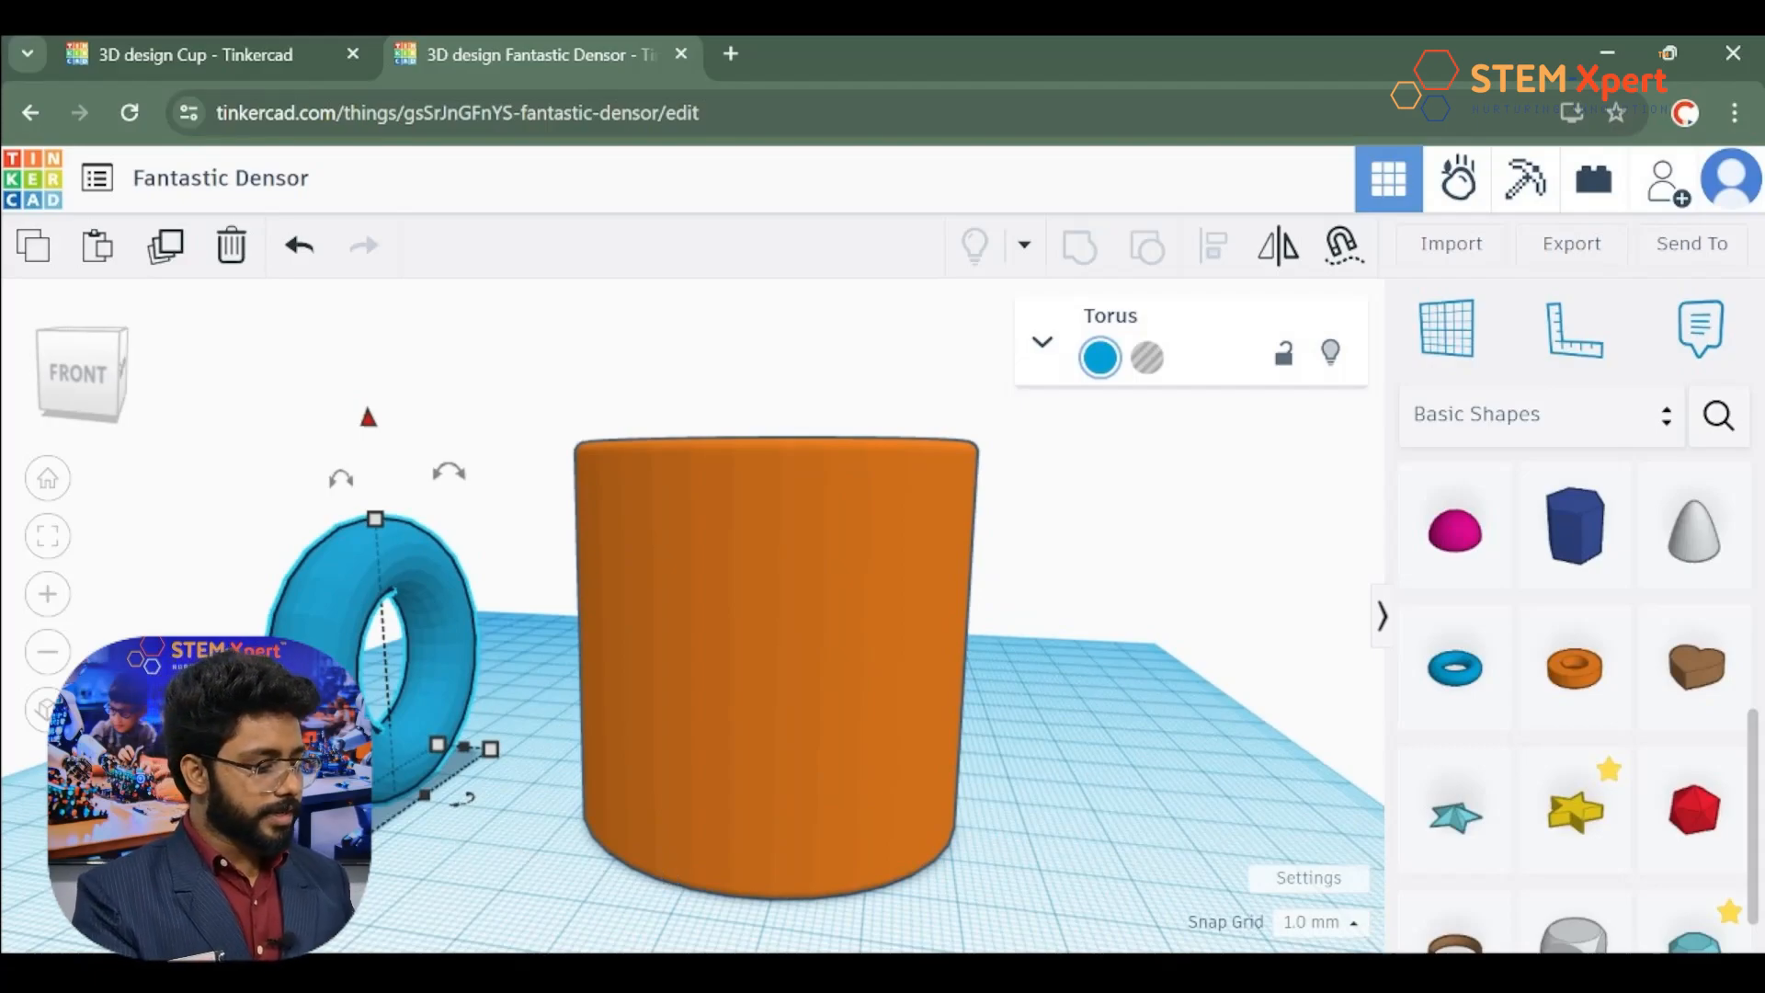
Step: Ungroup the hollowed orange cup into its solid cylinder and its cylindrical hole
left_click(46, 499)
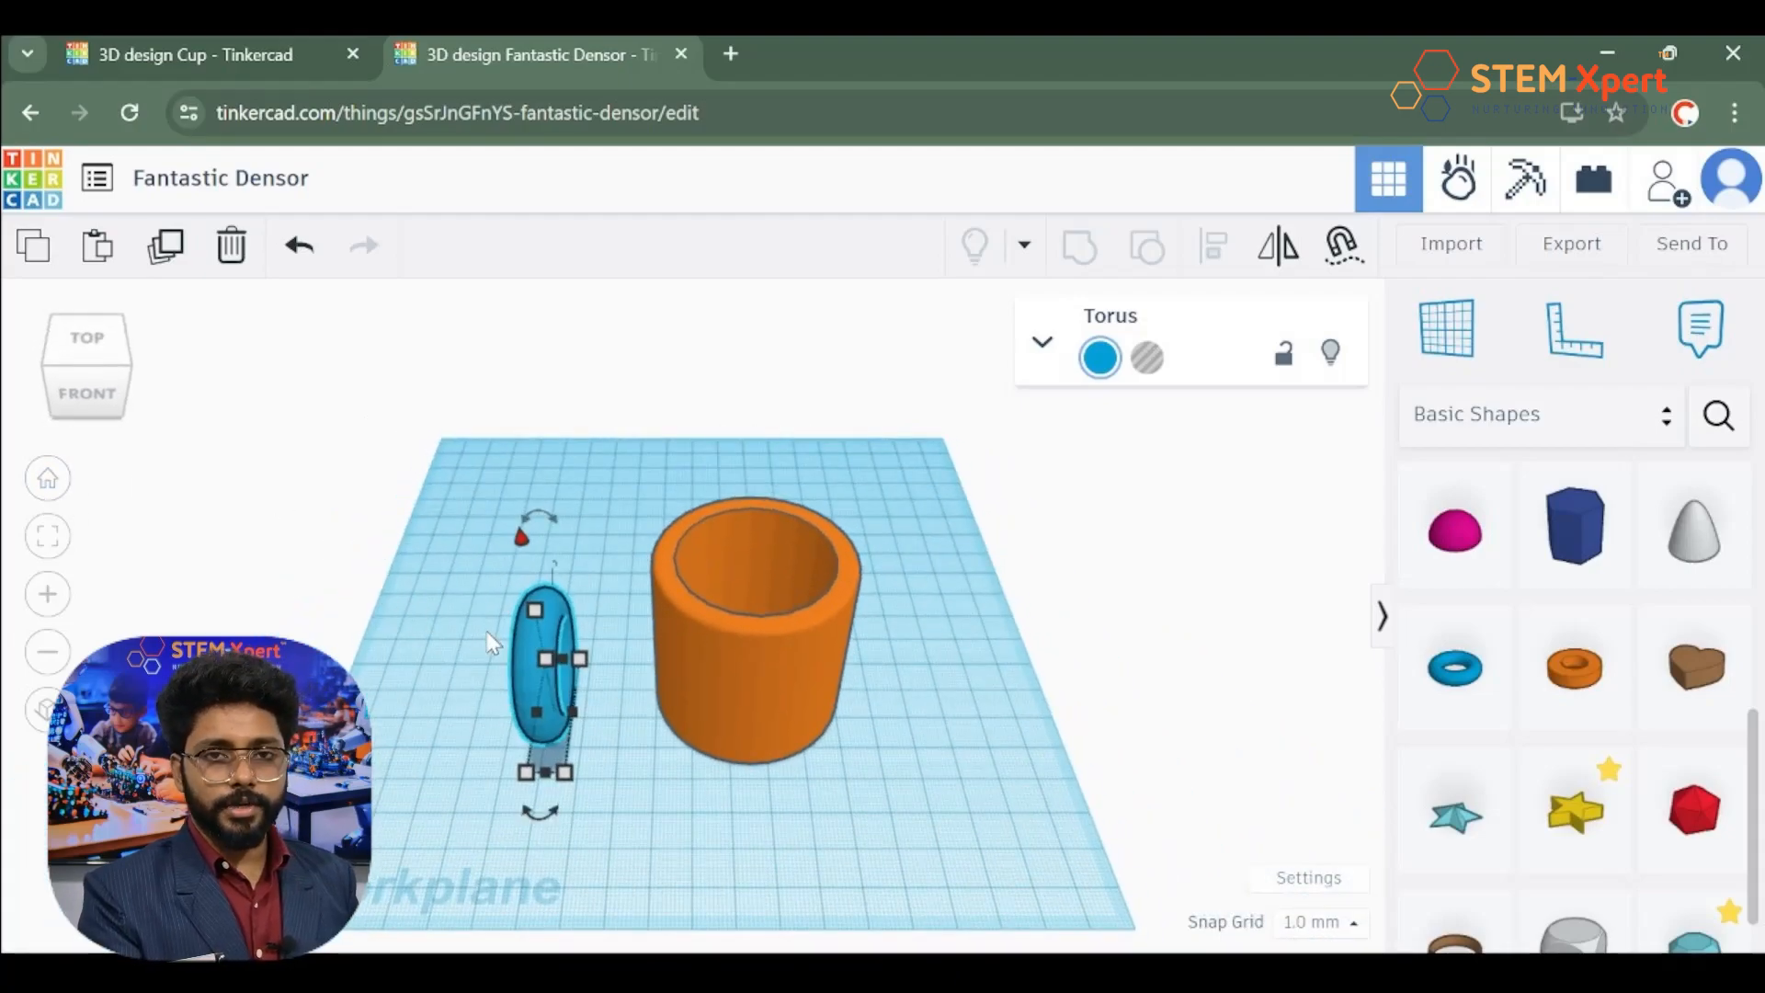
scroll(530, 647, "down", 1)
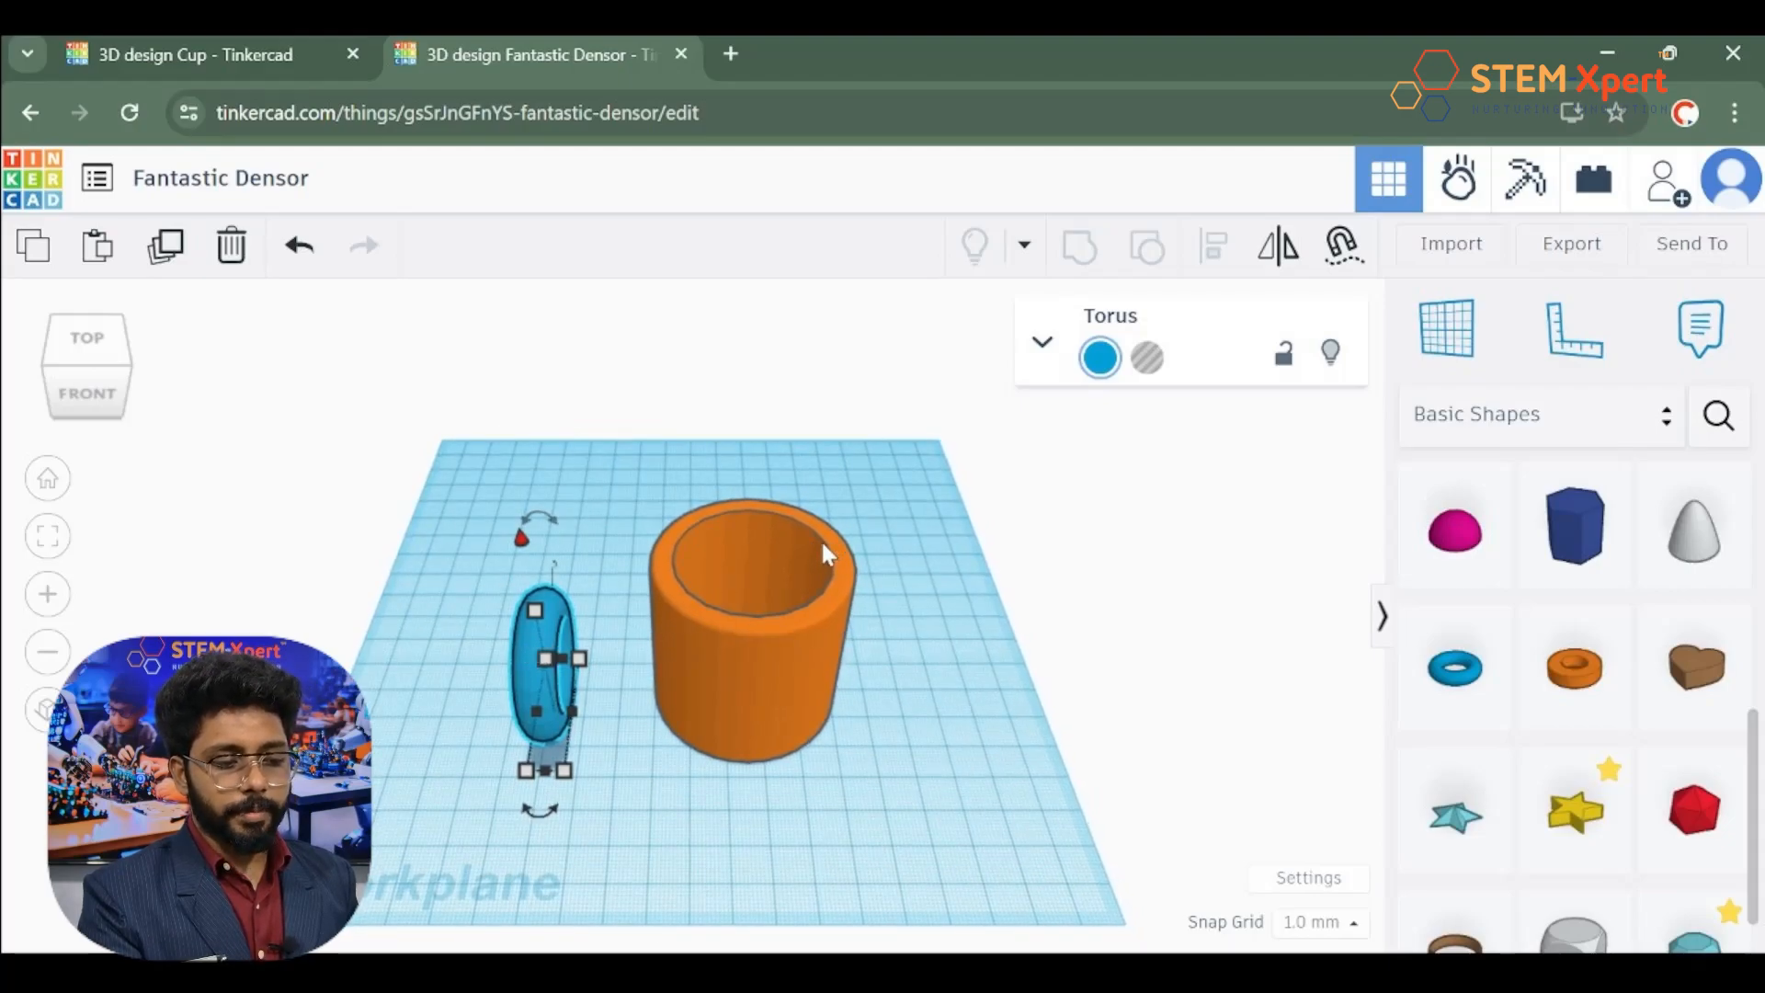
left_click(898, 509)
left_click_drag(874, 497, 722, 854)
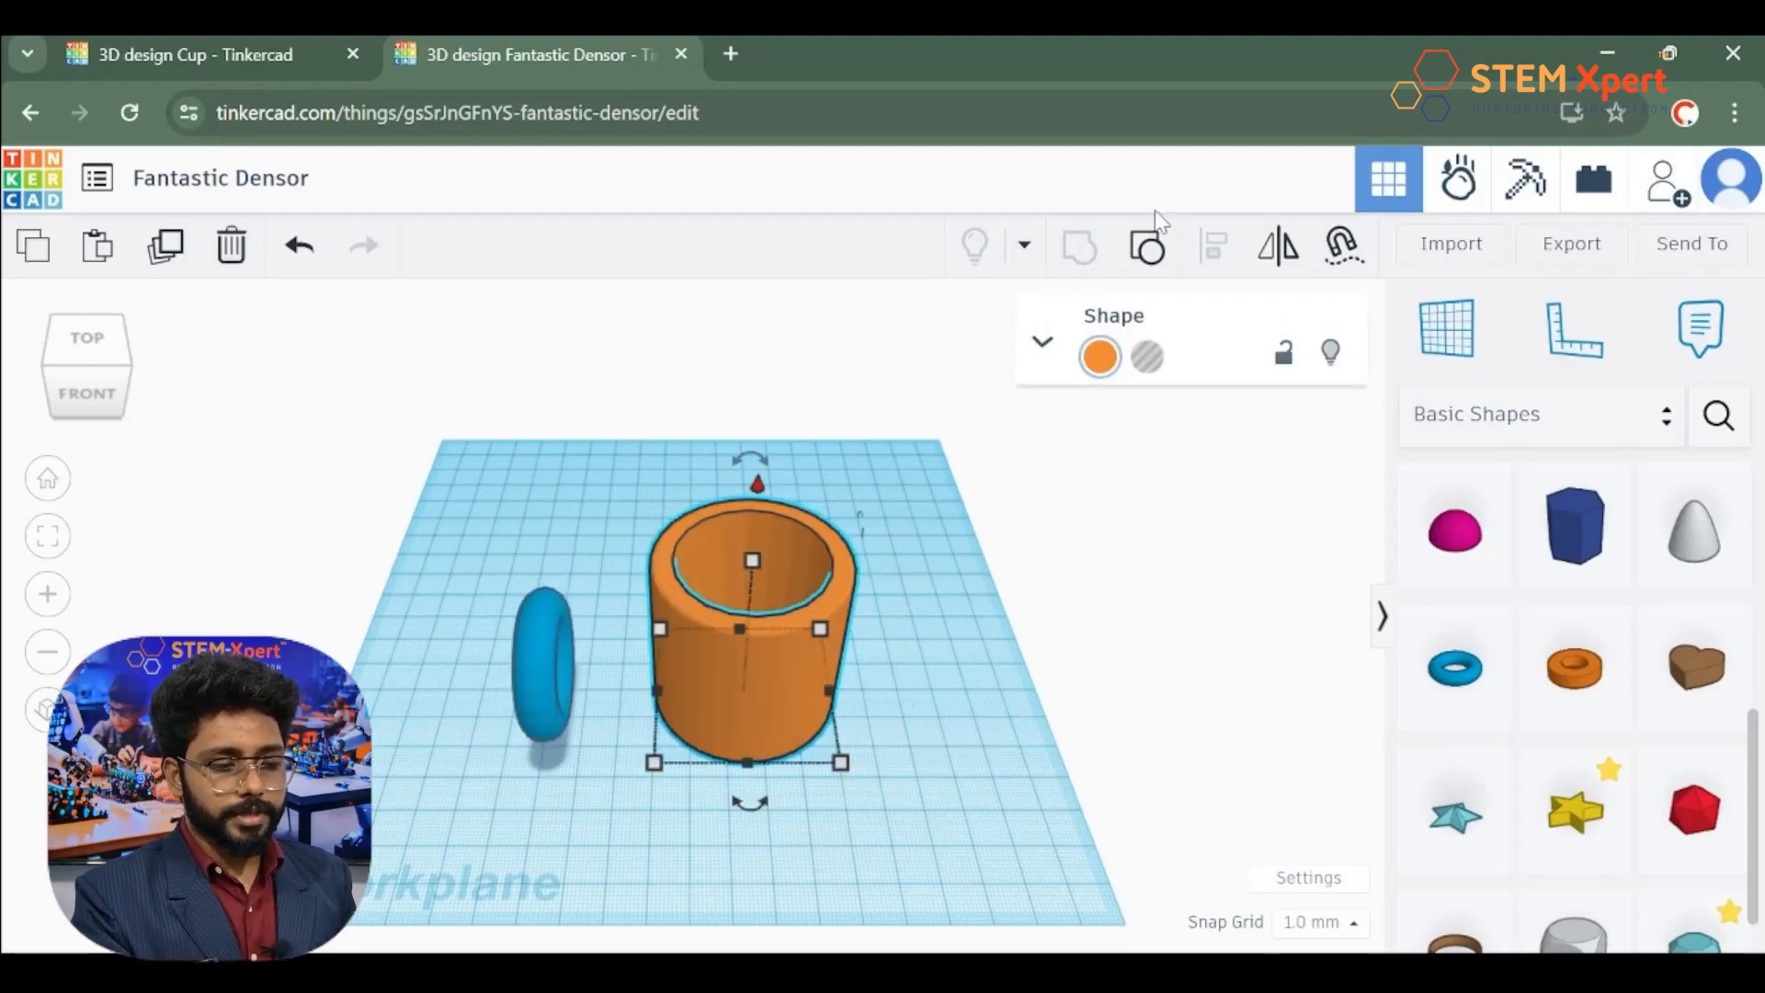
left_click(1153, 258)
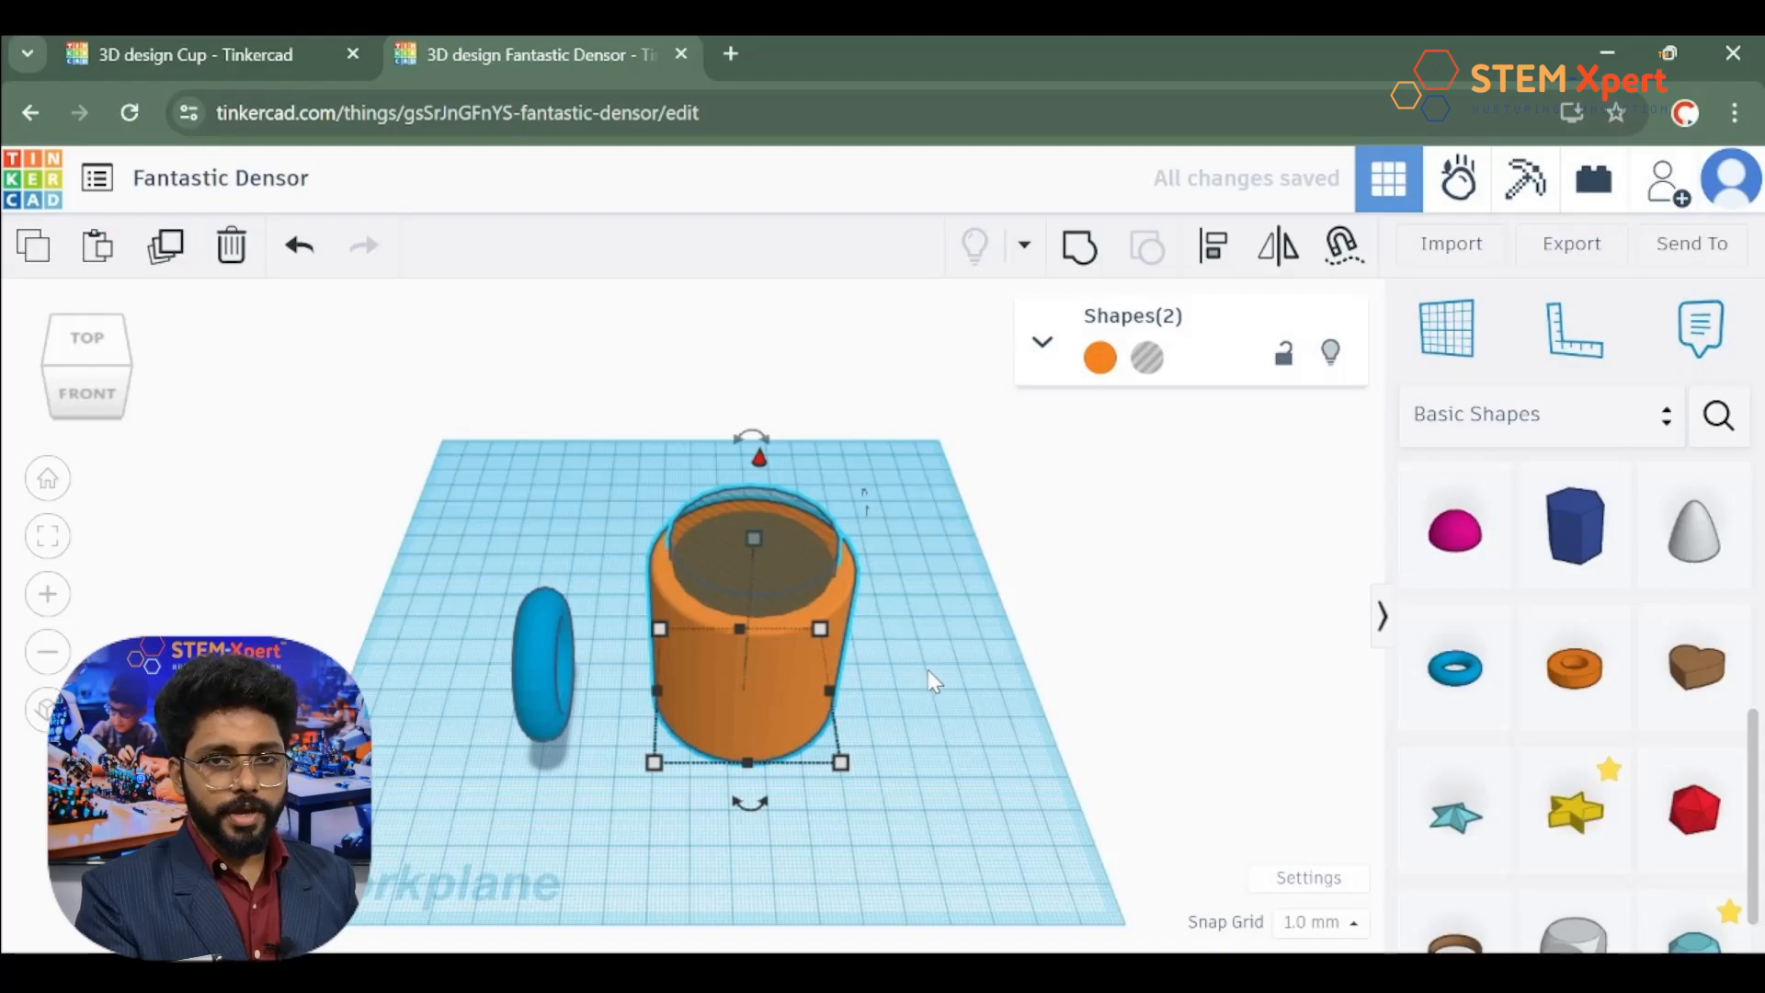
Step: Move the upright torus 54.5 mm sideways and 14 mm forward so it is partly embedded in the cup's front wall
left_click_drag(537, 626, 760, 669)
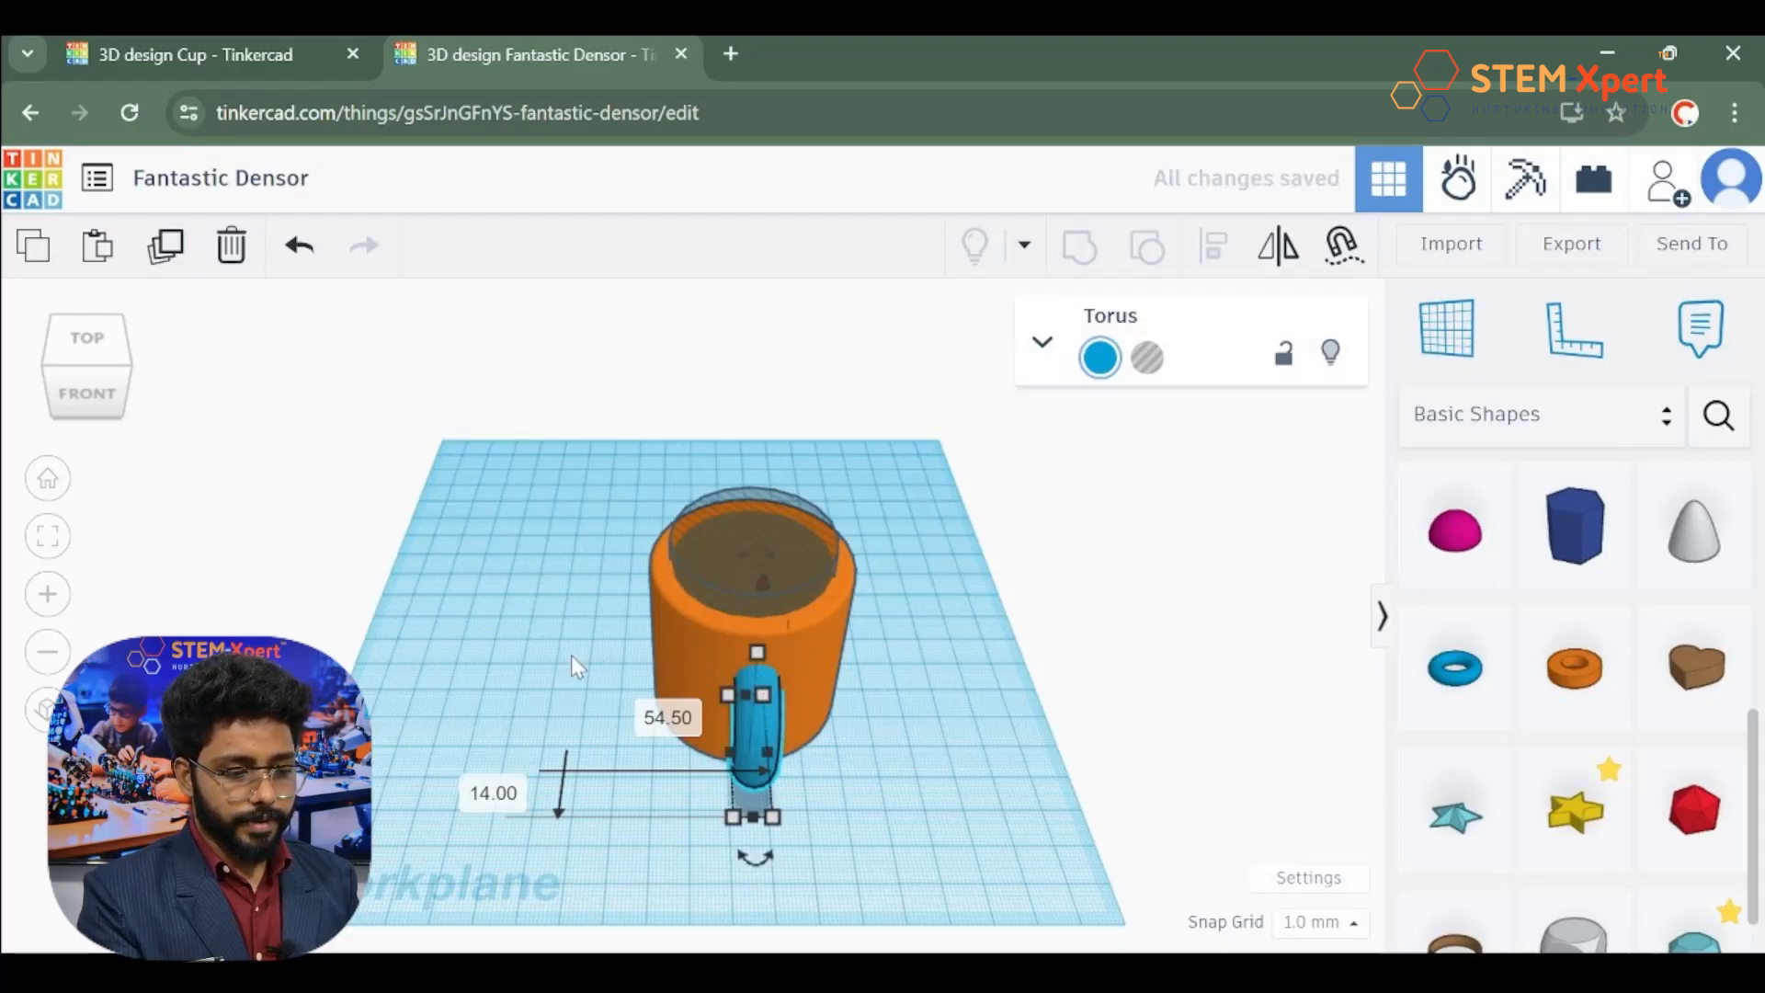
right_click_drag(571, 655, 892, 579)
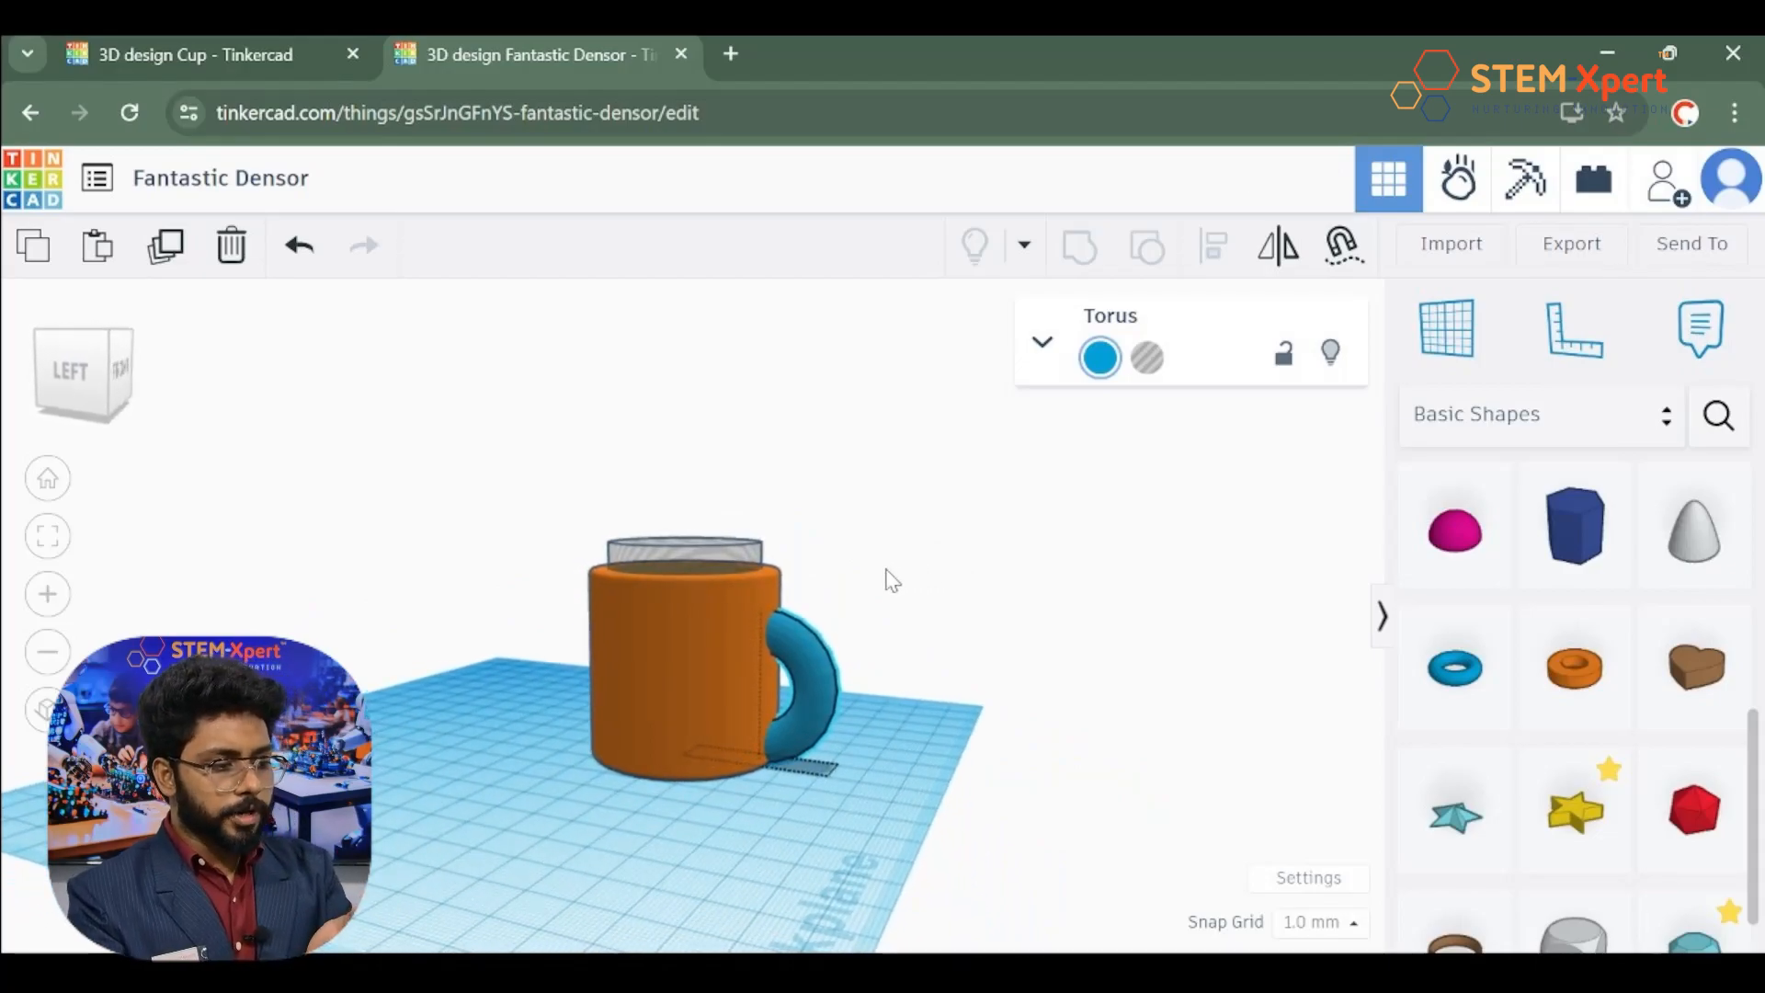
right_click_drag(888, 572, 644, 588)
mouse_move(76, 393)
left_mouse_down()
mouse_move(174, 411)
mouse_move(98, 388)
mouse_move(45, 400)
mouse_move(137, 405)
mouse_move(86, 388)
mouse_move(76, 415)
left_mouse_up()
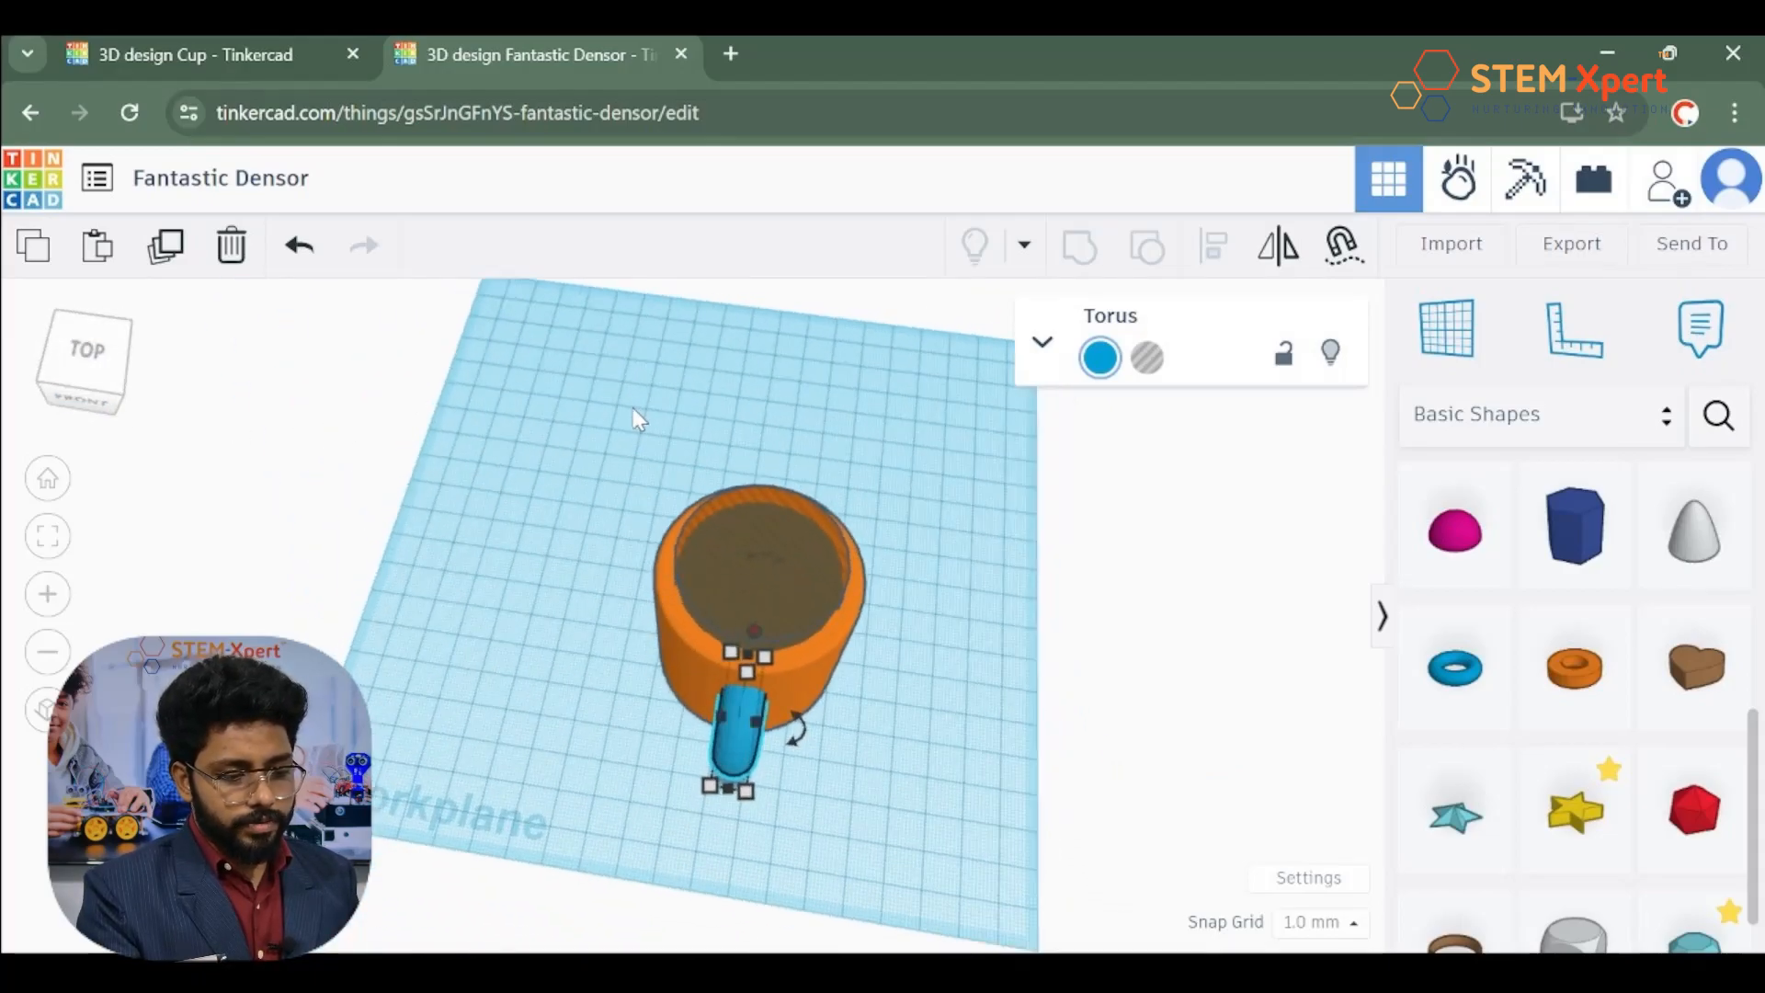
Step: Select the cylinder, hole and torus and align them to a common left-to-right centre
left_click_drag(627, 407, 920, 834)
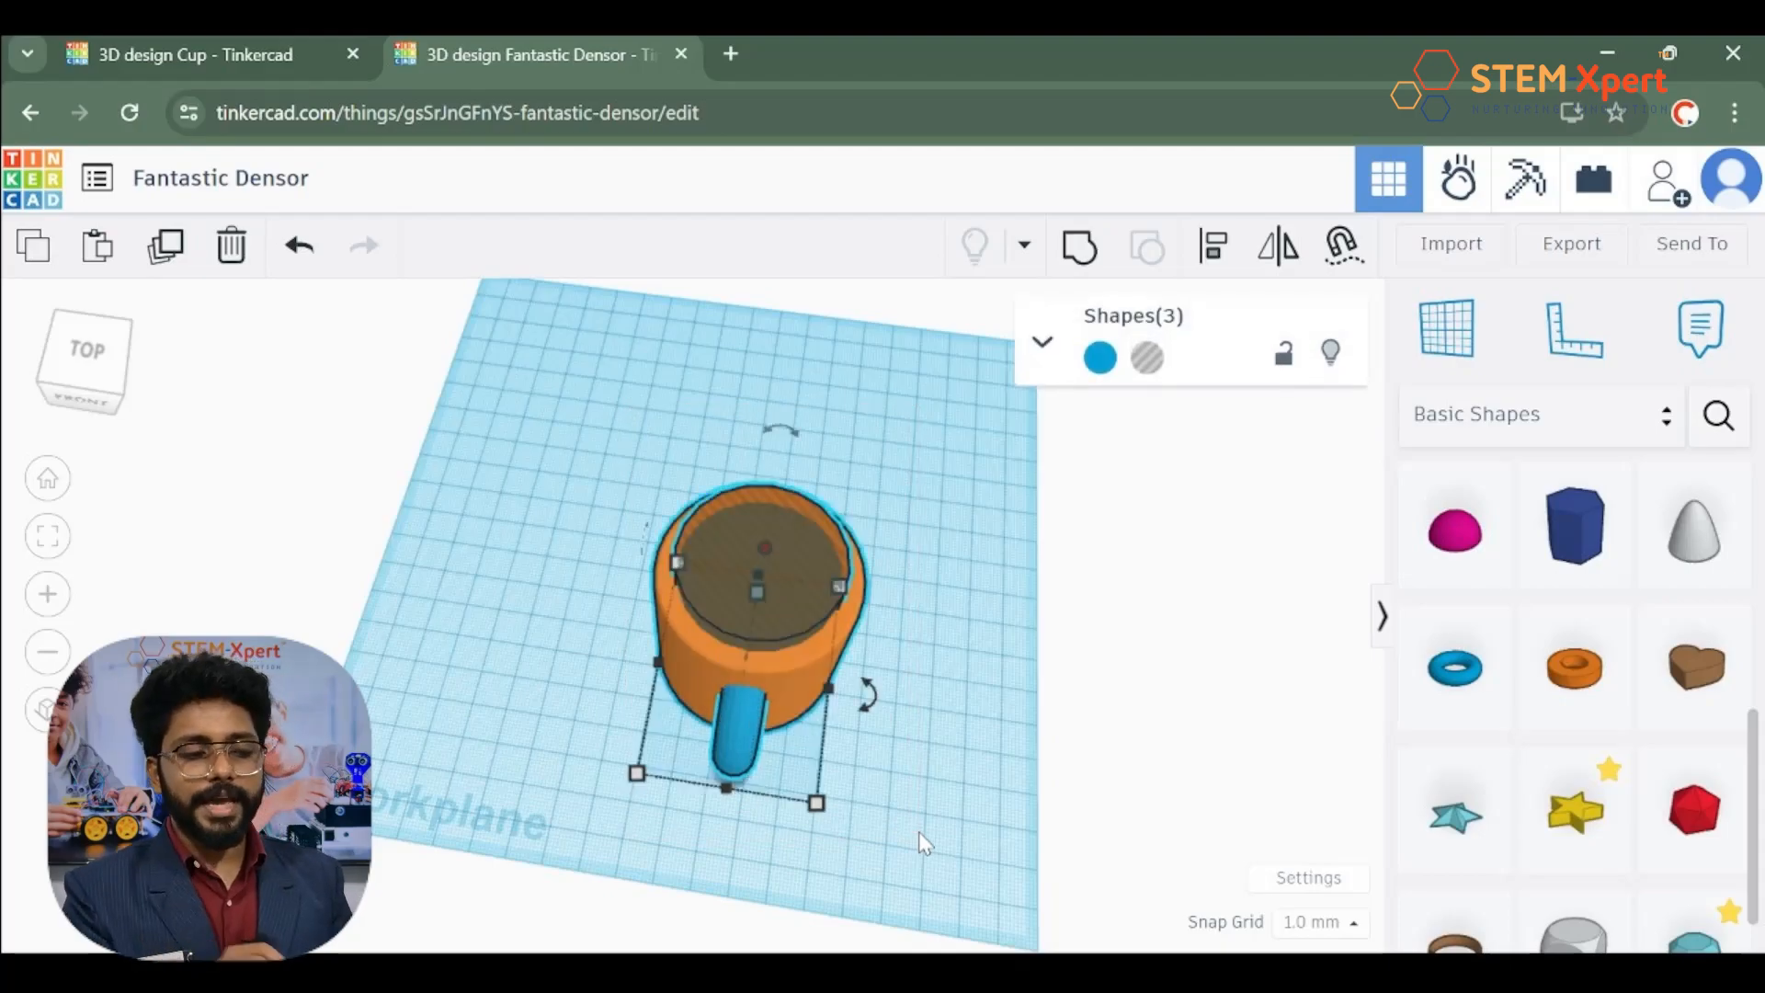
left_click(1285, 353)
left_click(1285, 353)
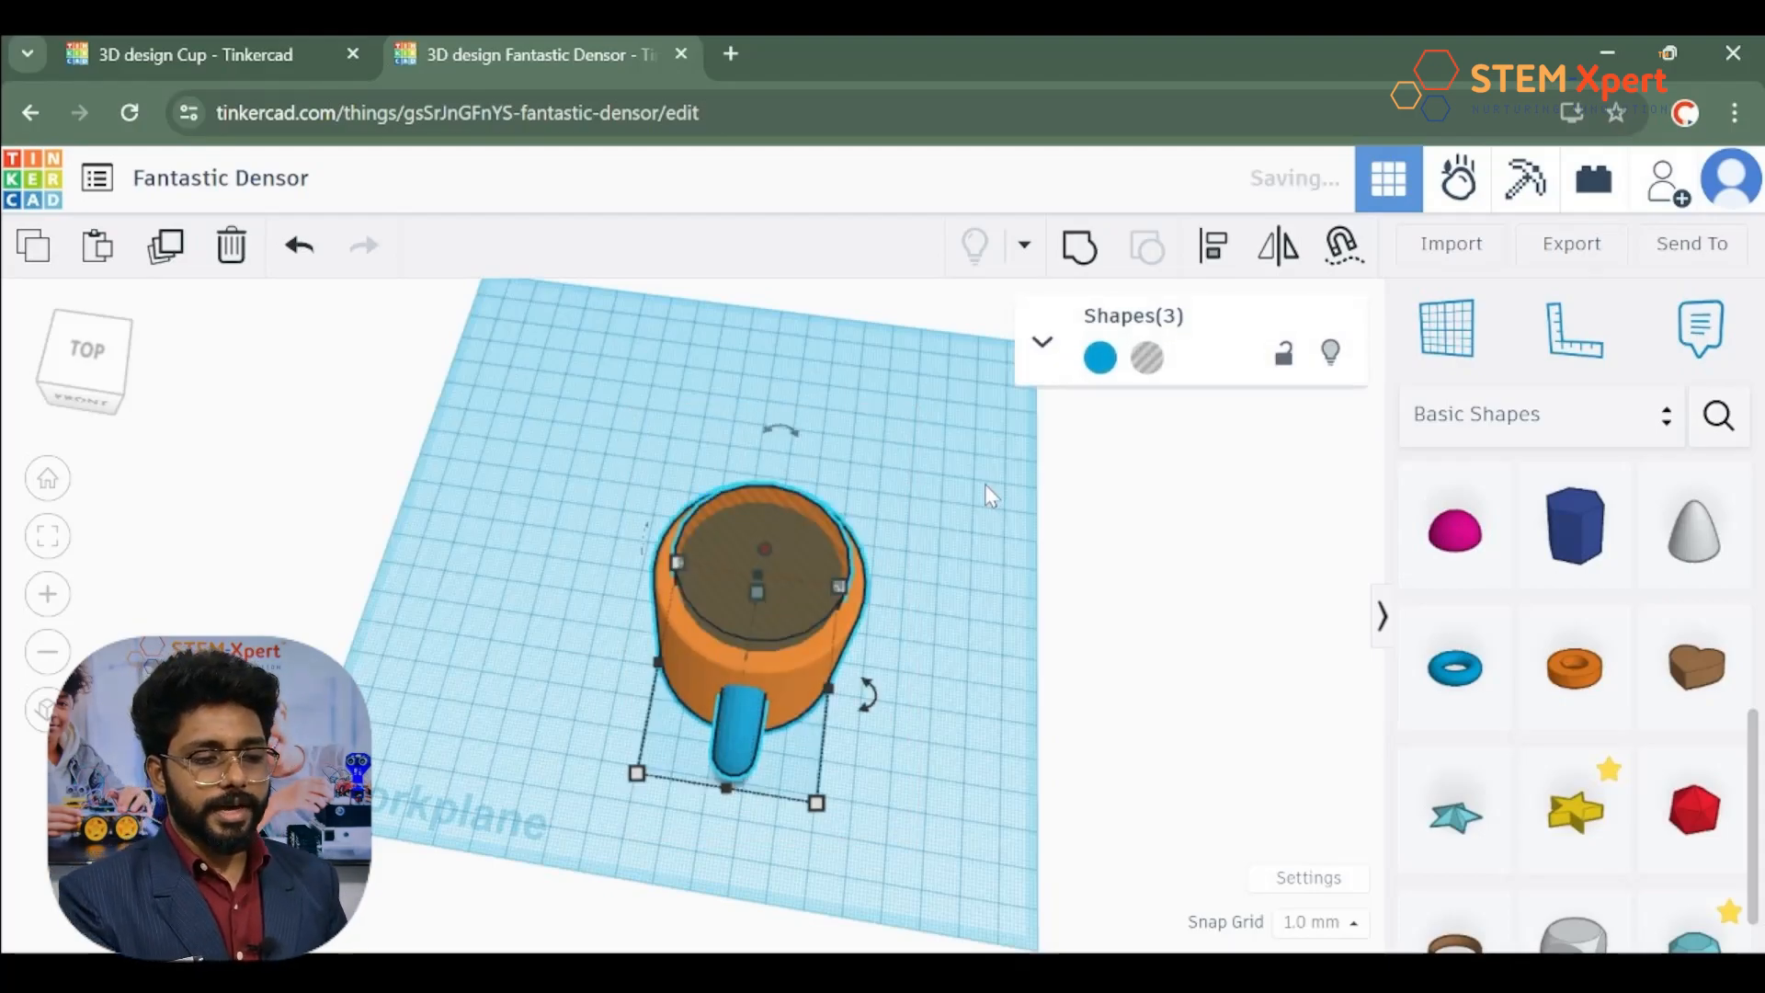
left_click(1215, 250)
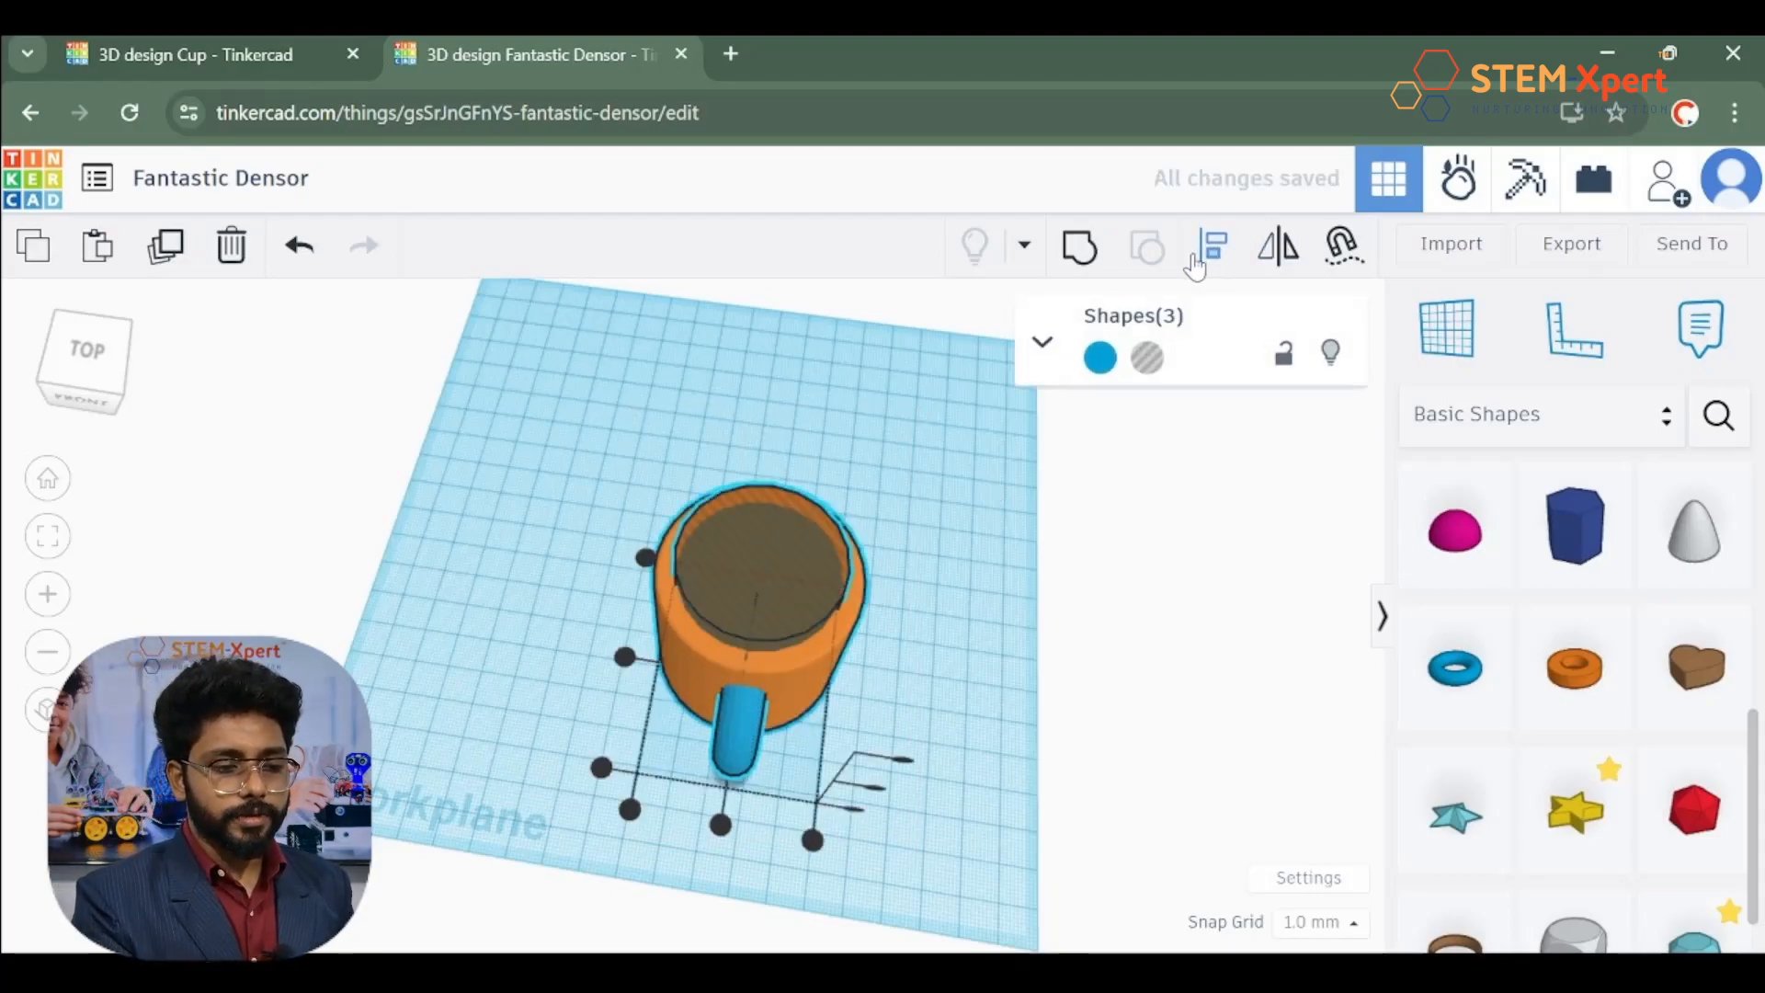
left_click(721, 824)
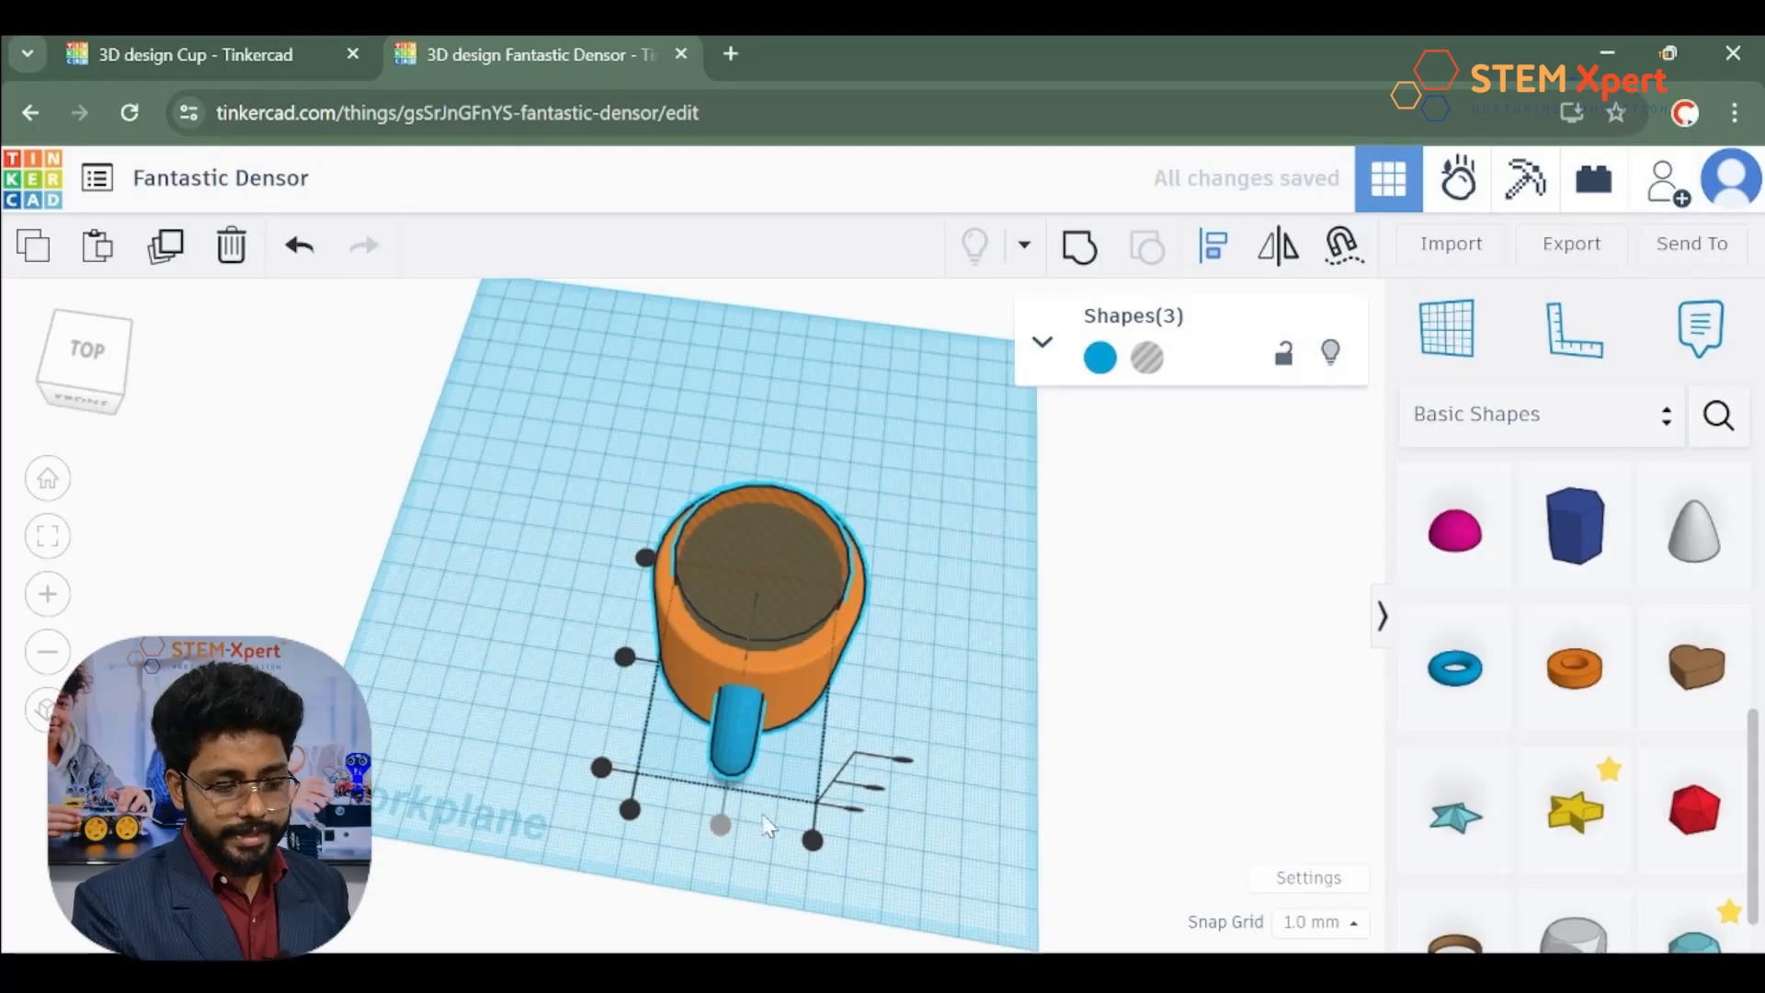
Step: Try to align the three shapes to a common front-to-back centre and undo that alignment
left_click(625, 658)
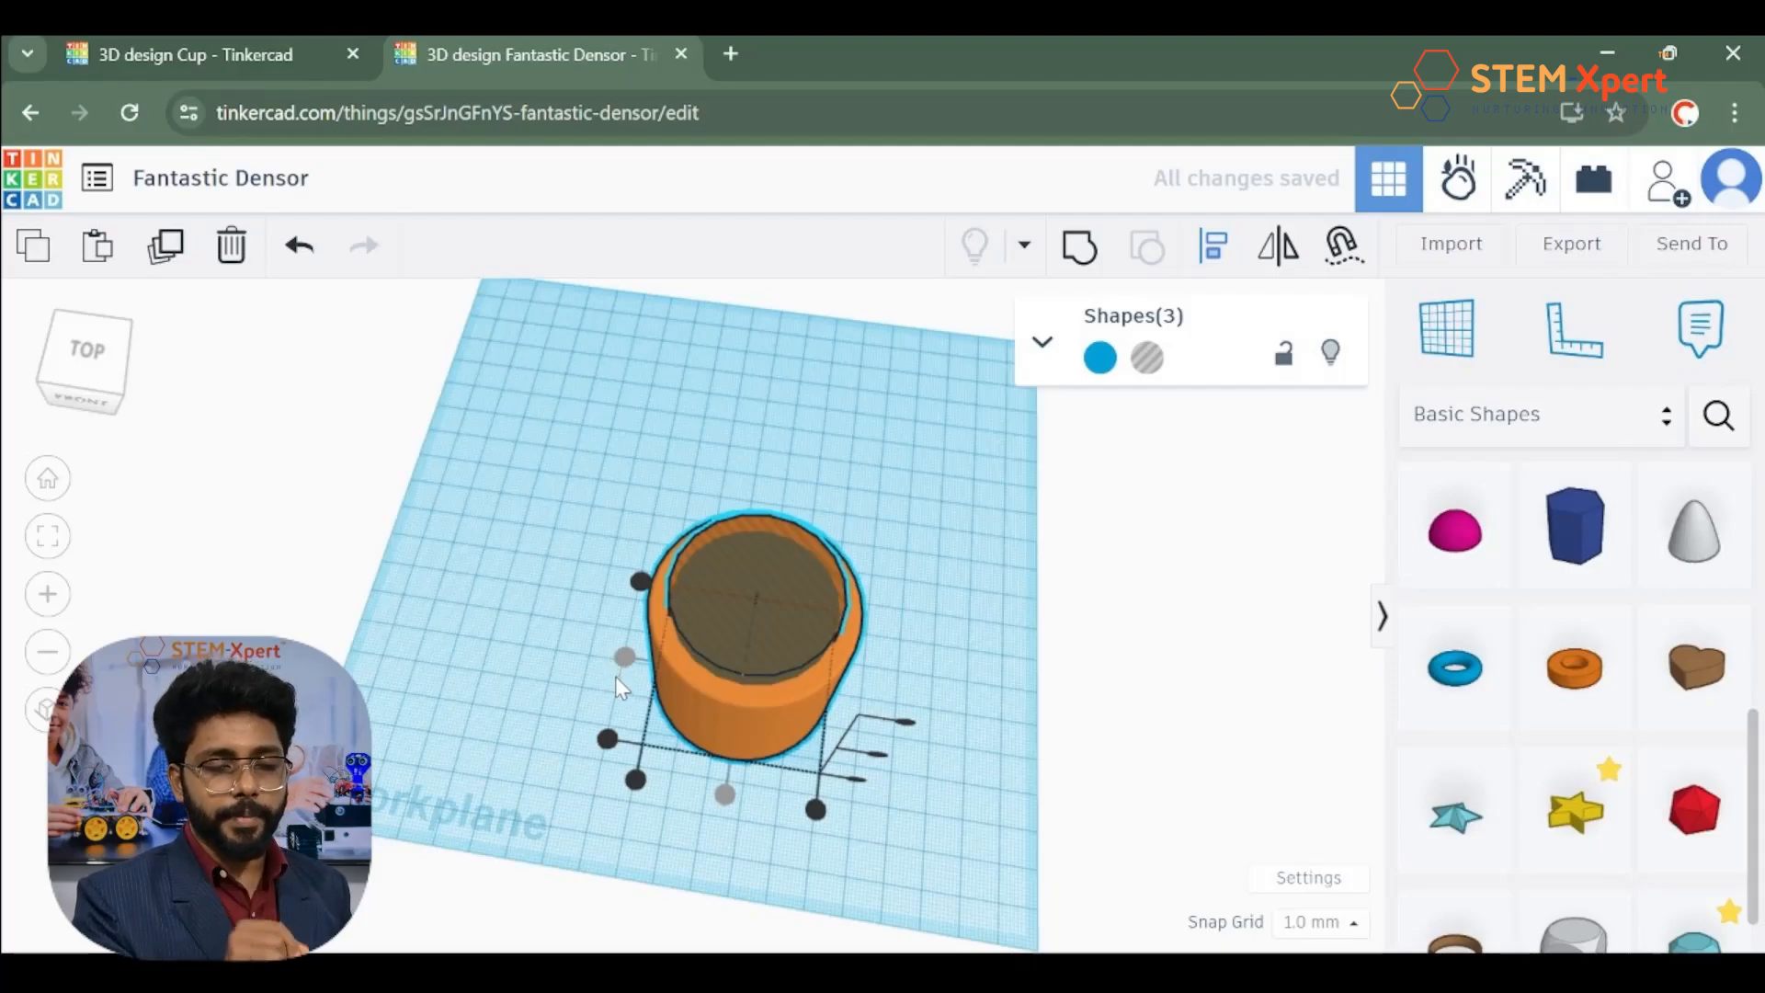
key("ctrl+z")
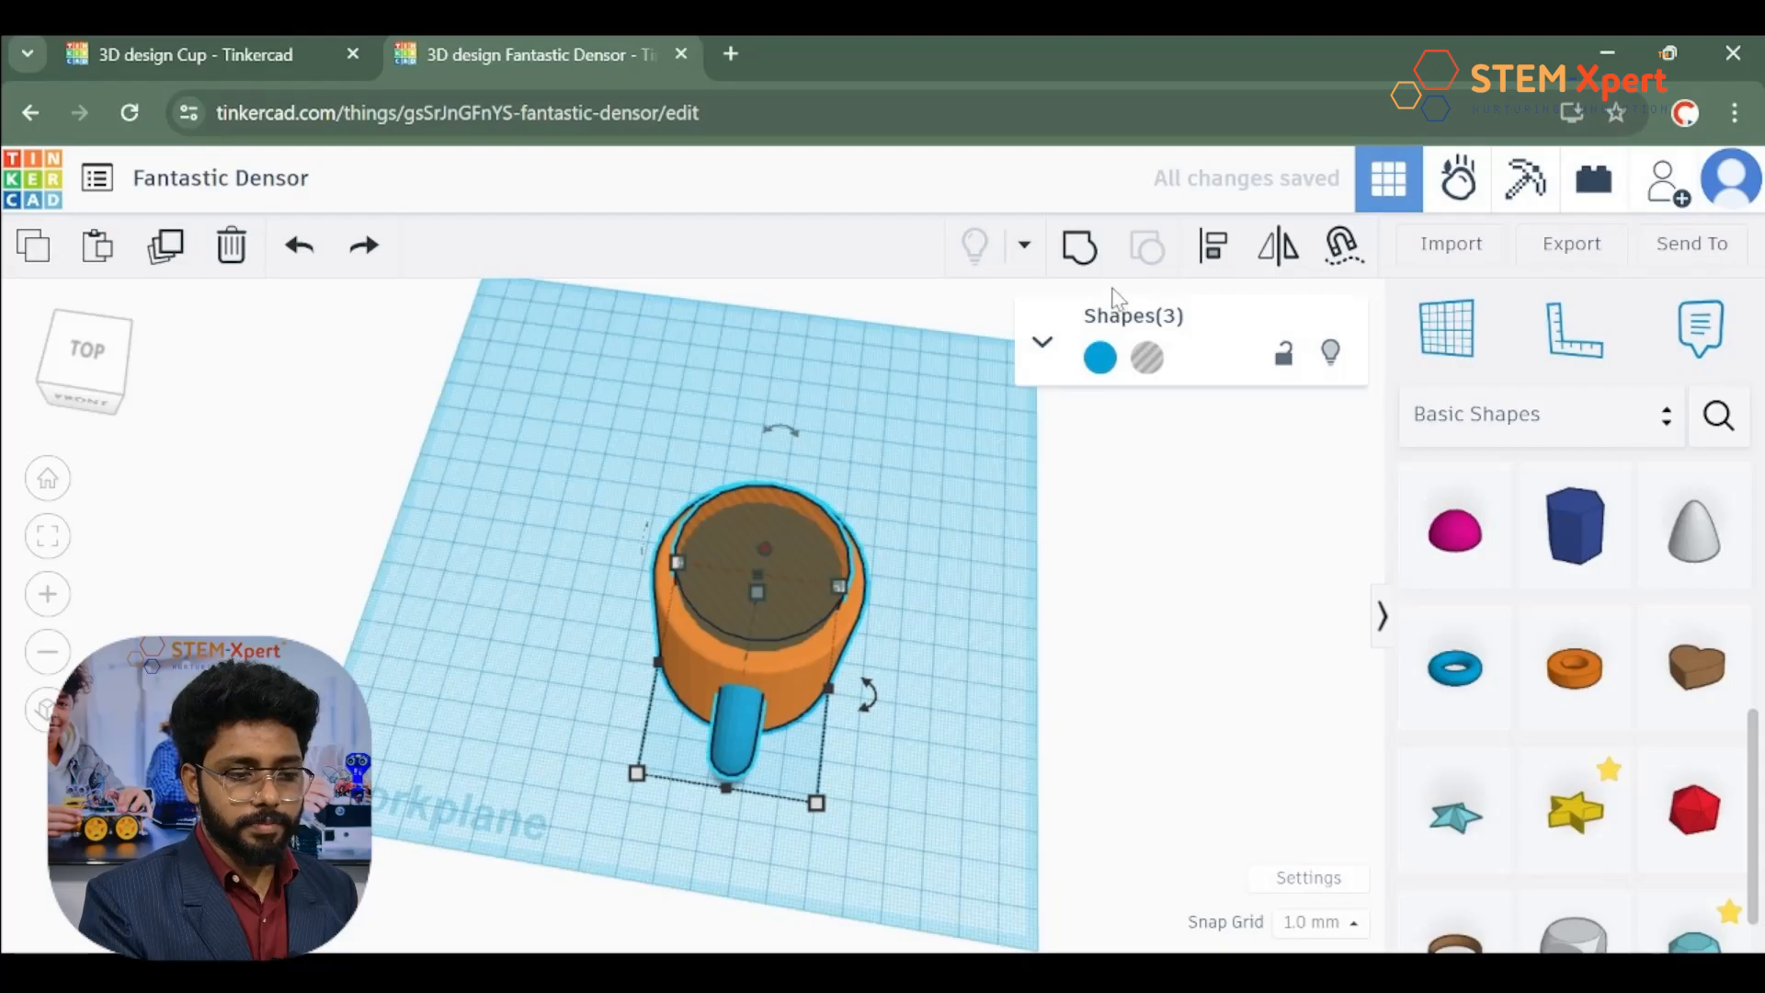
left_click(1215, 245)
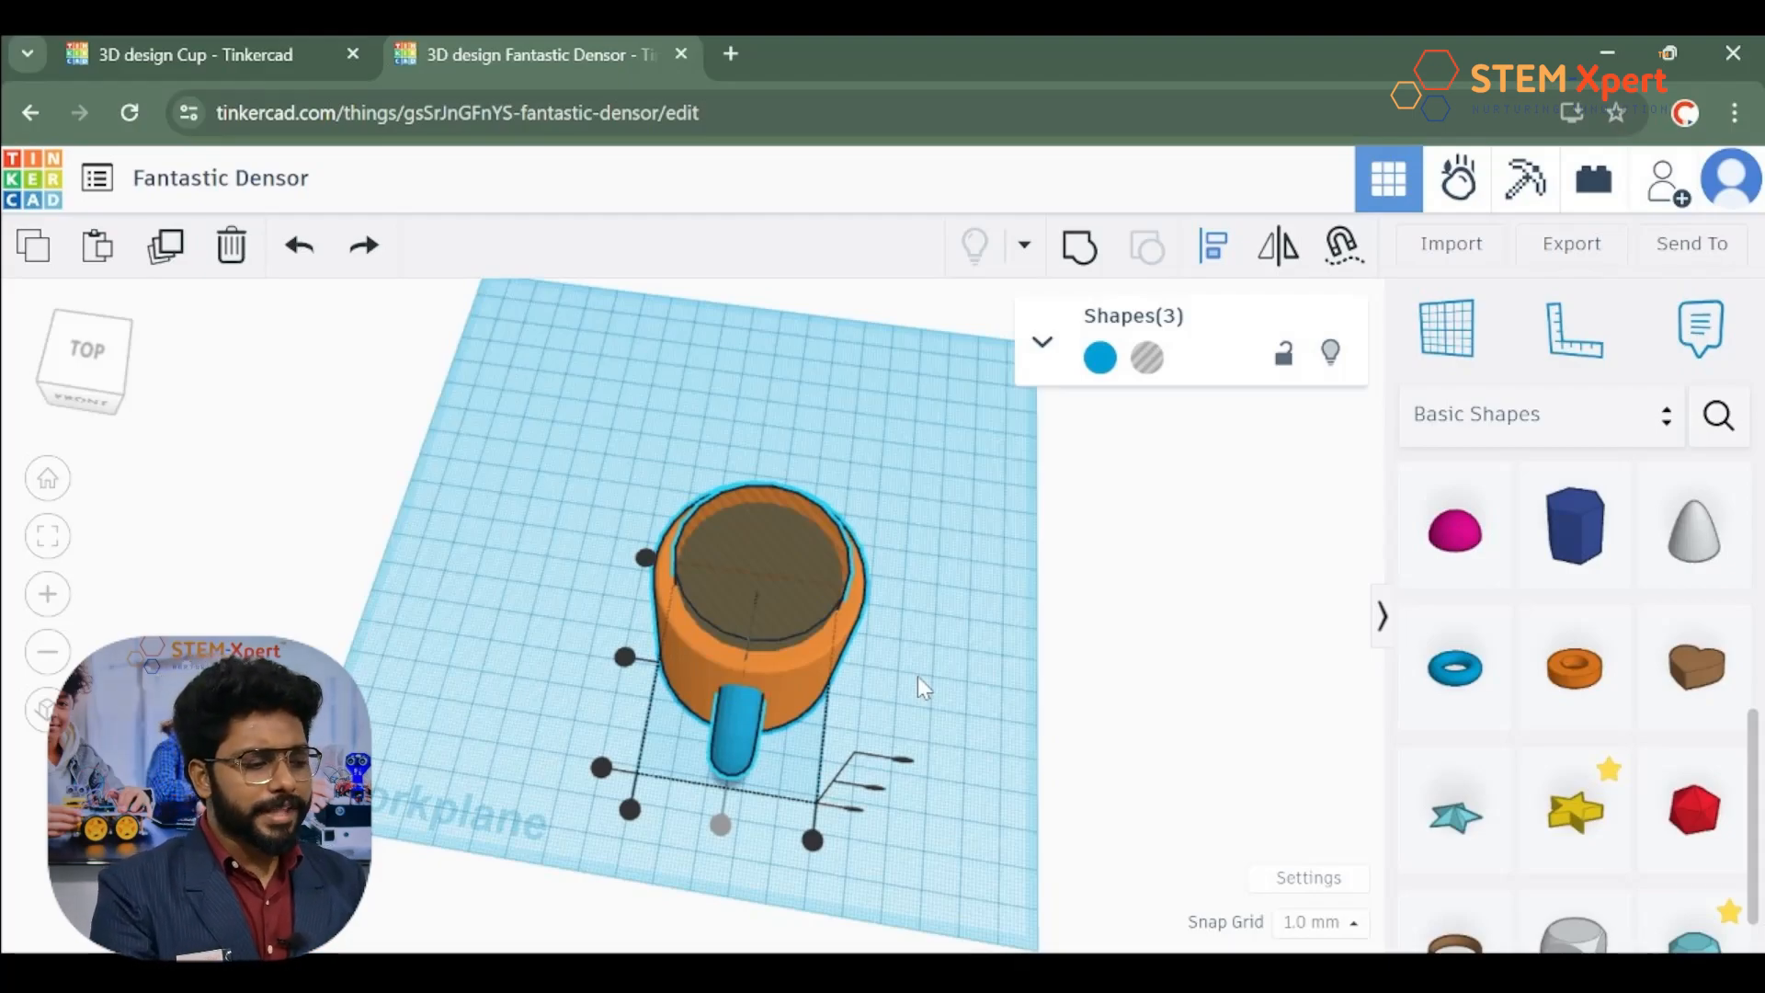
Step: Raise the torus handle 6 mm above the workplane and check its fit against the cup wall
left_click(50, 480)
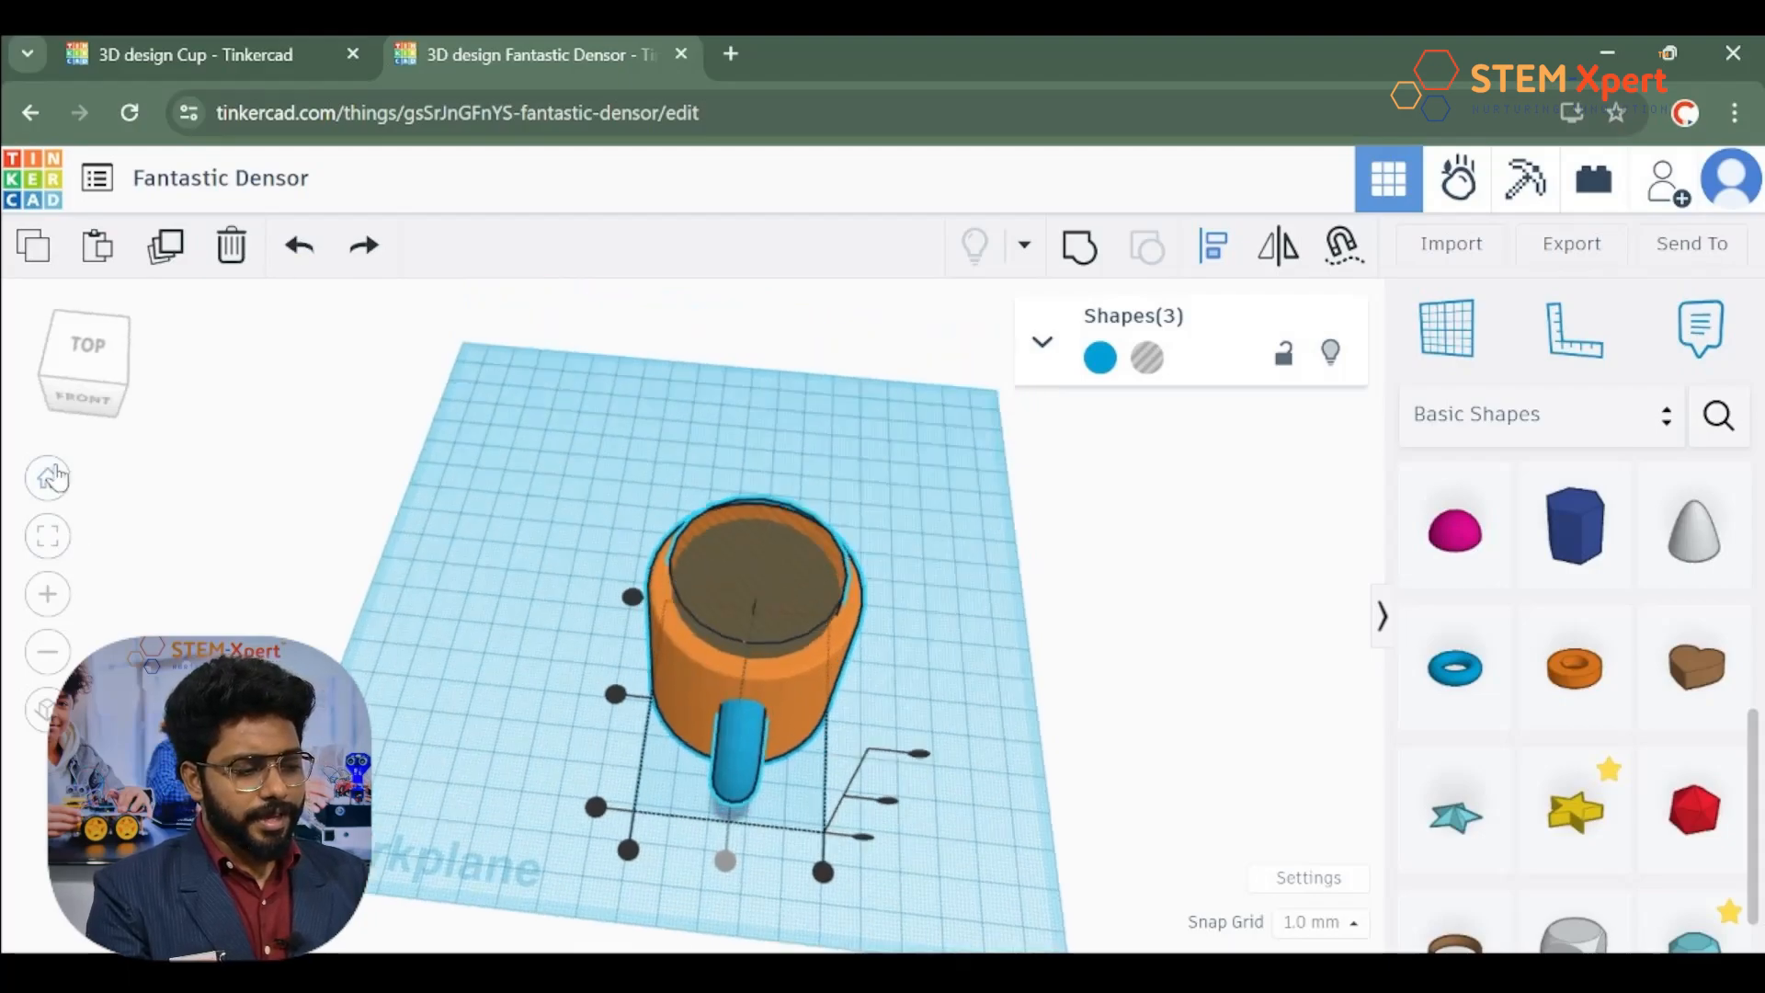
right_click_drag(444, 641, 806, 575)
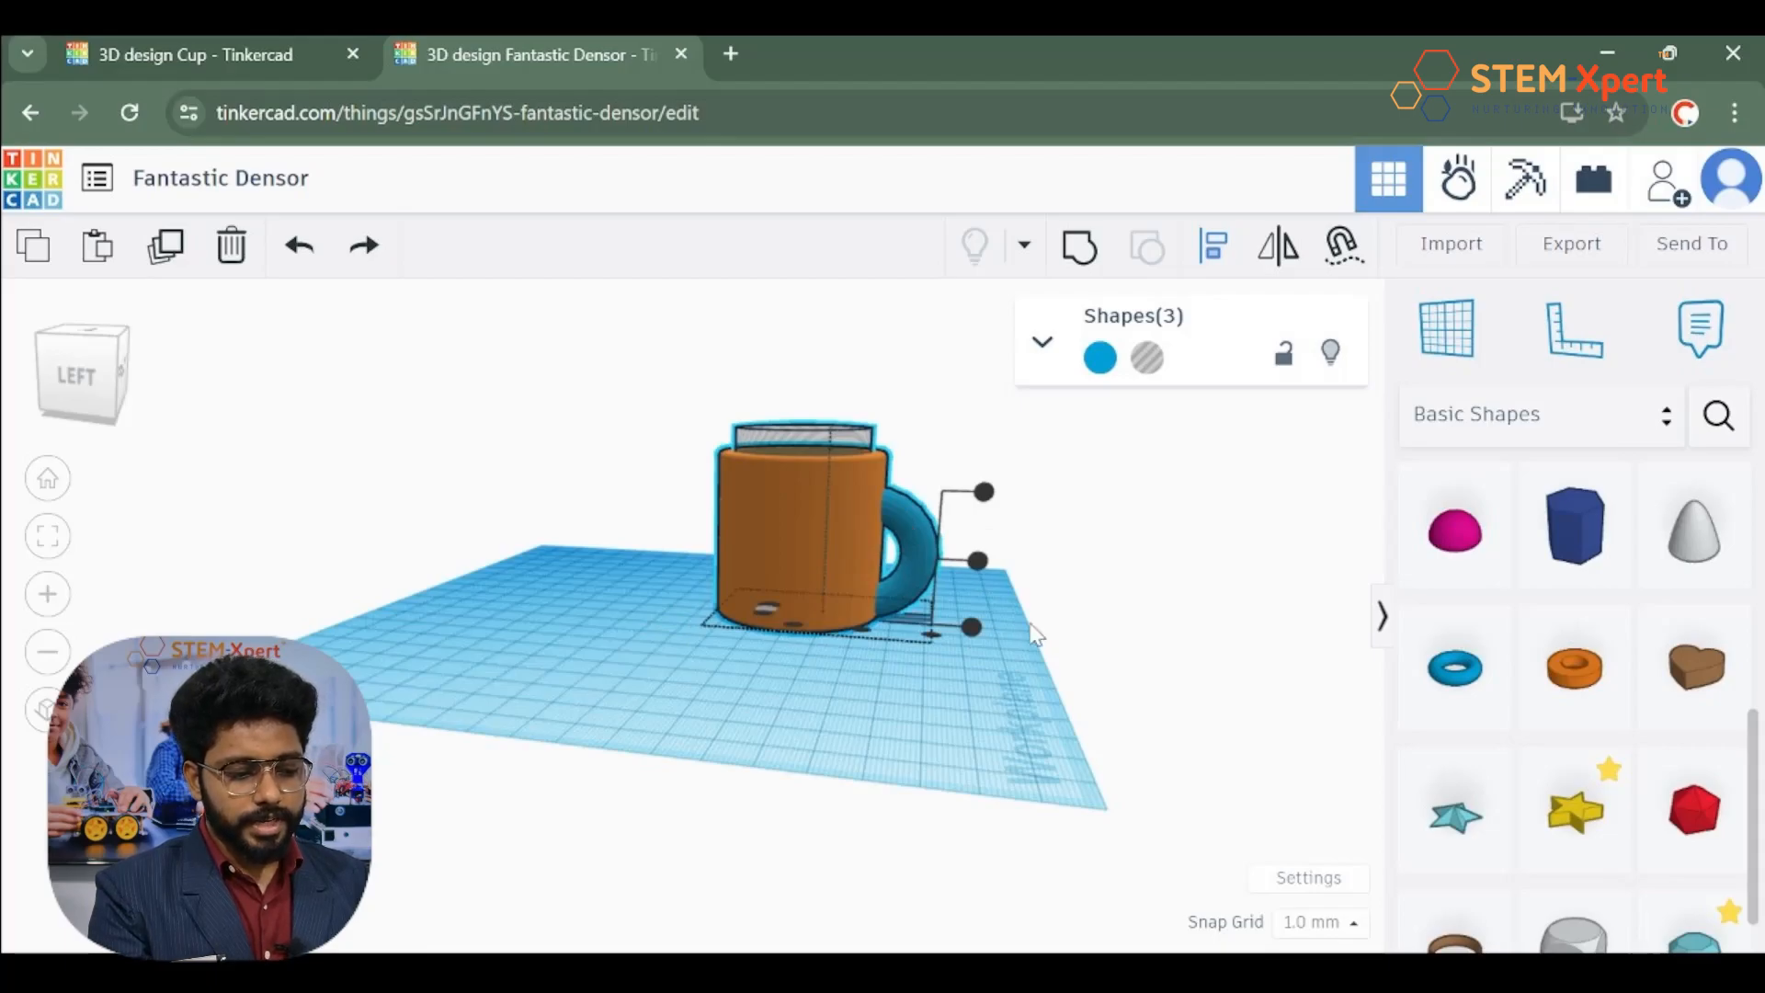
left_click(958, 577)
left_click(927, 559)
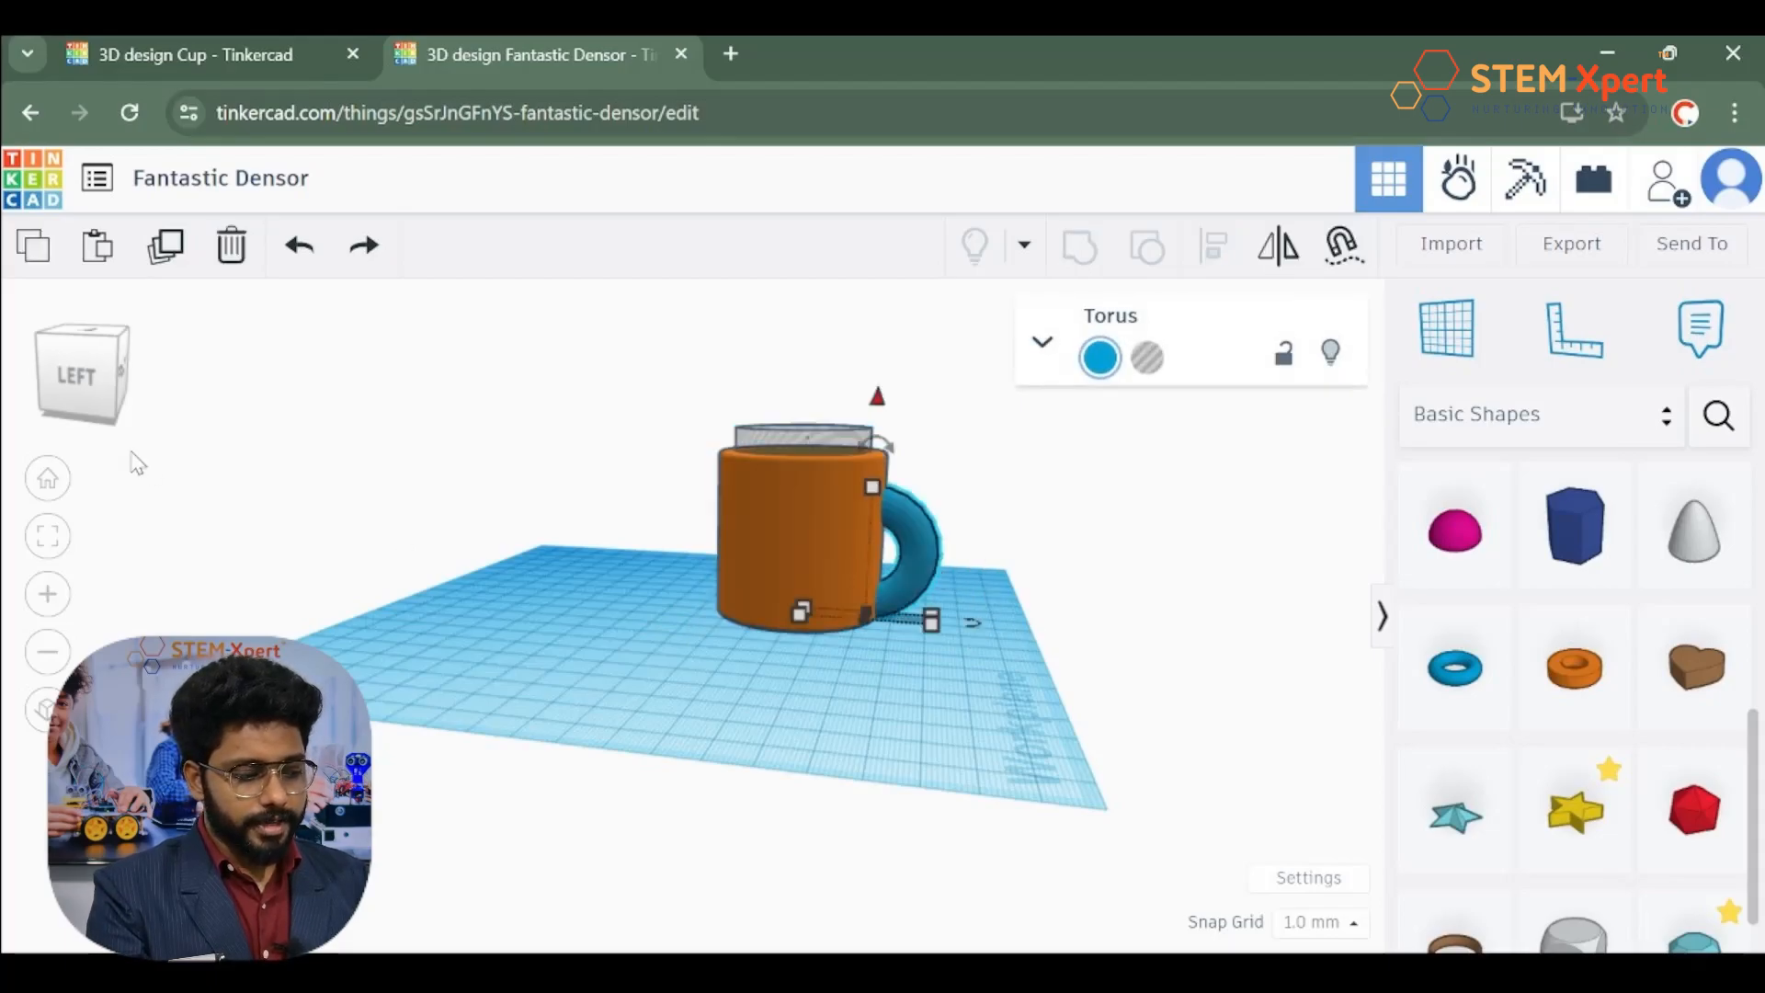
left_click(47, 536)
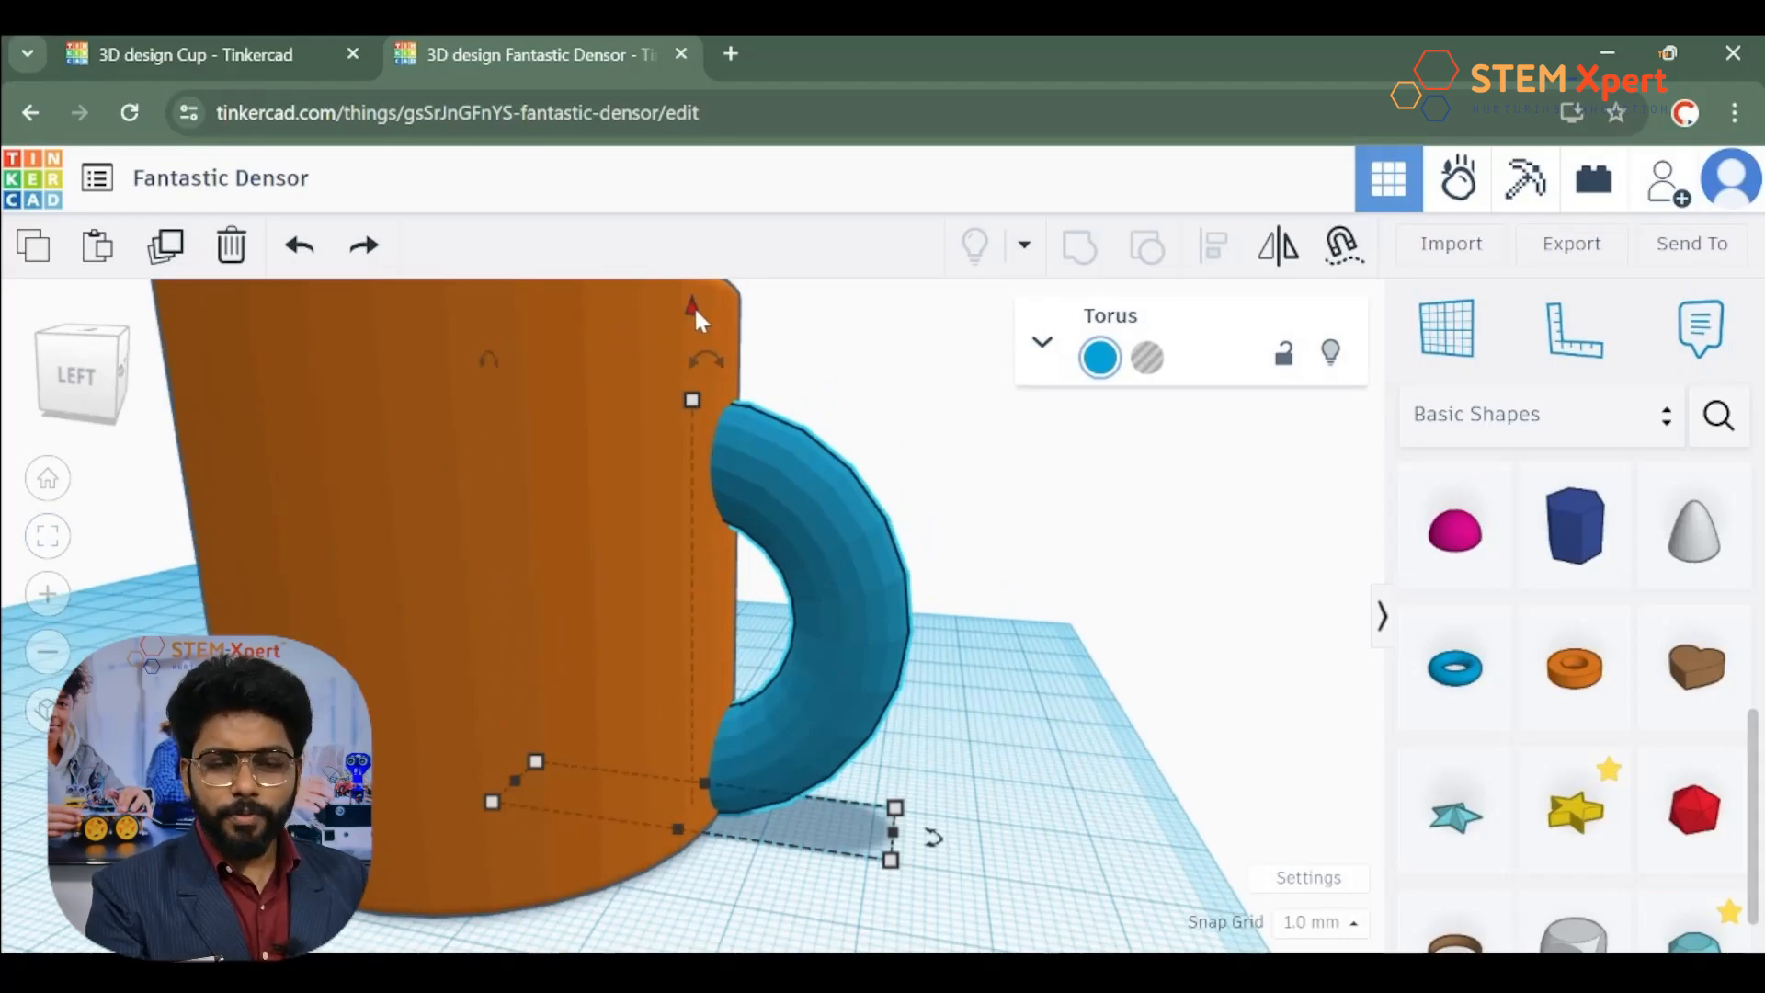
left_click_drag(692, 310, 715, 251)
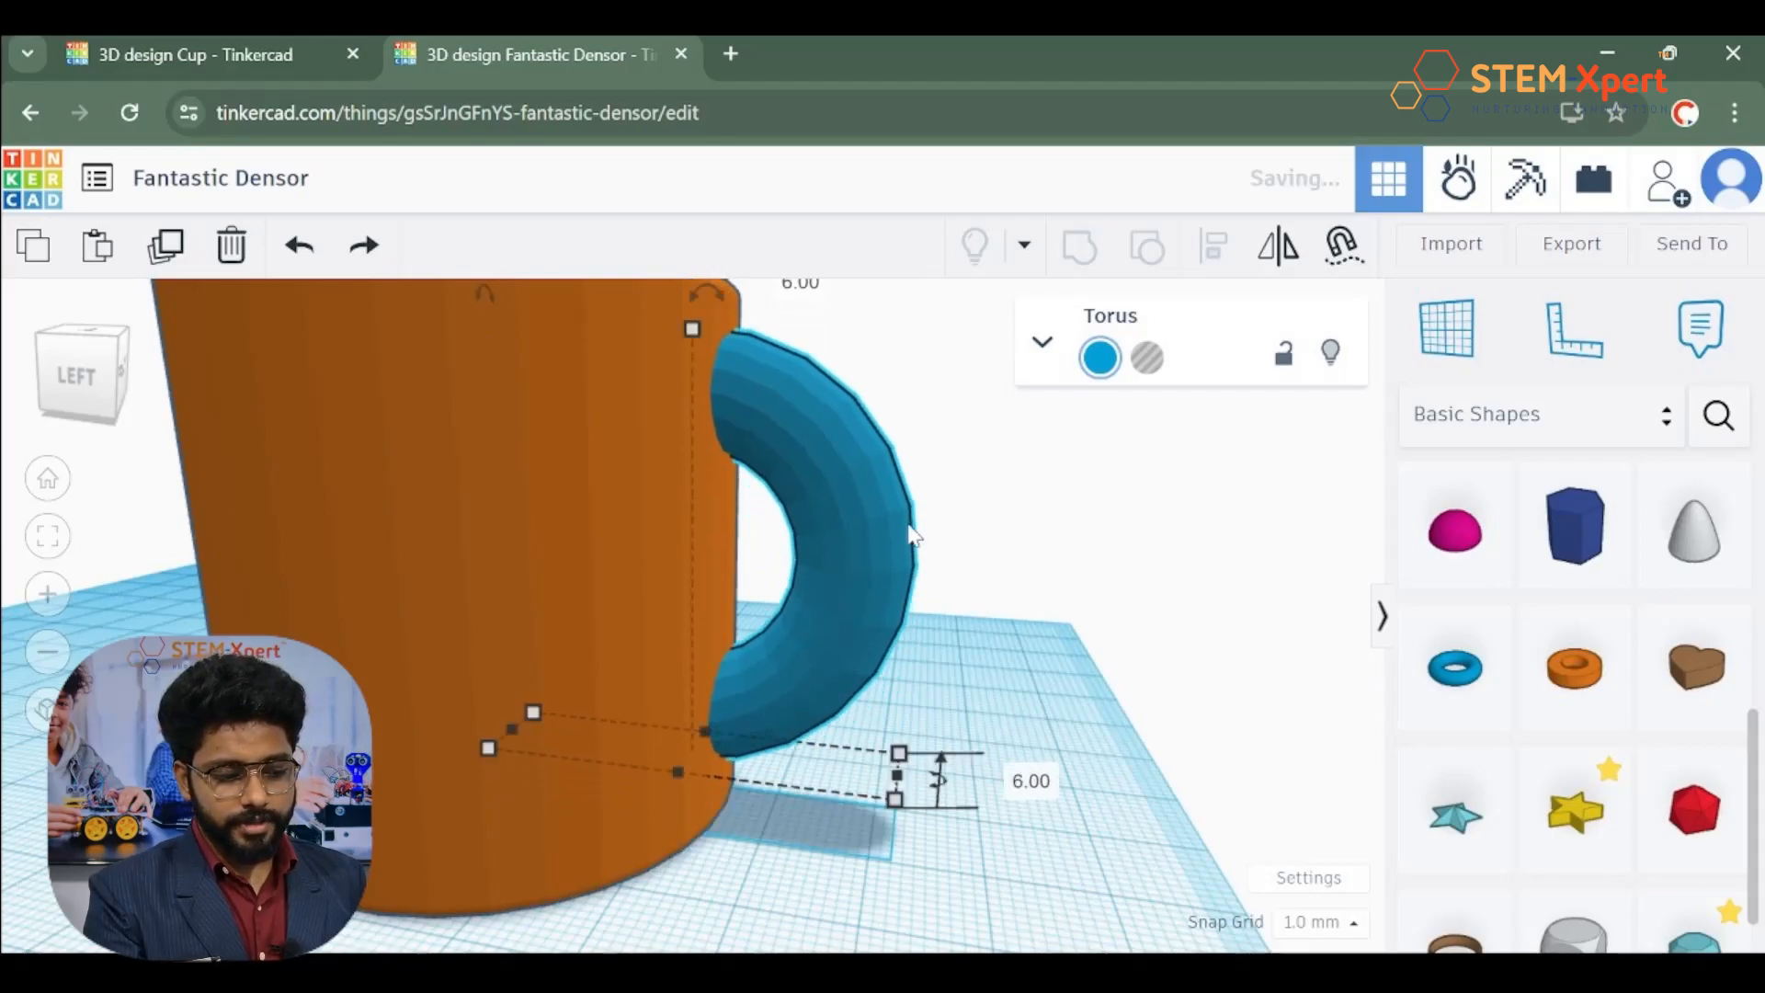
right_click_drag(1018, 639, 789, 699)
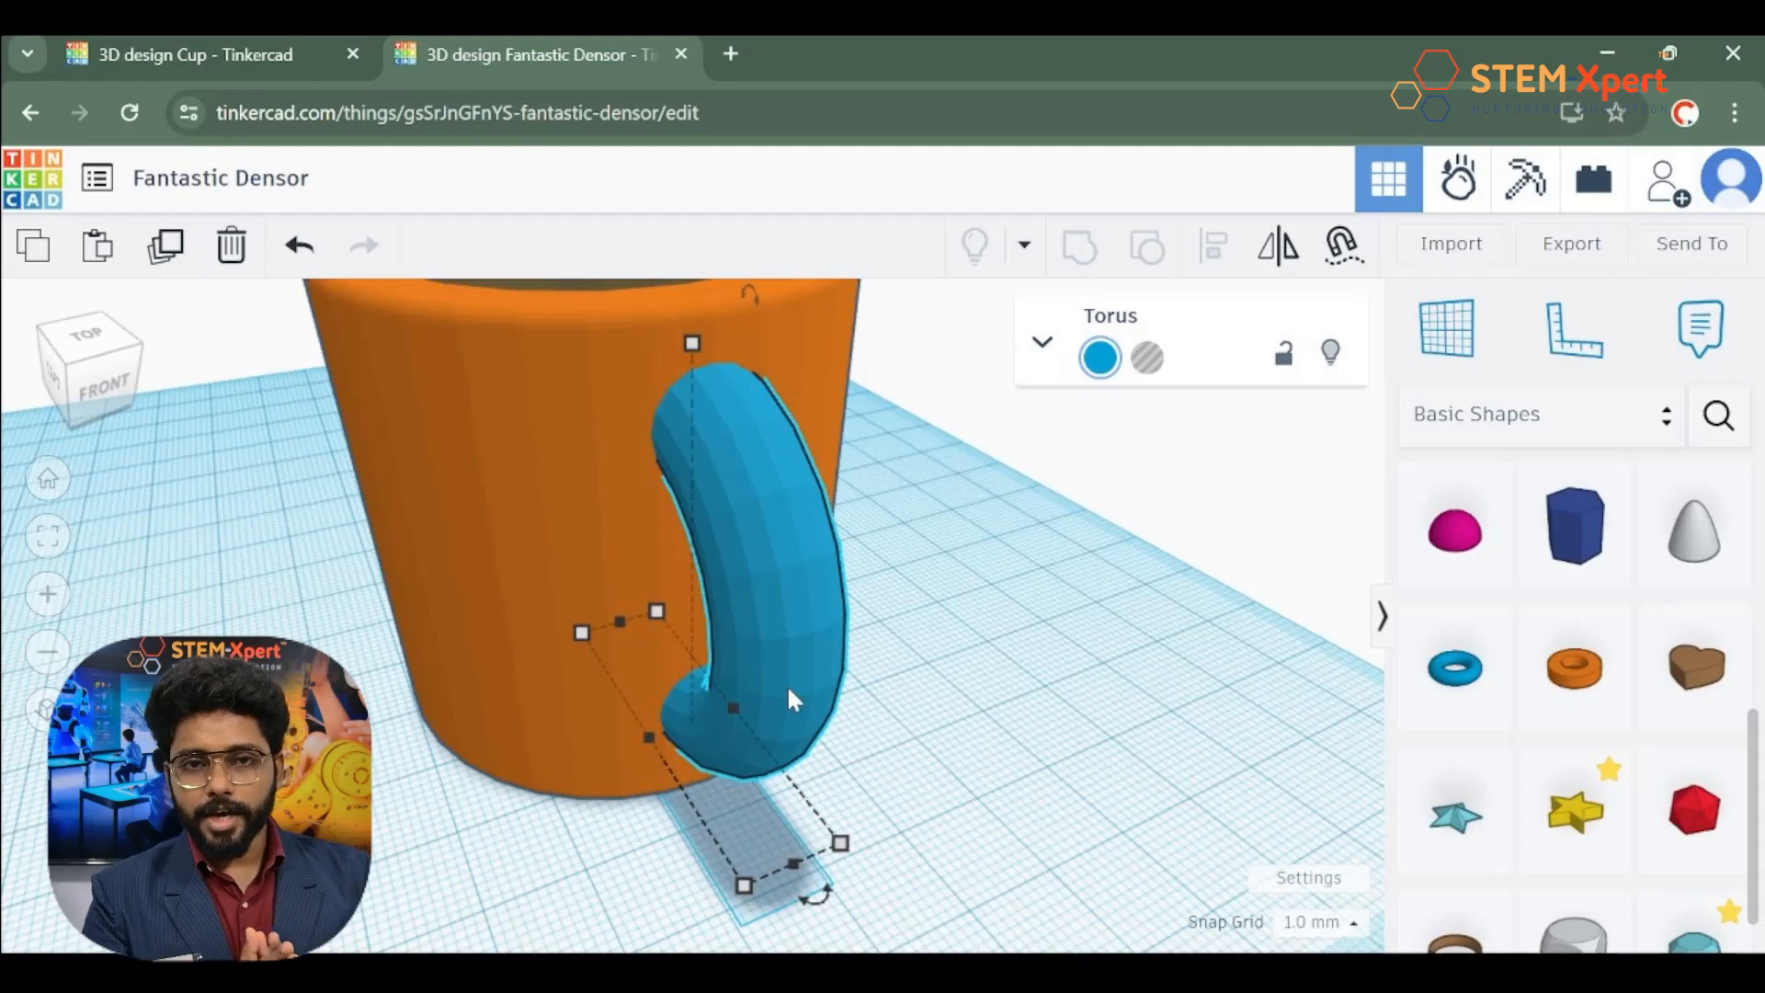
right_click_drag(1062, 713, 962, 709)
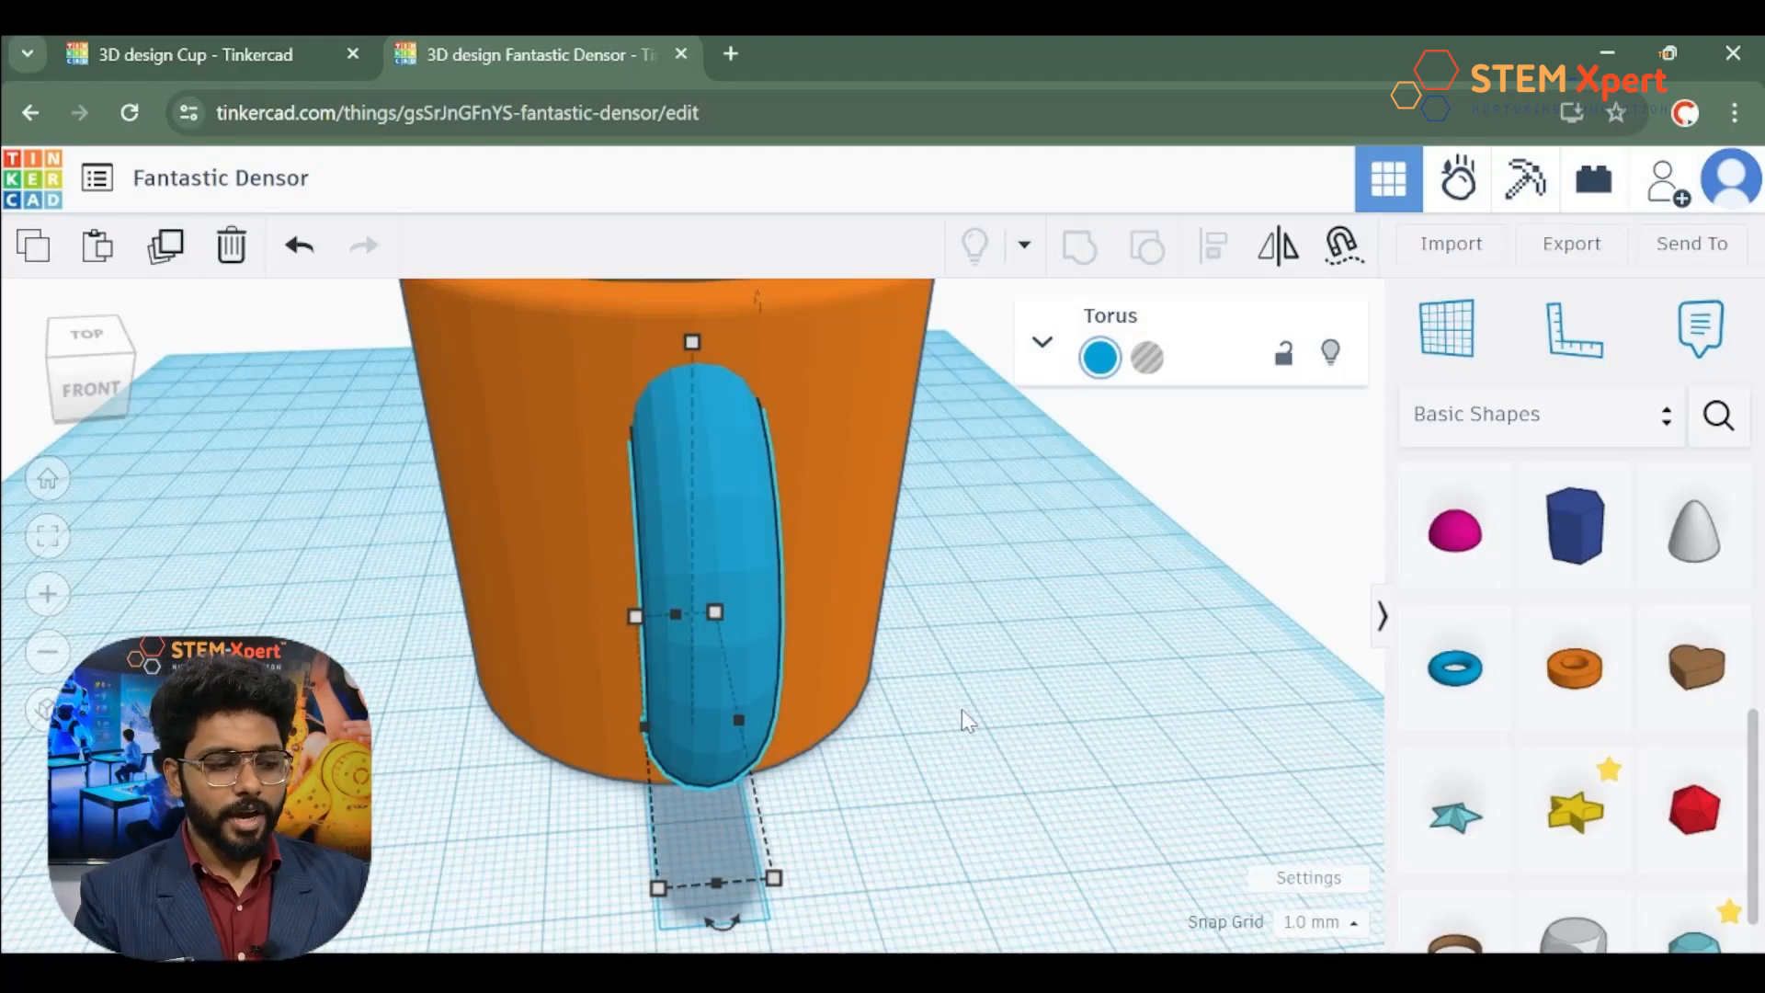
Step: Group the cylinder, the hole and the torus handle into one hollow cup
left_click(845, 710)
scroll(847, 720, "down", 2)
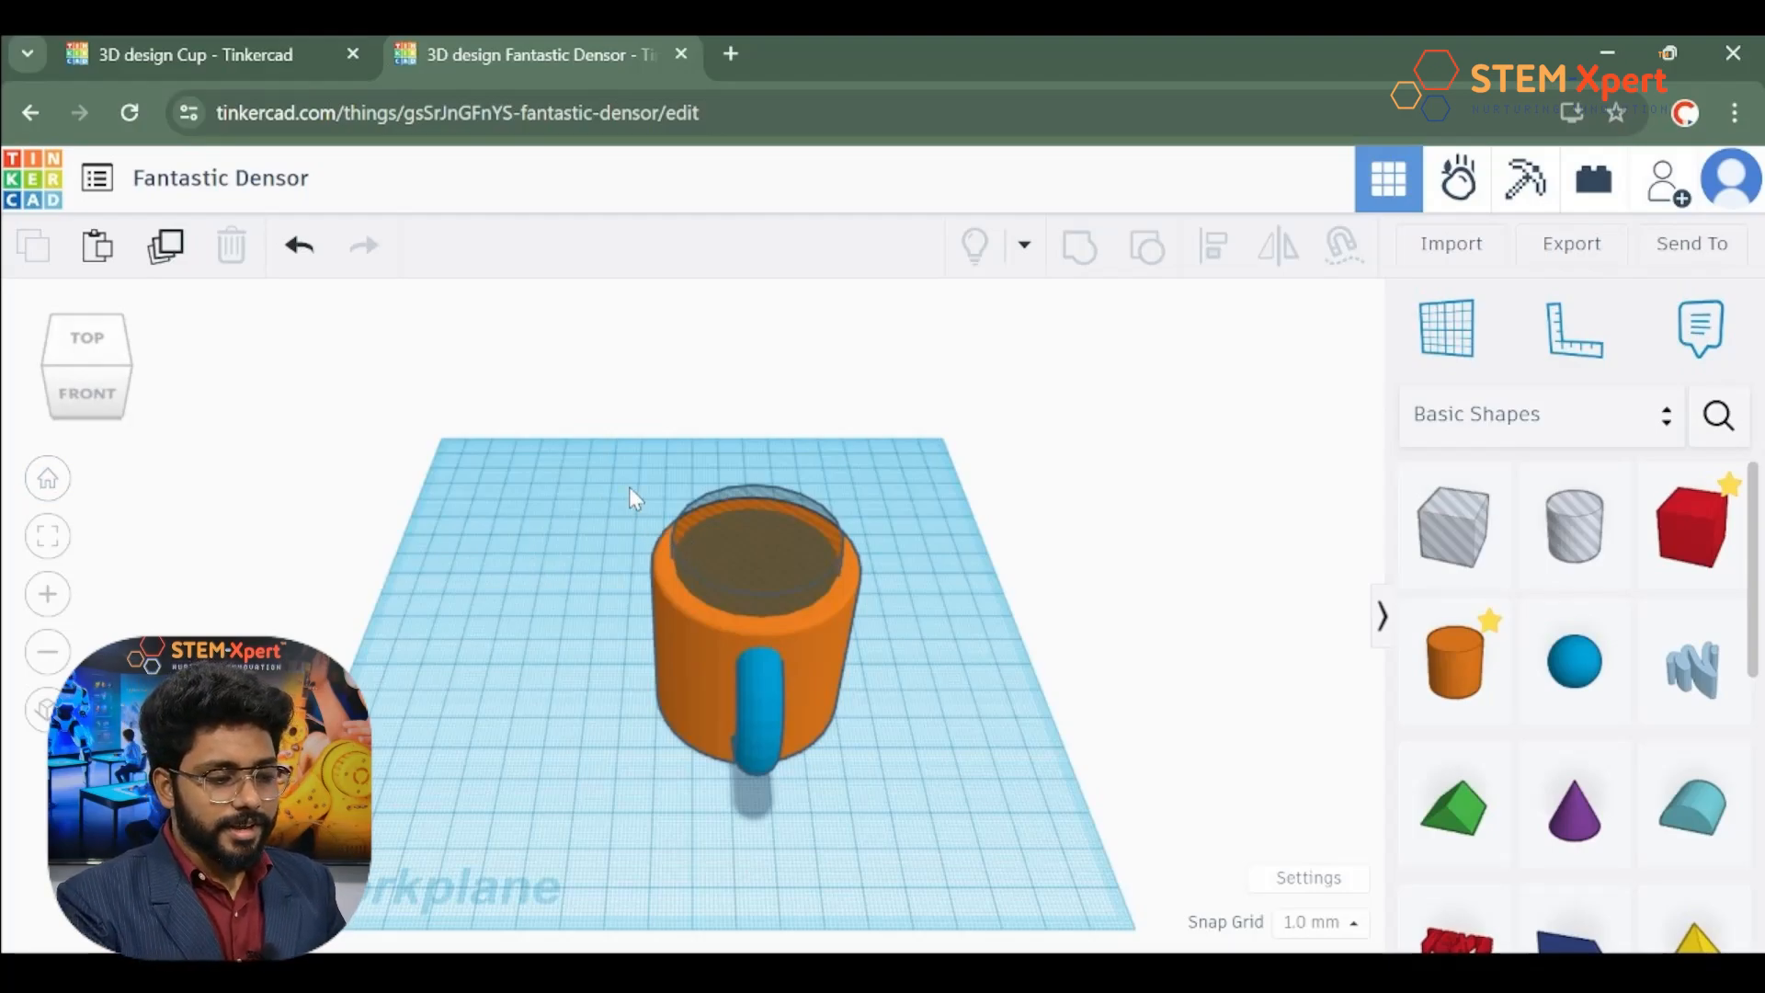
left_click_drag(629, 482, 899, 793)
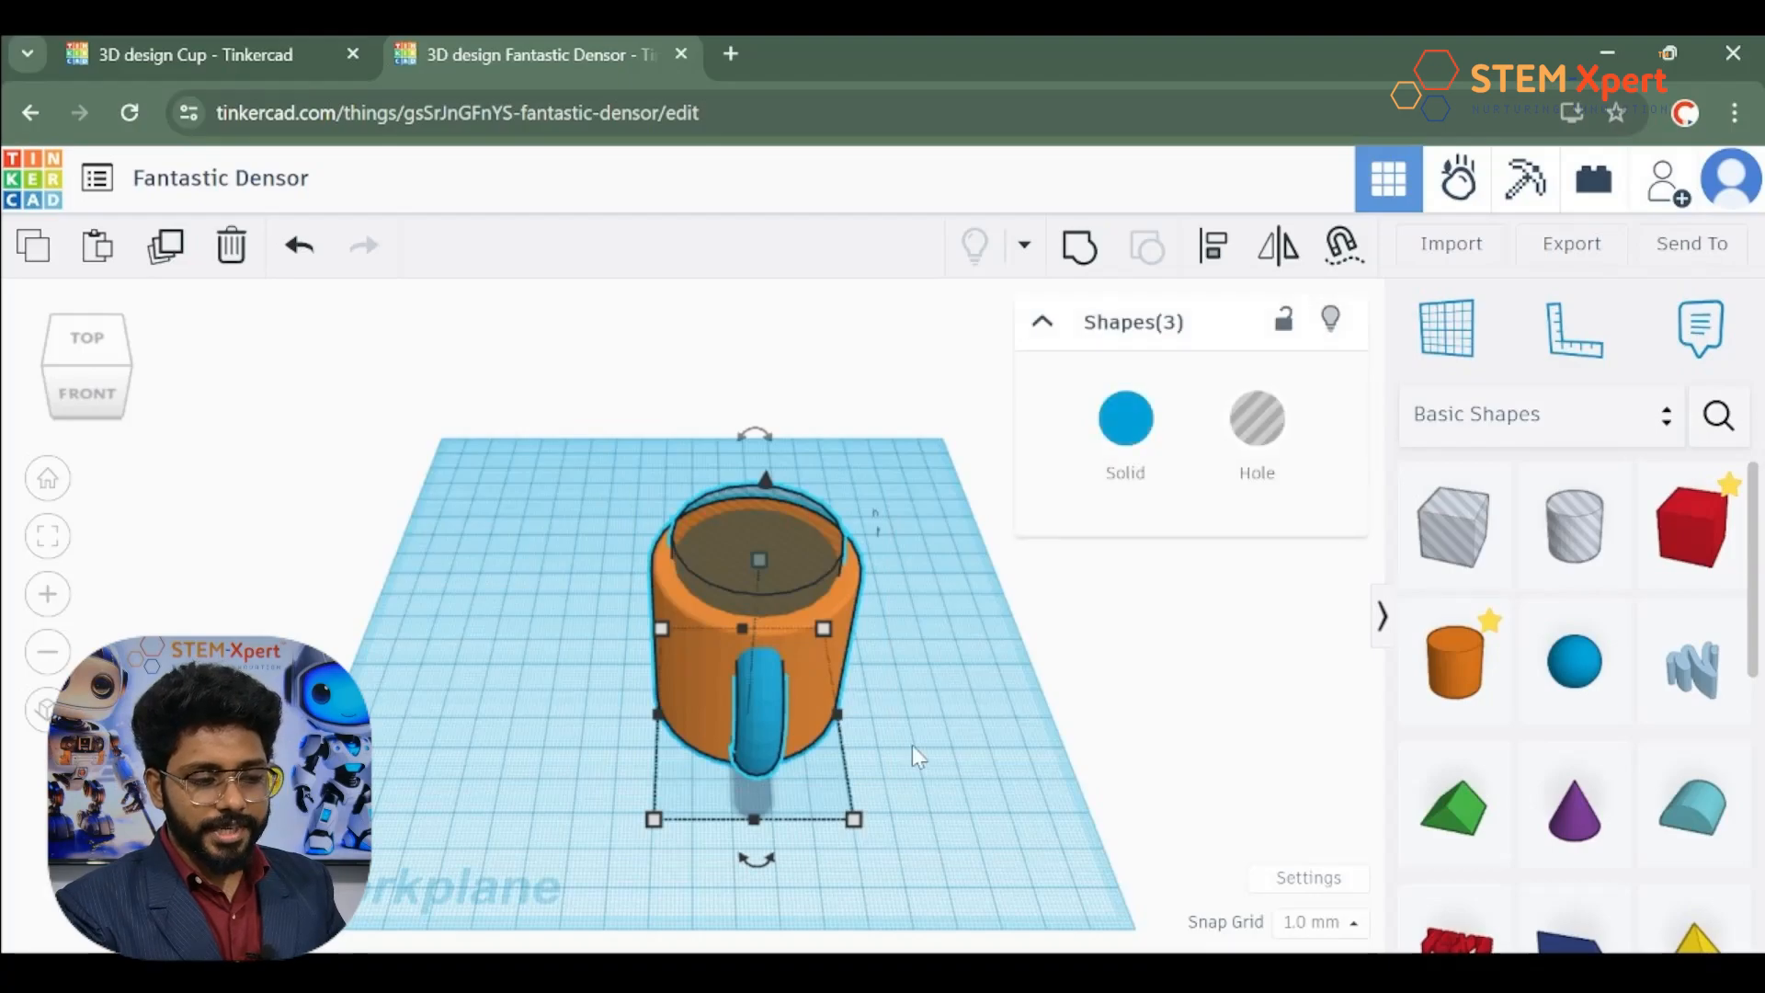
left_click(1075, 248)
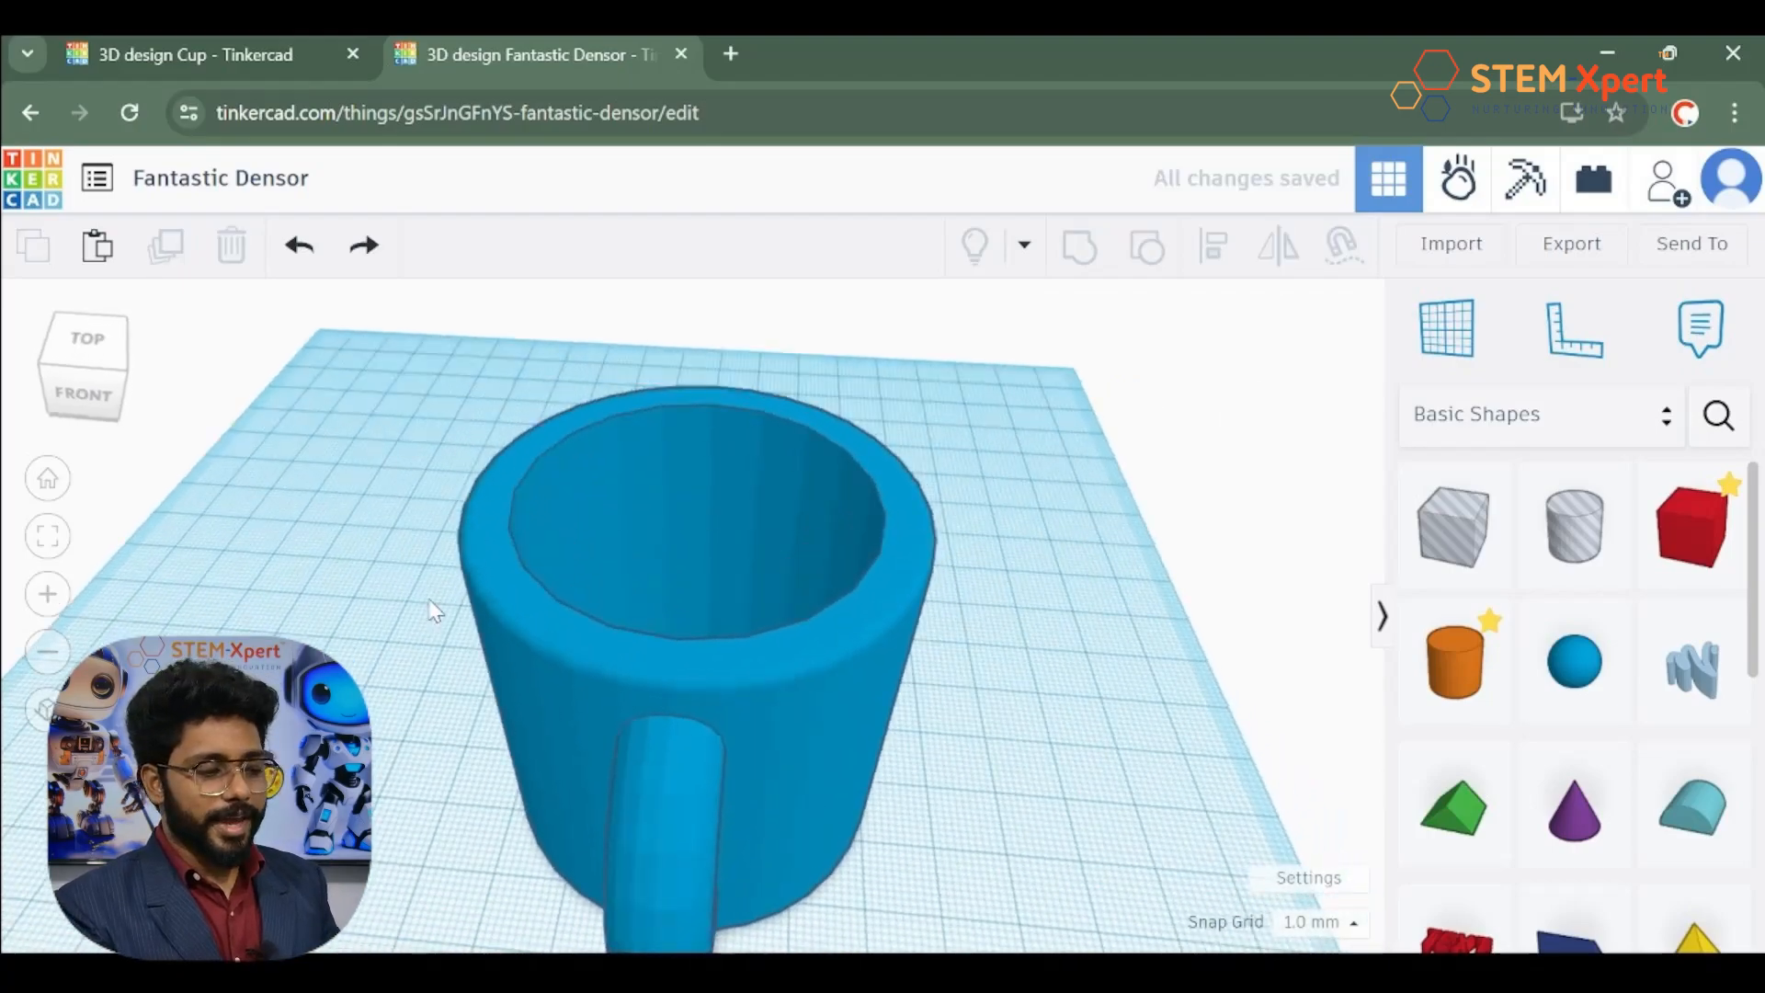
Step: Set the grouped cup's solid colour to the pale cream preset and inspect its hollow interior
right_click_drag(433, 611, 480, 552)
left_click(598, 538)
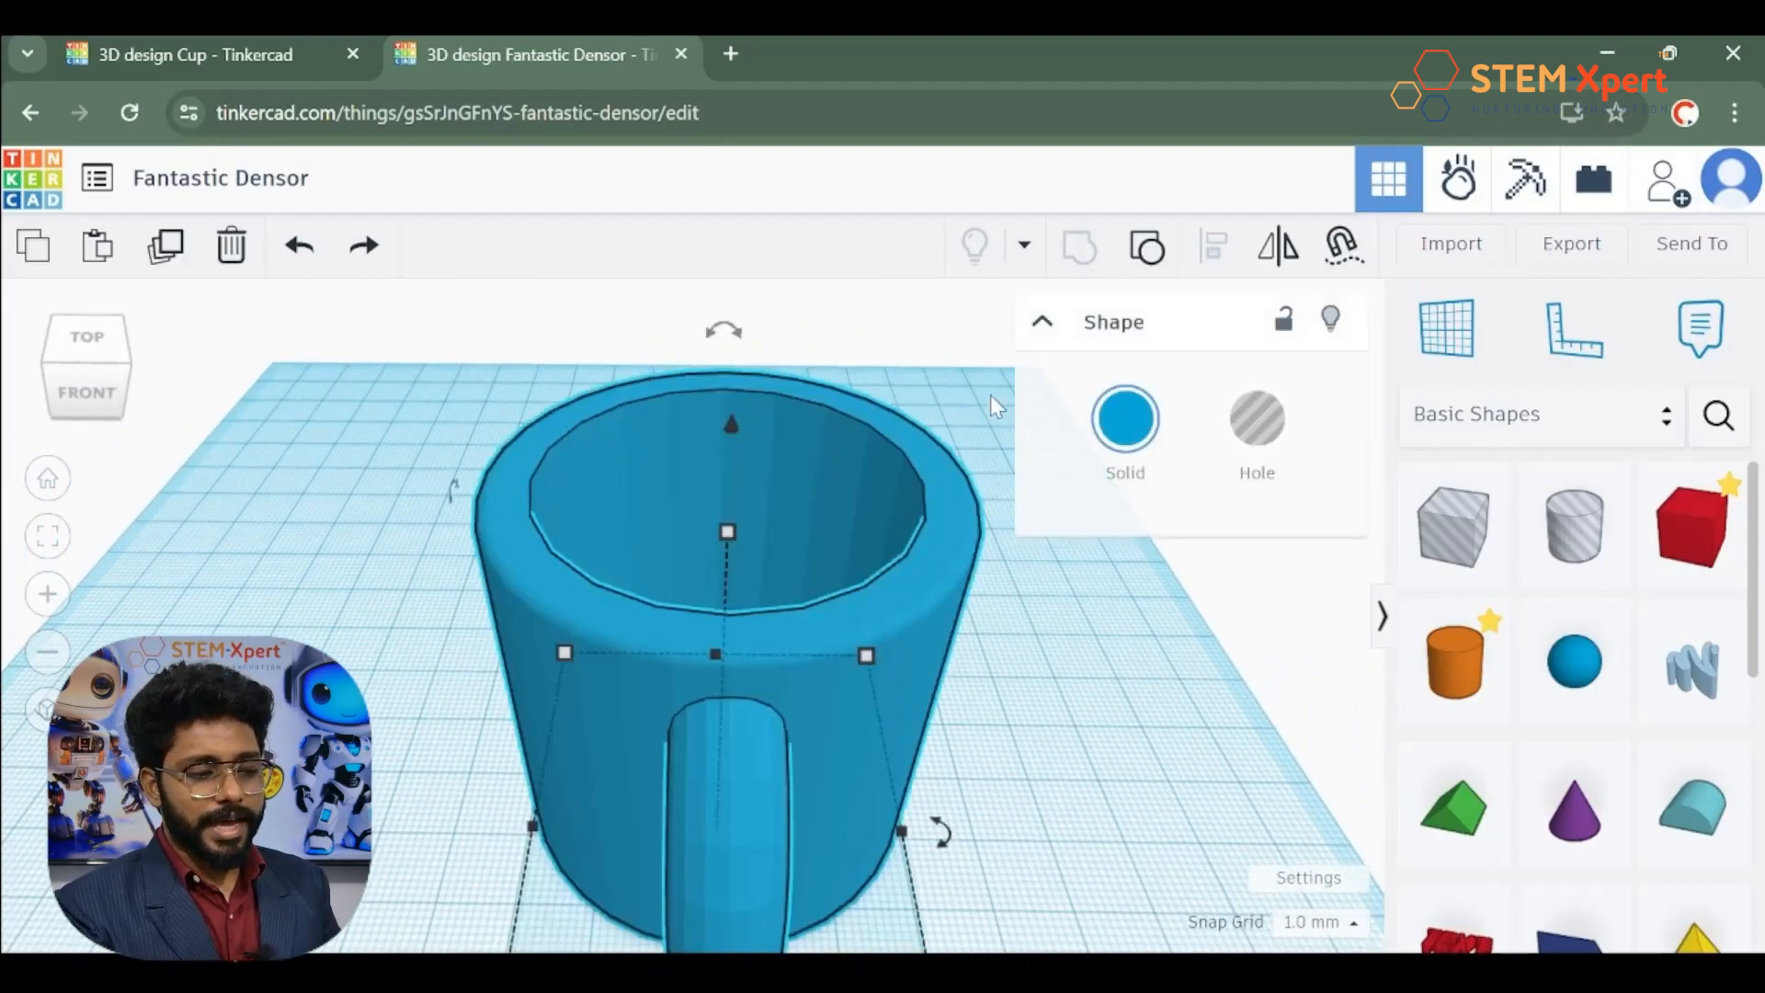
left_click(1128, 447)
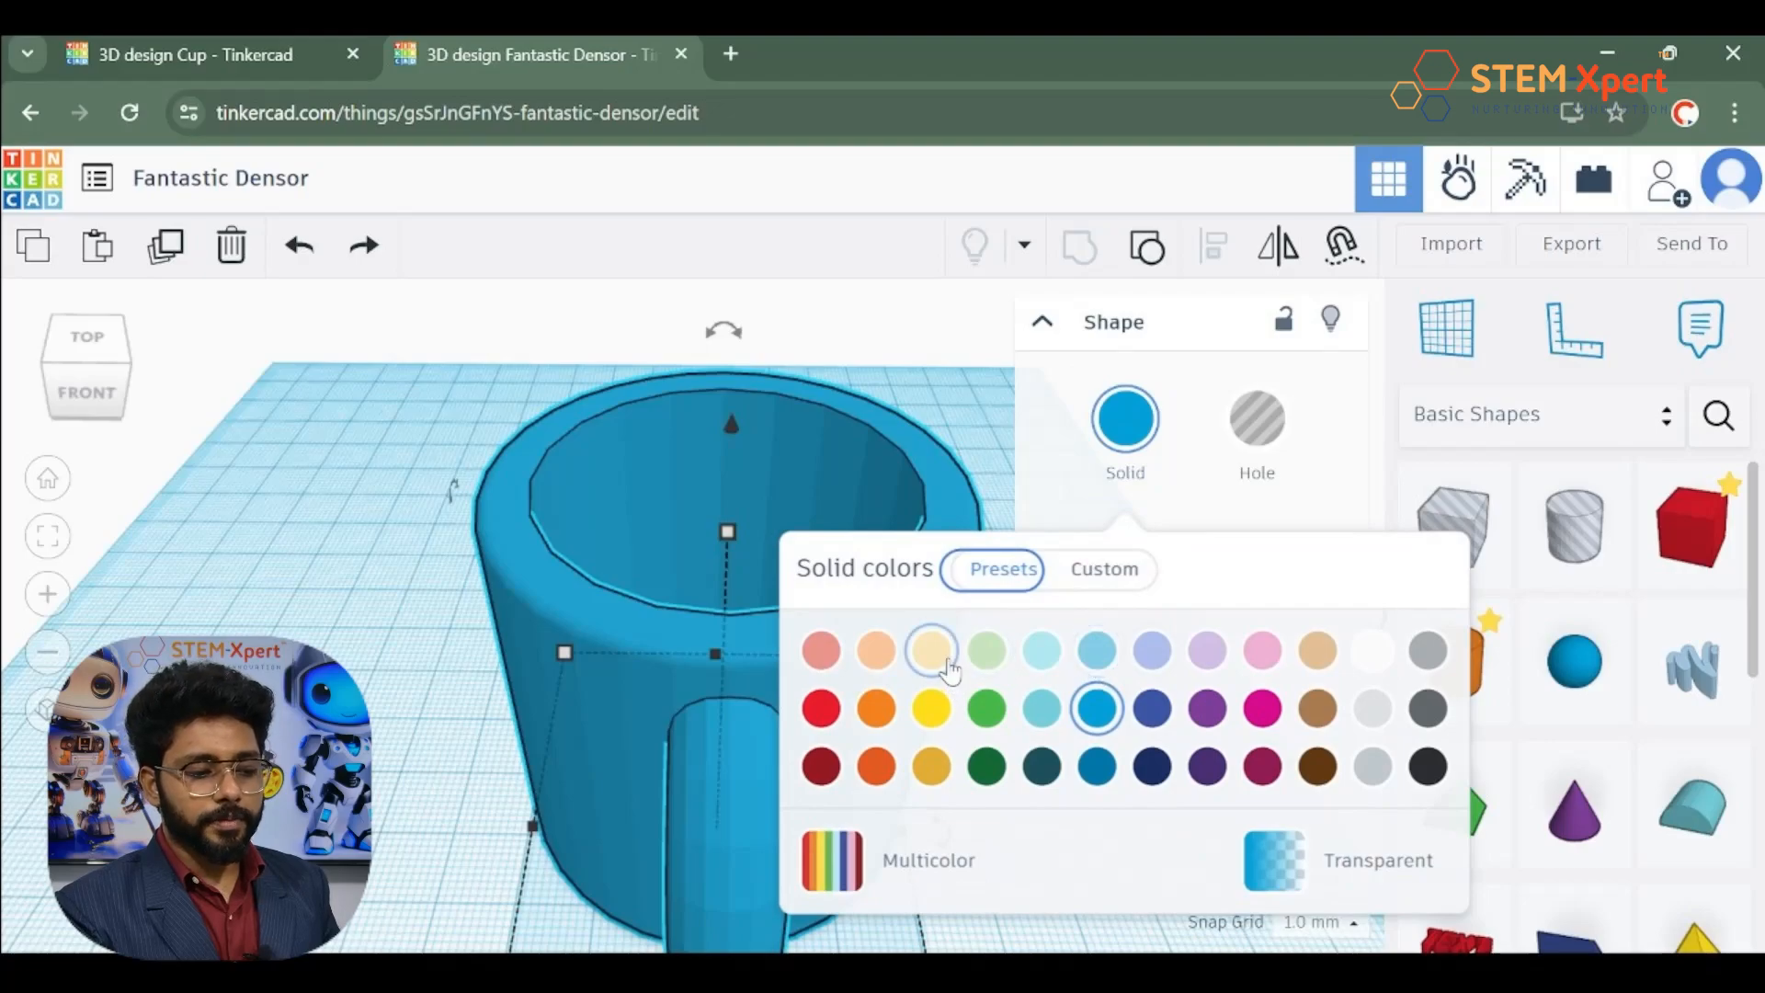
left_click(946, 664)
left_click(386, 634)
right_click_drag(386, 634, 267, 648)
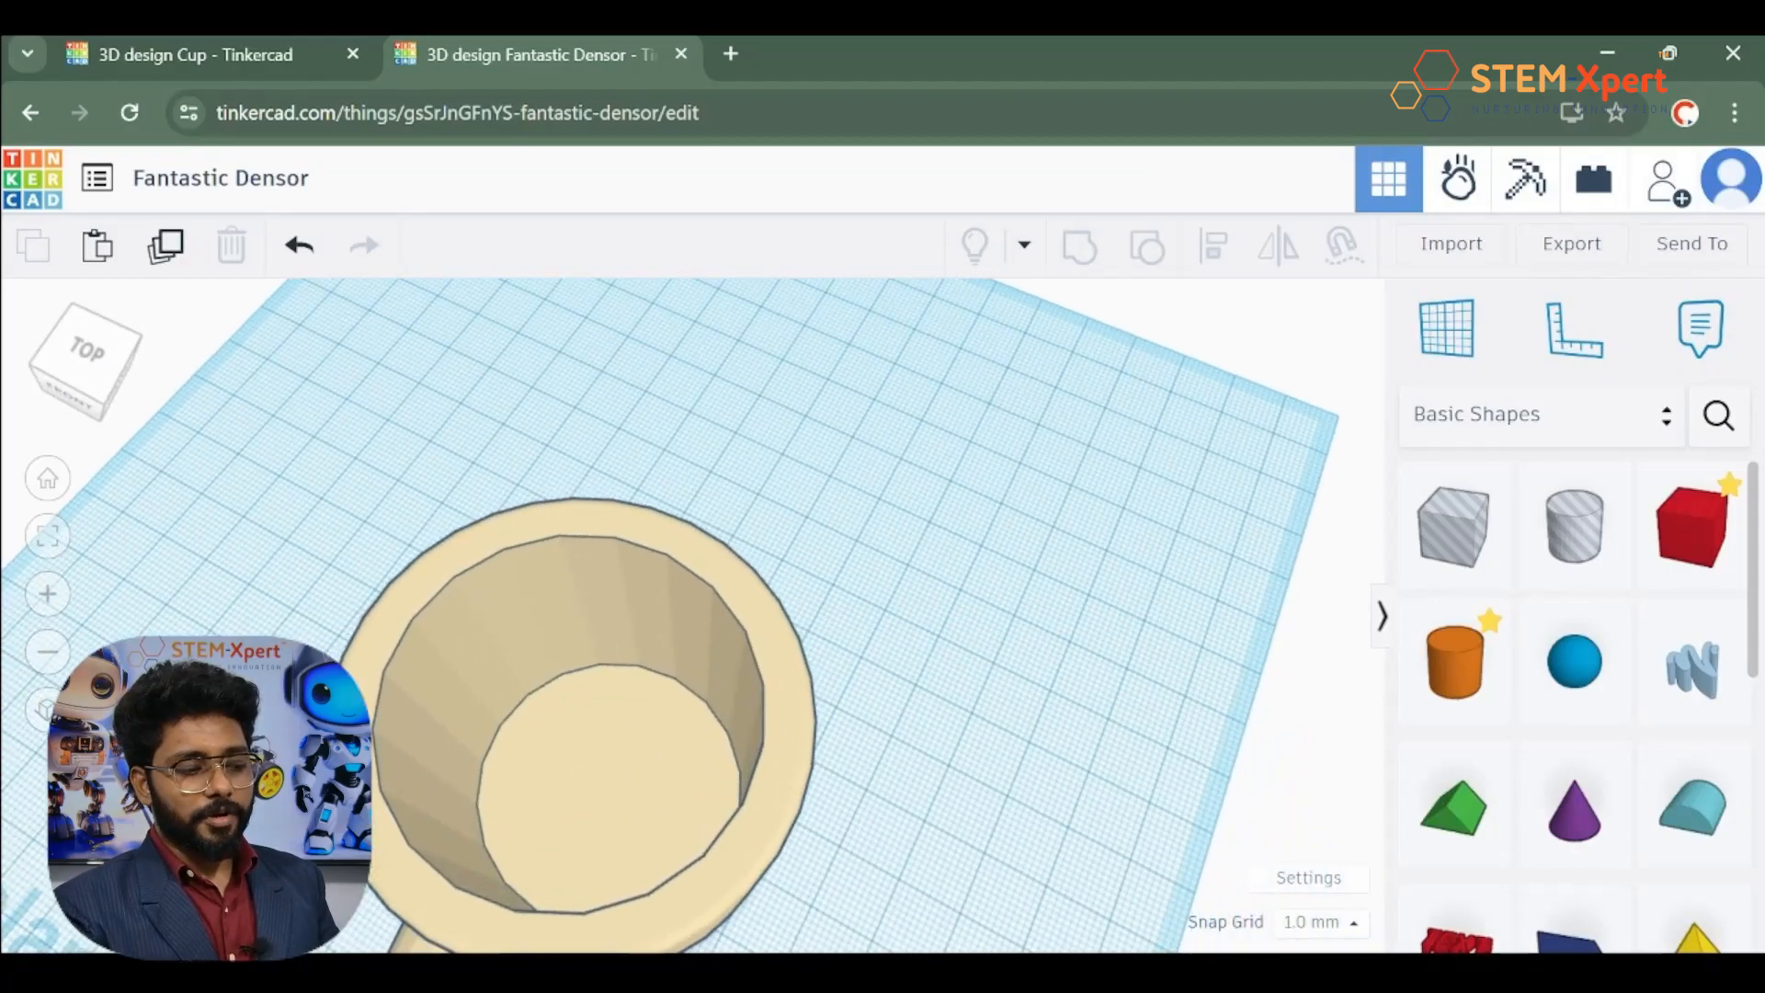
left_click(357, 614)
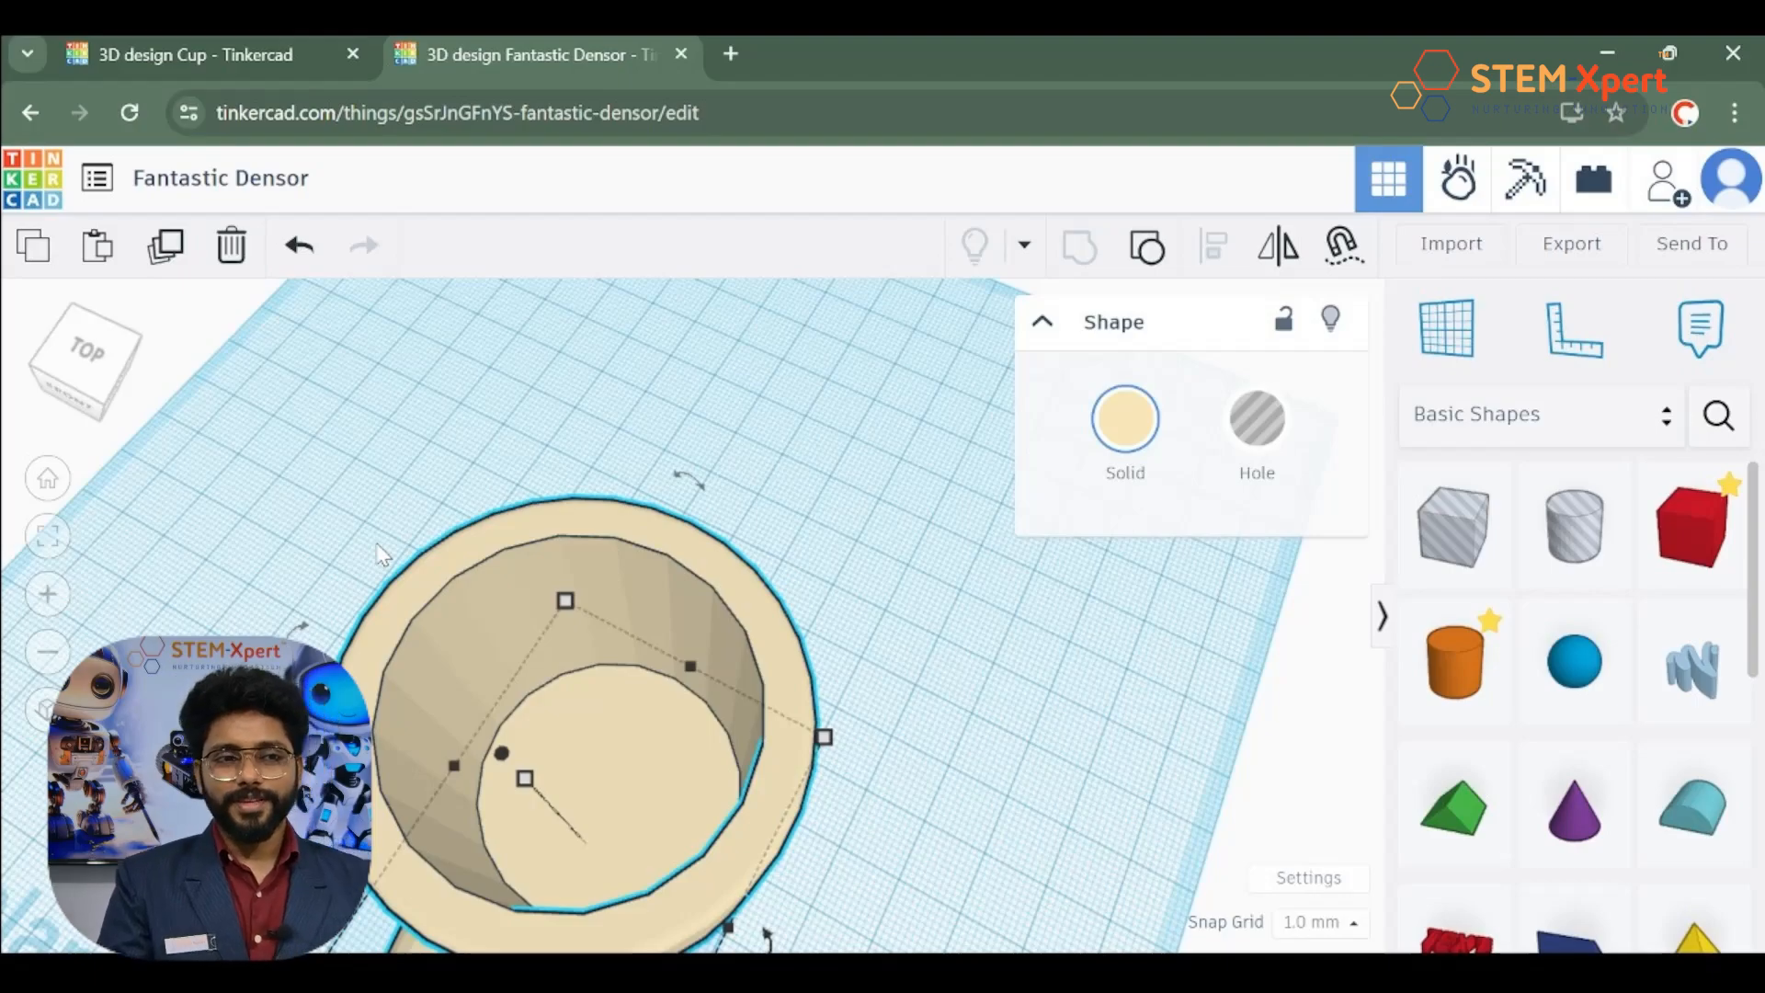
Step: Move the cup as one piece to the middle of the workplane, finishing with a shift of 22 mm right and 8 mm forward
left_click(47, 479)
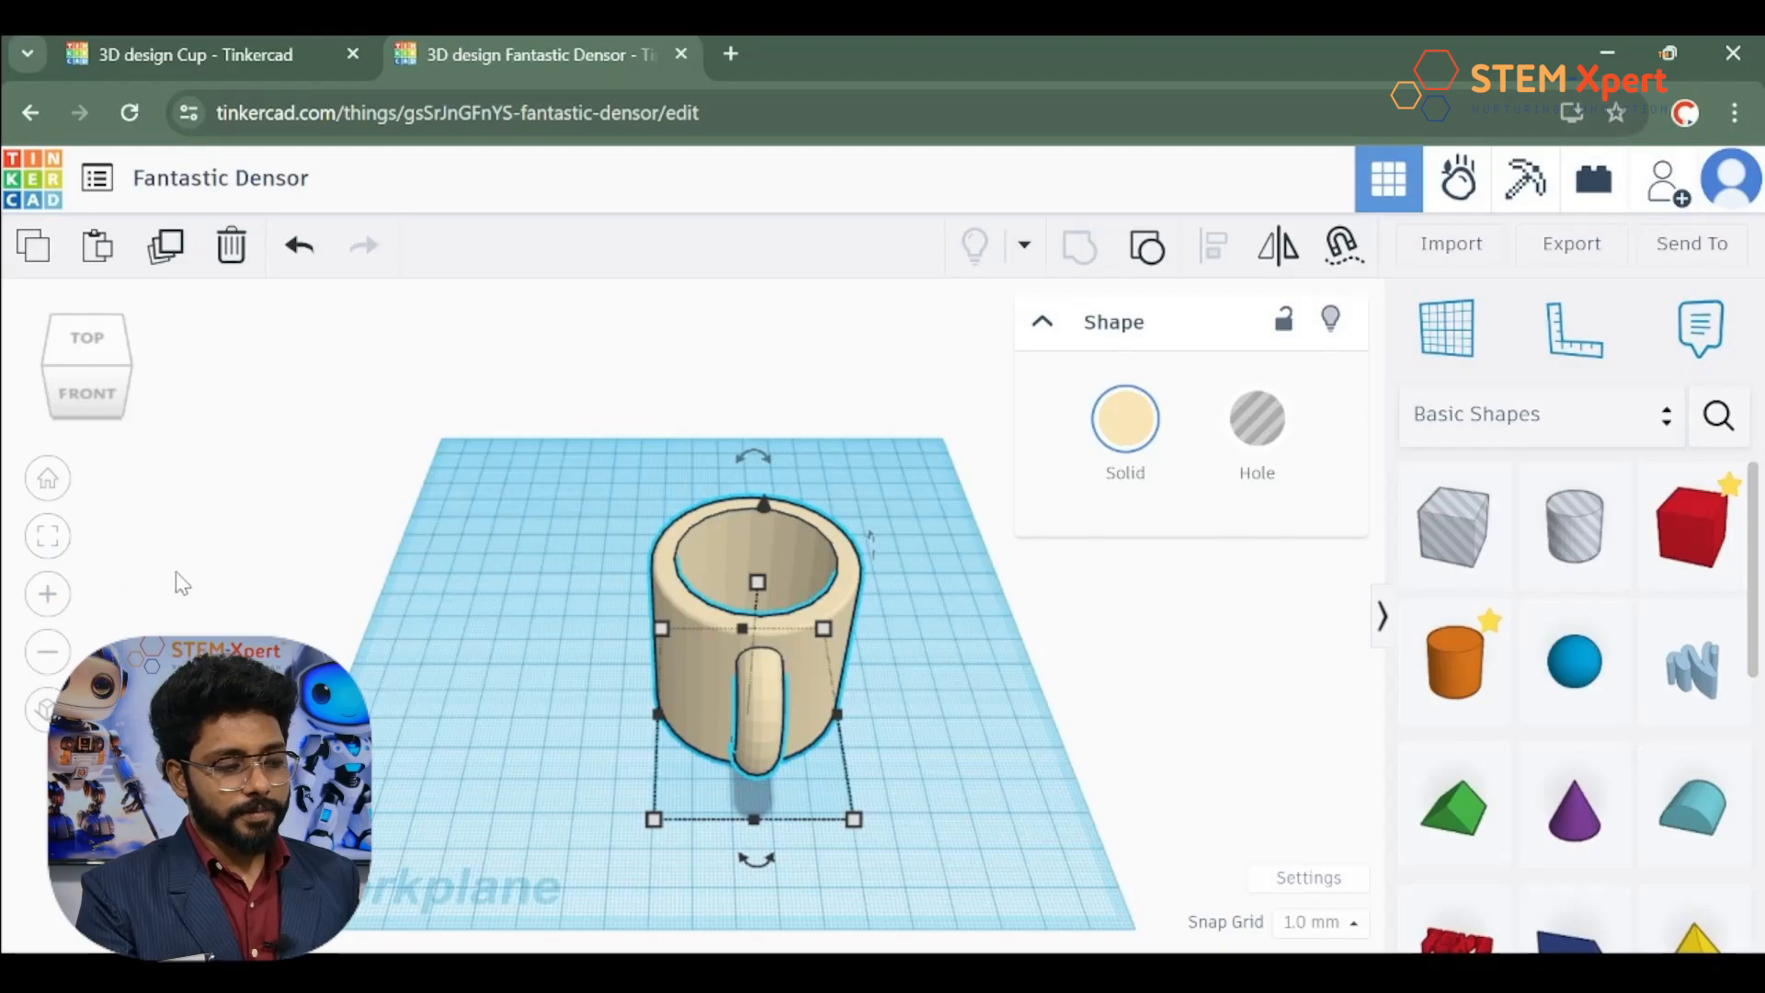
left_click_drag(731, 585, 602, 566)
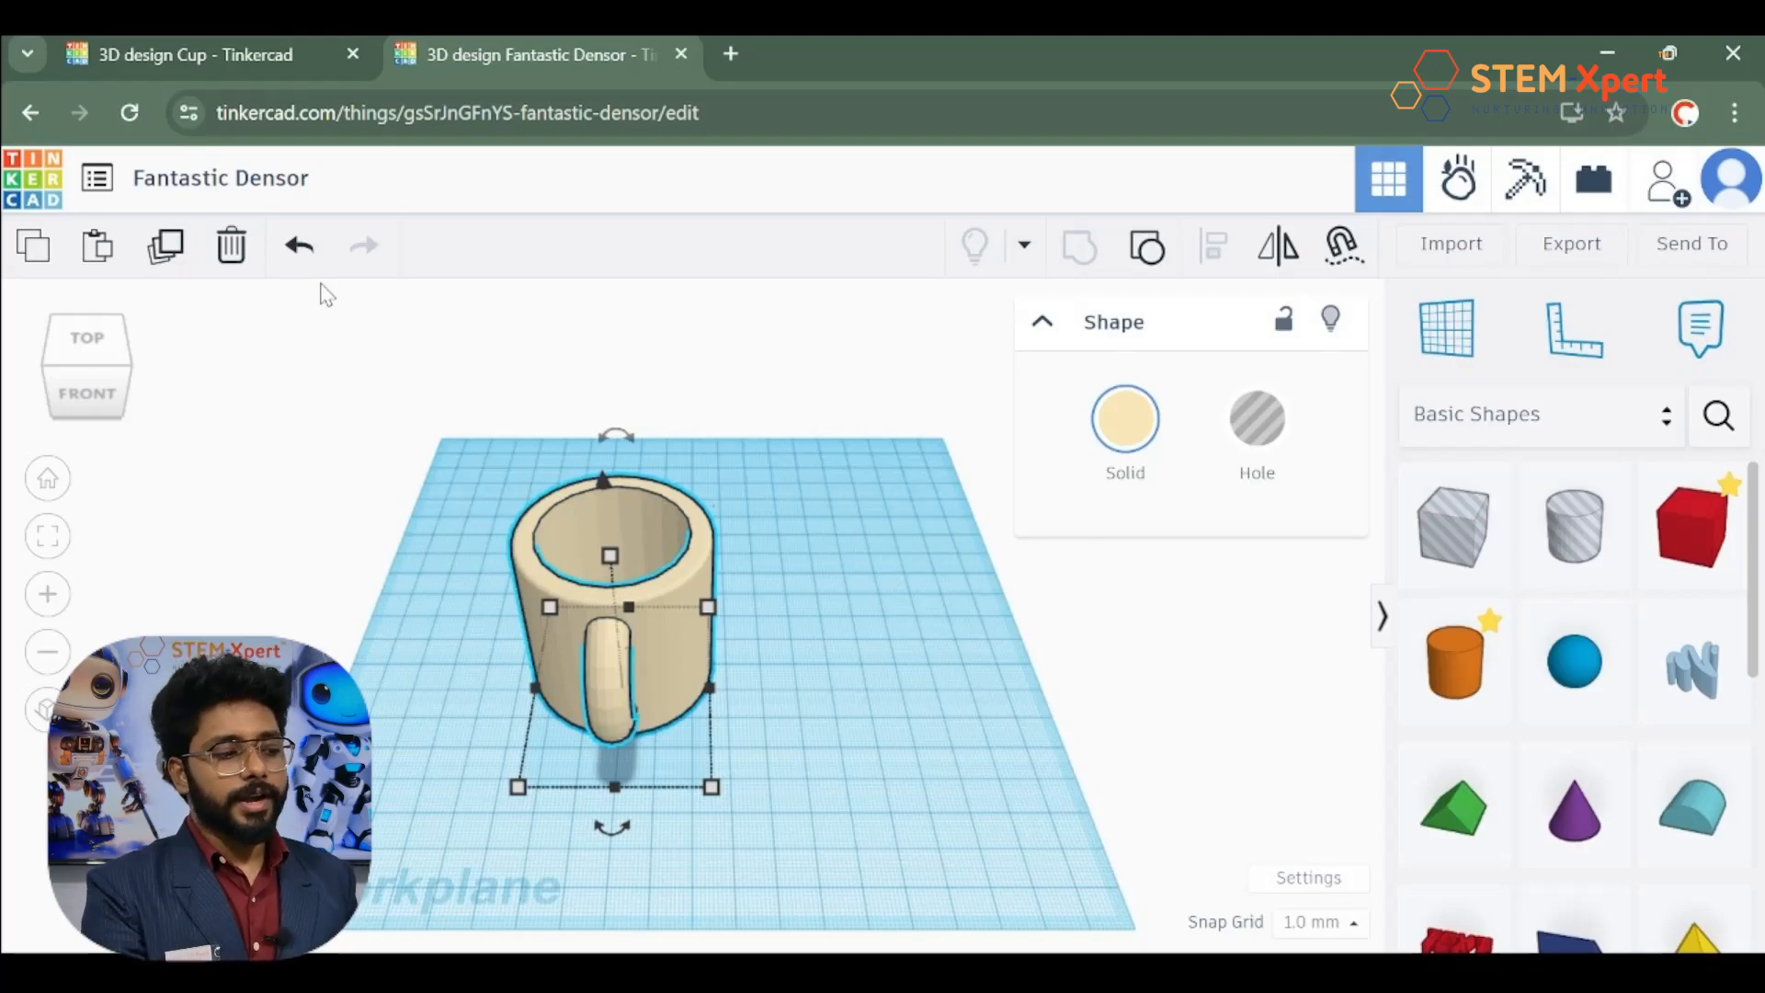
left_click(569, 454)
left_click_drag(572, 545, 652, 562)
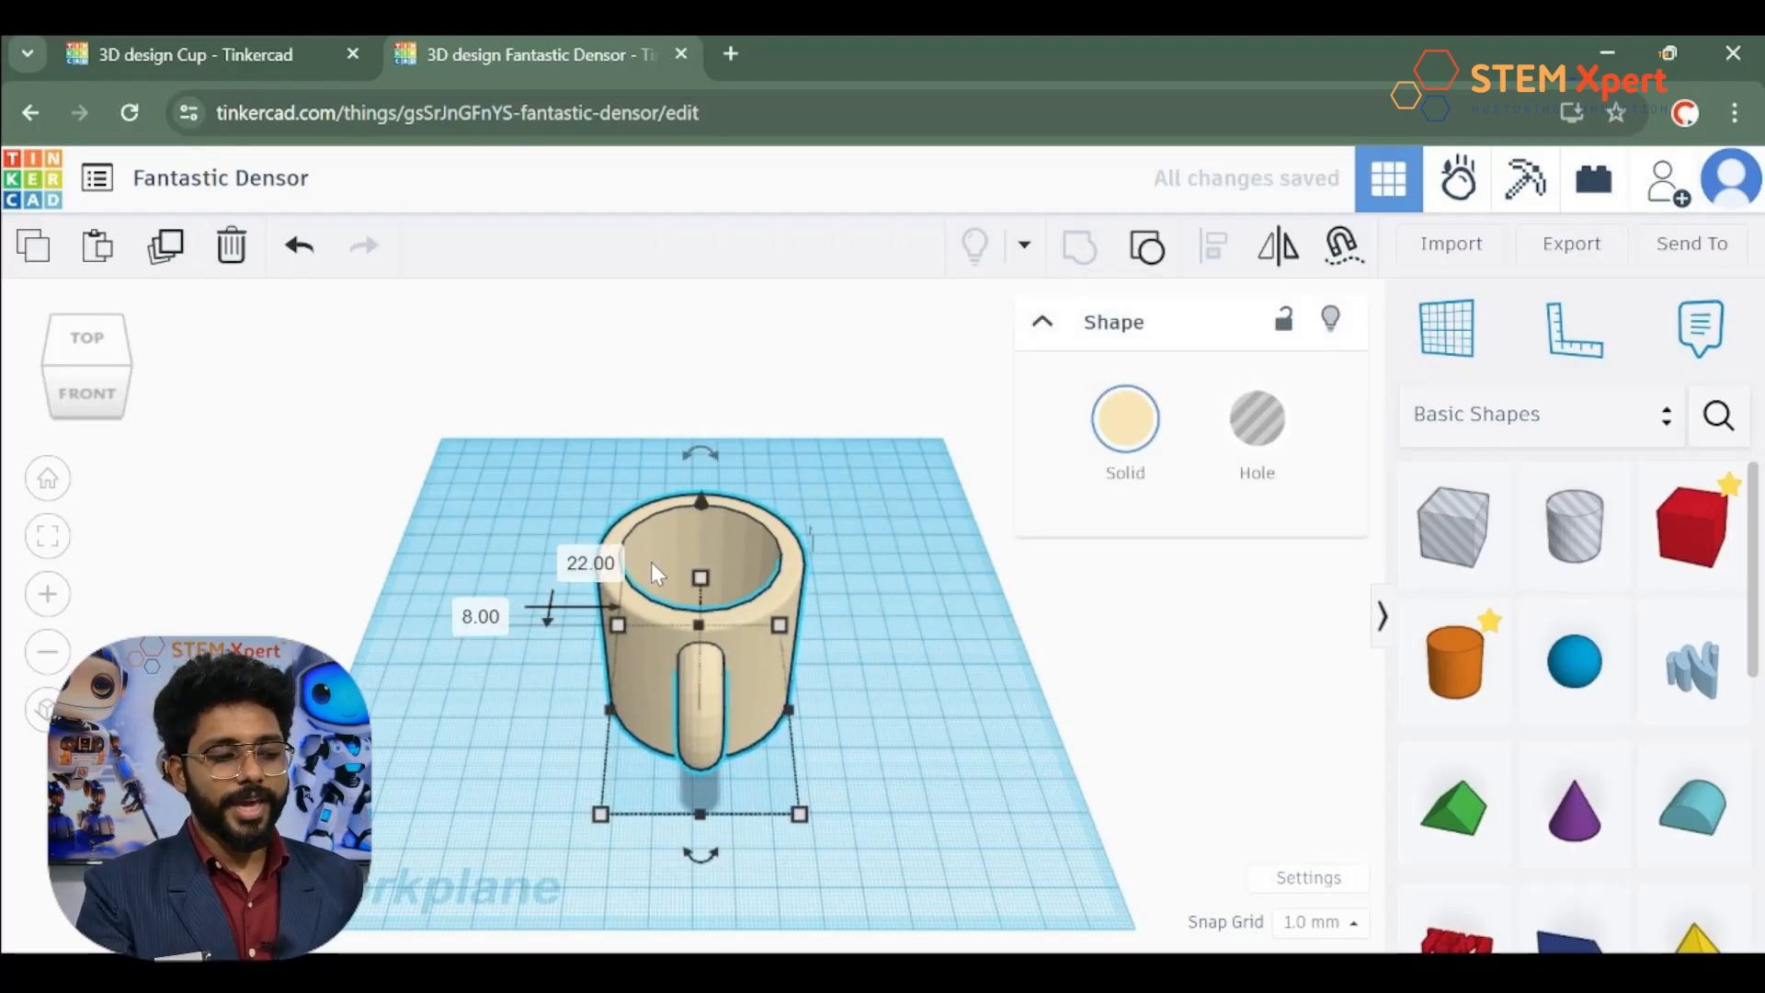
left_click(492, 664)
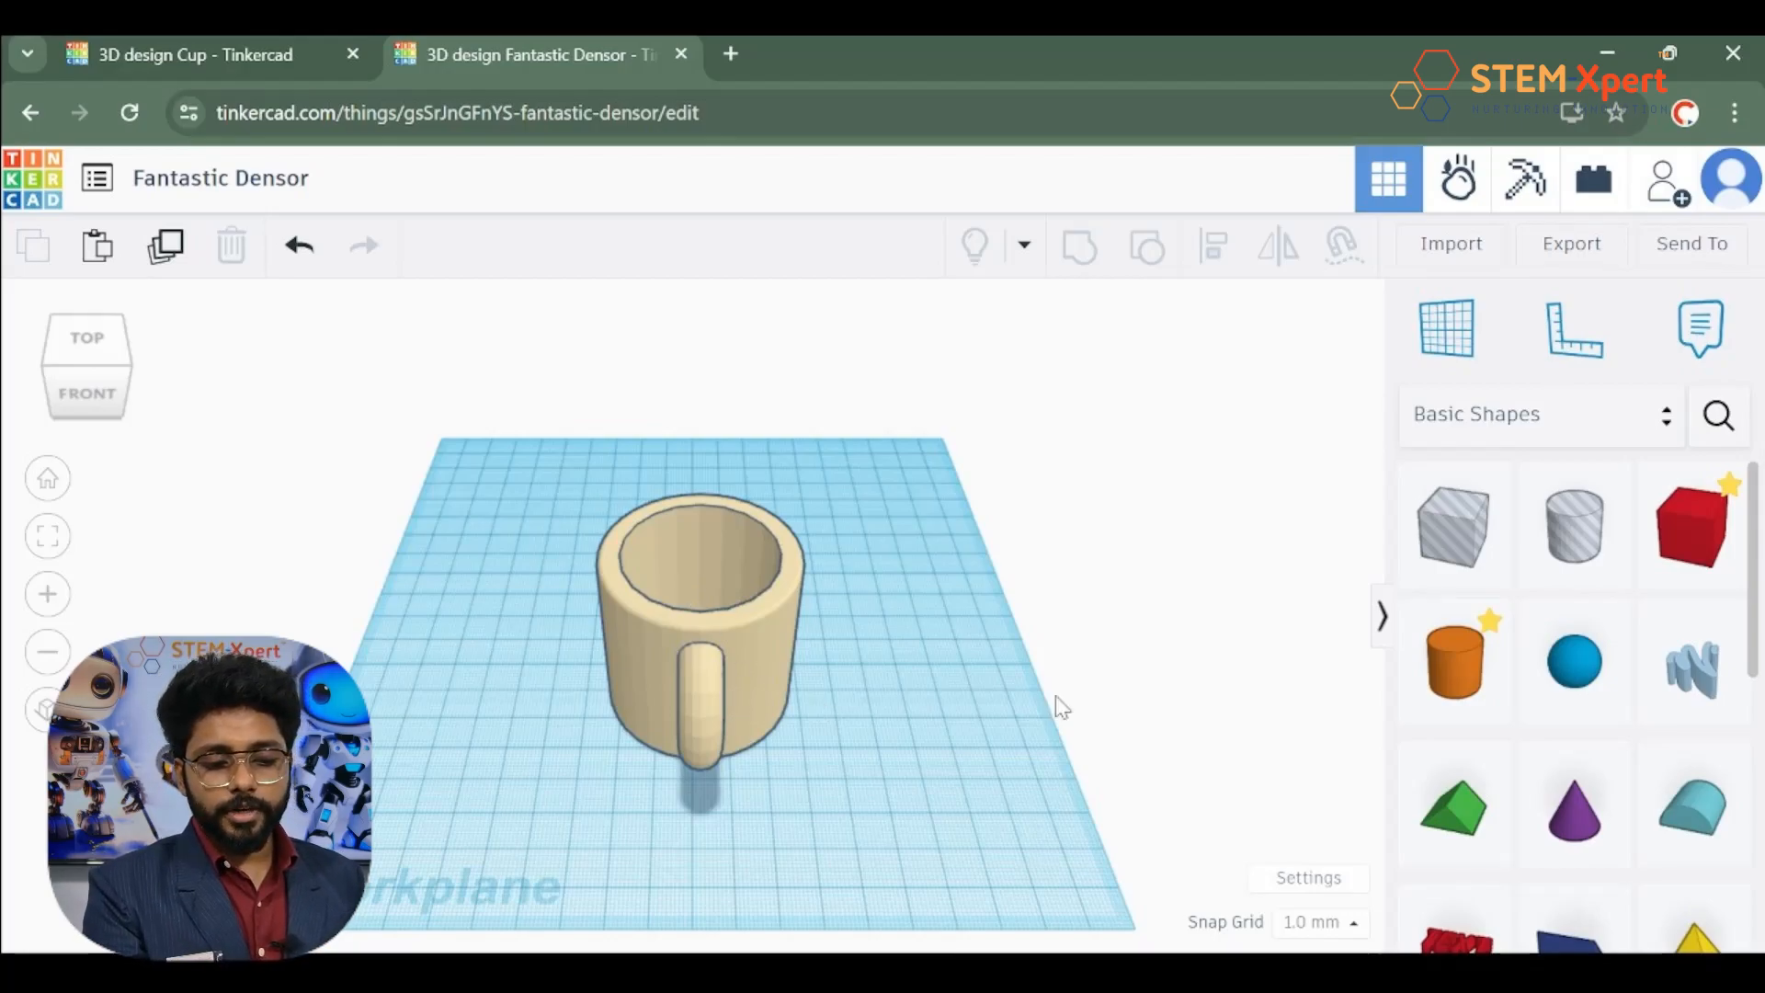
scroll(1540, 763, "down", 2)
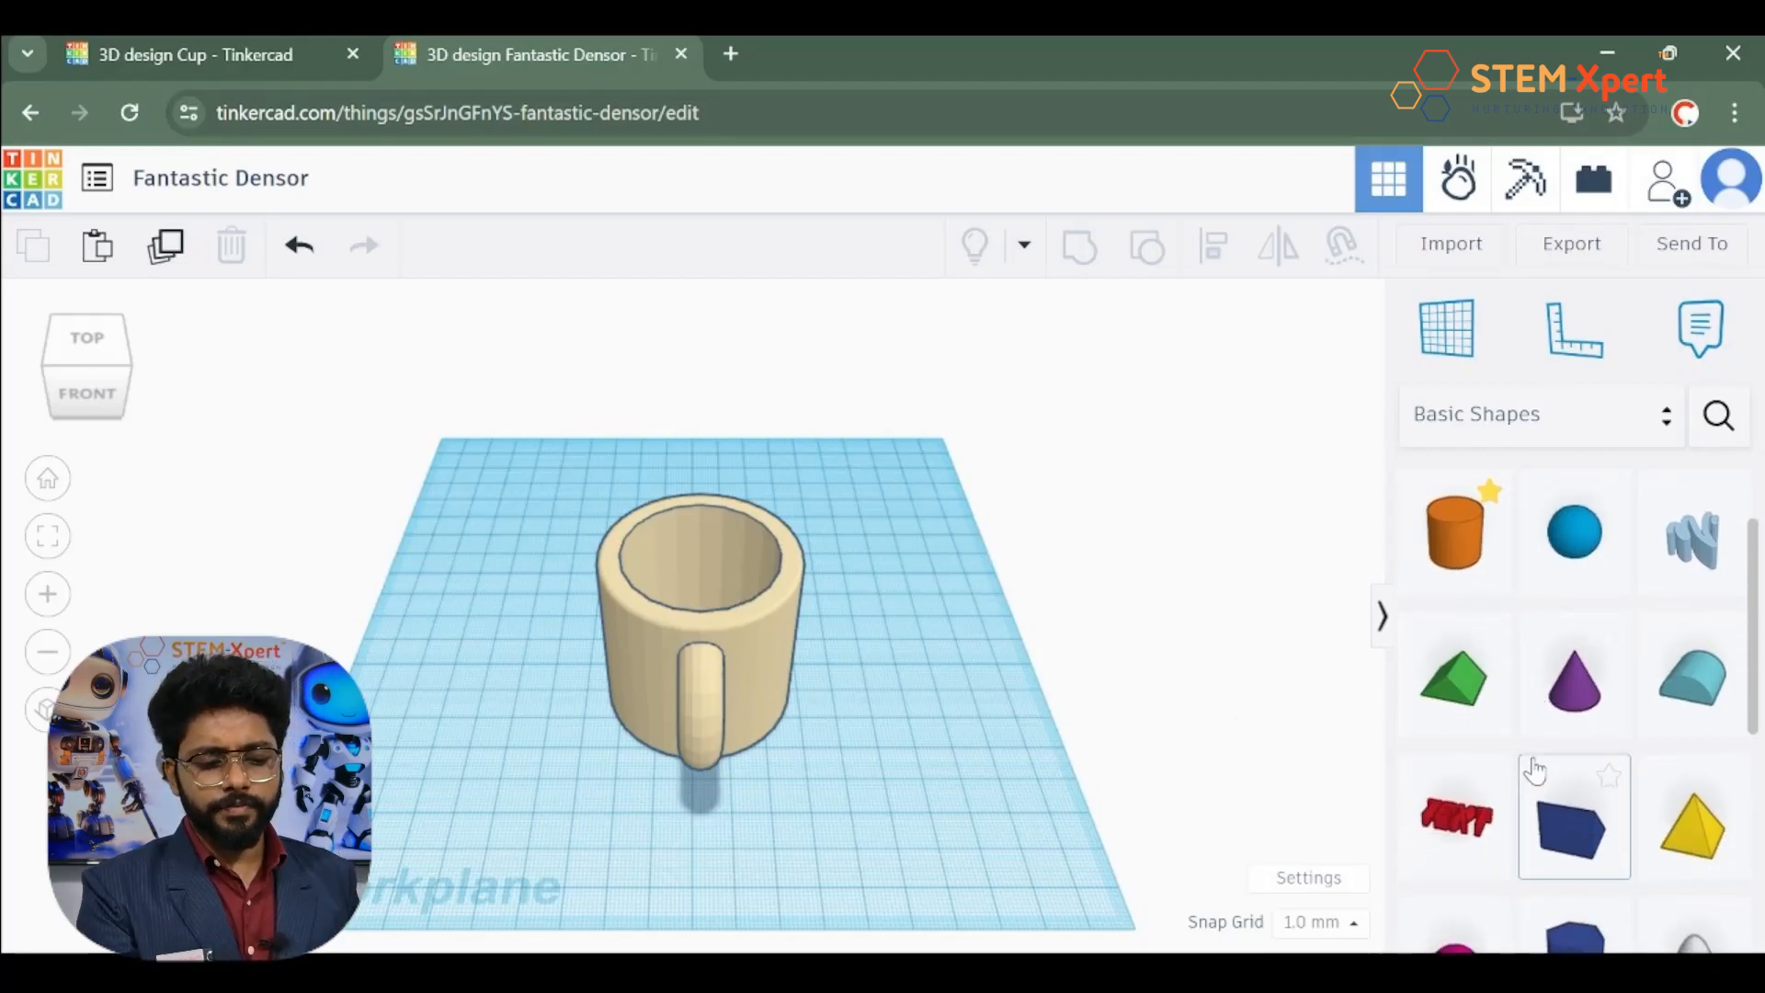
scroll(1538, 772, "down", 5)
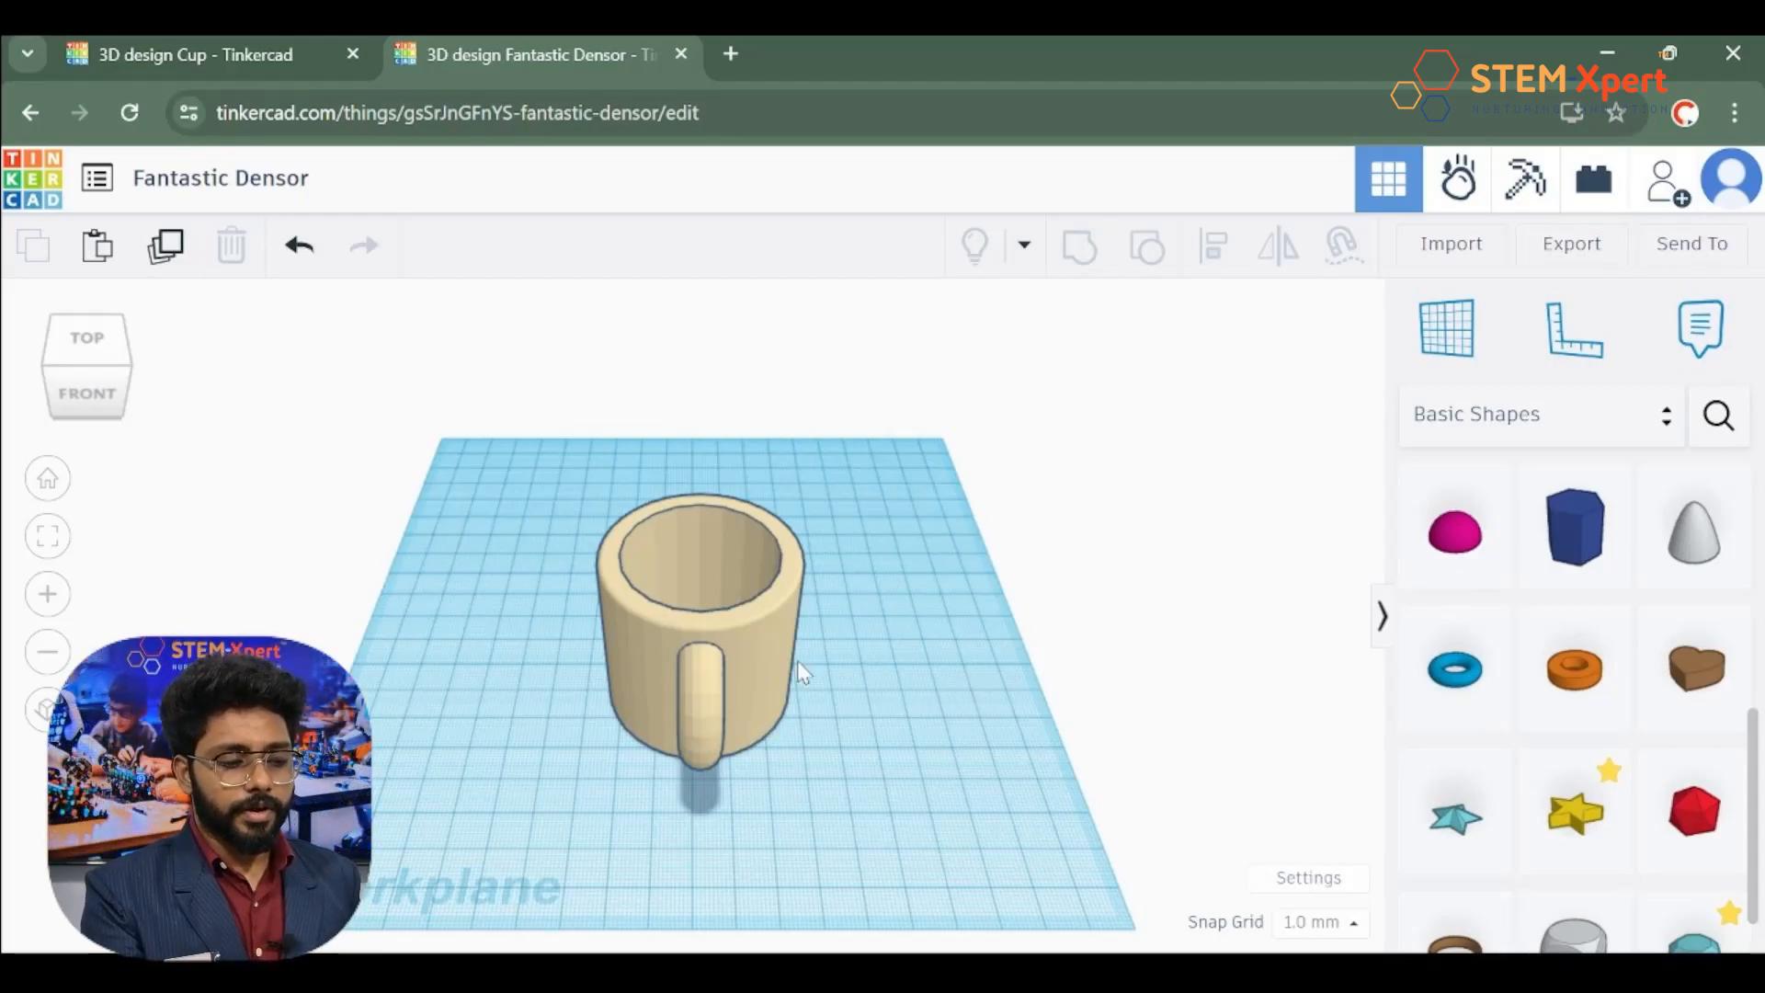
left_click(669, 627)
mouse_move(694, 451)
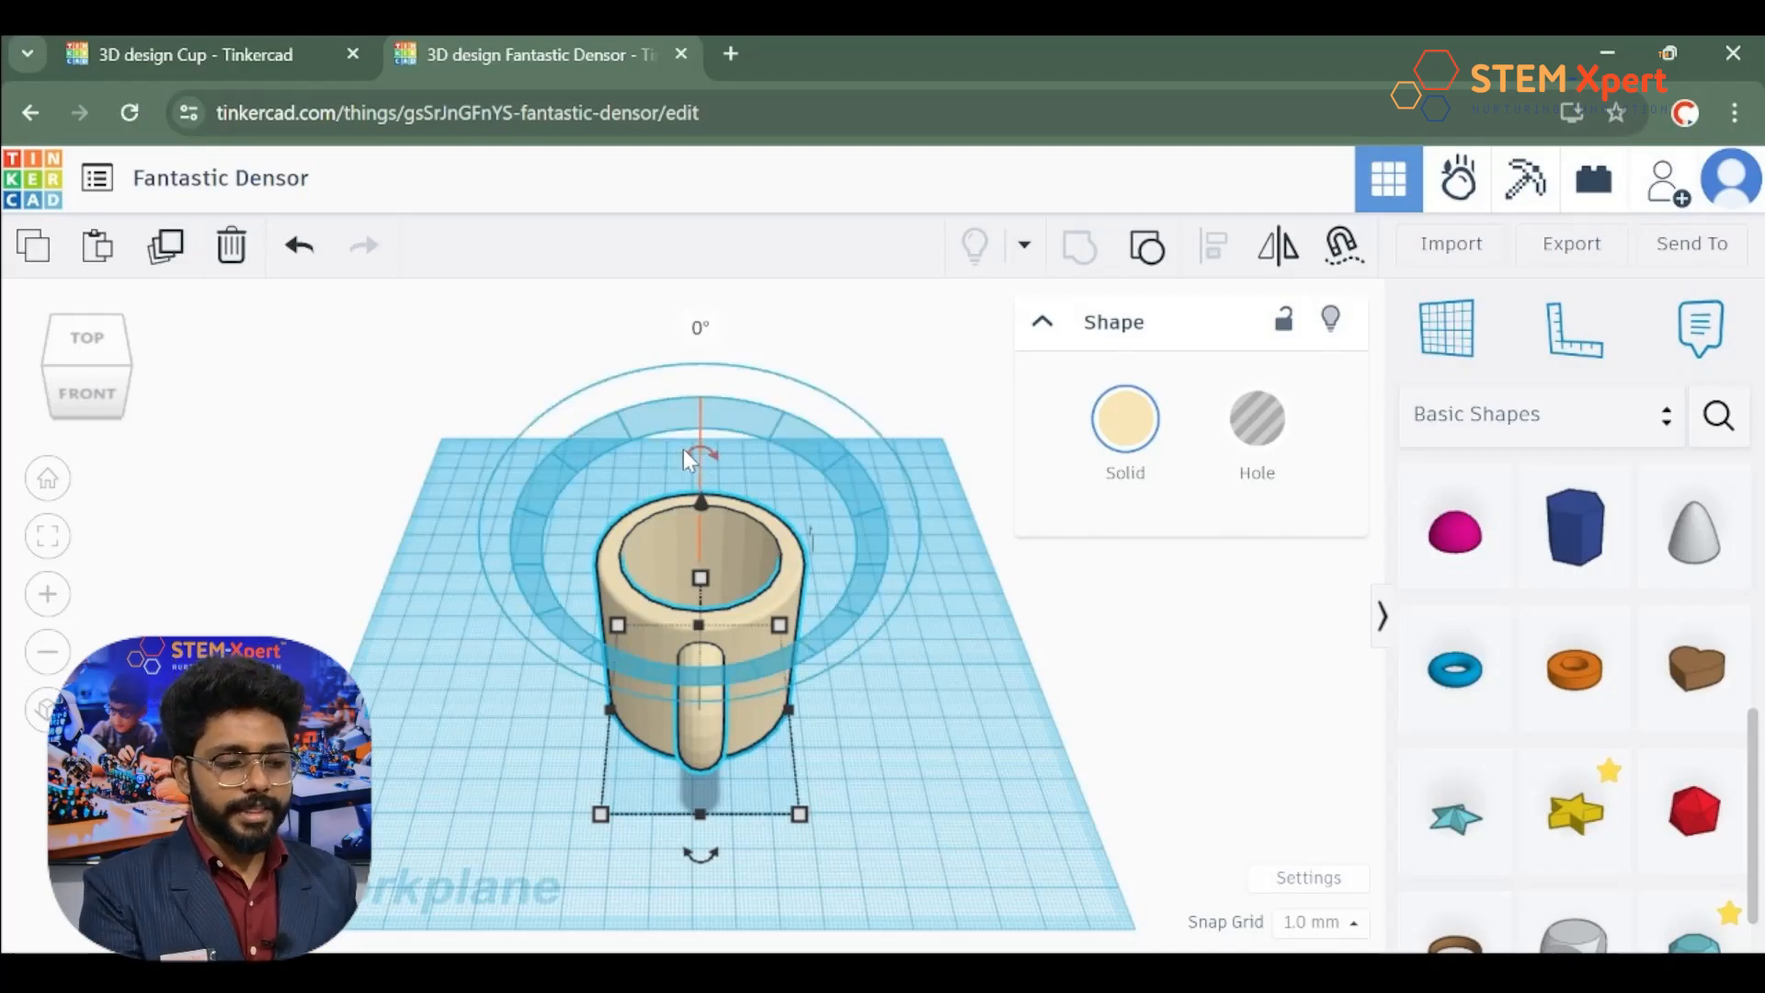
left_click(913, 691)
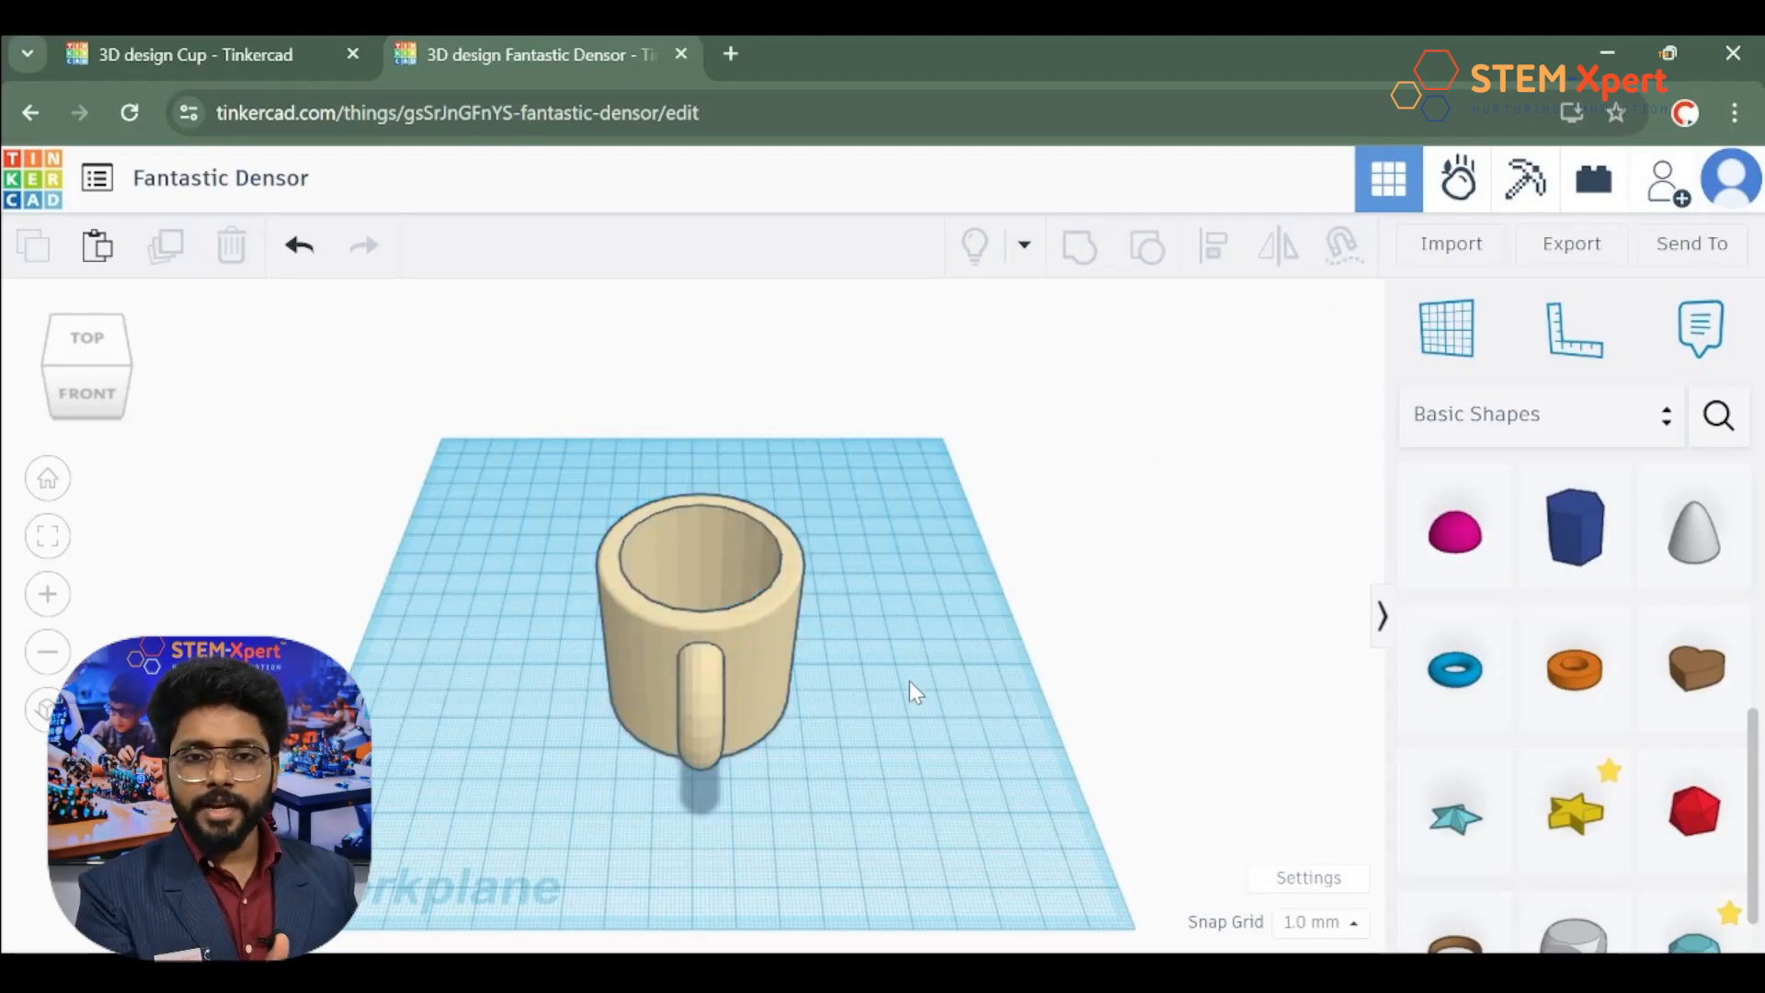